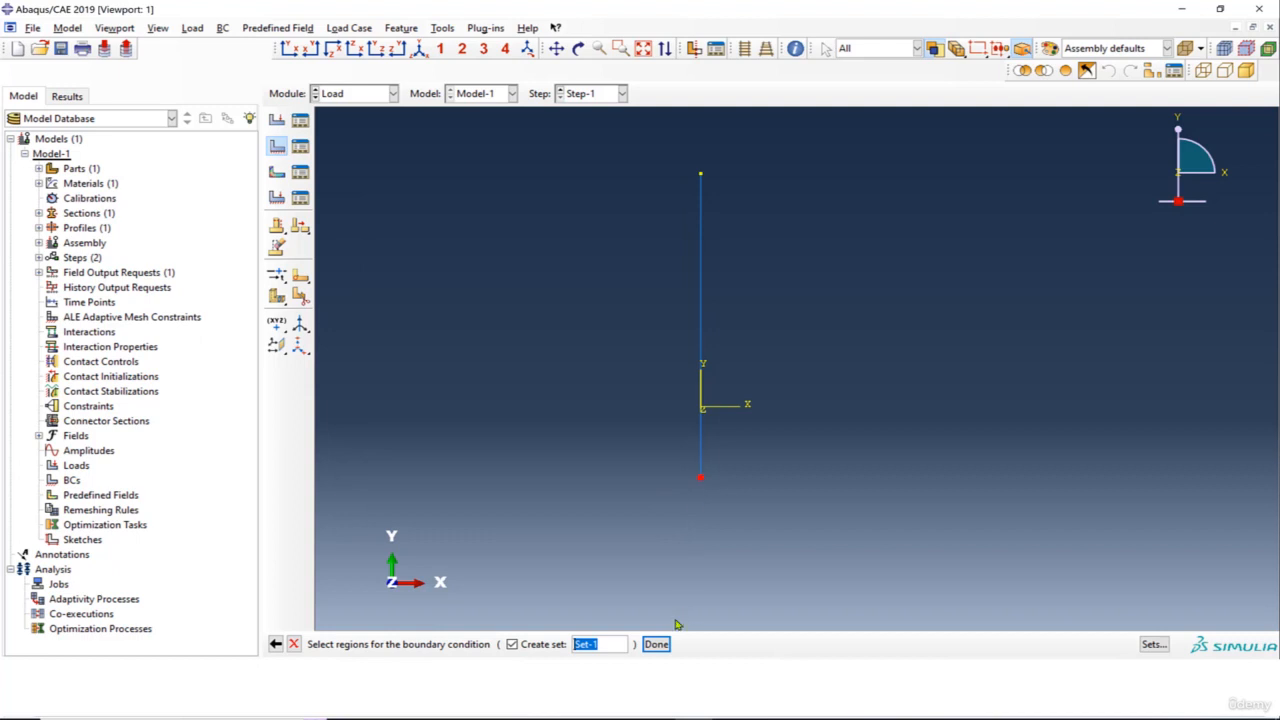
Apply an ENCASTRE boundary condition to the column's lower end point for stress perturbation and buckling mode calculation.
click(656, 644)
click(490, 598)
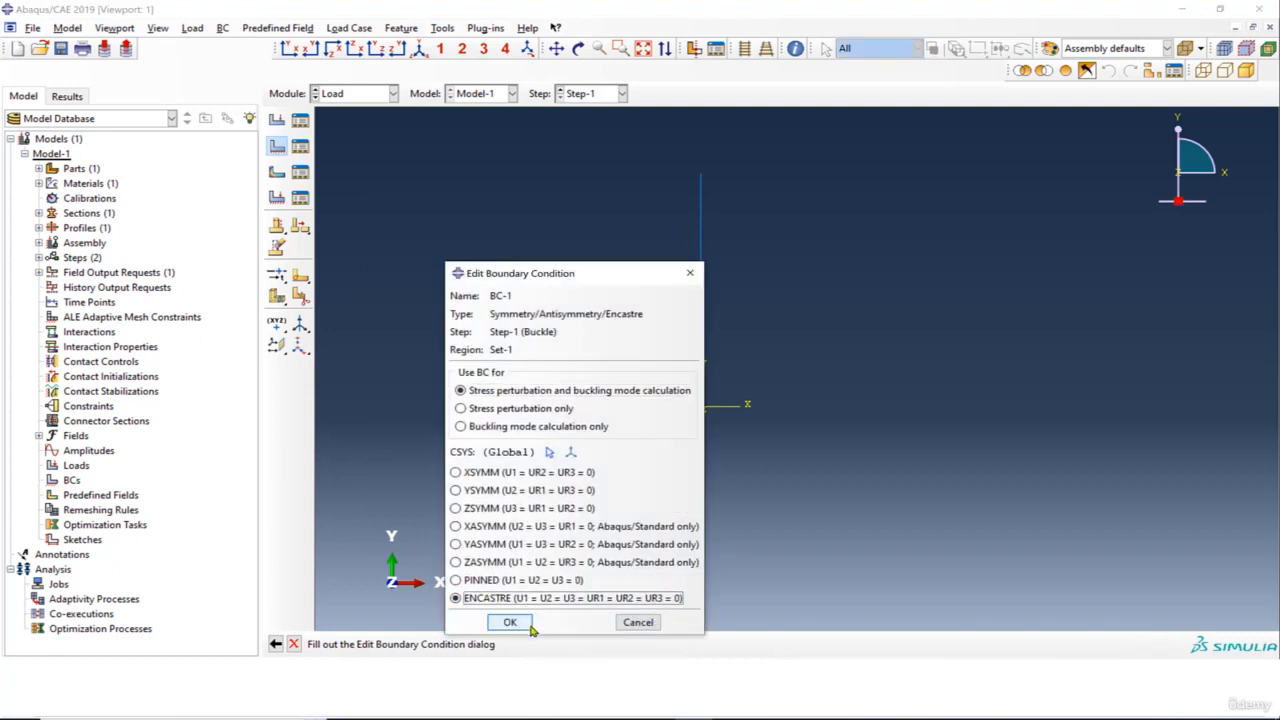
click(510, 622)
Create a mechanical concentrated force load in Step-1 on the column's upper end point.
click(277, 121)
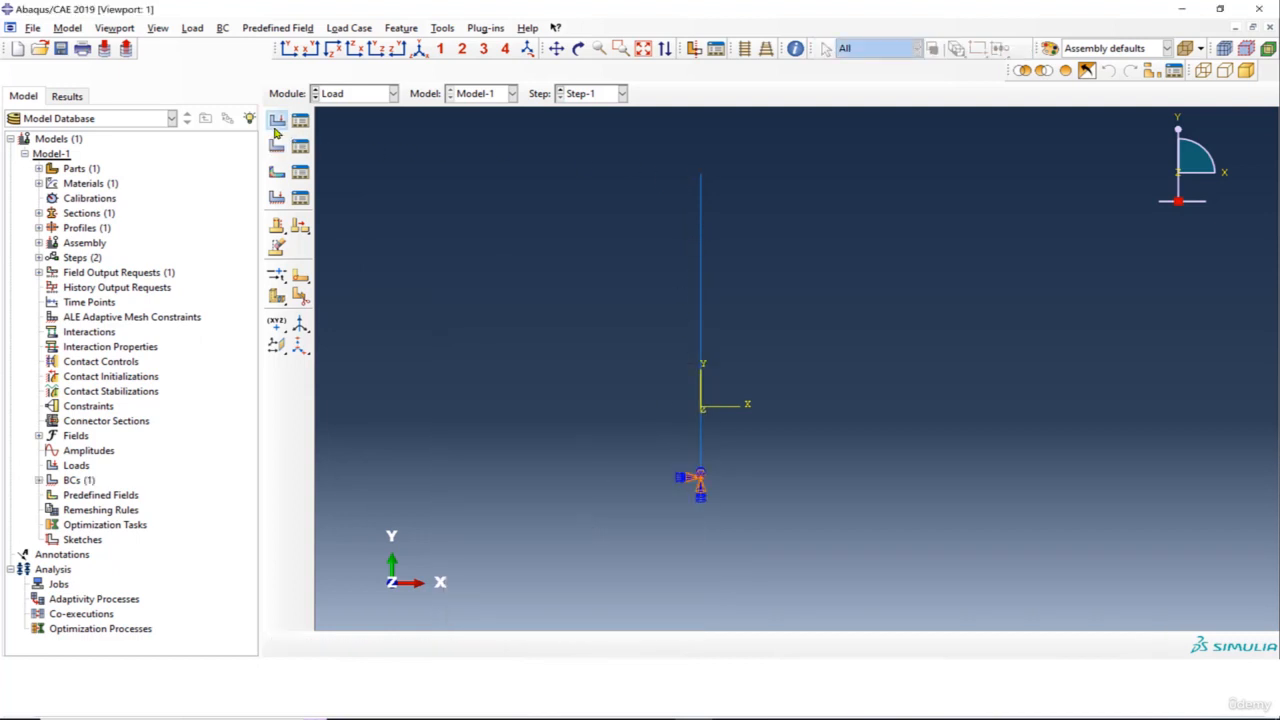
click(368, 210)
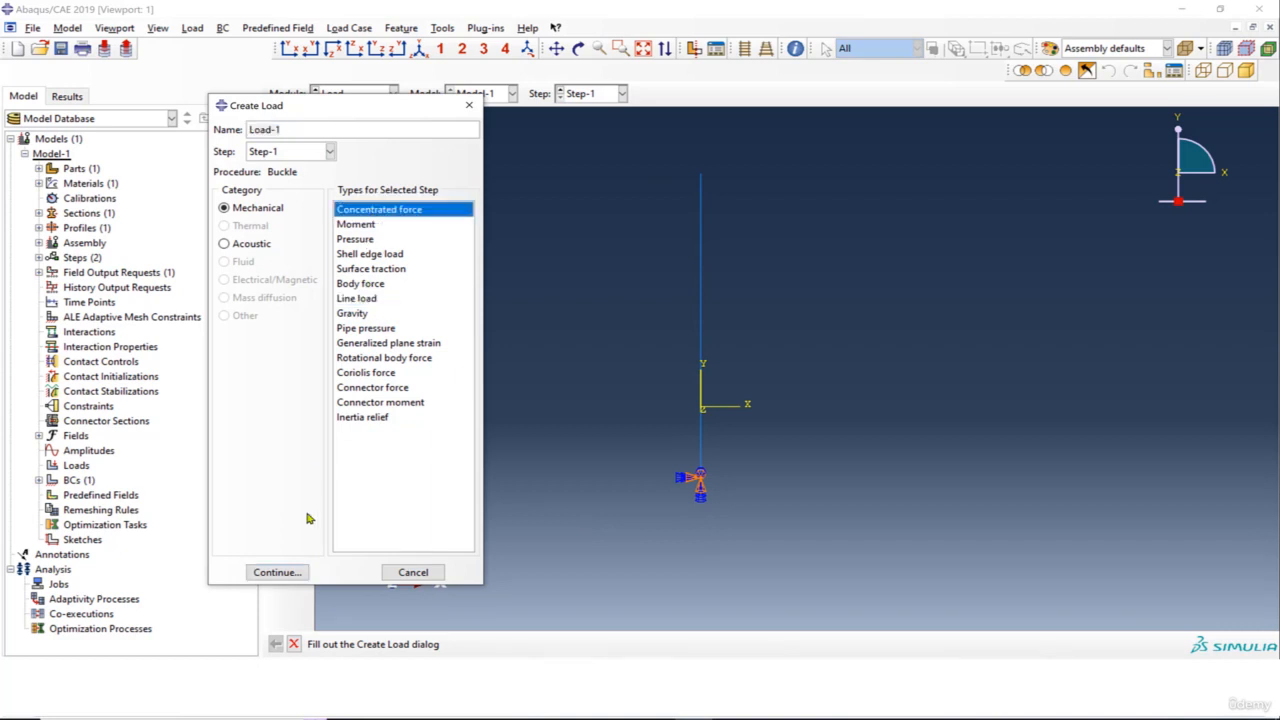
click(275, 572)
click(701, 176)
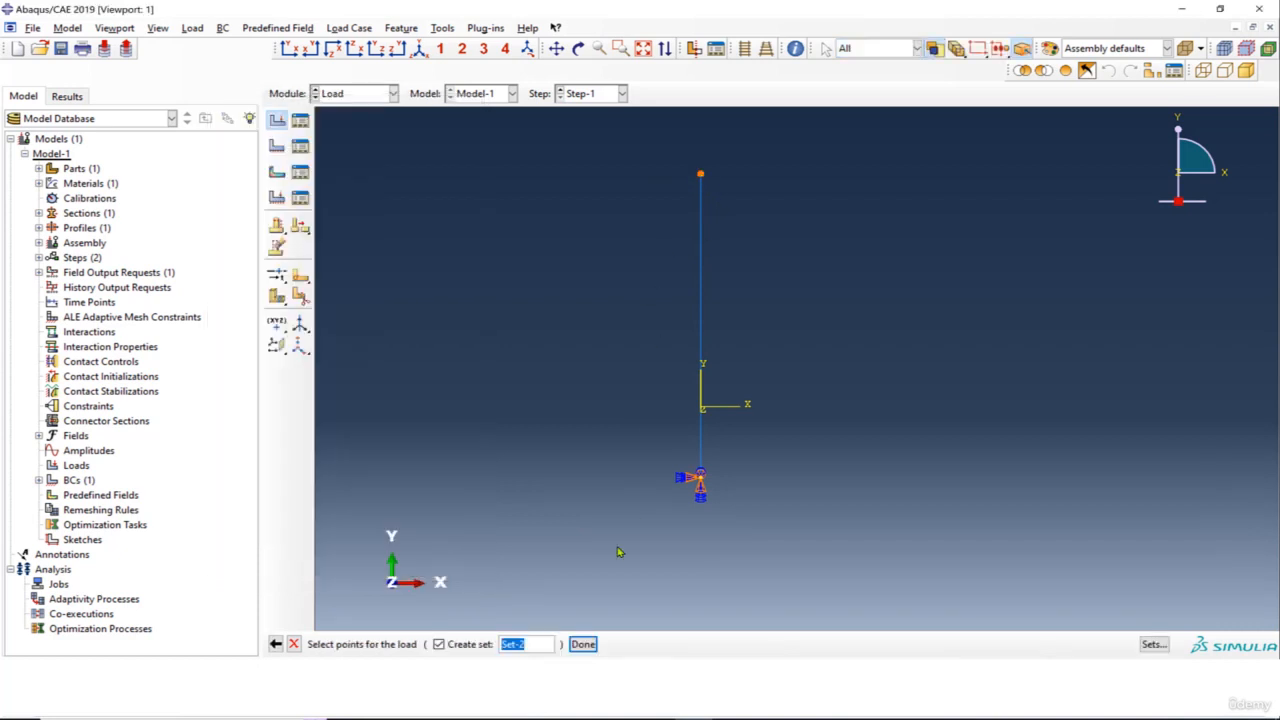
click(583, 644)
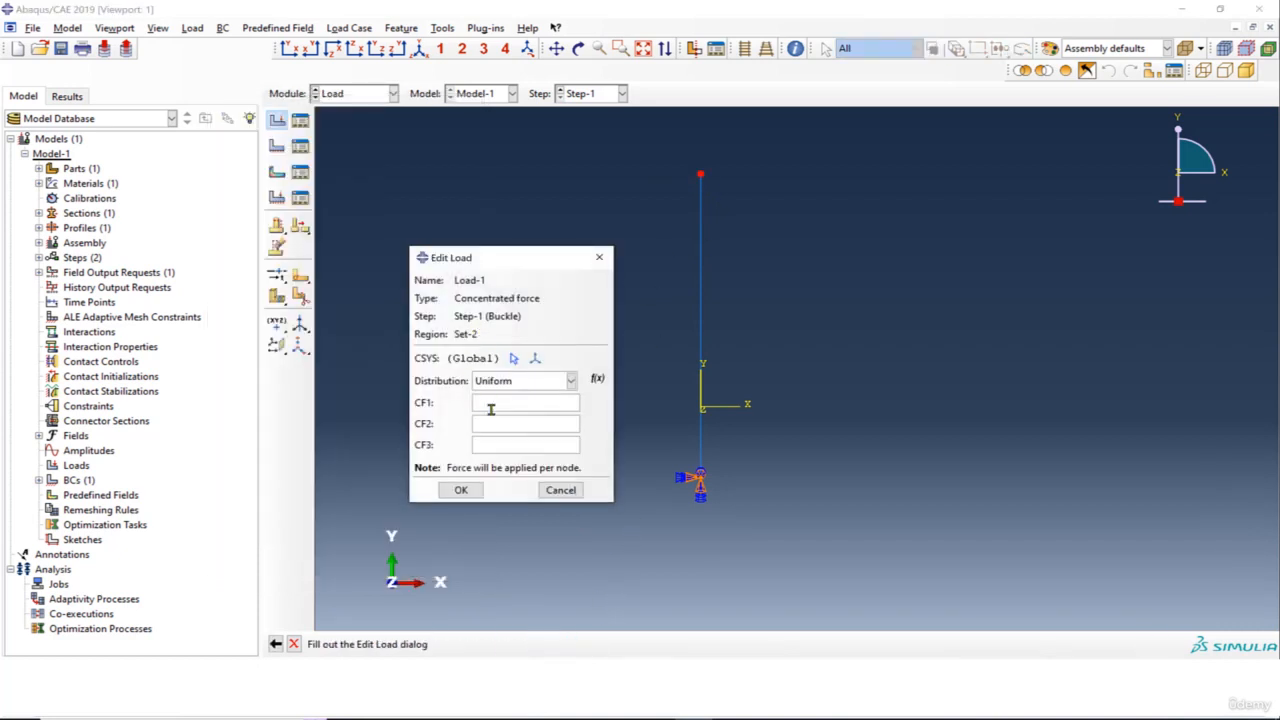
Set the concentrated force components to CF1 0, CF2 -1 and CF3 0.
text(0)
click(486, 444)
text(0)
click(490, 423)
drag(497, 260, 496, 180)
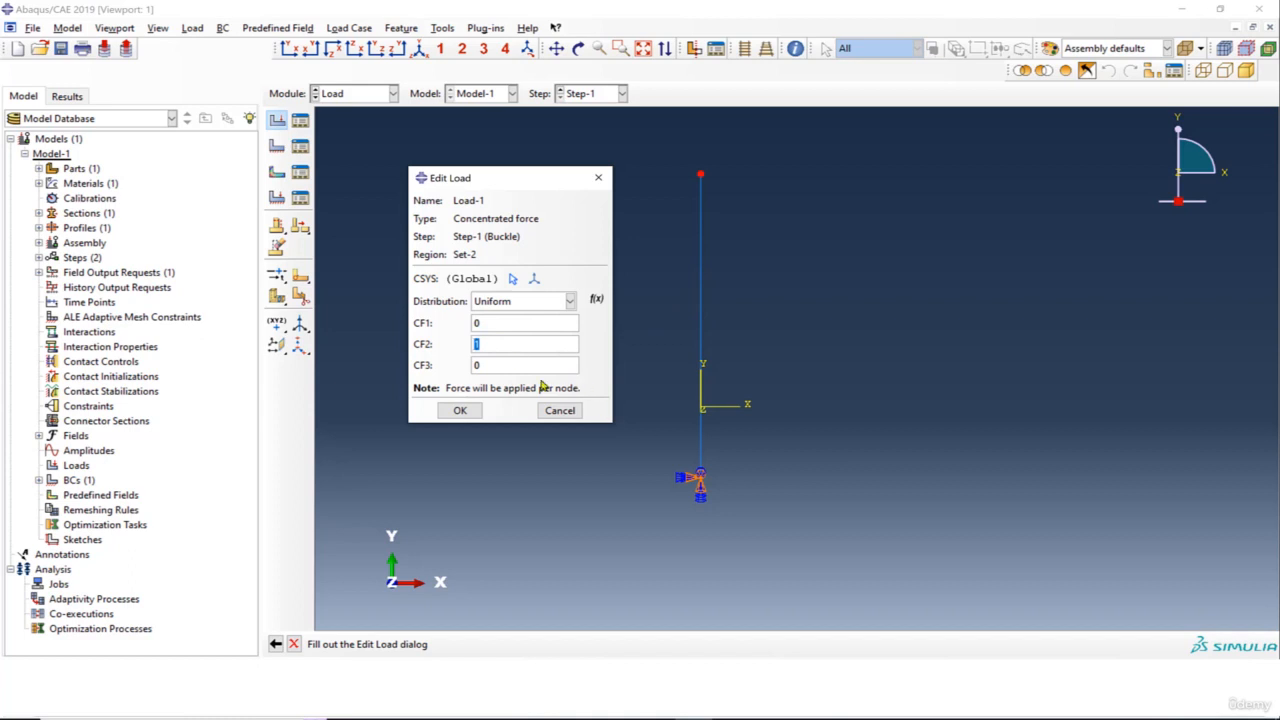
click(484, 346)
key(Home)
text(-)
click(459, 410)
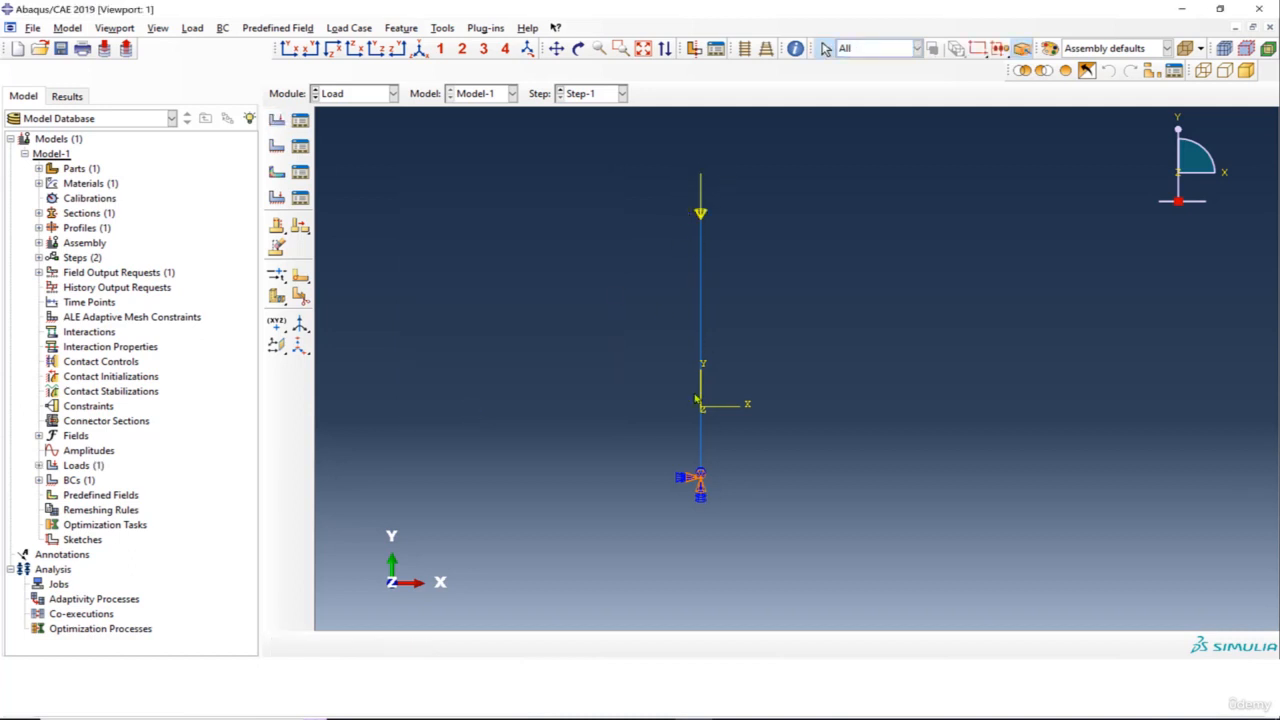
Switch to the Mesh module and make Part-1 the object to mesh.
click(375, 94)
click(382, 200)
click(629, 93)
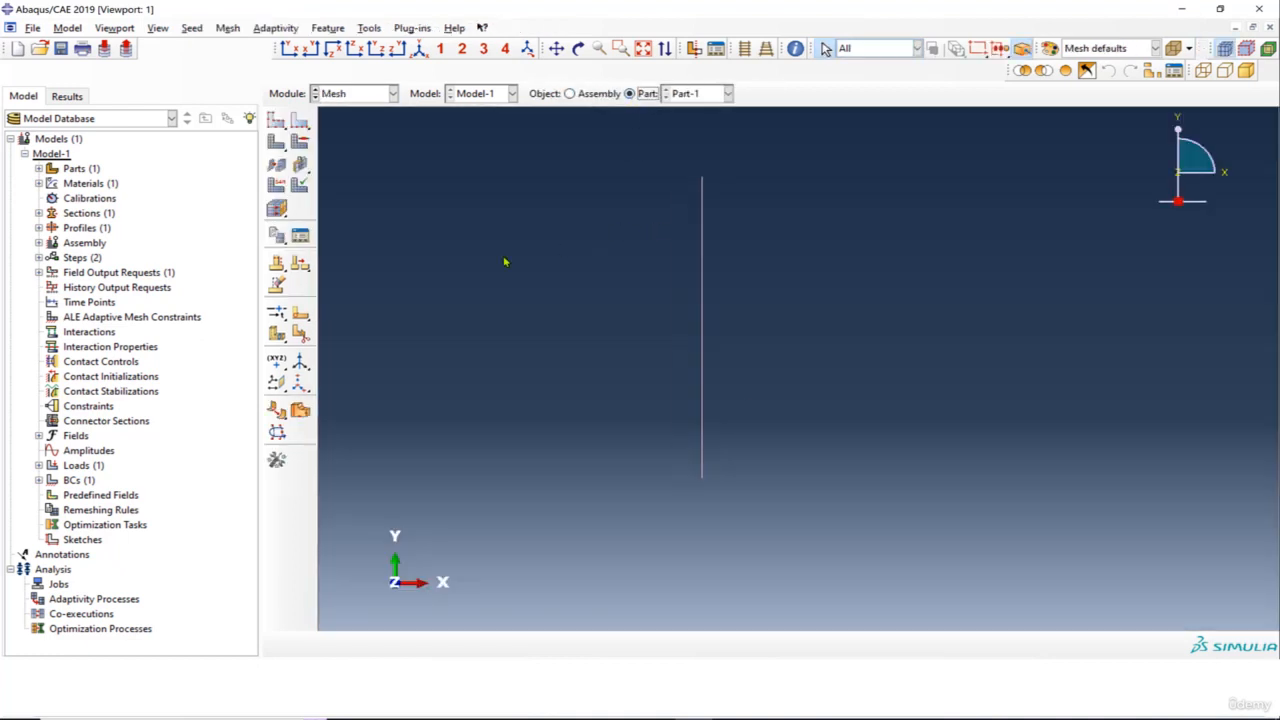
Seed the column's edge by size with an approximate element size of 20 and mesh the part.
click(300, 120)
drag(778, 317, 908, 598)
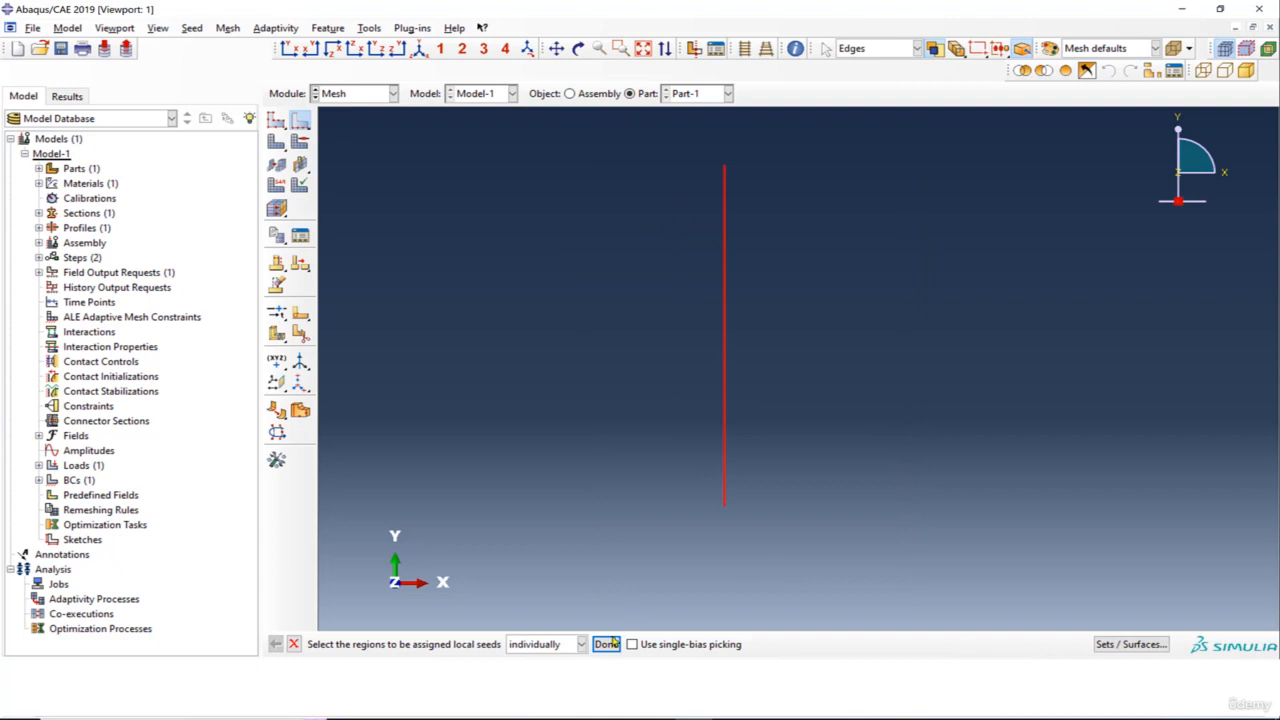
click(606, 644)
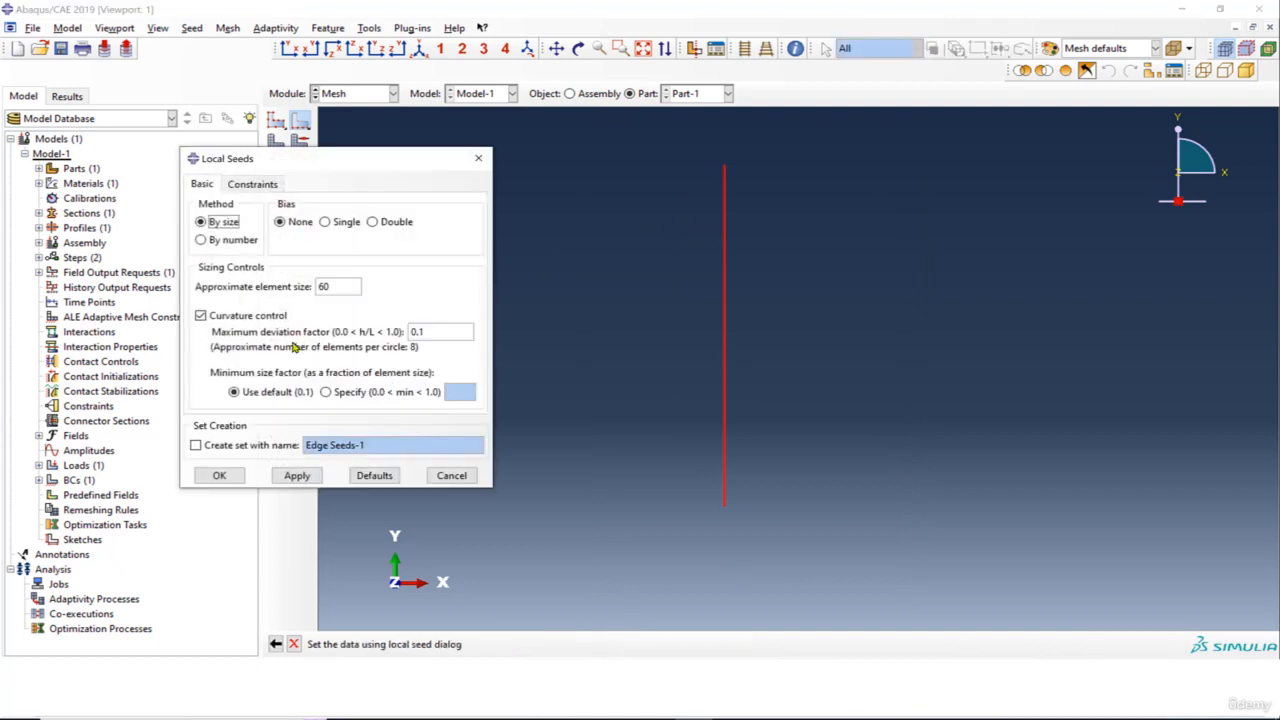
click(297, 475)
drag(295, 286, 268, 286)
text(20)
click(297, 478)
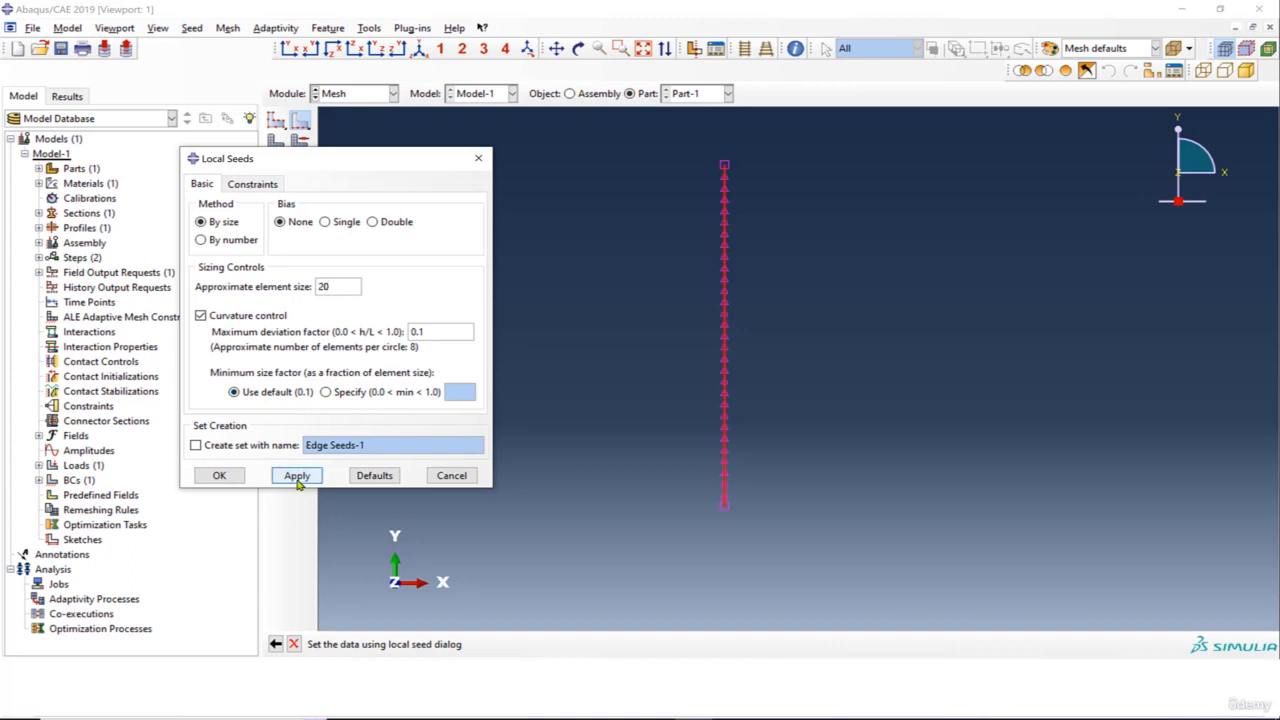
click(219, 475)
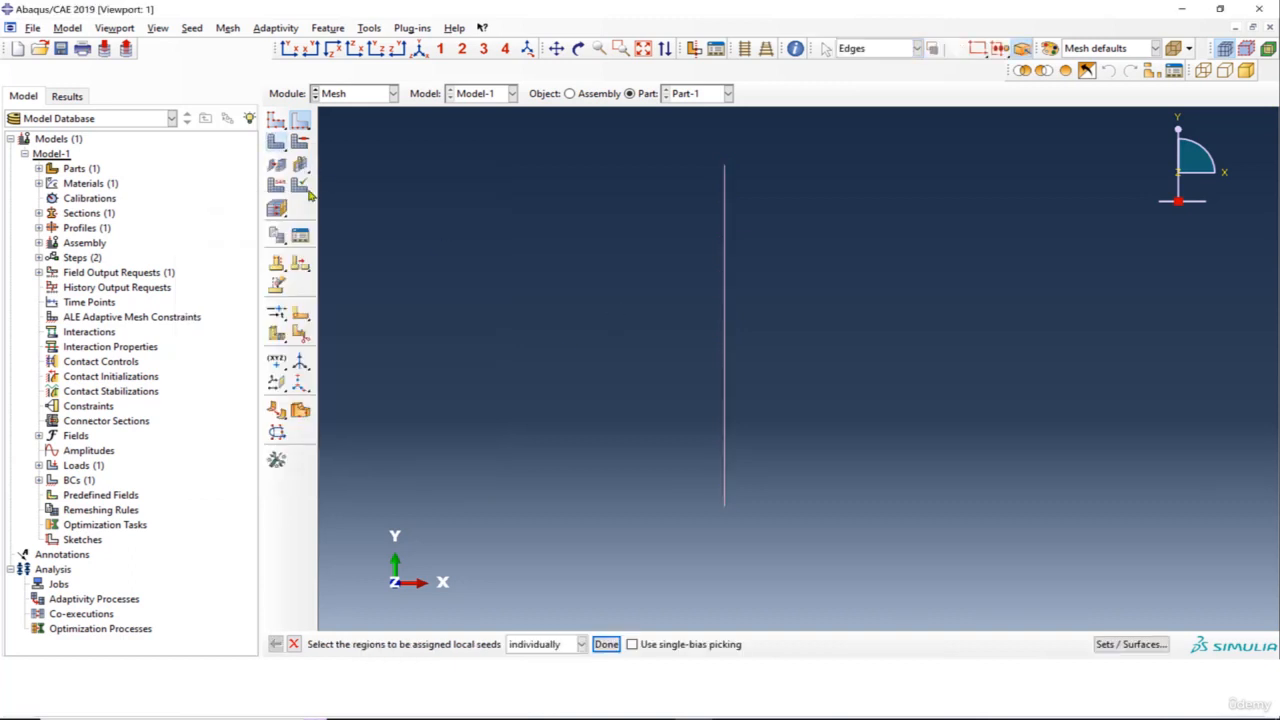
click(277, 141)
click(415, 644)
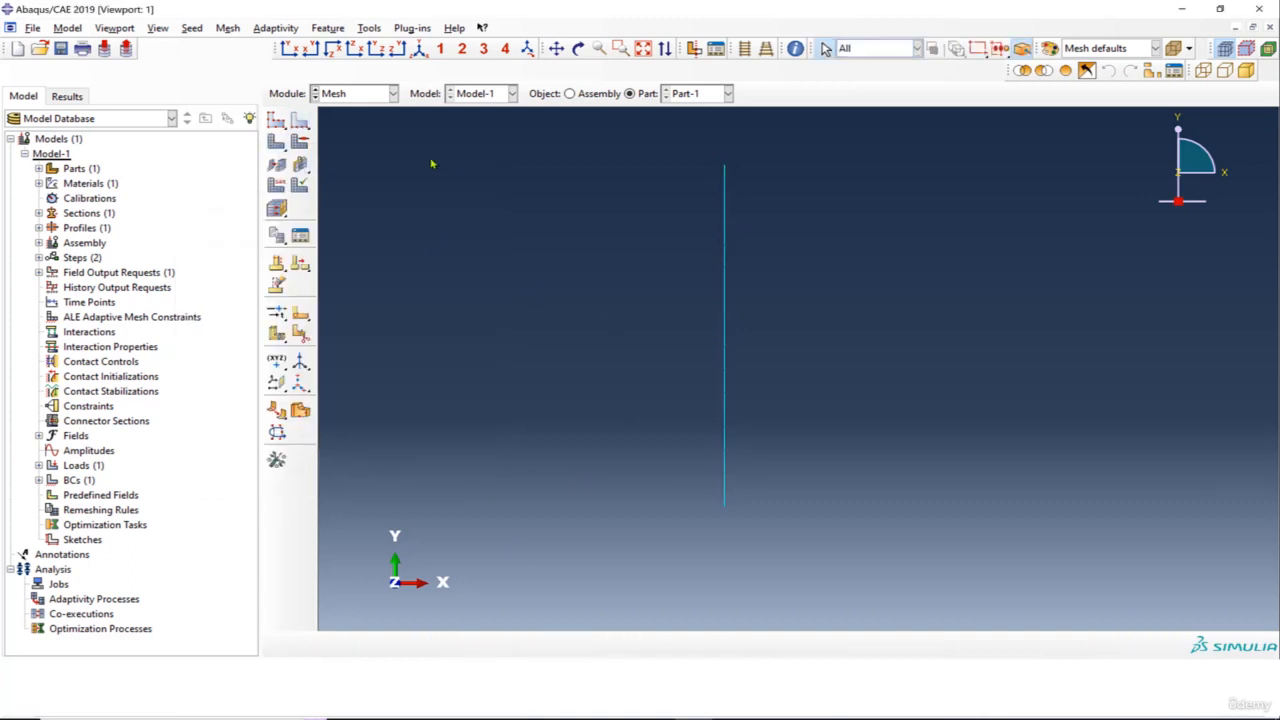
Switch to the Job module and collapse the Model-1 branch of the model tree.
click(342, 94)
click(345, 226)
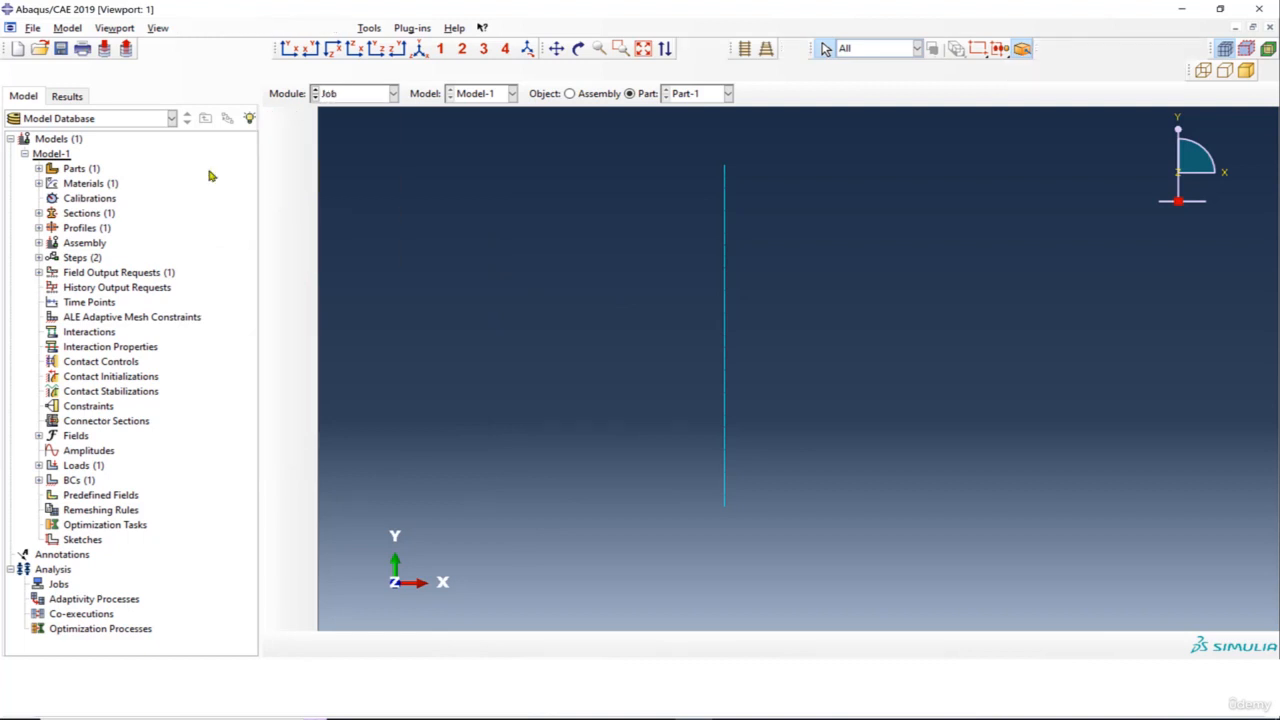
click(25, 154)
click(59, 199)
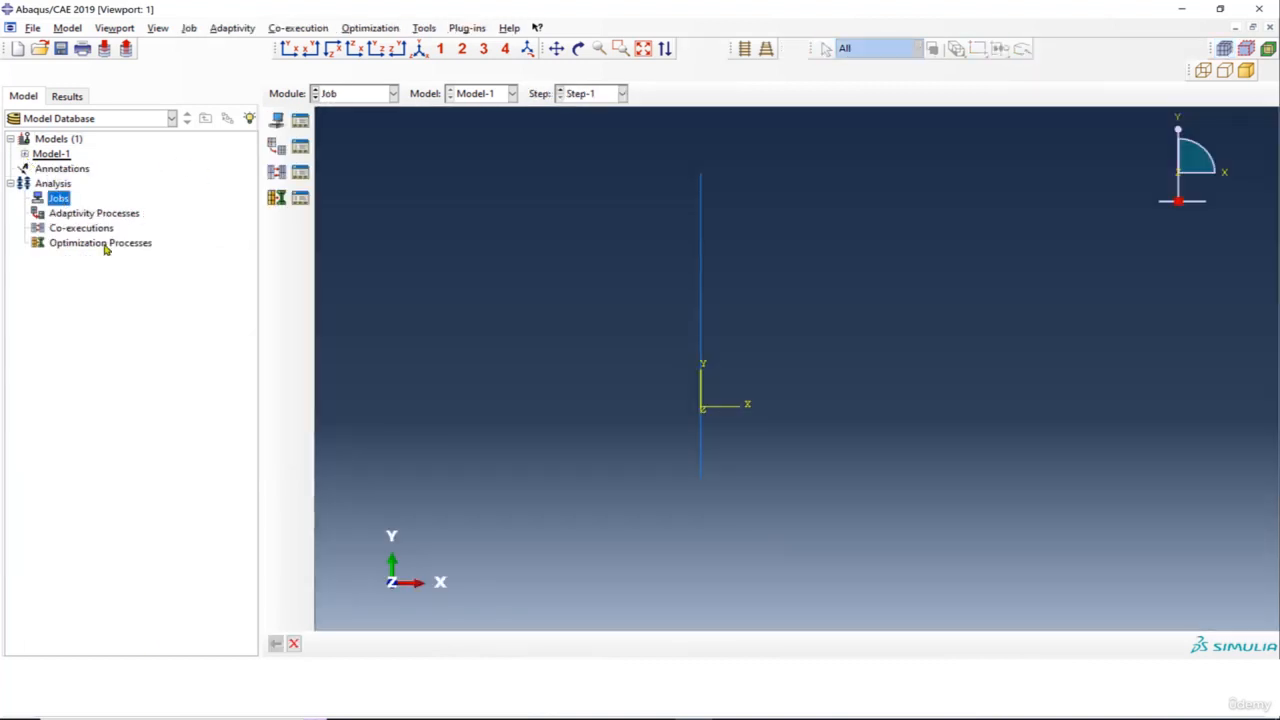
right_click(62, 204)
click(104, 242)
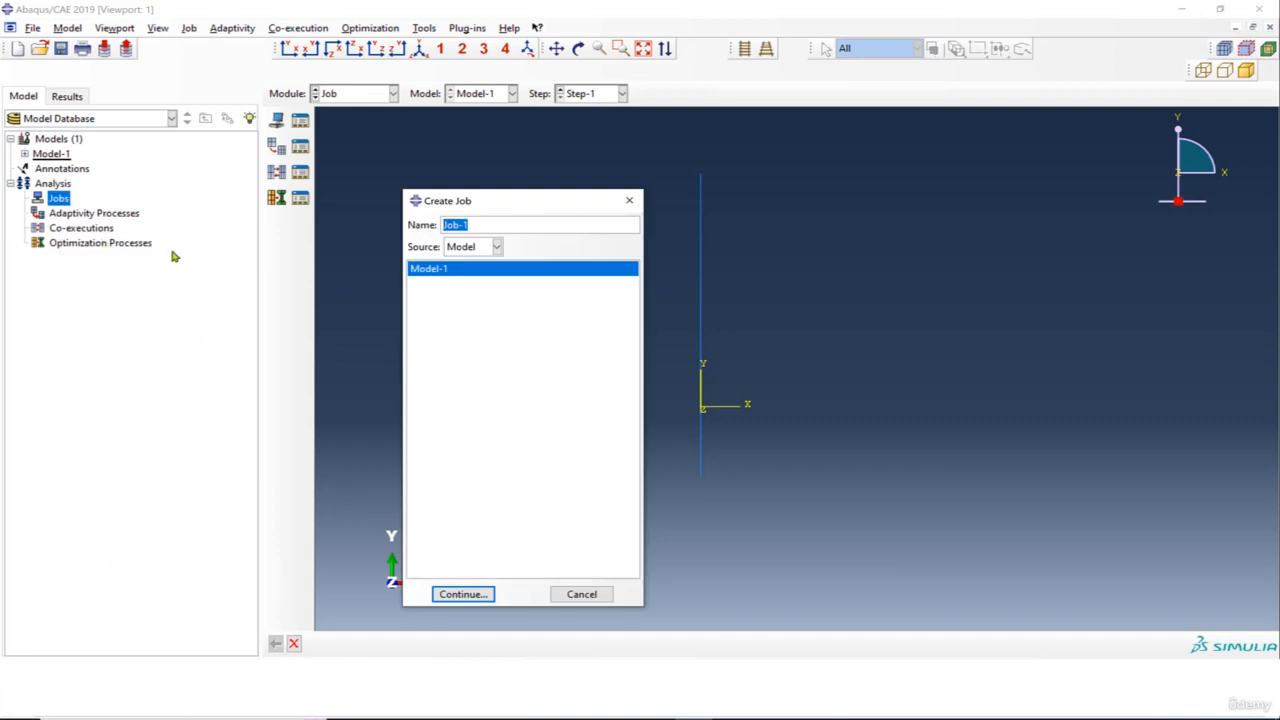
click(581, 594)
Rename Model-1 to 2D-Buckle.
click(55, 156)
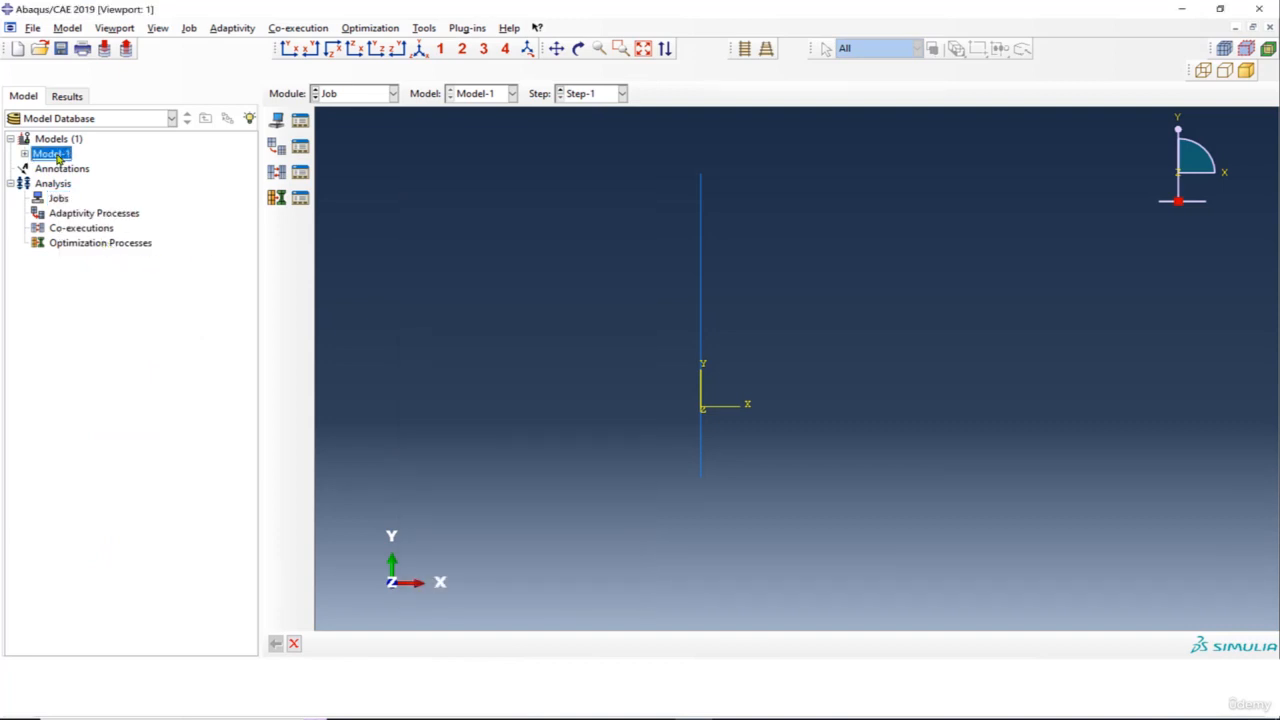
right_click(57, 157)
click(75, 226)
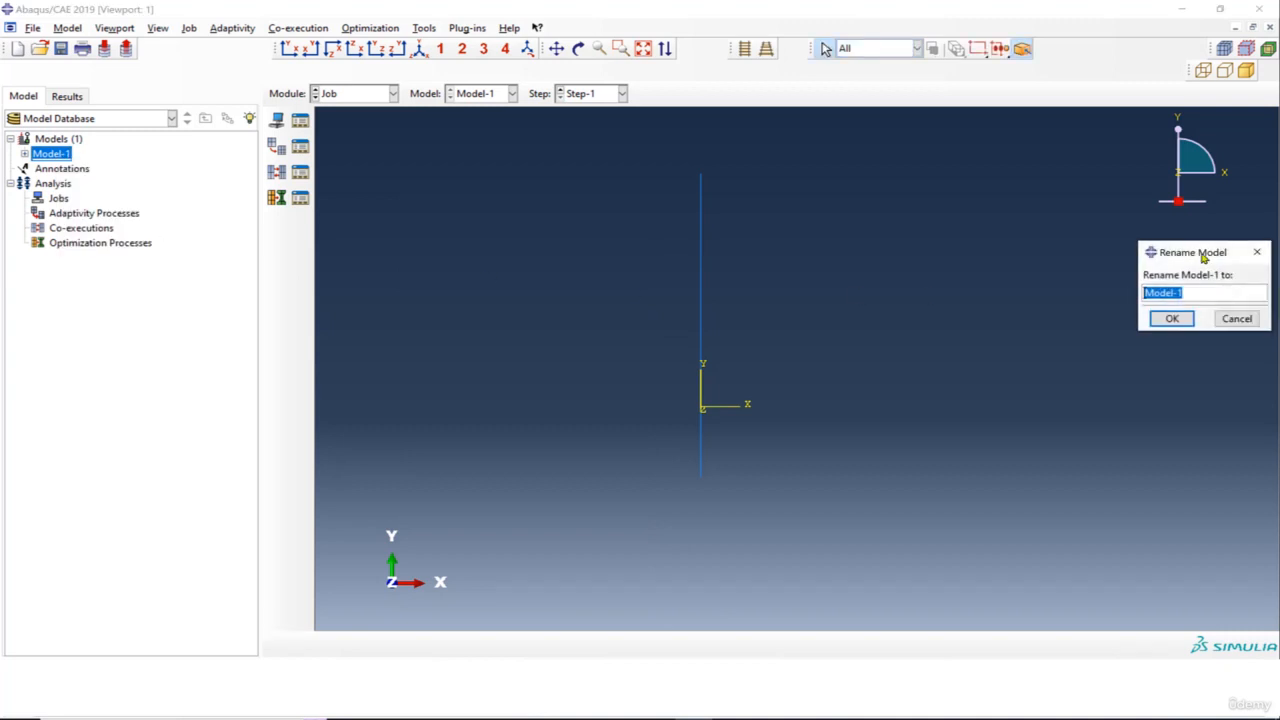
drag(1204, 257, 669, 217)
text(2d)
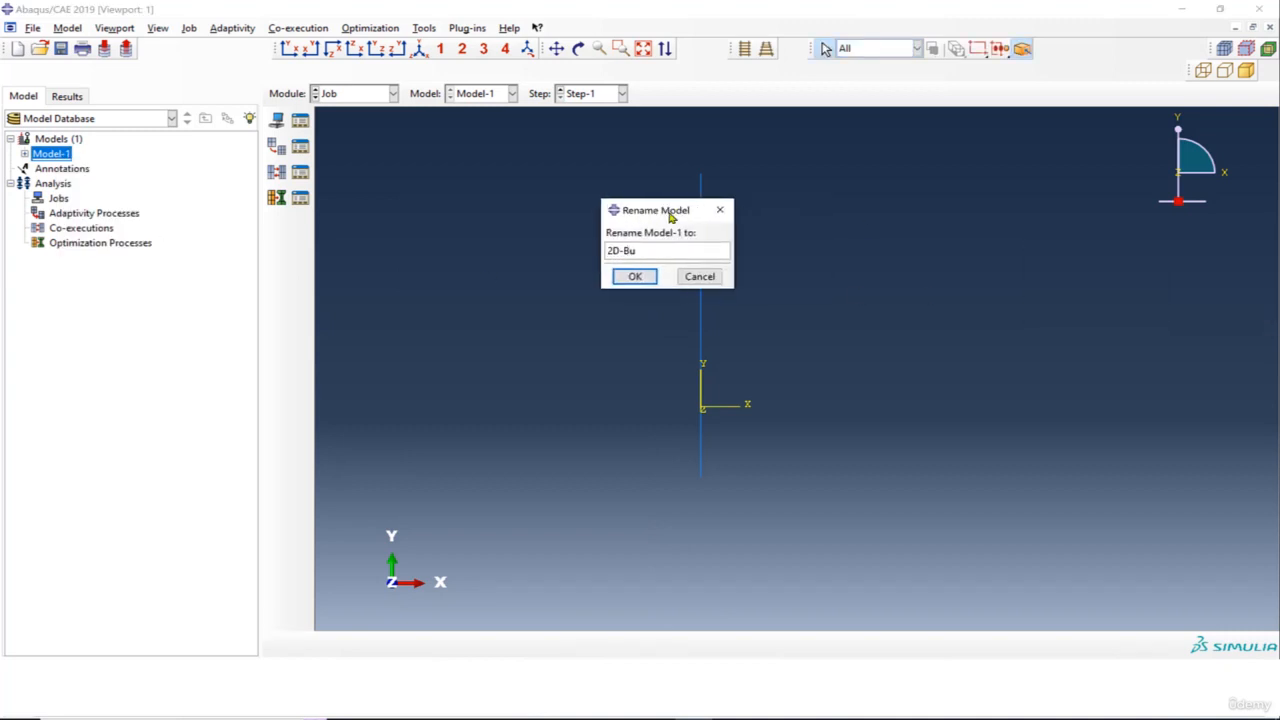
click(635, 276)
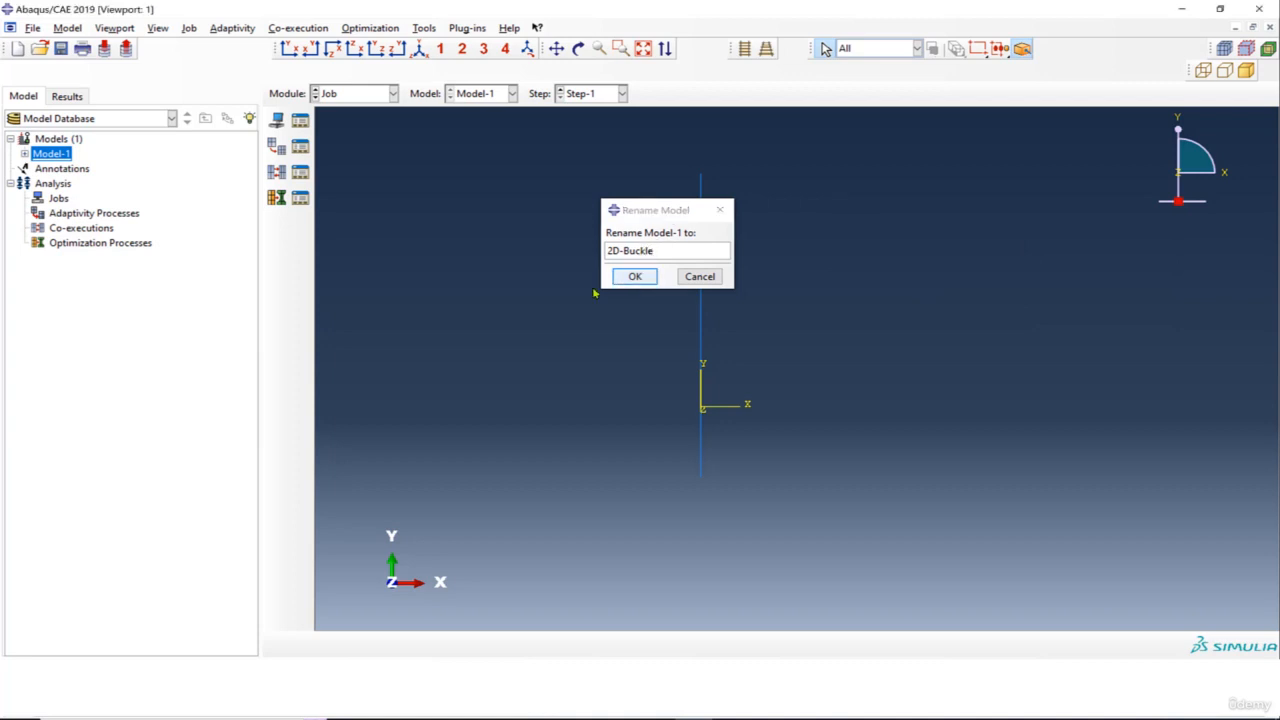
Create a full analysis job named 2D-Bukcle-1 from the 2D-Buckle model with the default job settings.
click(60, 200)
right_click(62, 207)
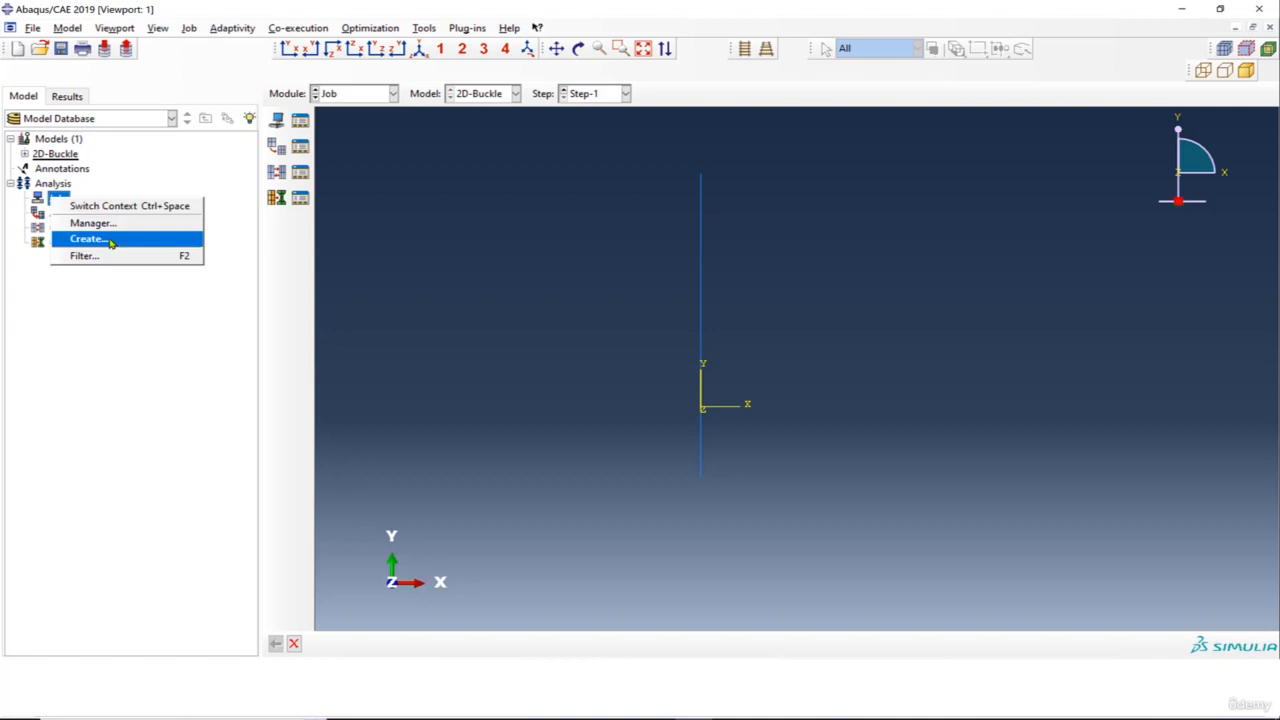
click(109, 240)
text(2D-Bukcl)
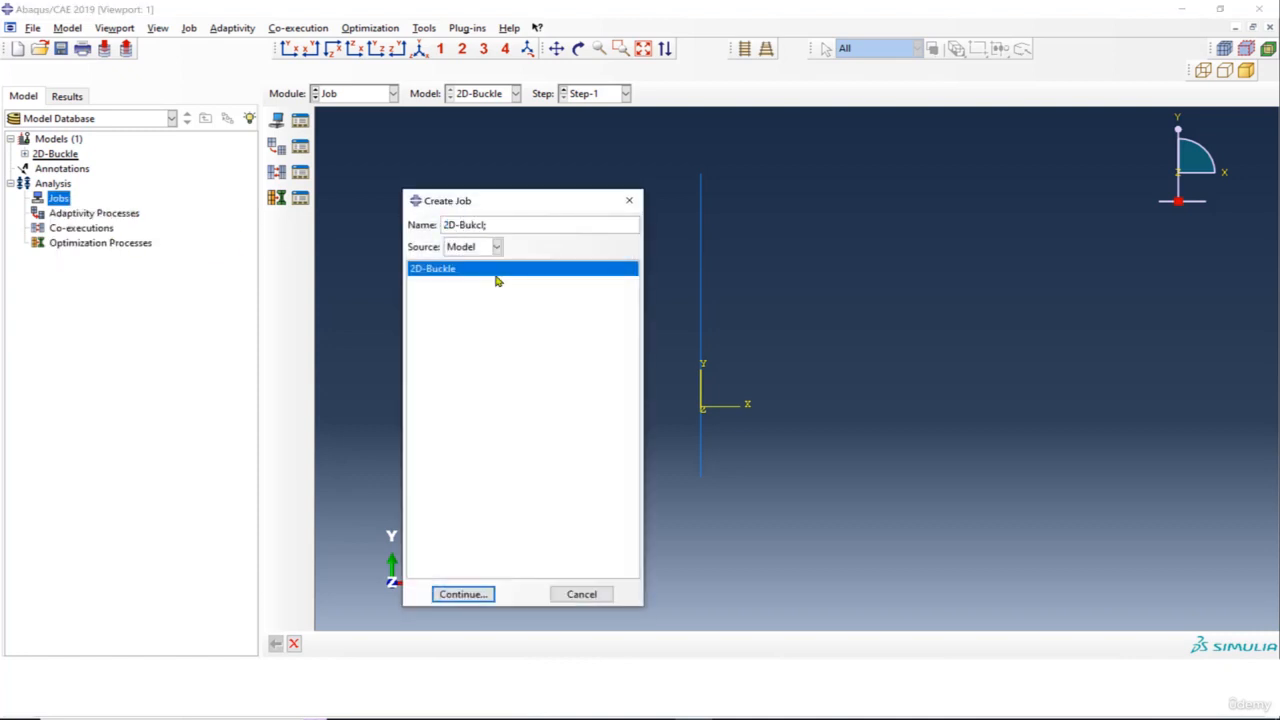
text(e-1)
key(Return)
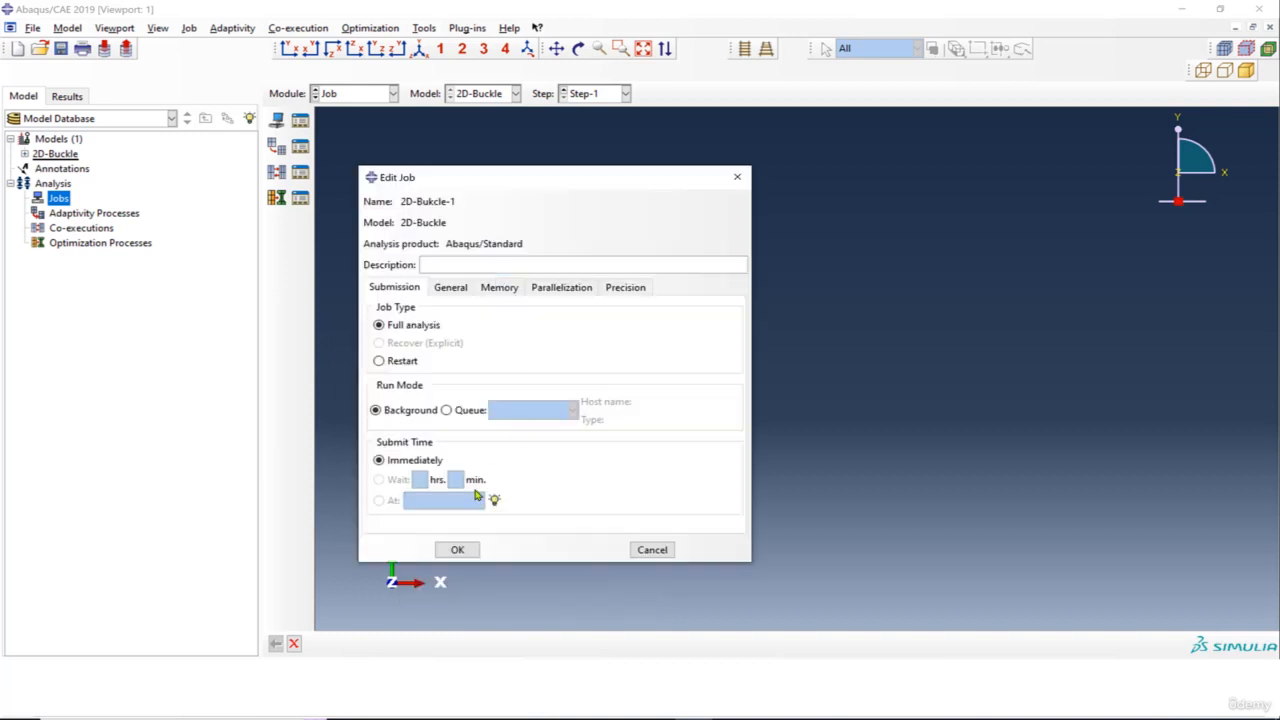
click(460, 543)
Submit the 2D-Bukcle-1 job for analysis.
click(73, 213)
right_click(64, 214)
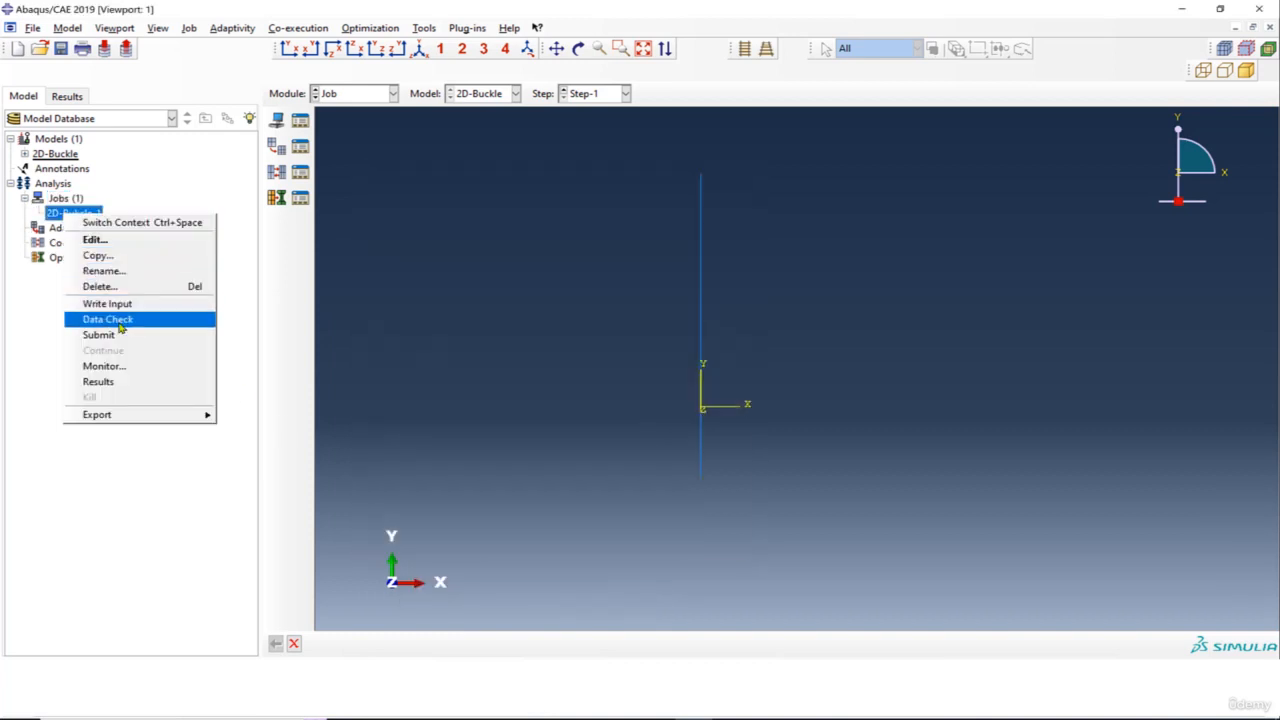
click(140, 317)
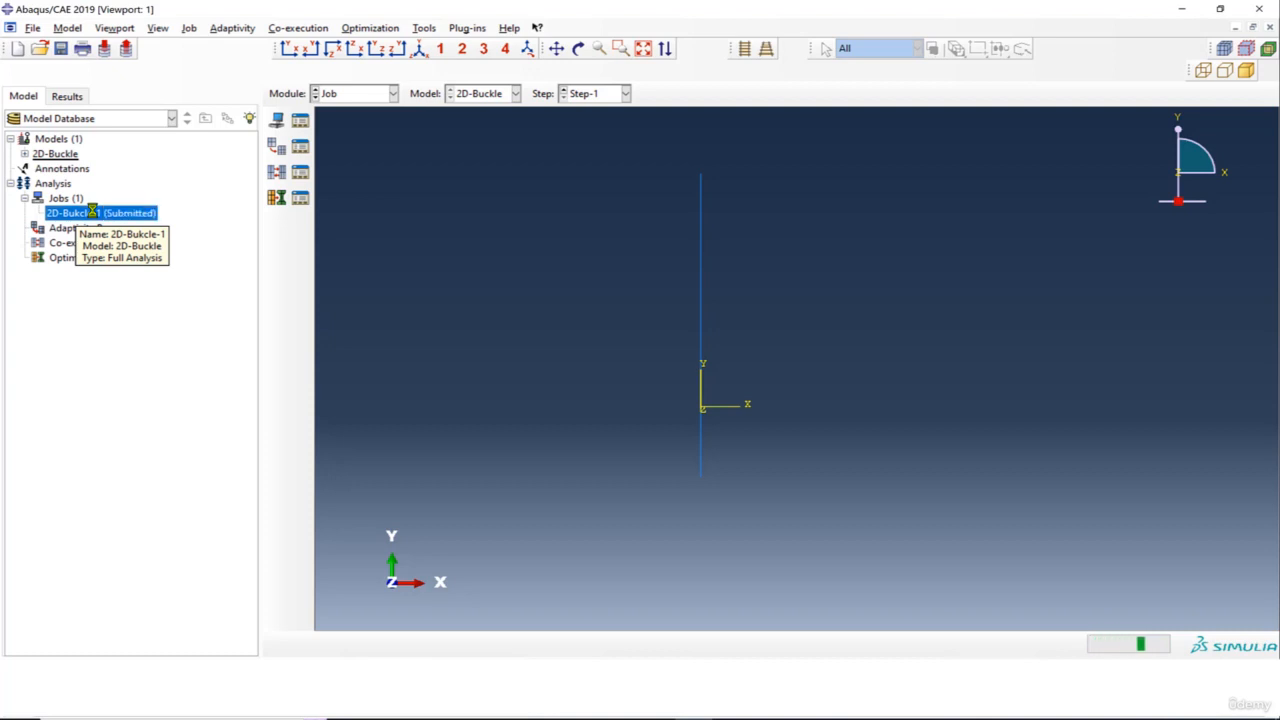
Monitor the 2D-Bukcle-1 job's progress and log until the run ends, then close the monitor.
right_click(92, 212)
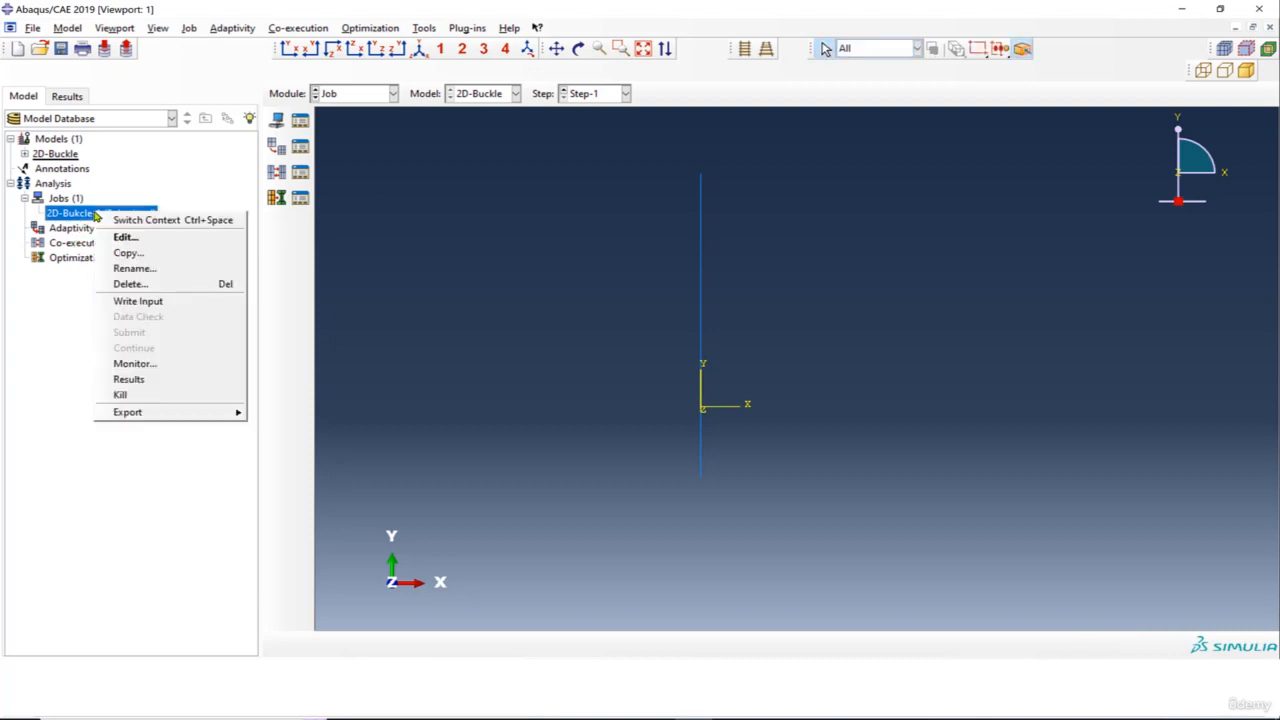
click(132, 362)
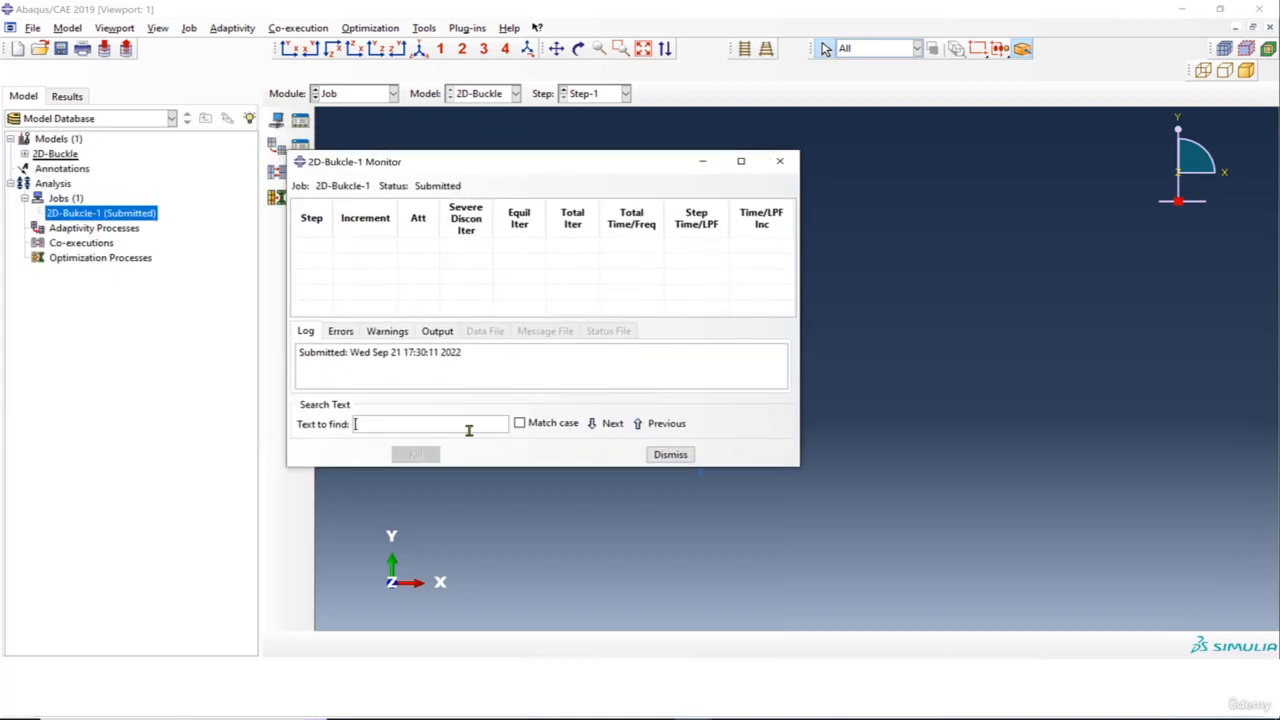
drag(495, 468, 506, 527)
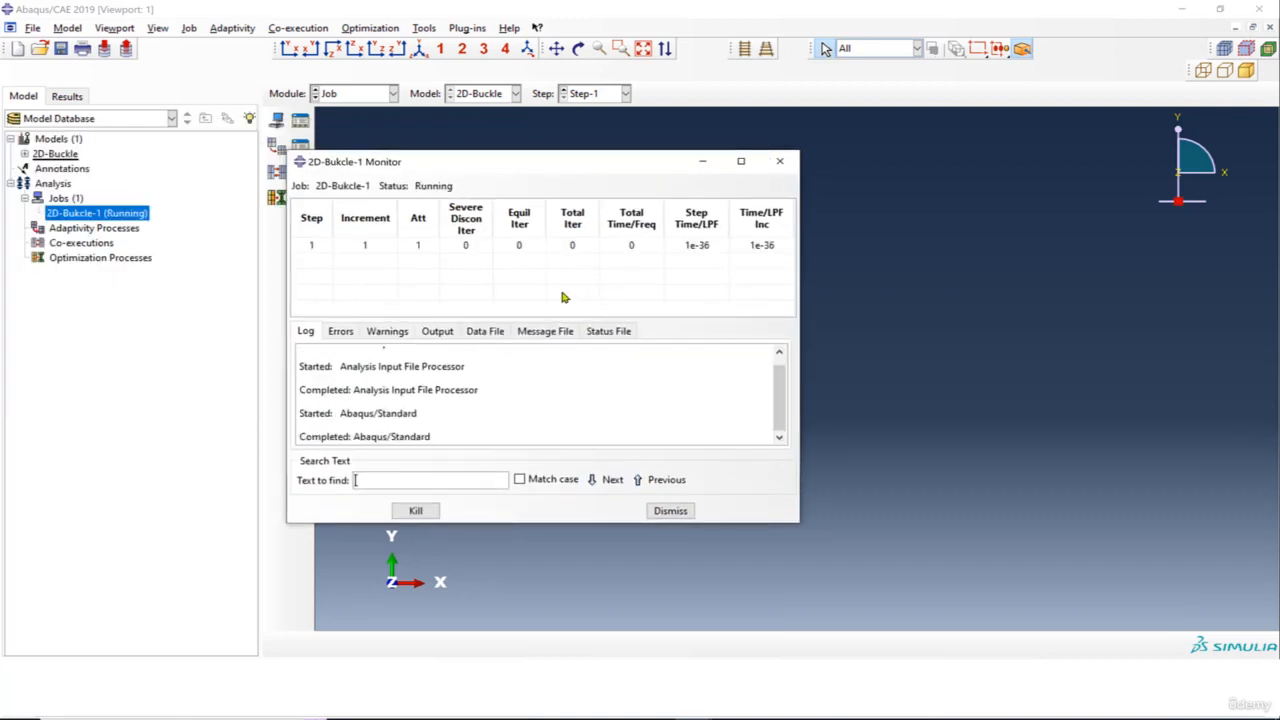
click(316, 249)
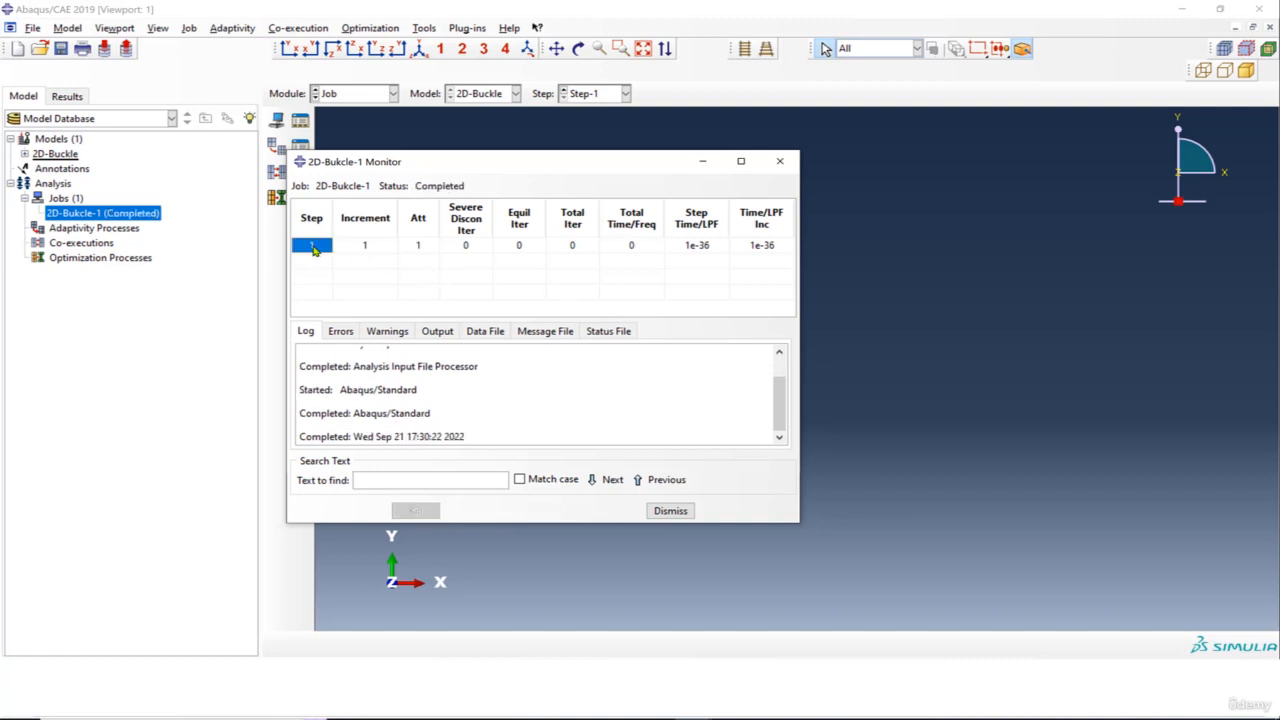
click(780, 161)
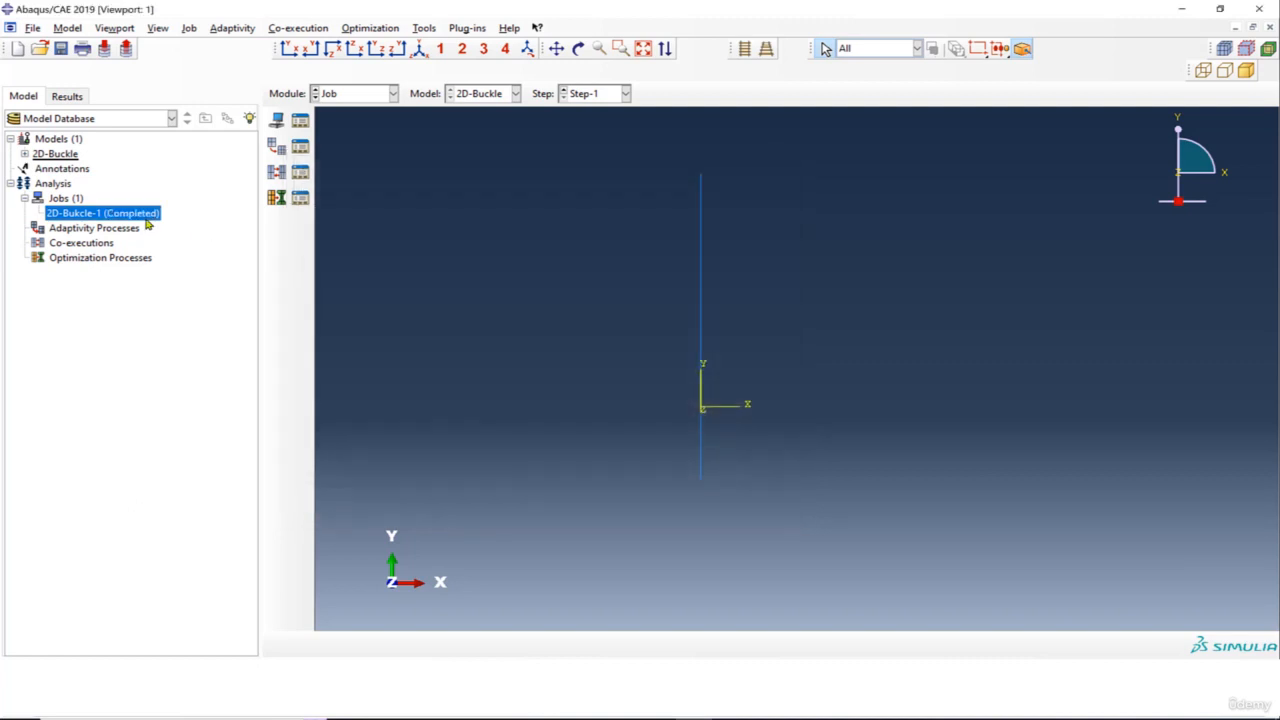
Open the results of the 2D-Bukcle-1 job for visualization.
right_click(143, 216)
click(196, 386)
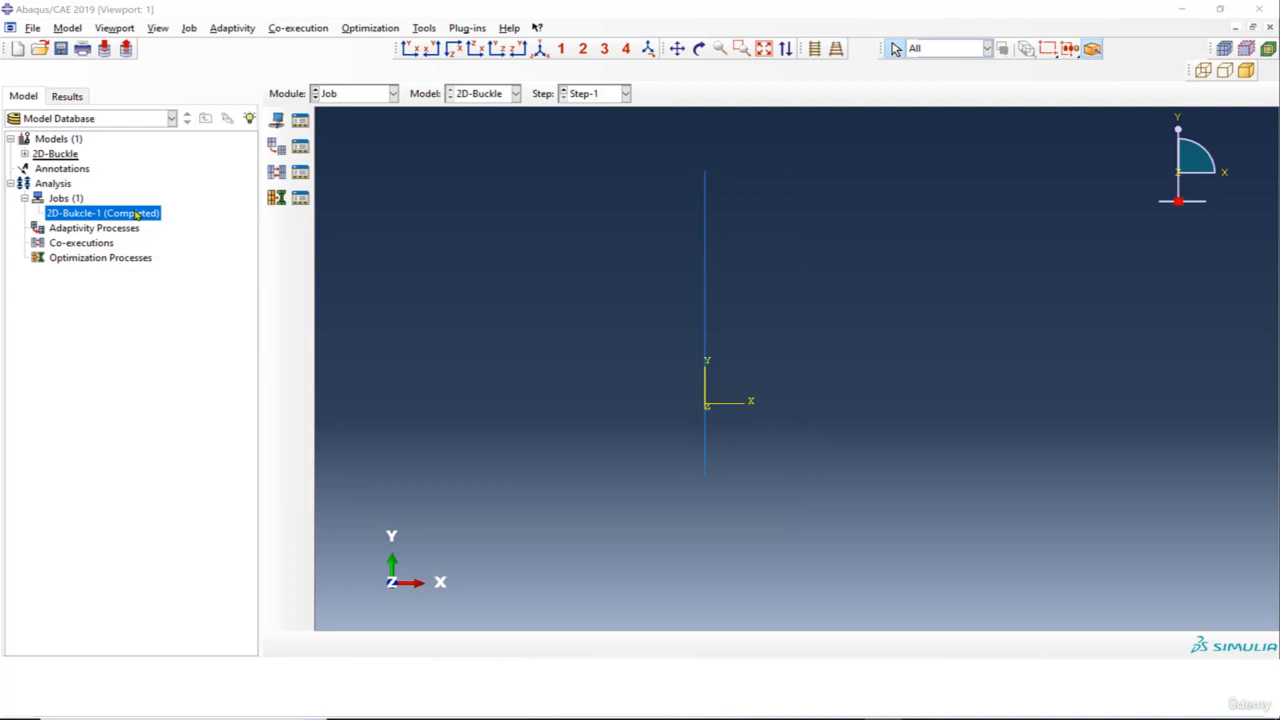
right_click(136, 212)
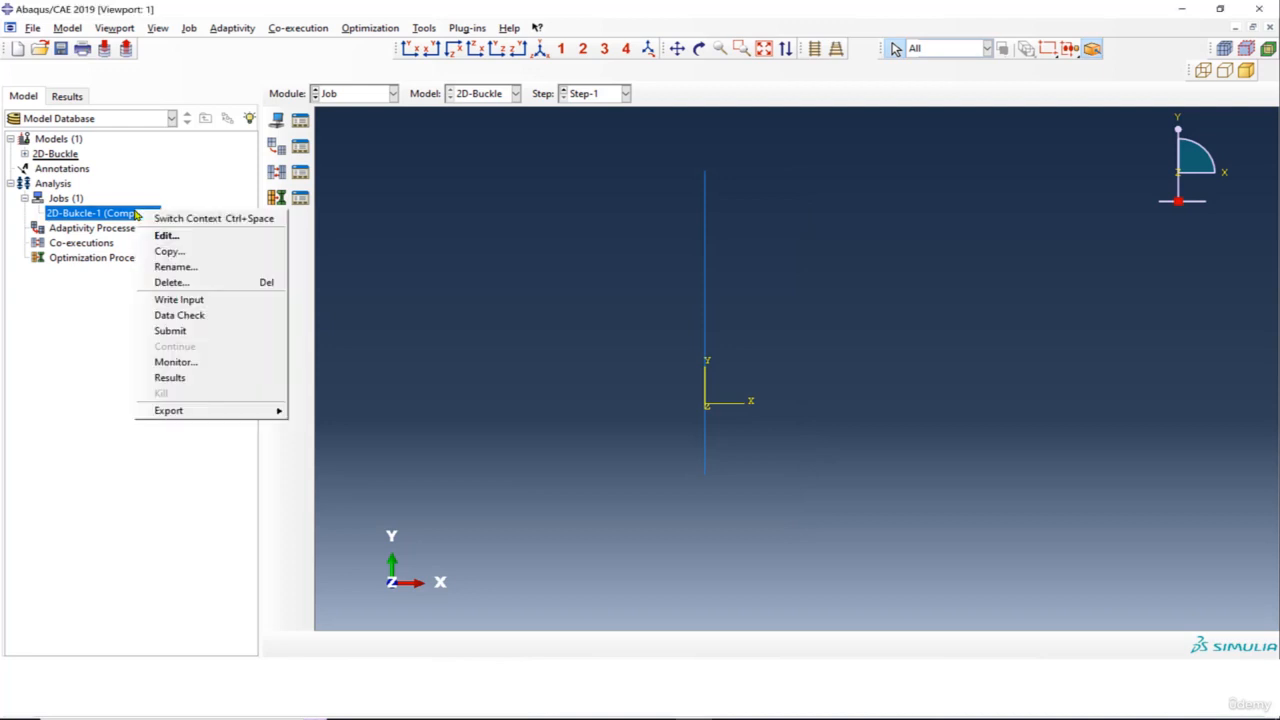
click(170, 377)
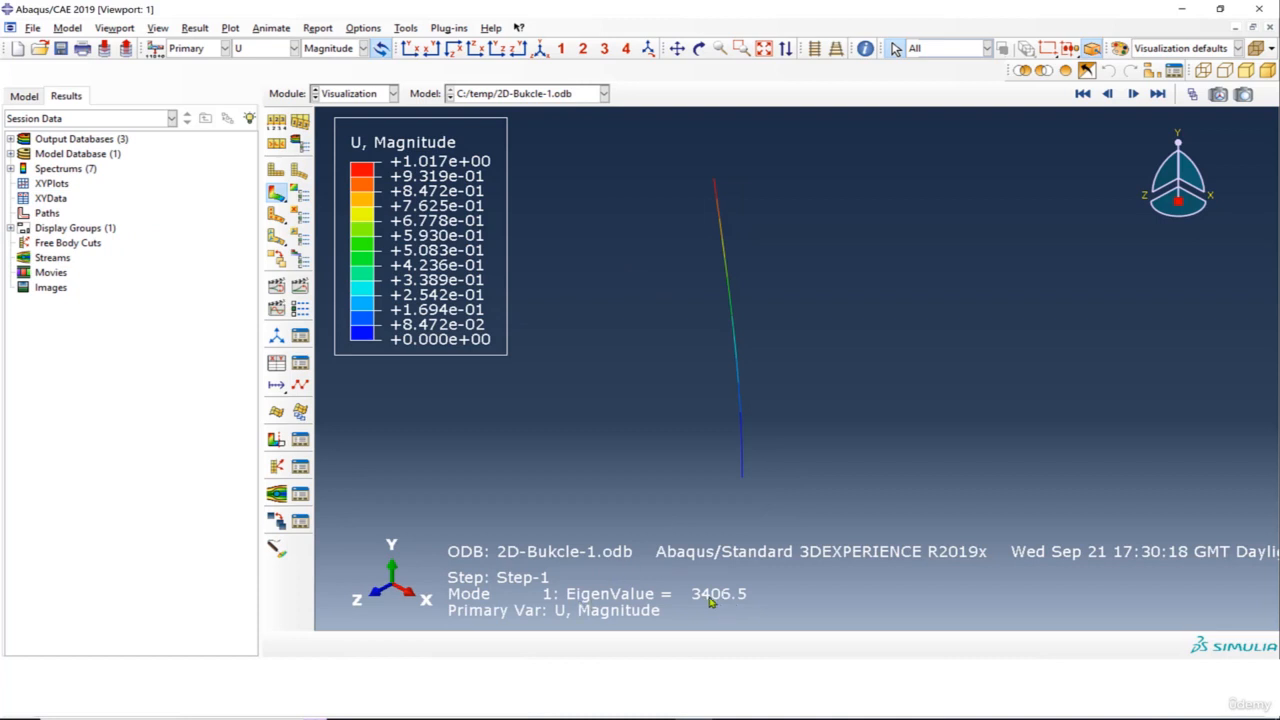
Switch to the PowerPoint hand calculation slide and move its window over the results to compare the critical buckling load.
click(544, 719)
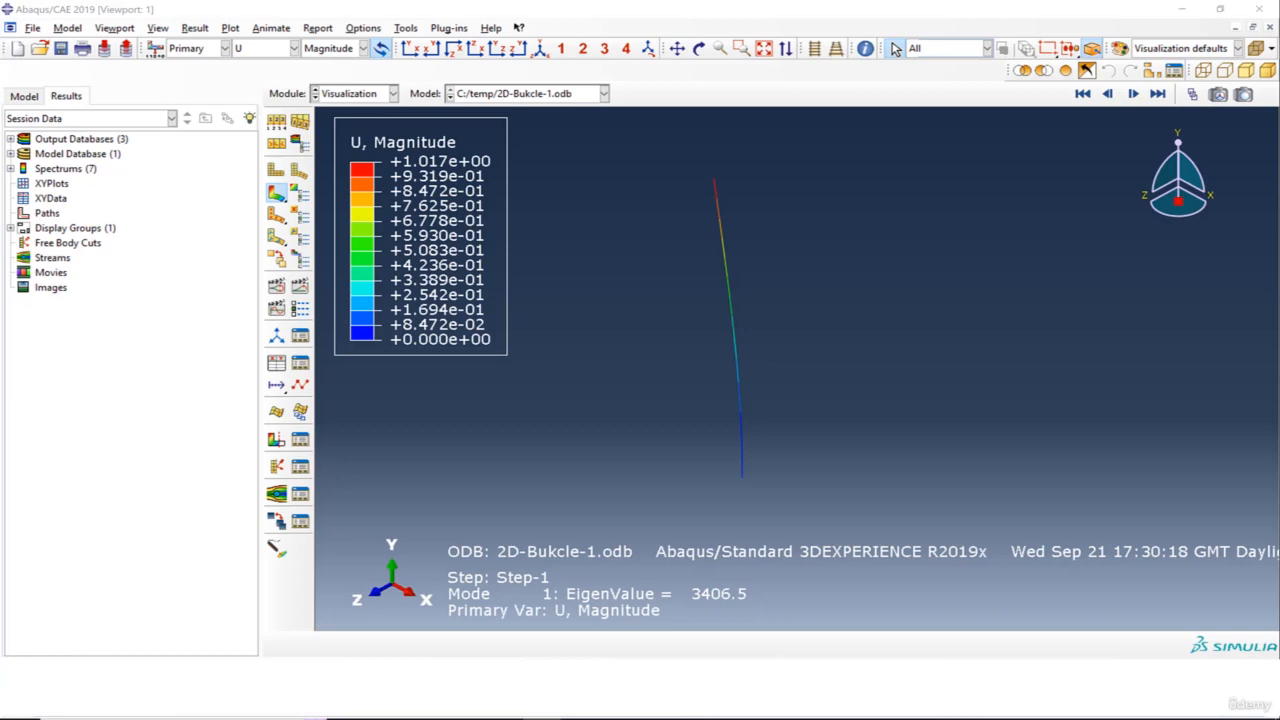
drag(1279, 335, 805, 146)
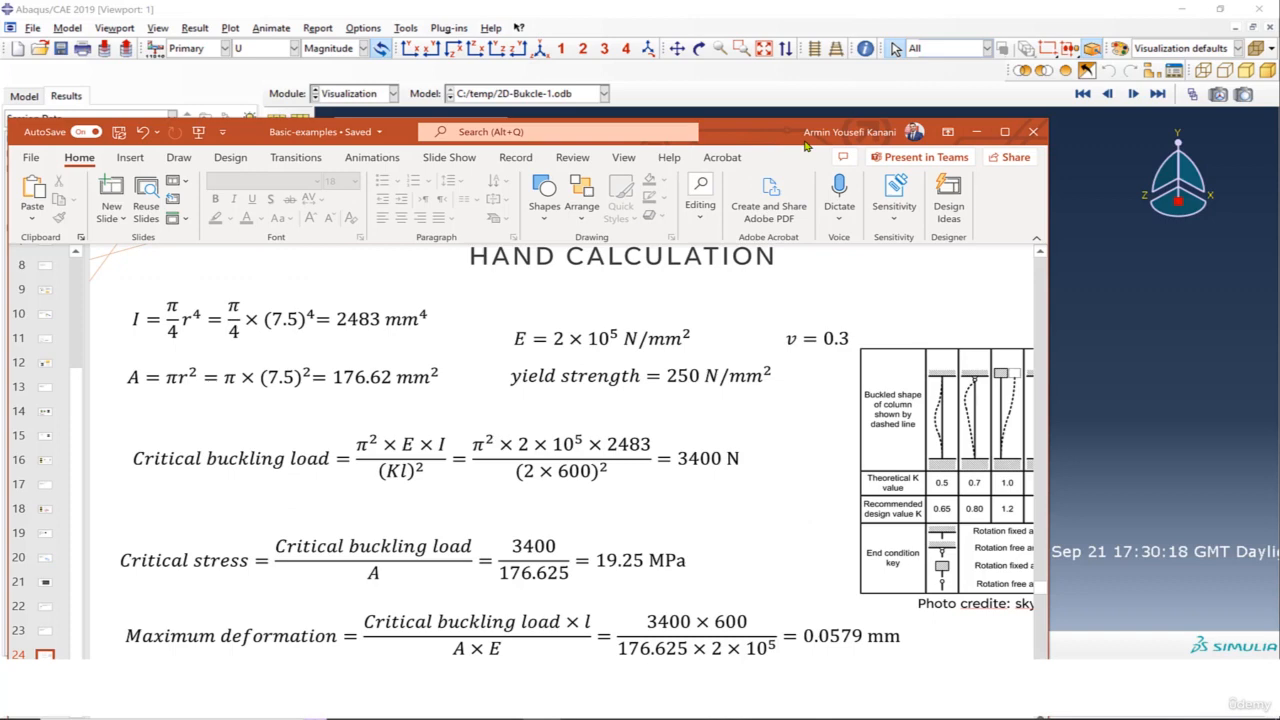
Highlight the critical buckling load result on the enlarged hand calculation slide and return to Abaqus/CAE.
click(1004, 131)
drag(730, 366, 789, 367)
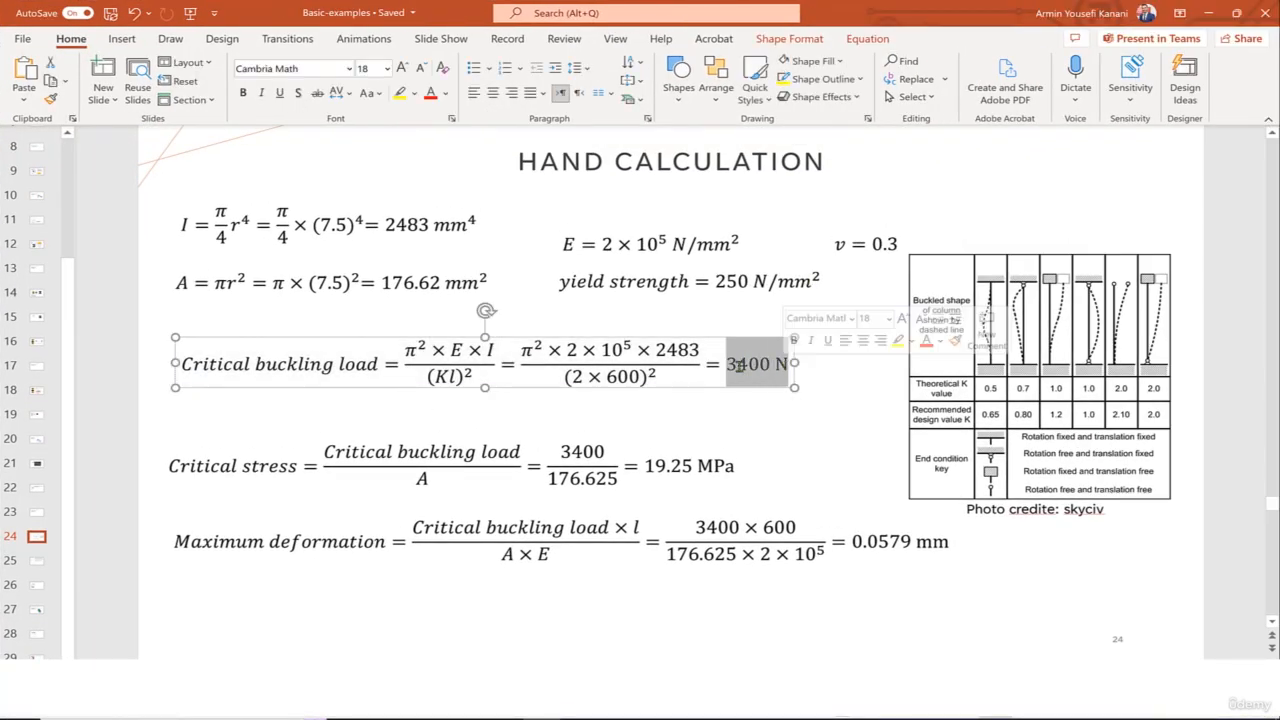
click(1207, 14)
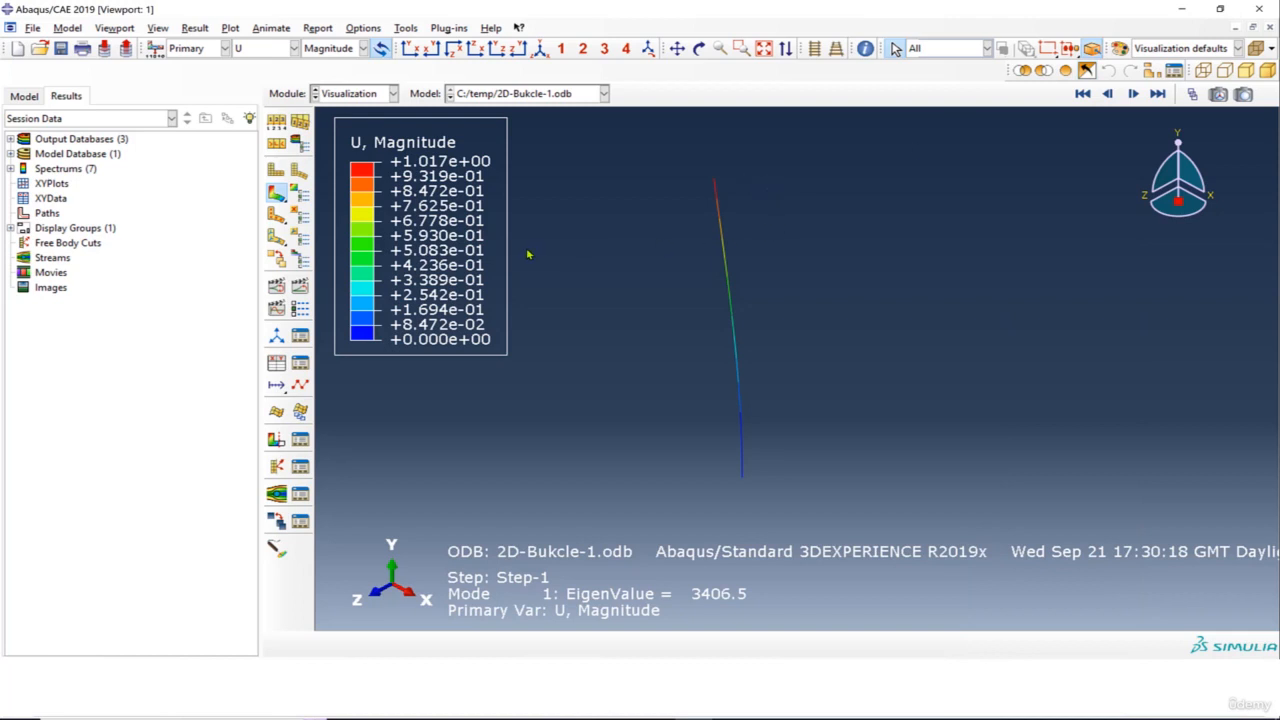
Change the vertical component CF2 of Load-1 in the 2D-Buckle model to -800.
click(38, 97)
click(25, 153)
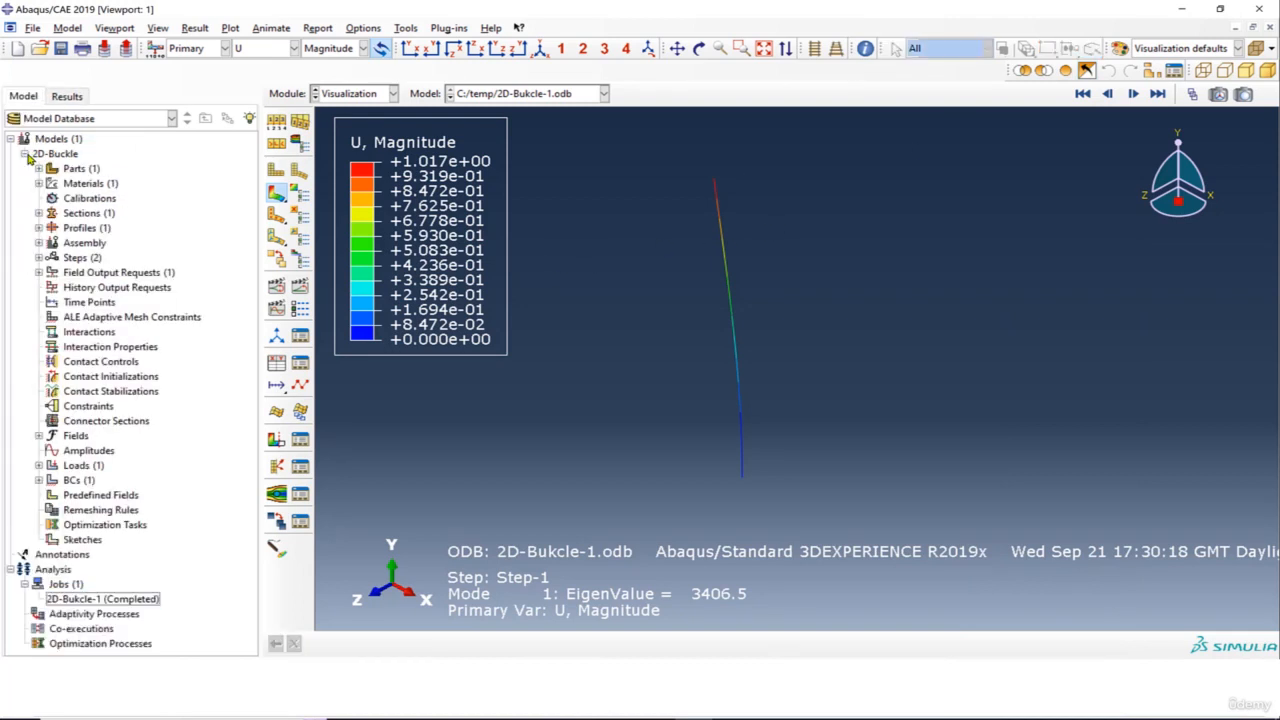
click(39, 481)
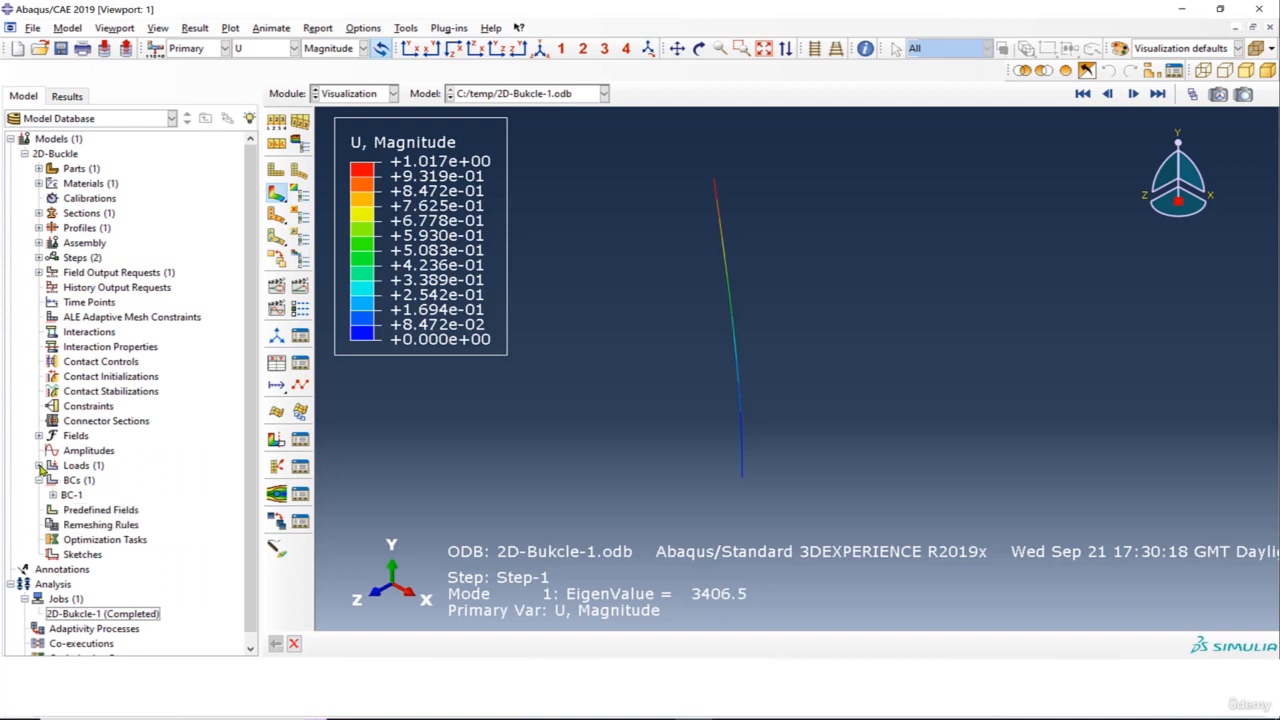
click(39, 466)
double_click(76, 480)
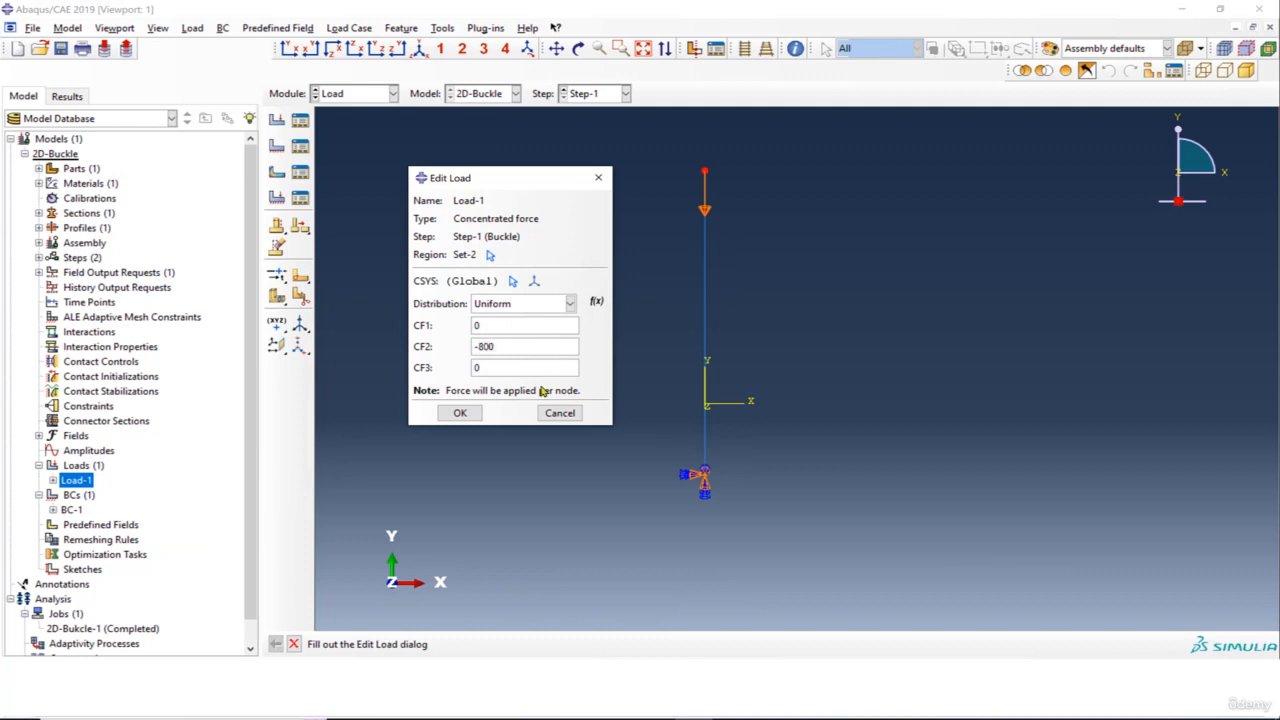
click(459, 413)
Resubmit the 2D-Bukcle-1 job with the edited load, accepting the overwrite of its existing job files.
click(113, 628)
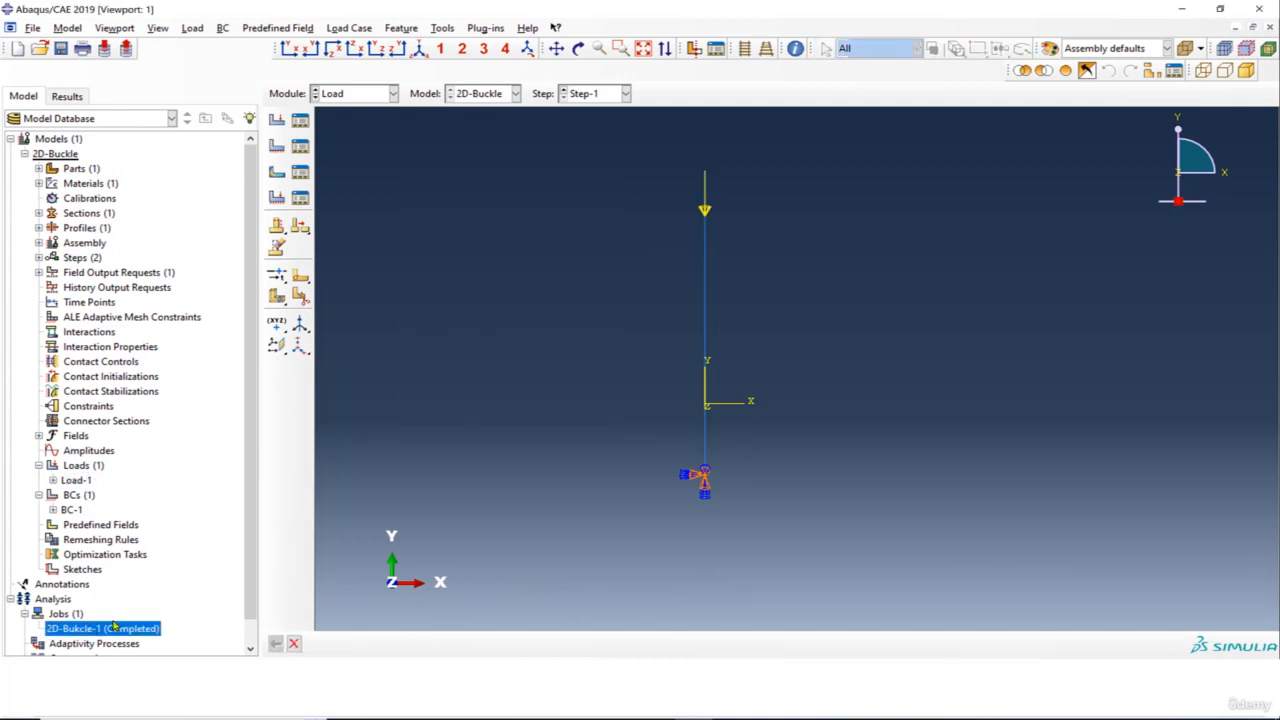
right_click(116, 631)
click(182, 632)
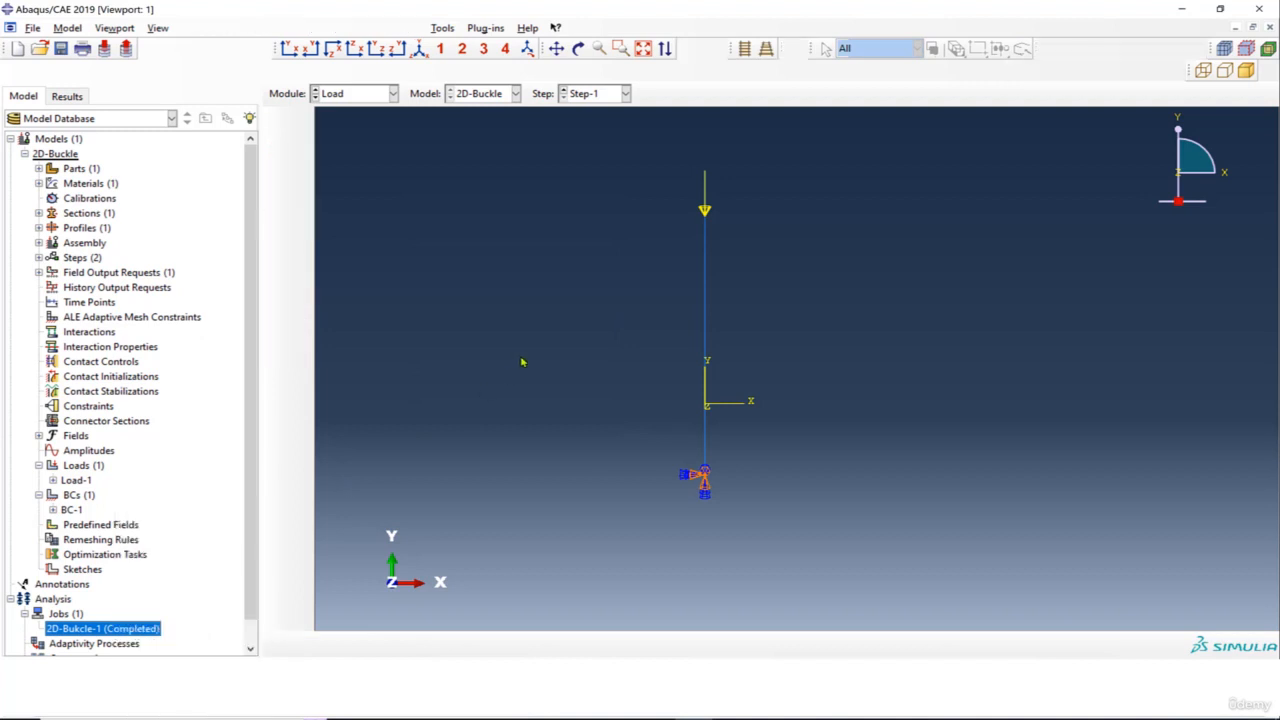
click(664, 458)
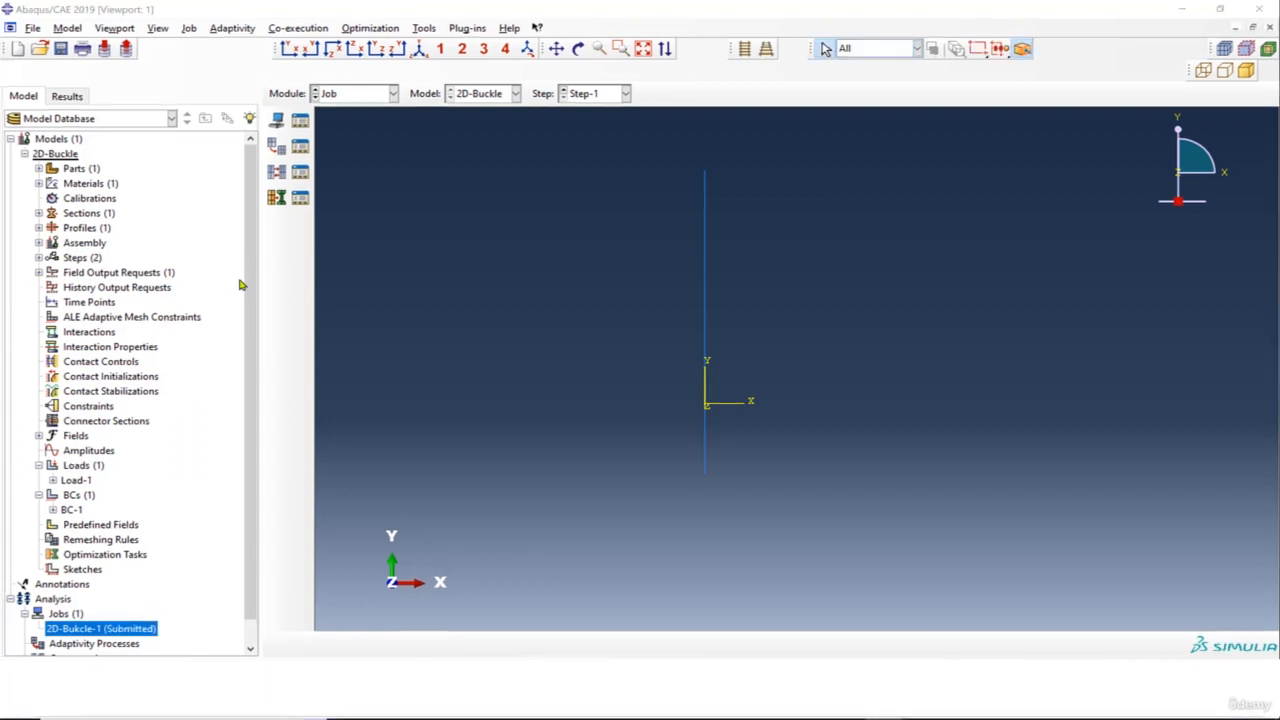
Collapse the 2D-Buckle model tree and monitor the resubmitted 2D-Bukcle-1 job until it finishes.
click(24, 154)
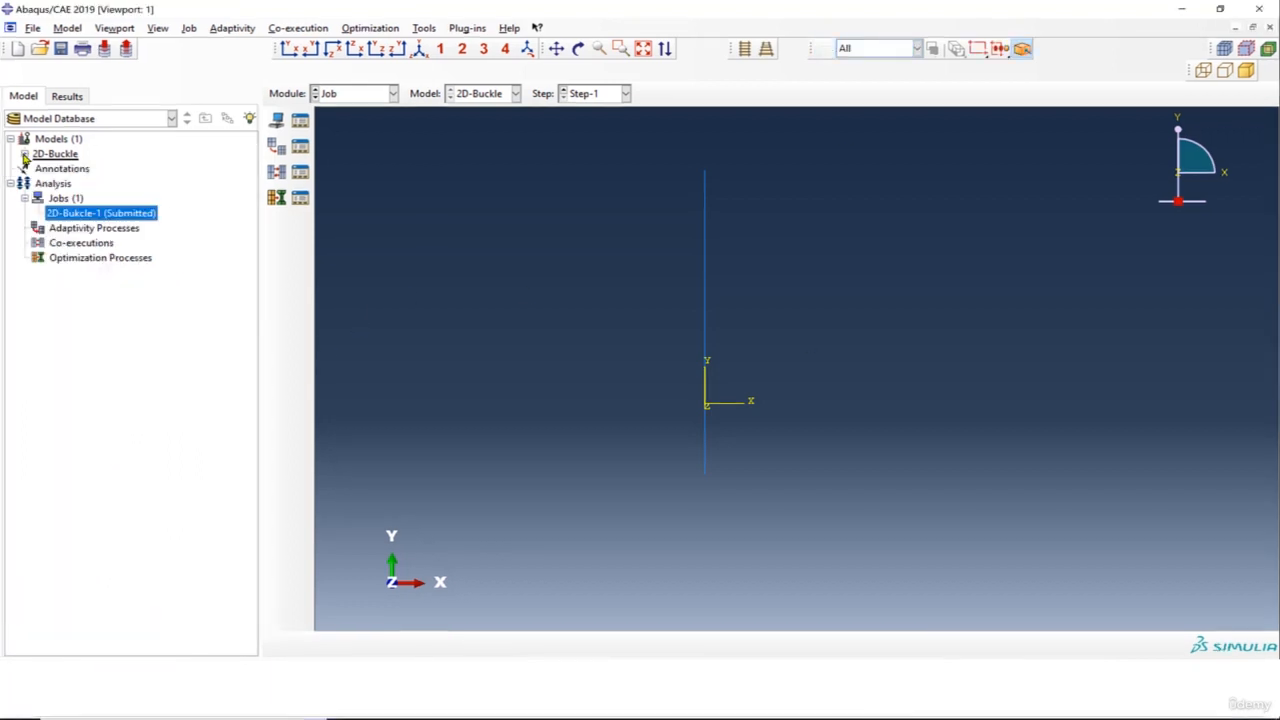
right_click(82, 215)
click(131, 360)
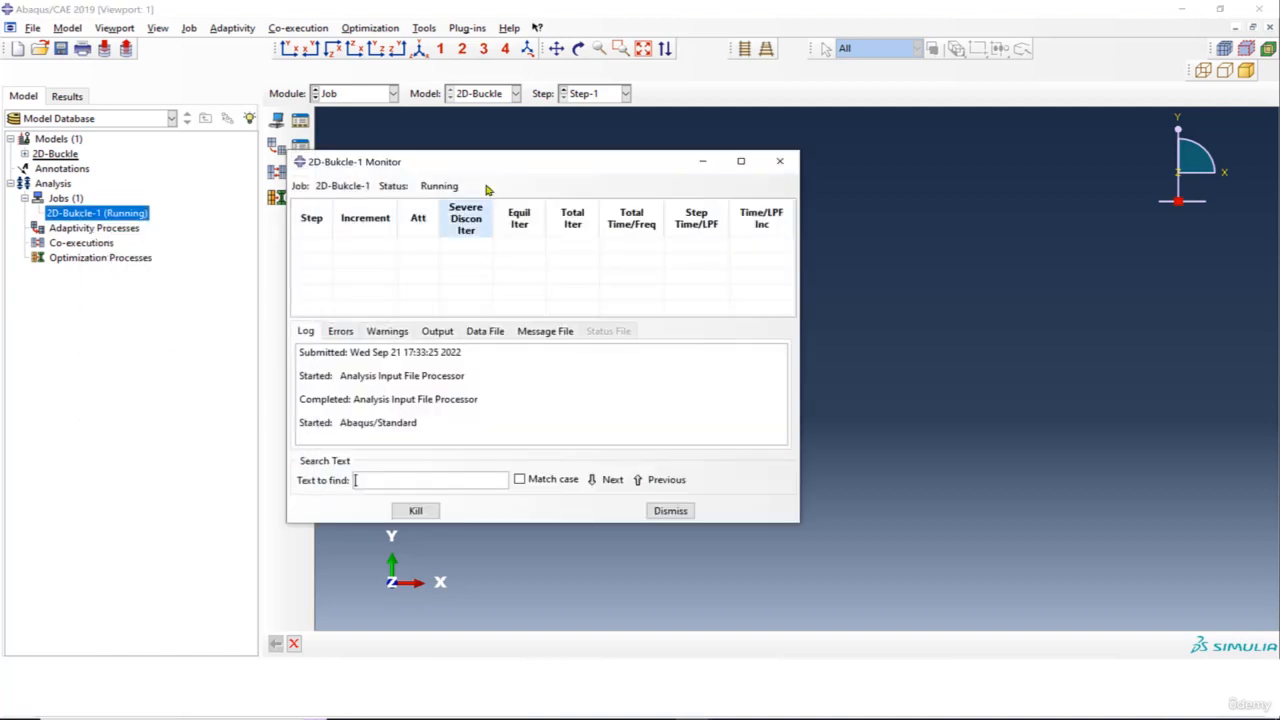
drag(516, 161, 527, 134)
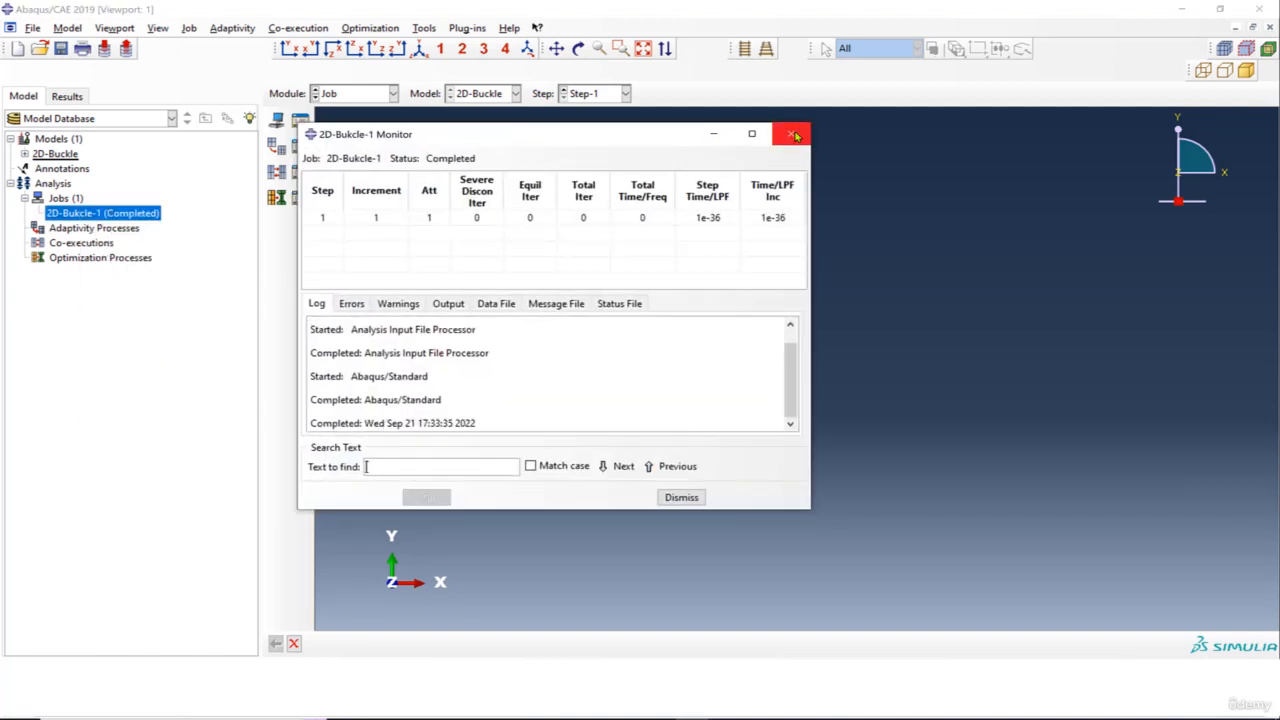
click(793, 134)
Open the new 2D-Bukcle-1 results and plot contours on the deformed shape to read the mode 1 eigenvalue.
right_click(125, 213)
click(160, 381)
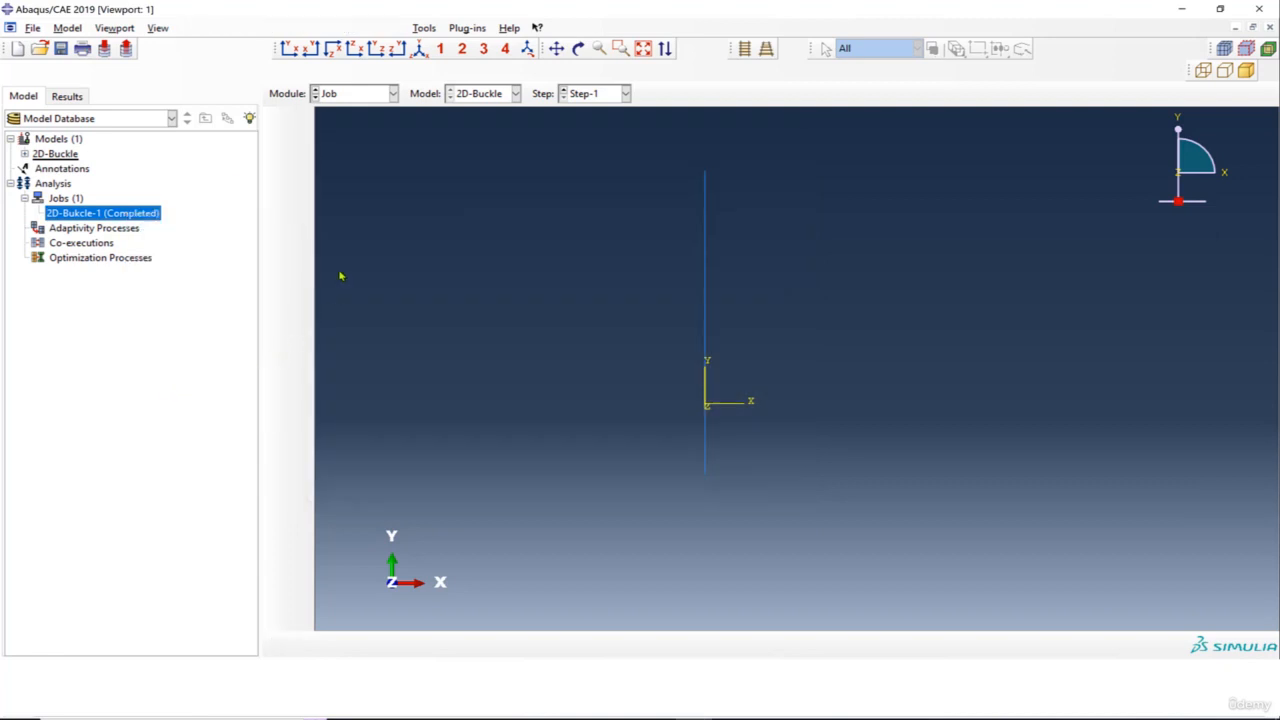
click(277, 194)
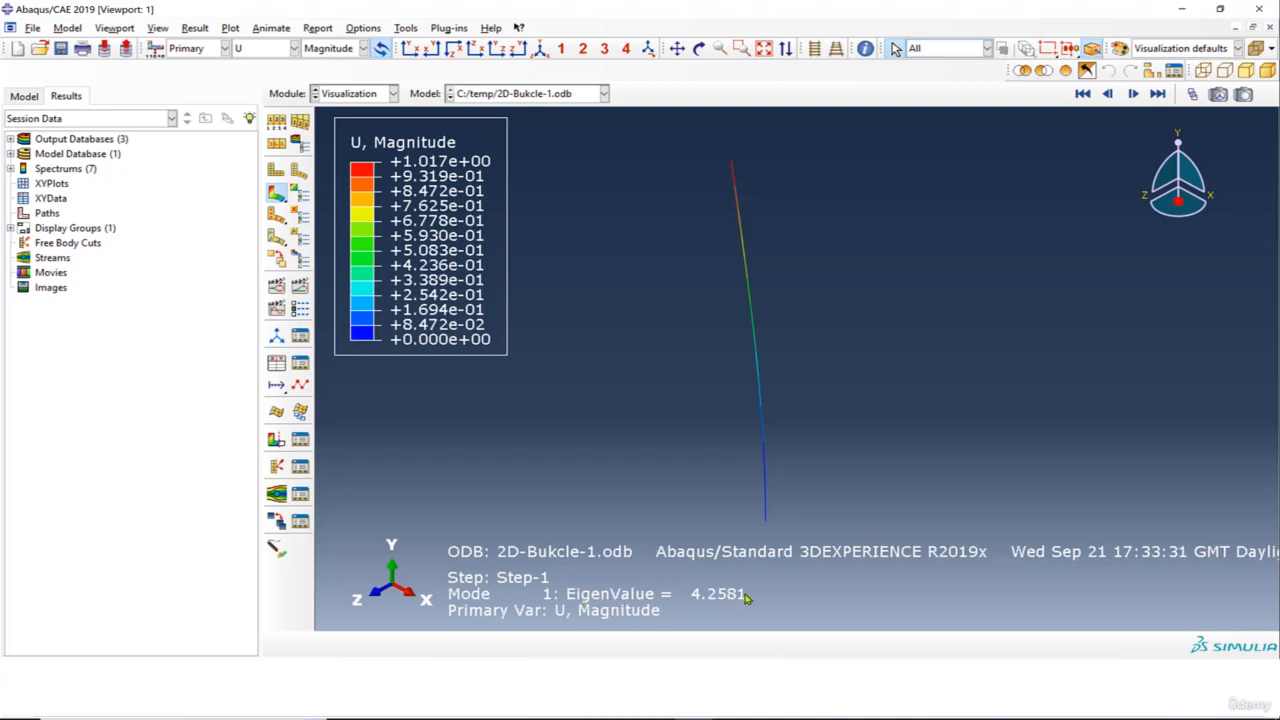
Switch to Calculator, multiply 800 by 4.2581 to obtain the critical load, and close it.
key(alt+Tab)
drag(403, 128, 301, 100)
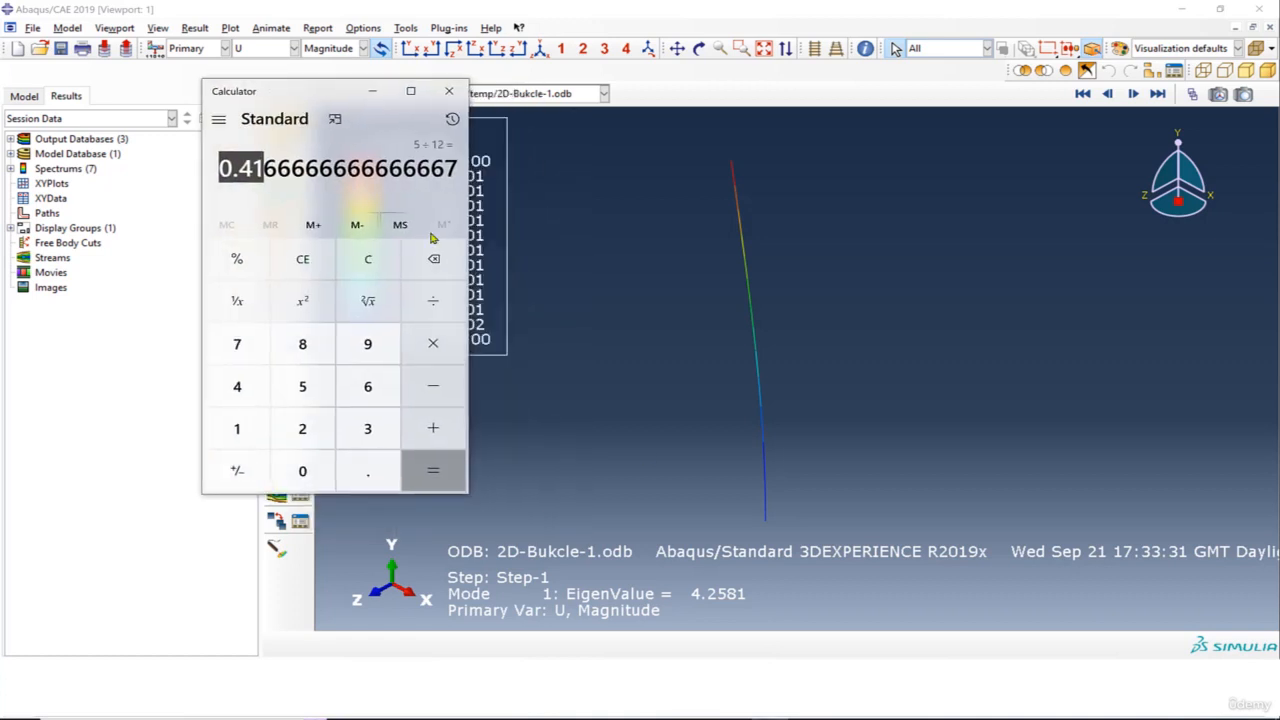
click(306, 343)
click(306, 470)
click(306, 470)
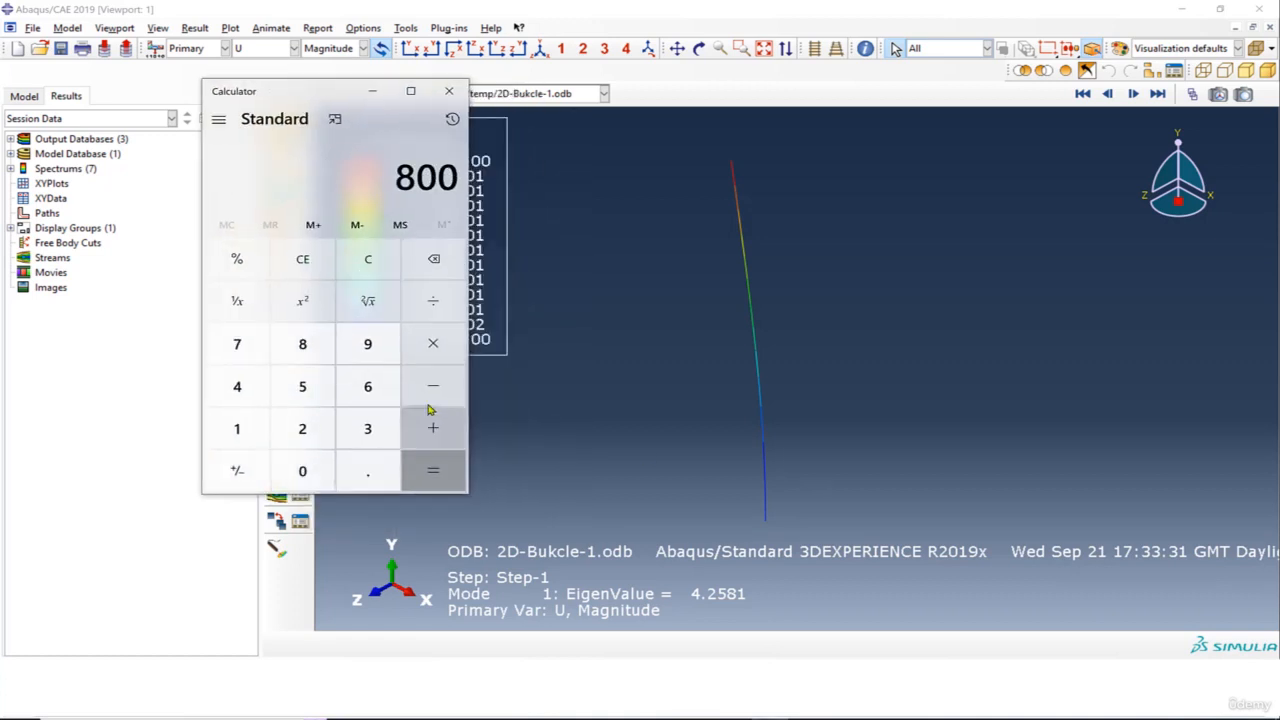
click(430, 343)
click(240, 386)
click(350, 480)
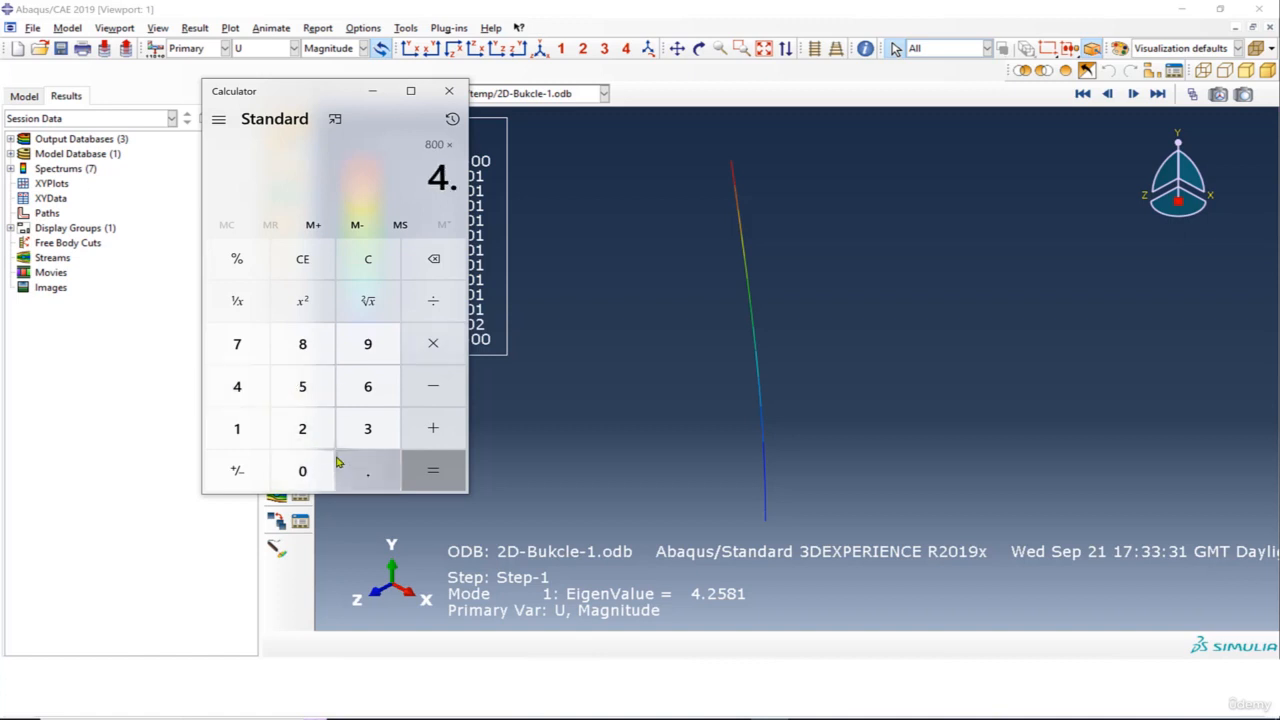
click(318, 430)
click(295, 382)
click(302, 357)
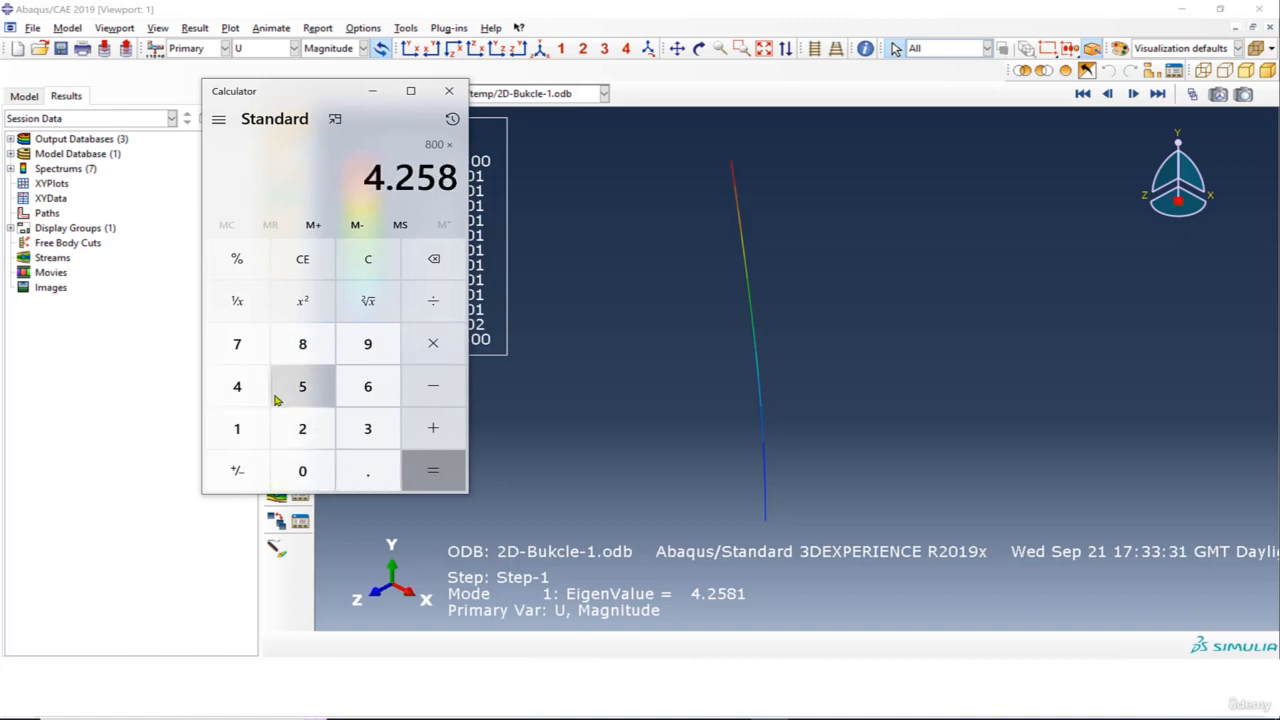
click(250, 425)
click(428, 468)
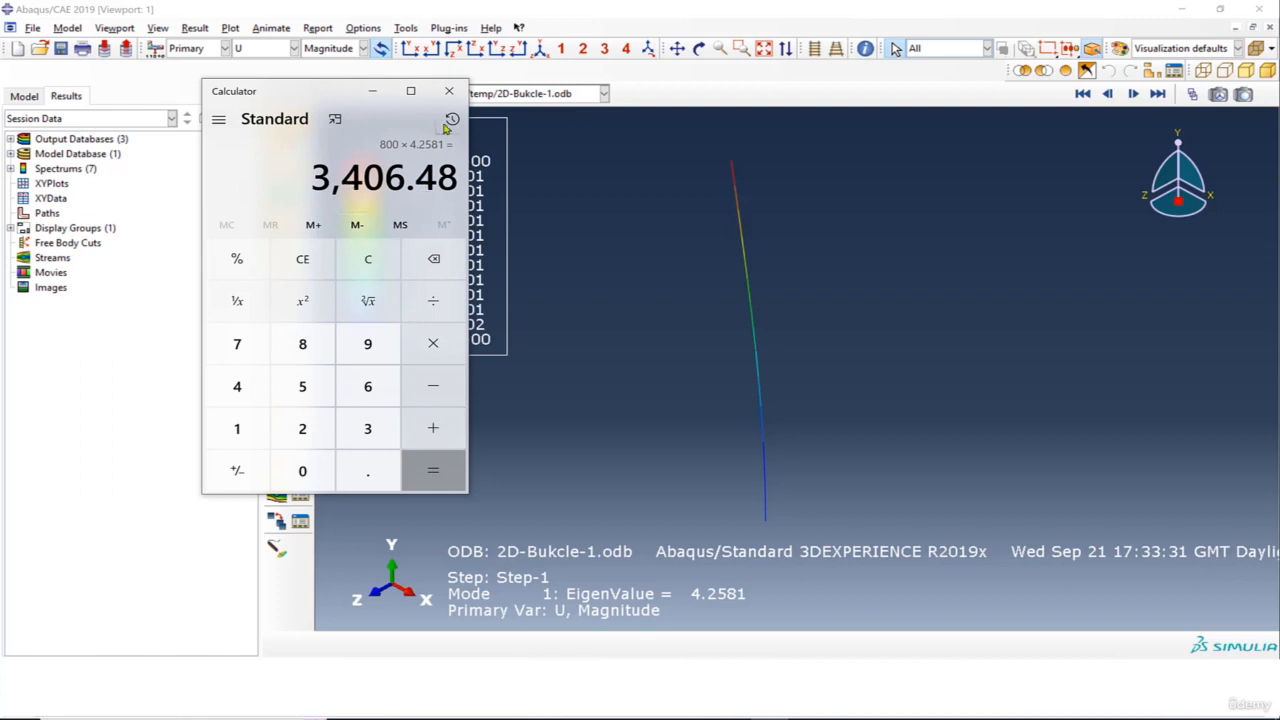
click(449, 91)
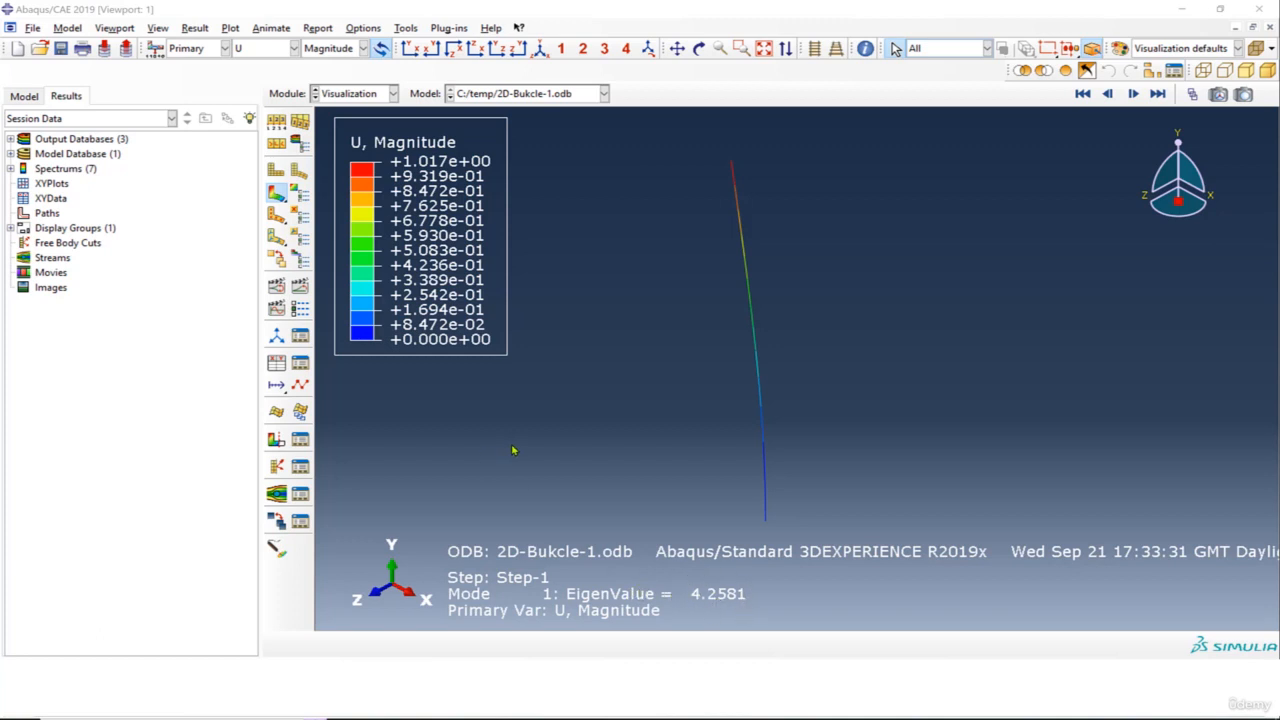
Set the vertical component CF2 of Load-1 in the 2D-Buckle model back to -1.
click(37, 96)
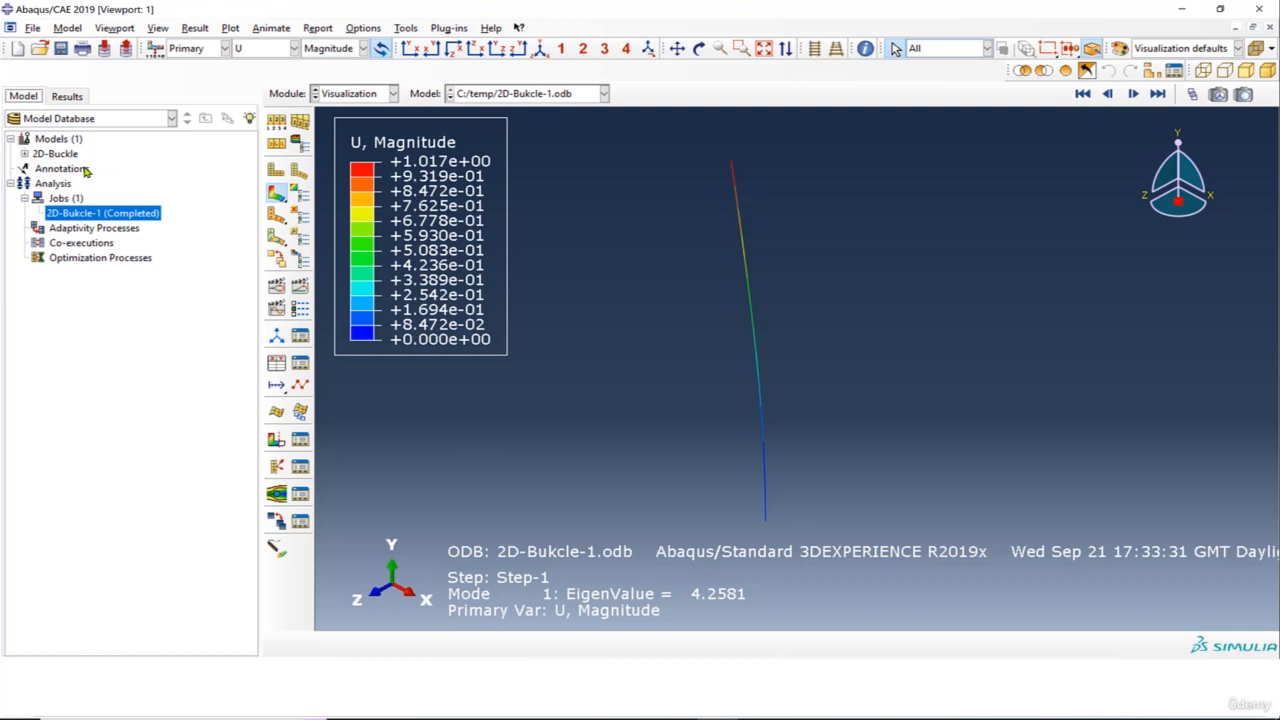
click(24, 154)
click(90, 480)
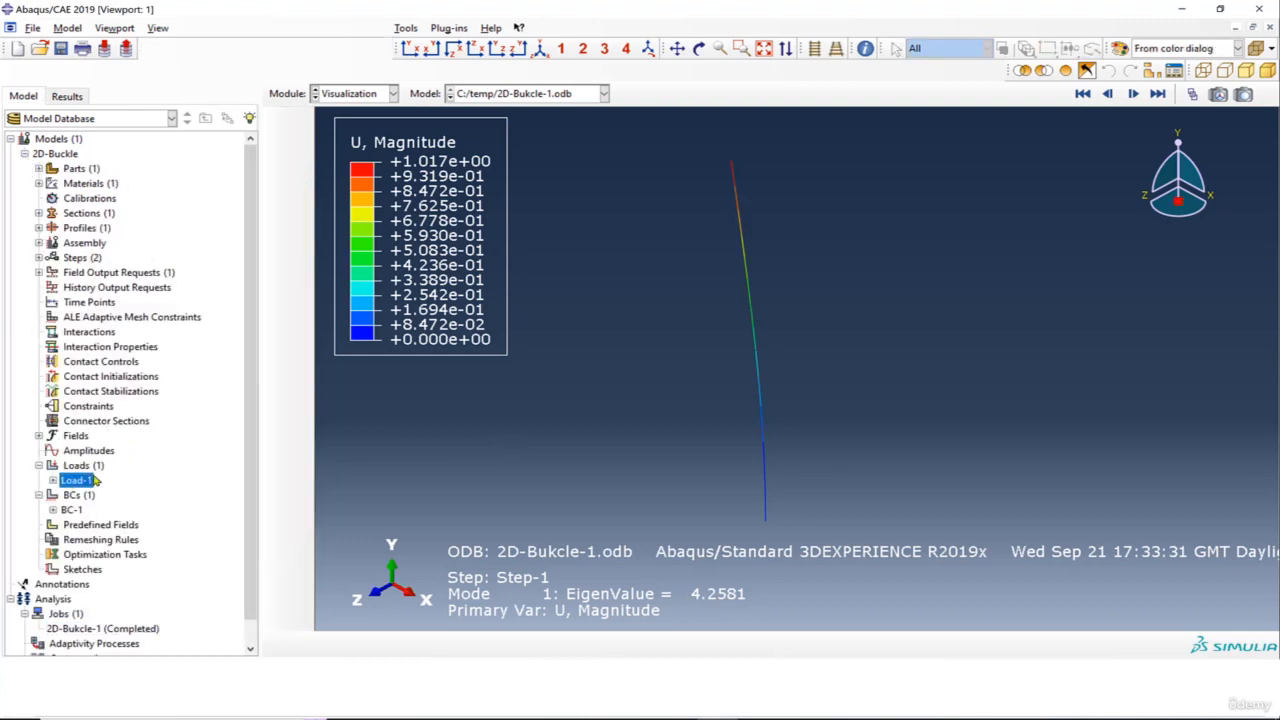
double_click(95, 481)
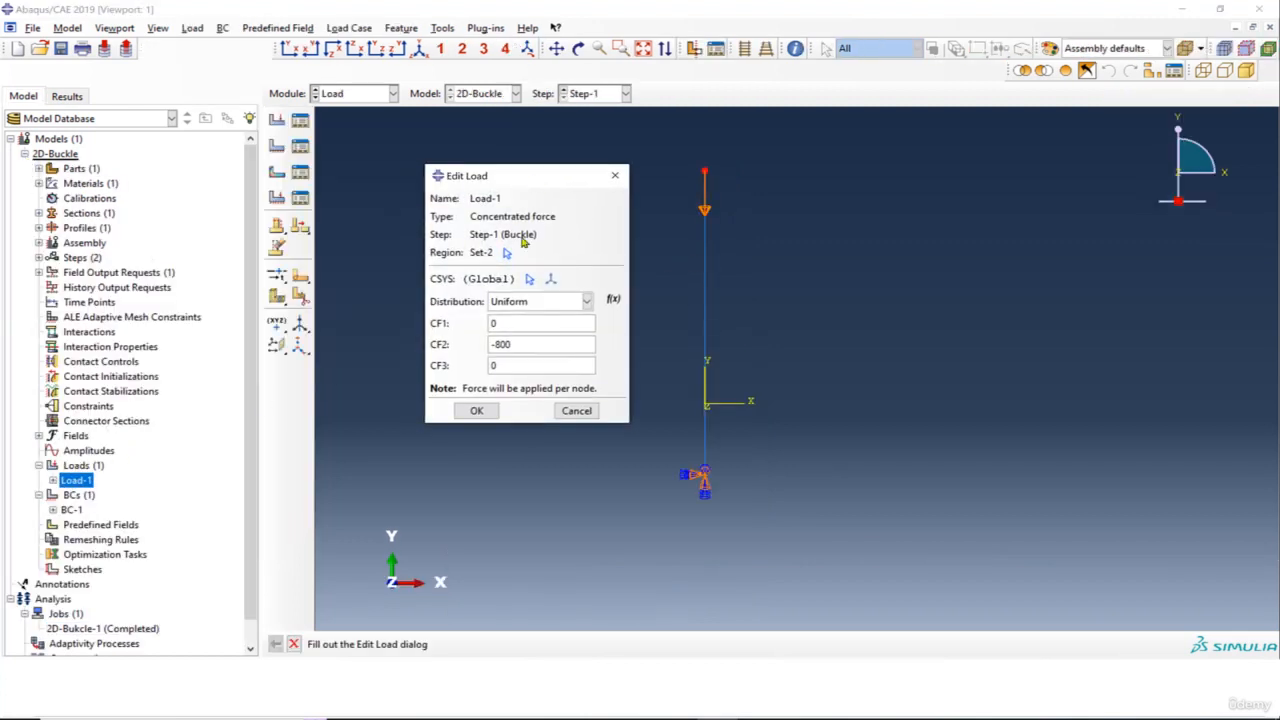
drag(516, 343, 500, 343)
text(1)
click(477, 410)
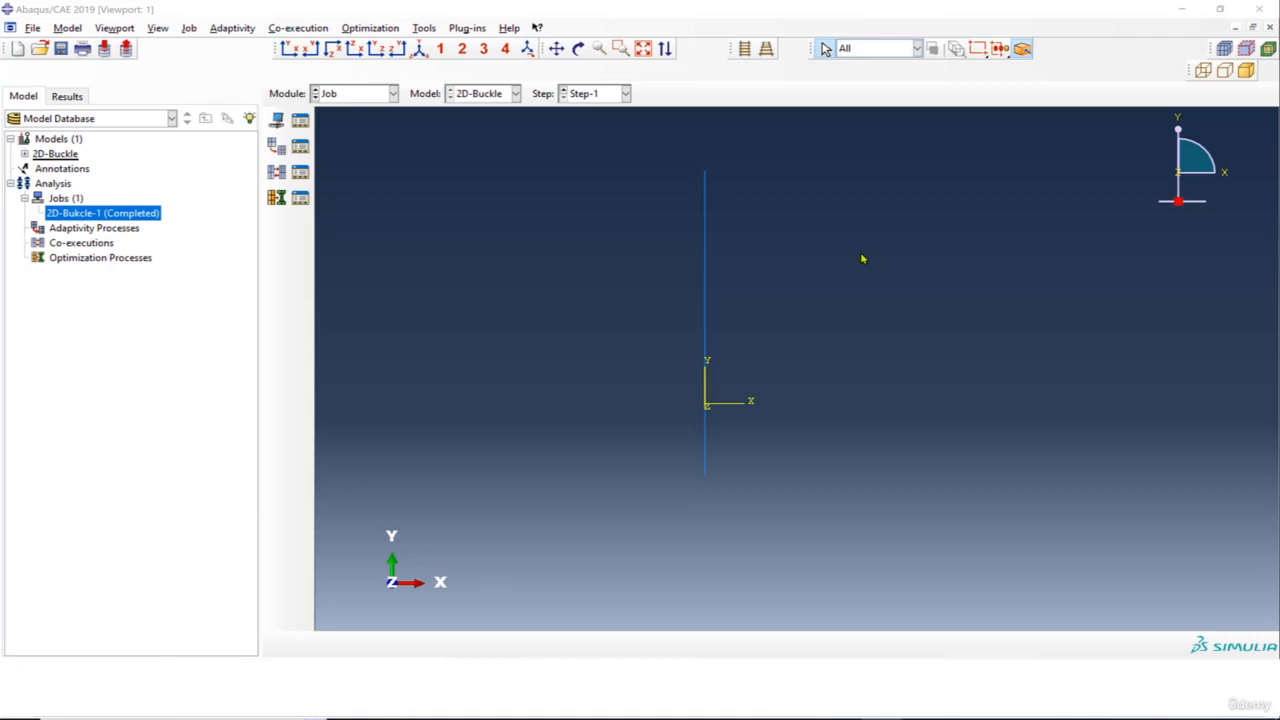
Copy the 2D-Buckle model to a new model named 2D-Buckle-Static.
click(60, 155)
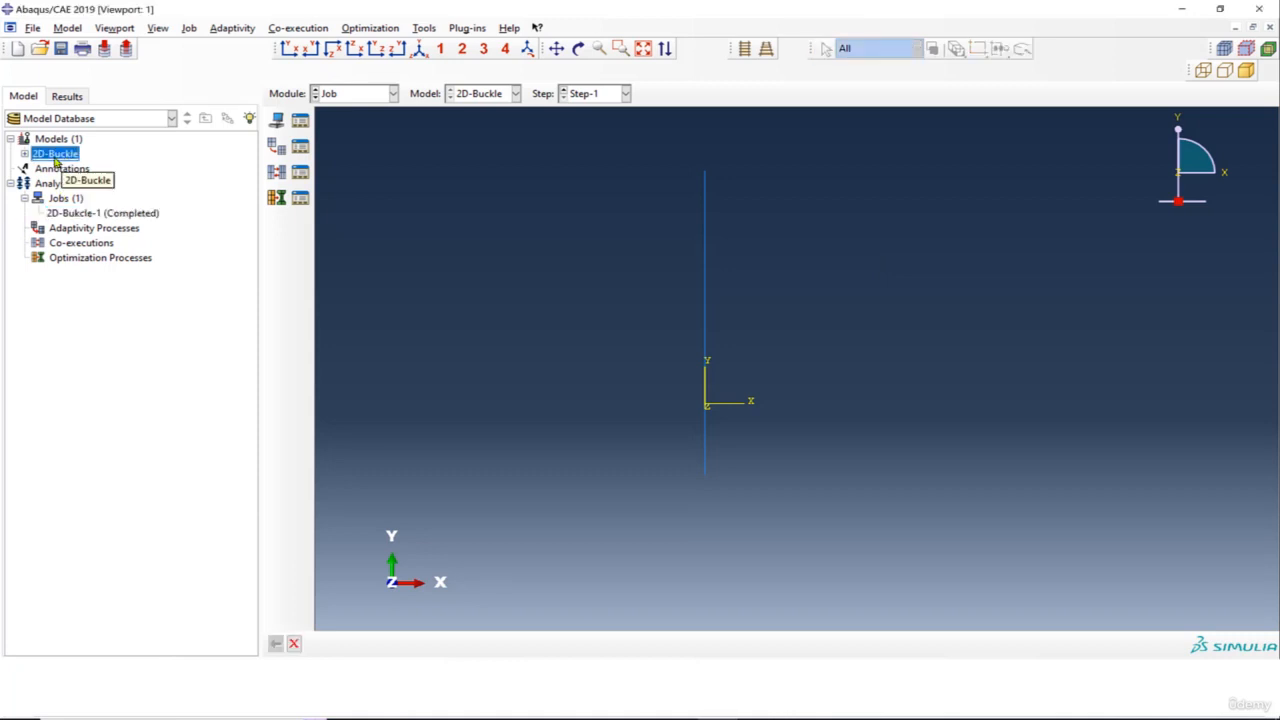
right_click(66, 158)
click(103, 182)
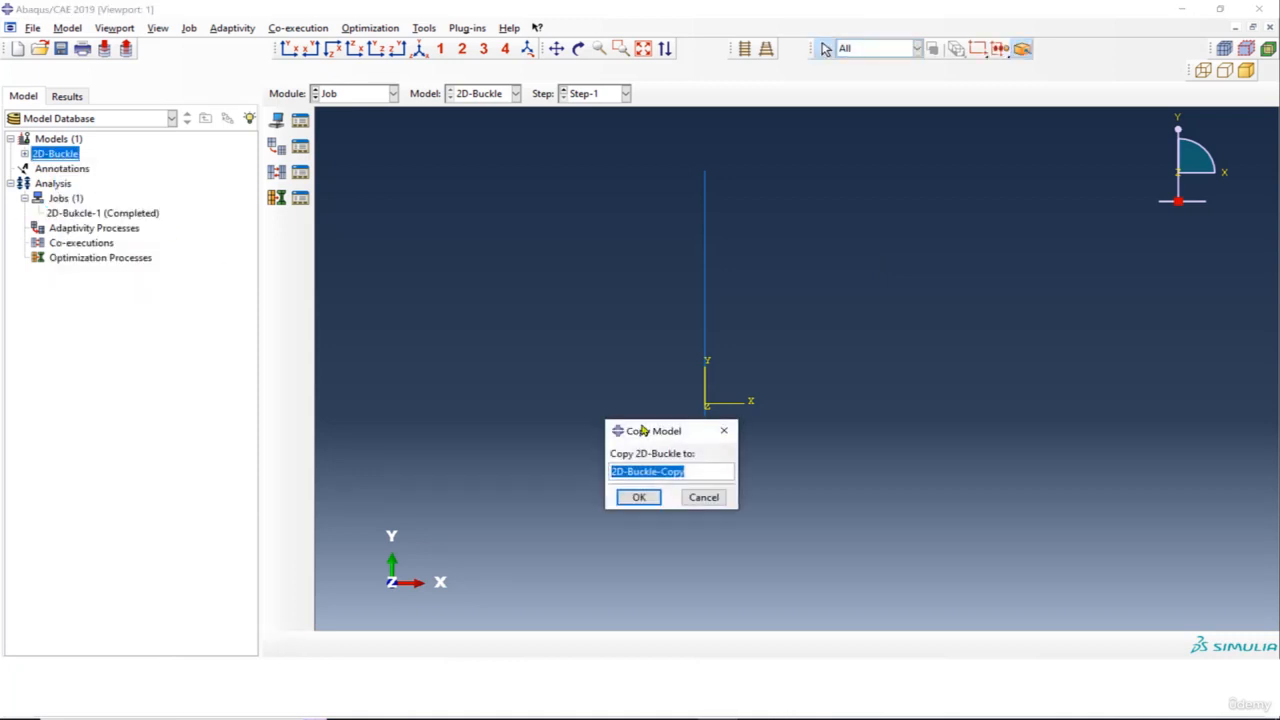
drag(693, 472, 661, 472)
text(S)
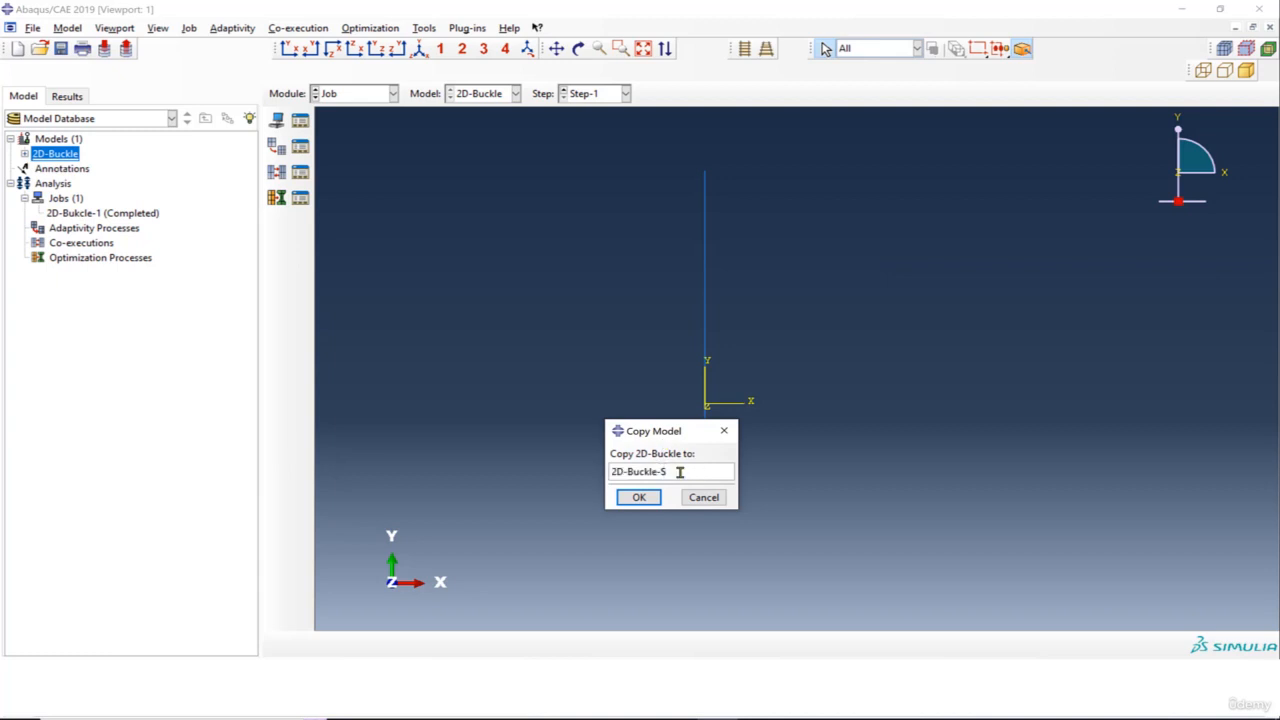
text(tatic)
click(655, 497)
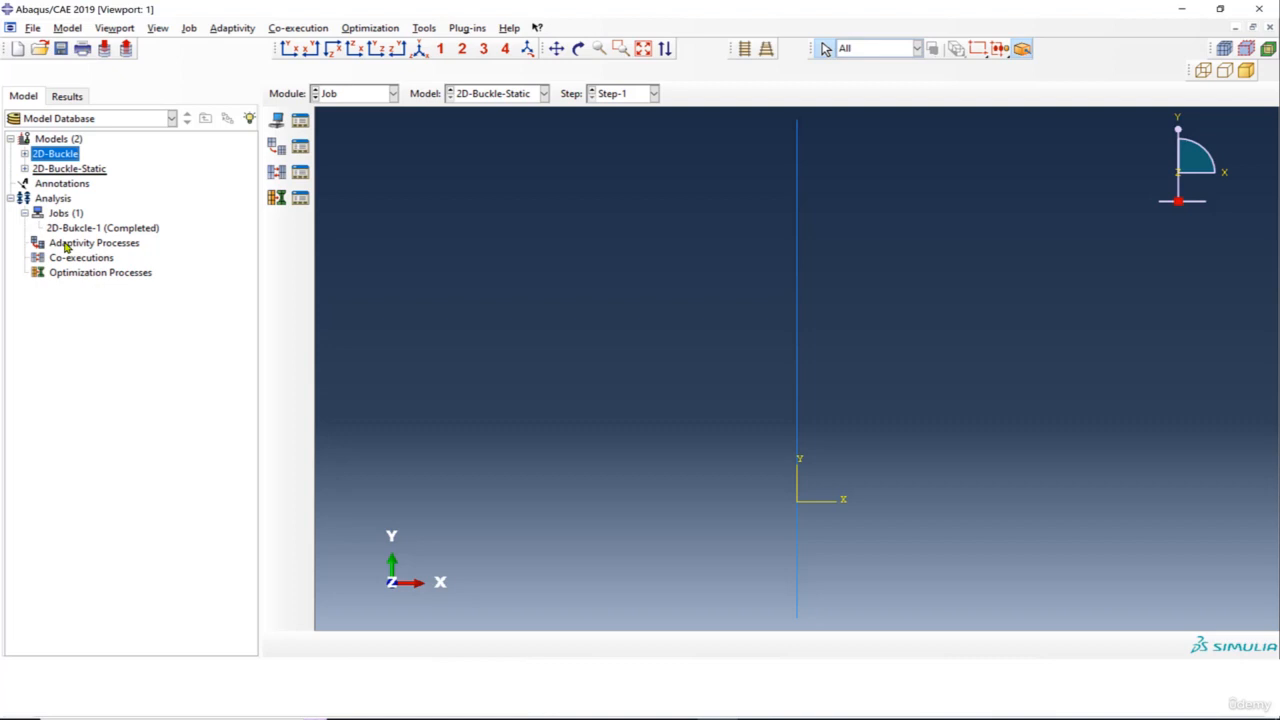
Replace Step-1 of the 2D-Buckle-Static model with a general Static, General procedure.
click(24, 169)
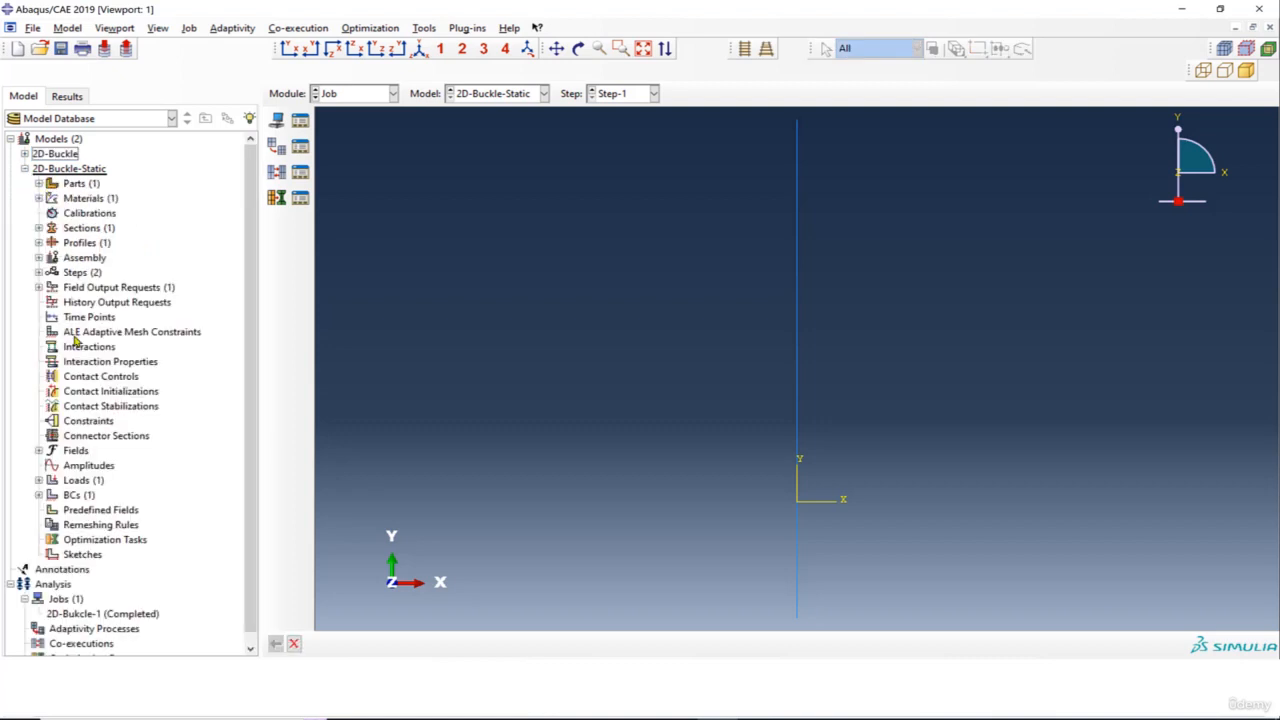
click(39, 272)
click(100, 301)
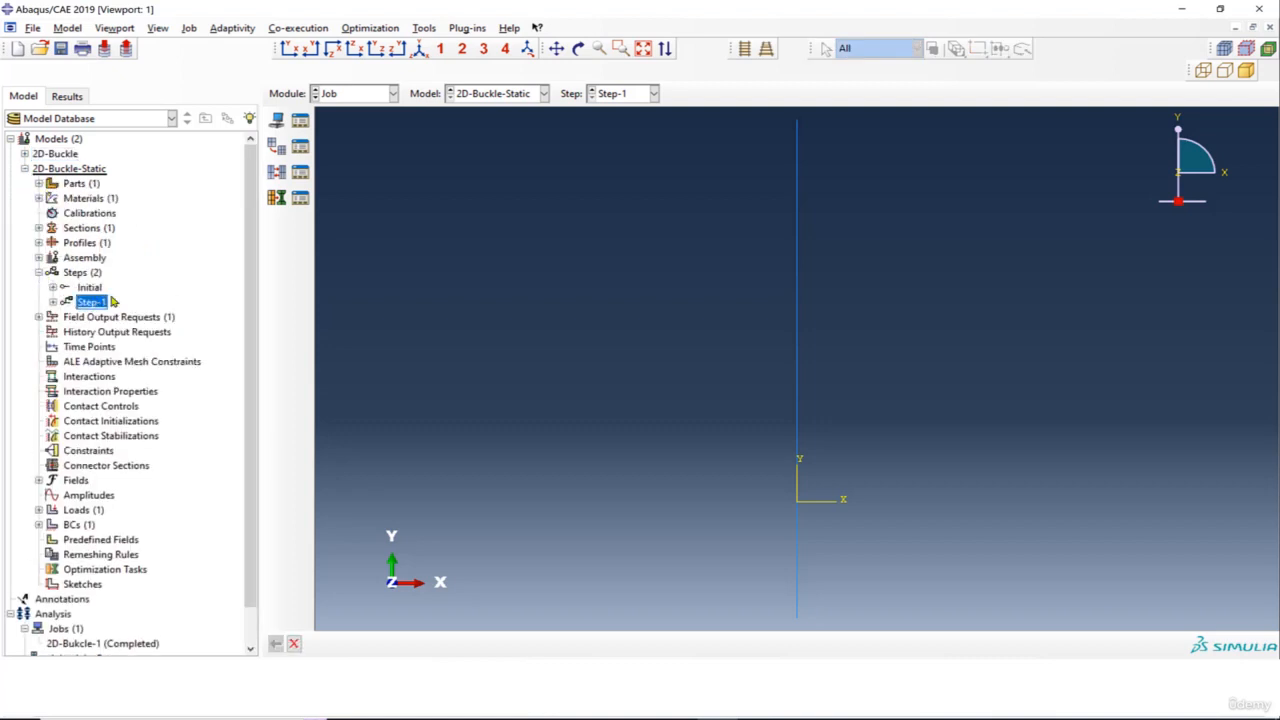
right_click(85, 304)
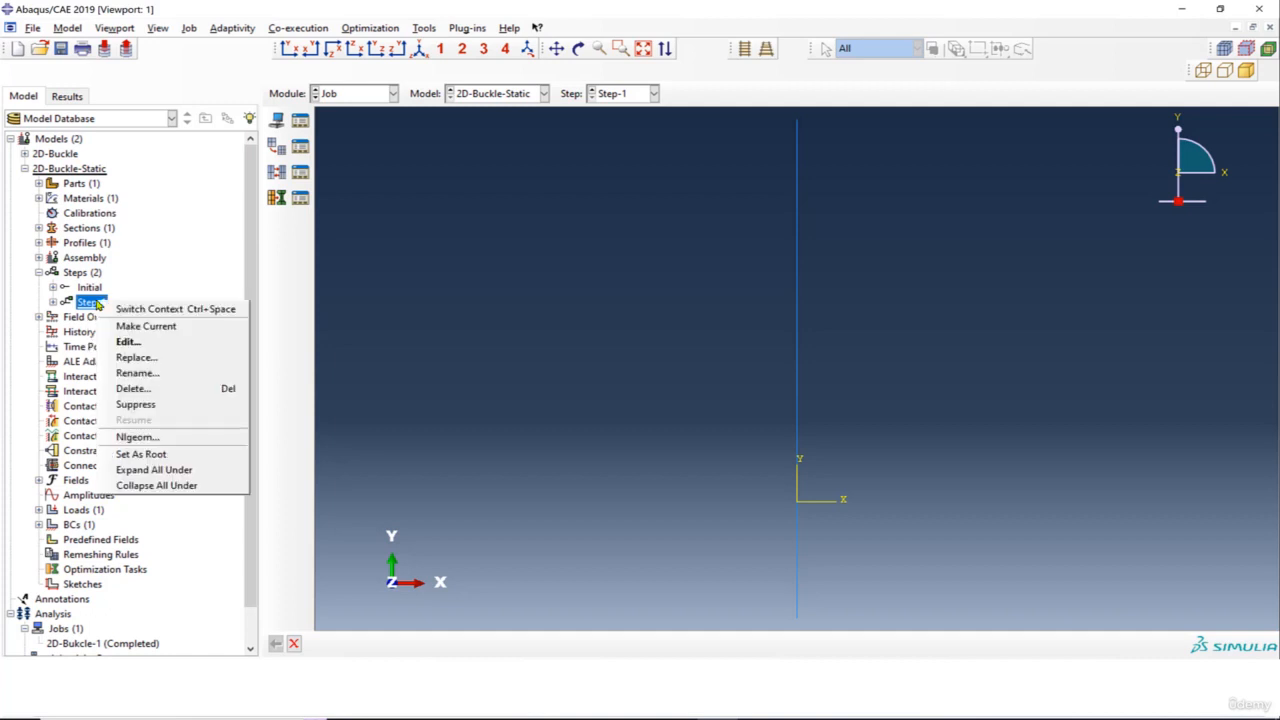
click(155, 359)
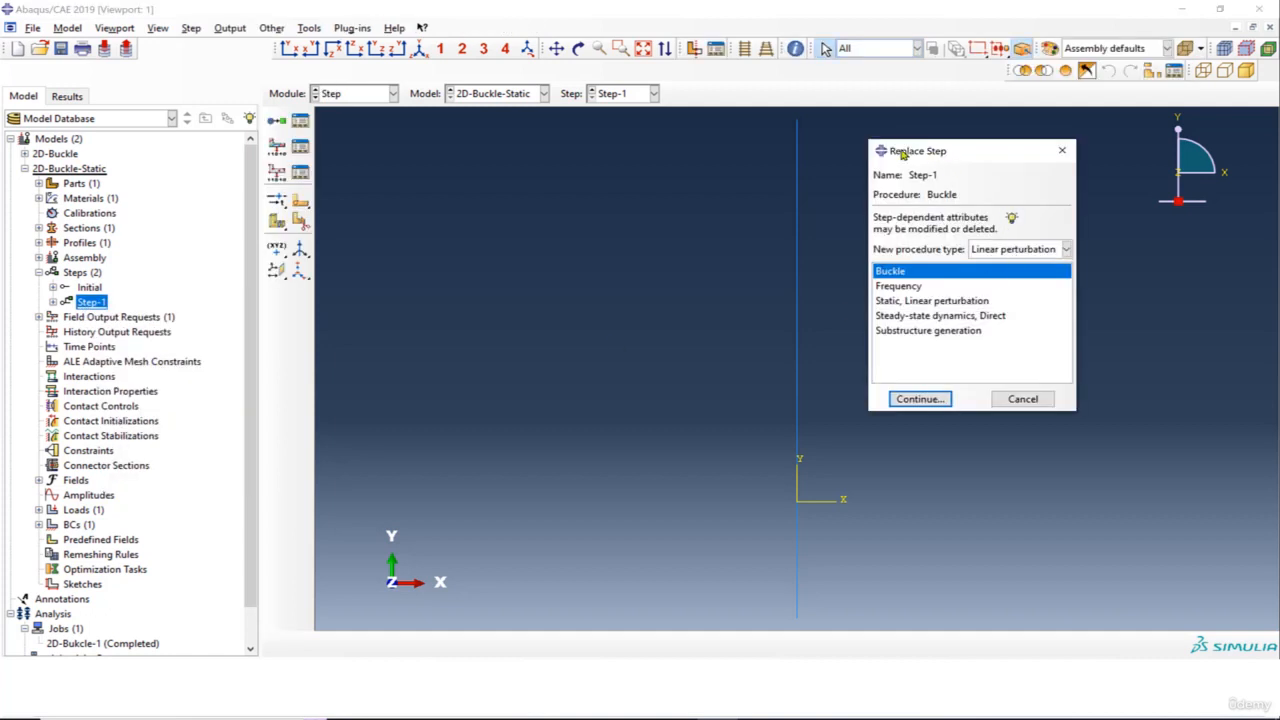
drag(900, 150, 722, 165)
click(831, 265)
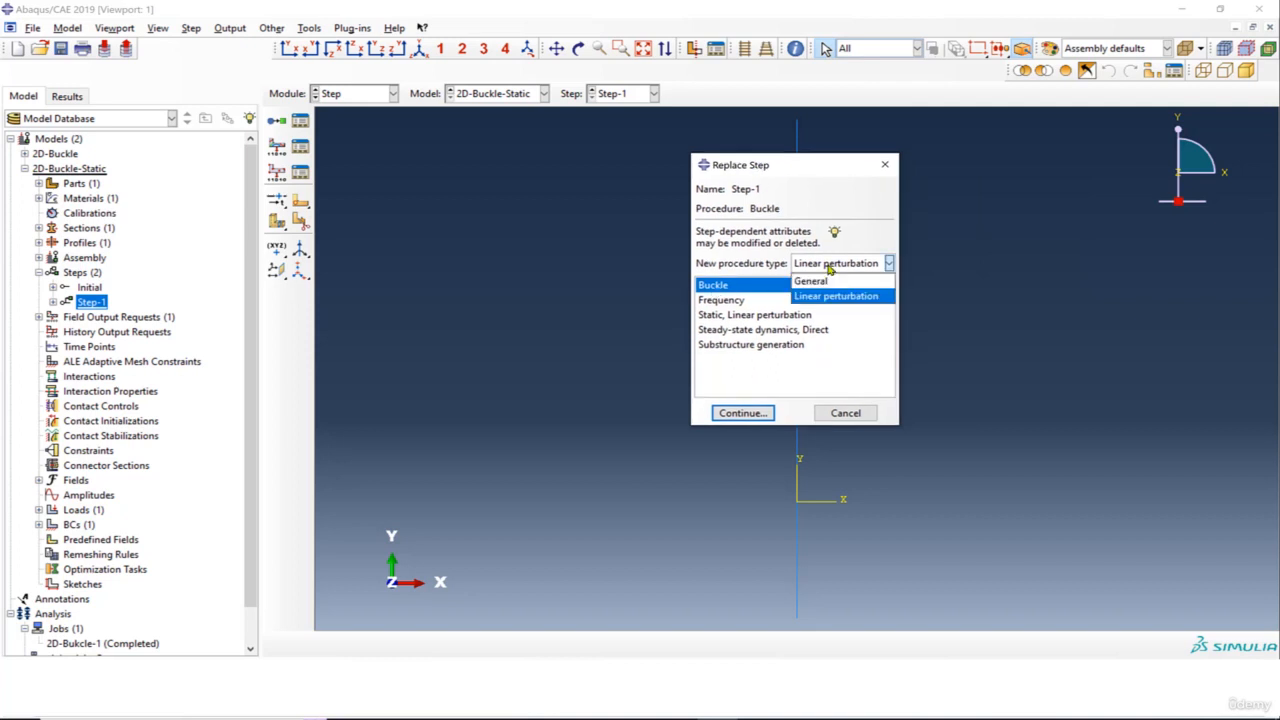
click(816, 282)
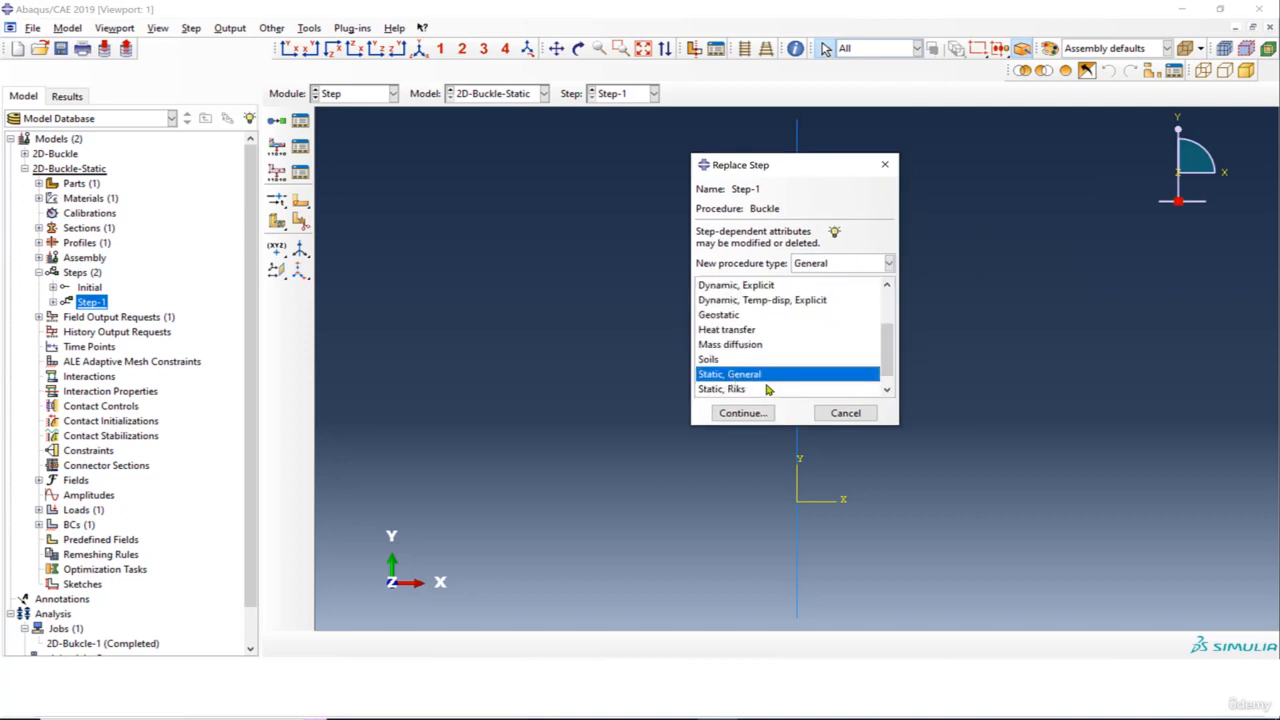
click(745, 412)
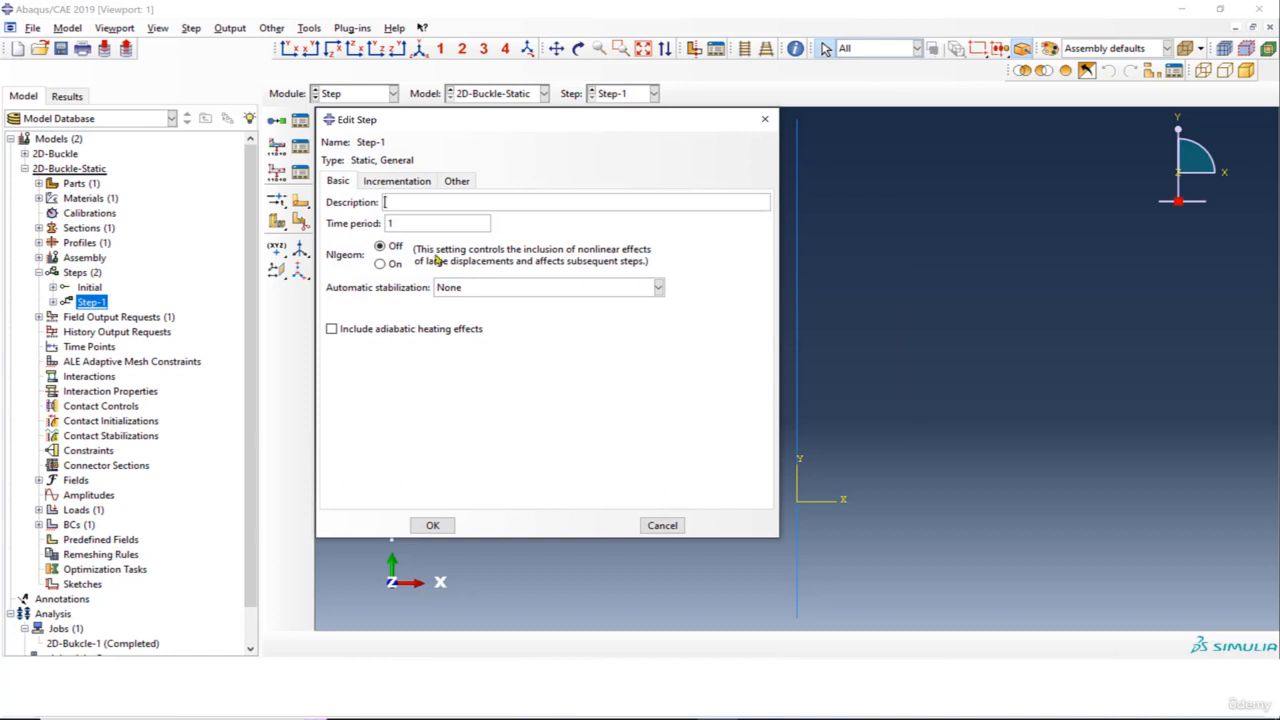
Set the static step's initial increment size to 0.1, reduce its minimum increment size, and accept the step.
click(394, 182)
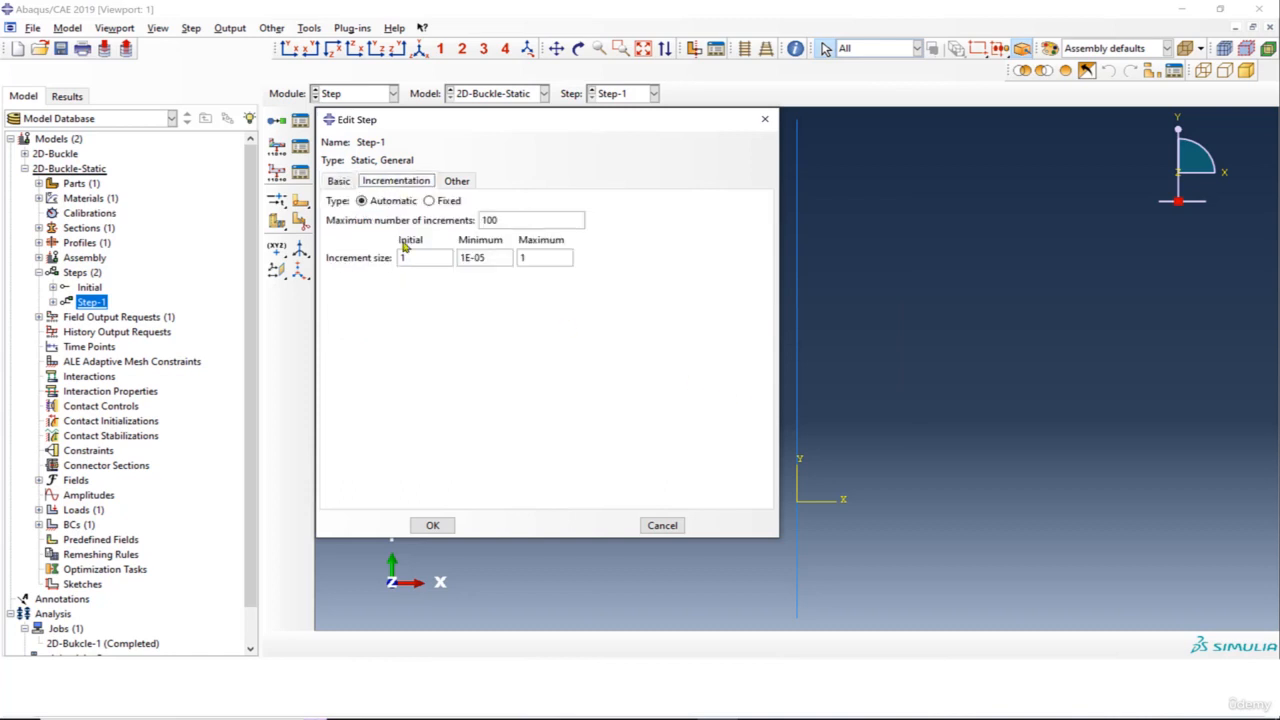
text(0.1)
click(474, 257)
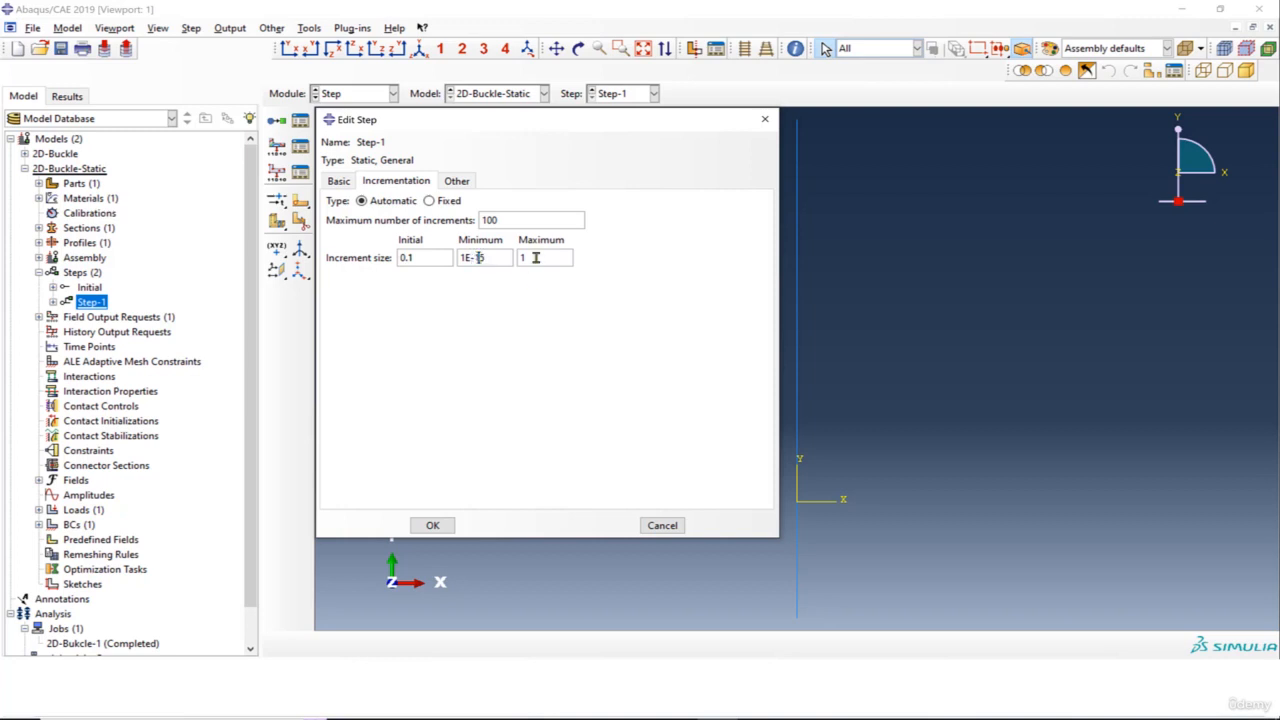
text(10)
click(438, 525)
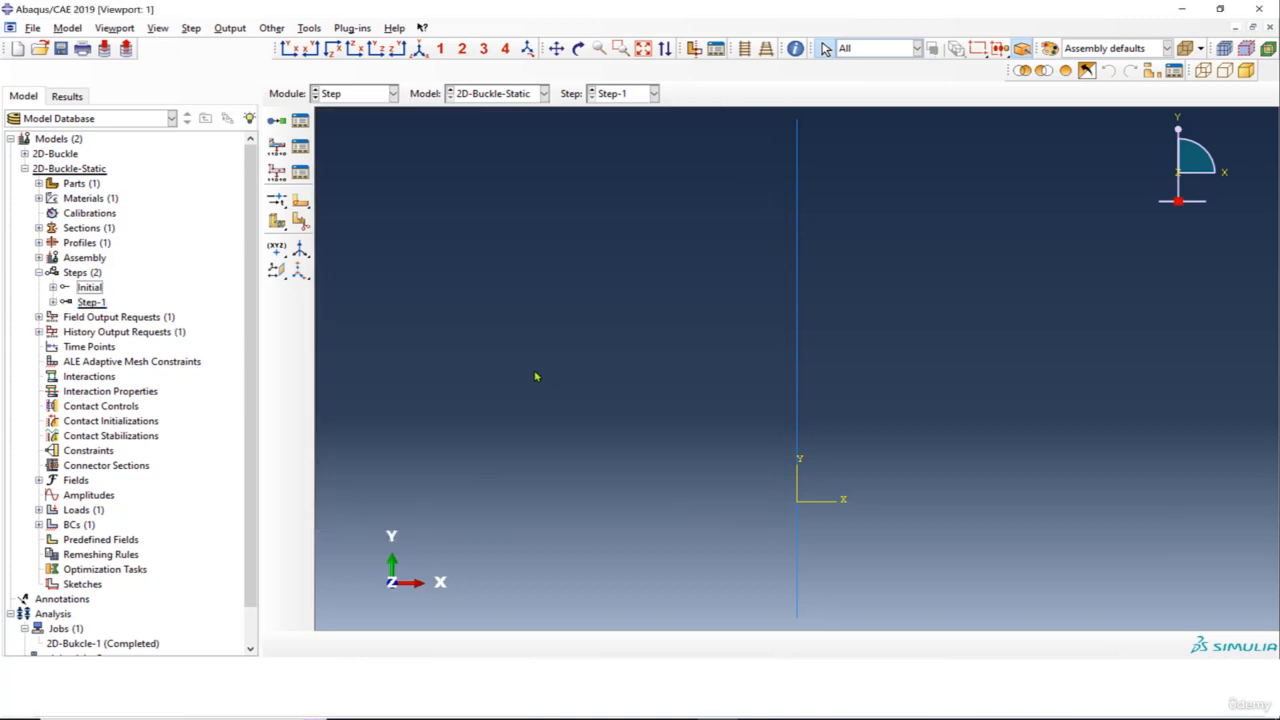
Set the vertical component CF2 of Load-1 in the 2D-Buckle-Static model to the calculated critical buckling load, acting downward.
click(39, 510)
scroll(250, 450, down, 1)
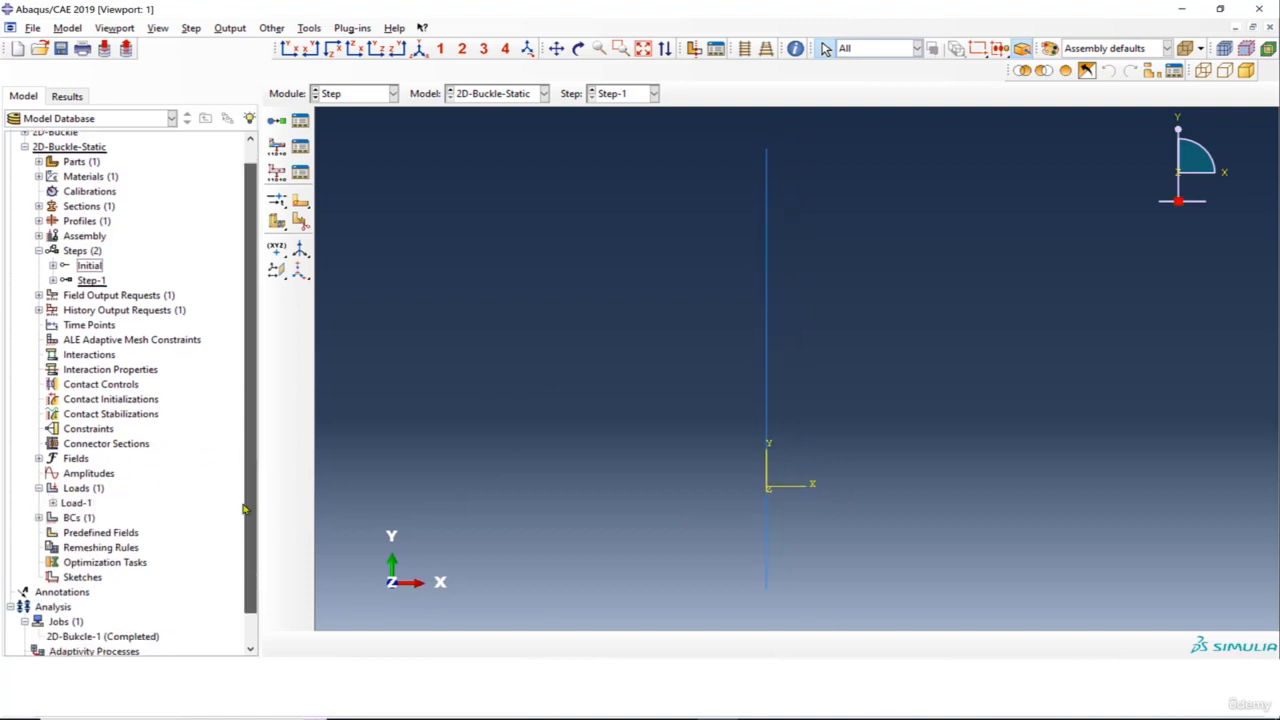
double_click(74, 485)
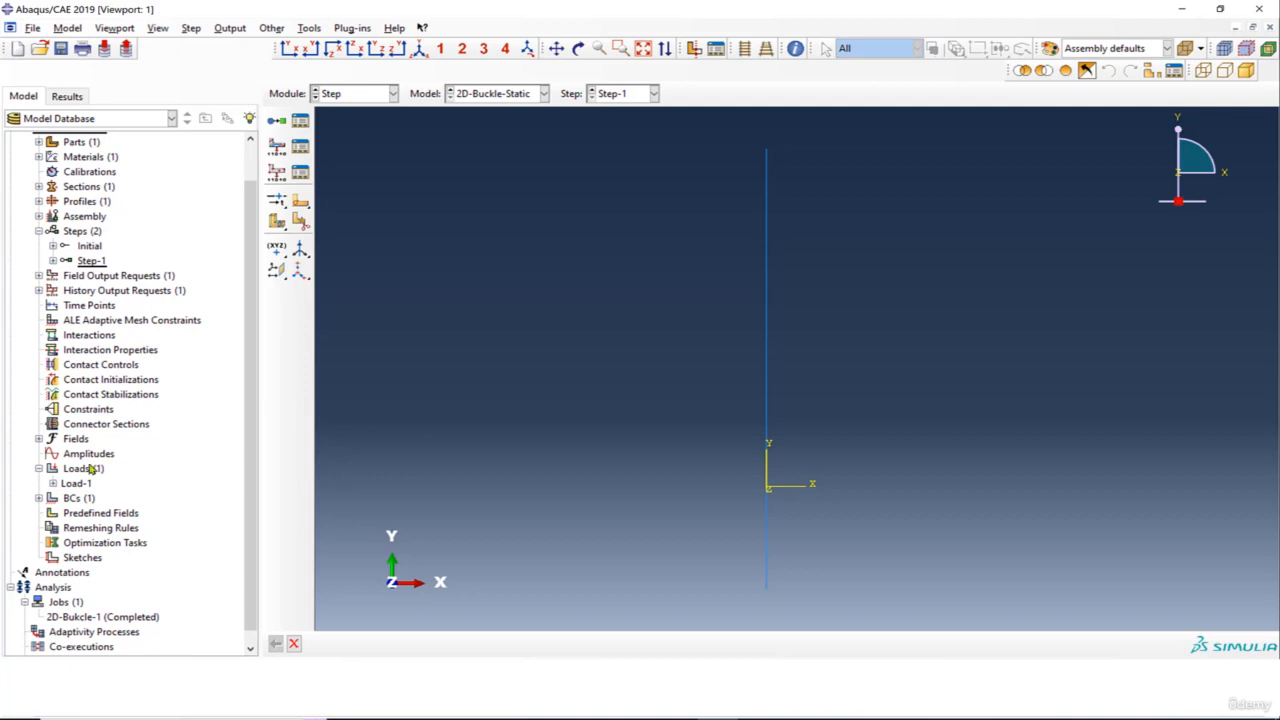
double_click(72, 487)
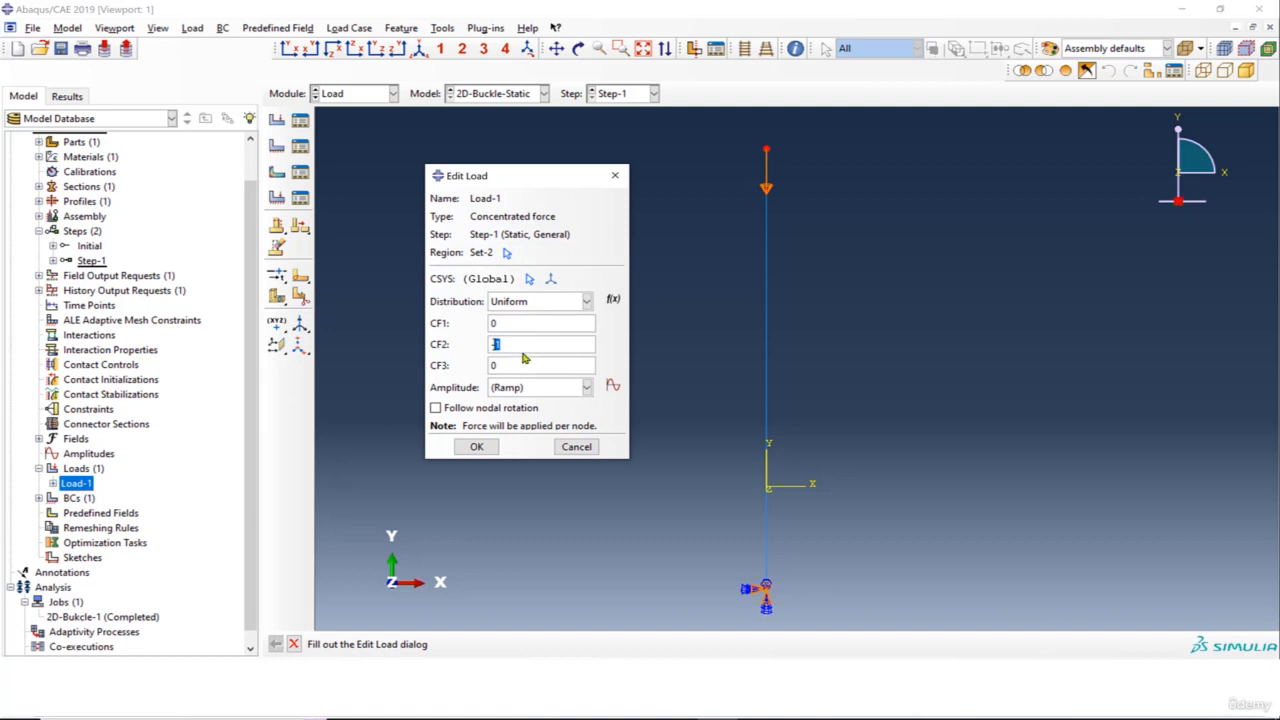
double_click(524, 349)
drag(537, 349, 470, 351)
click(483, 447)
scroll(60, 230, up, 1)
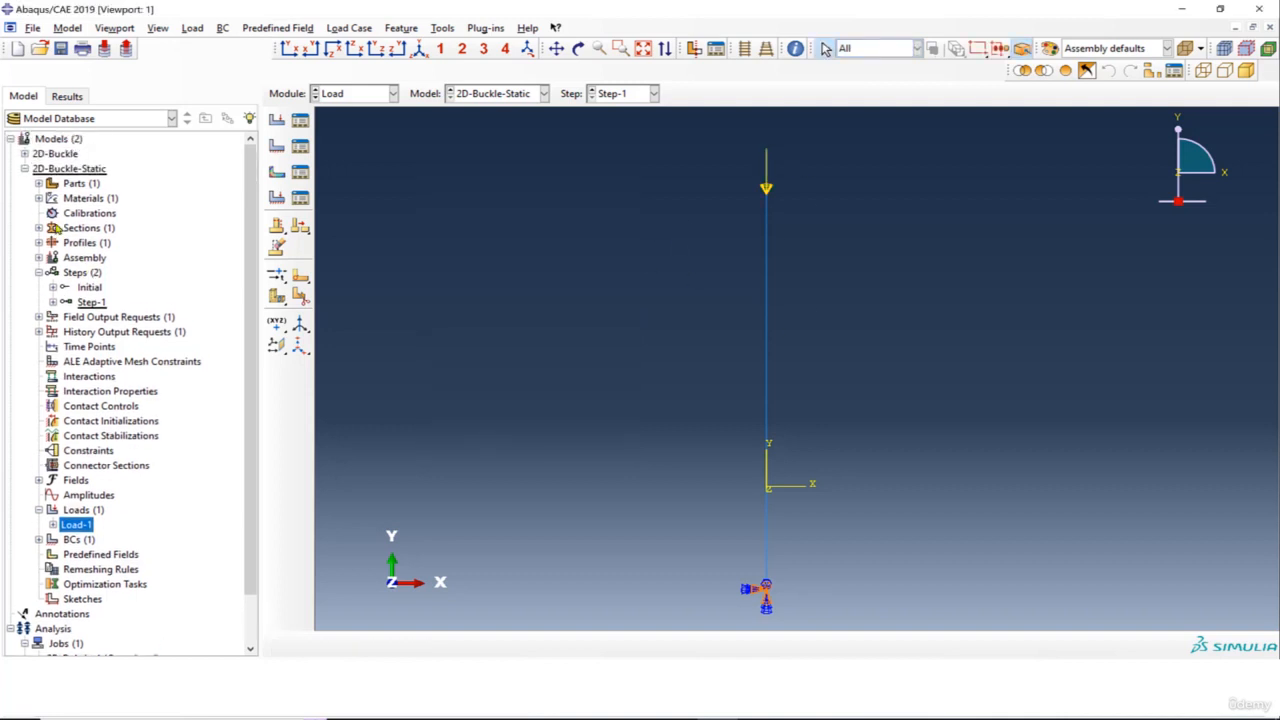
Open the mesh settings of Part-1 and confirm the standard linear Beam element type B31 for the column line.
click(370, 94)
click(345, 198)
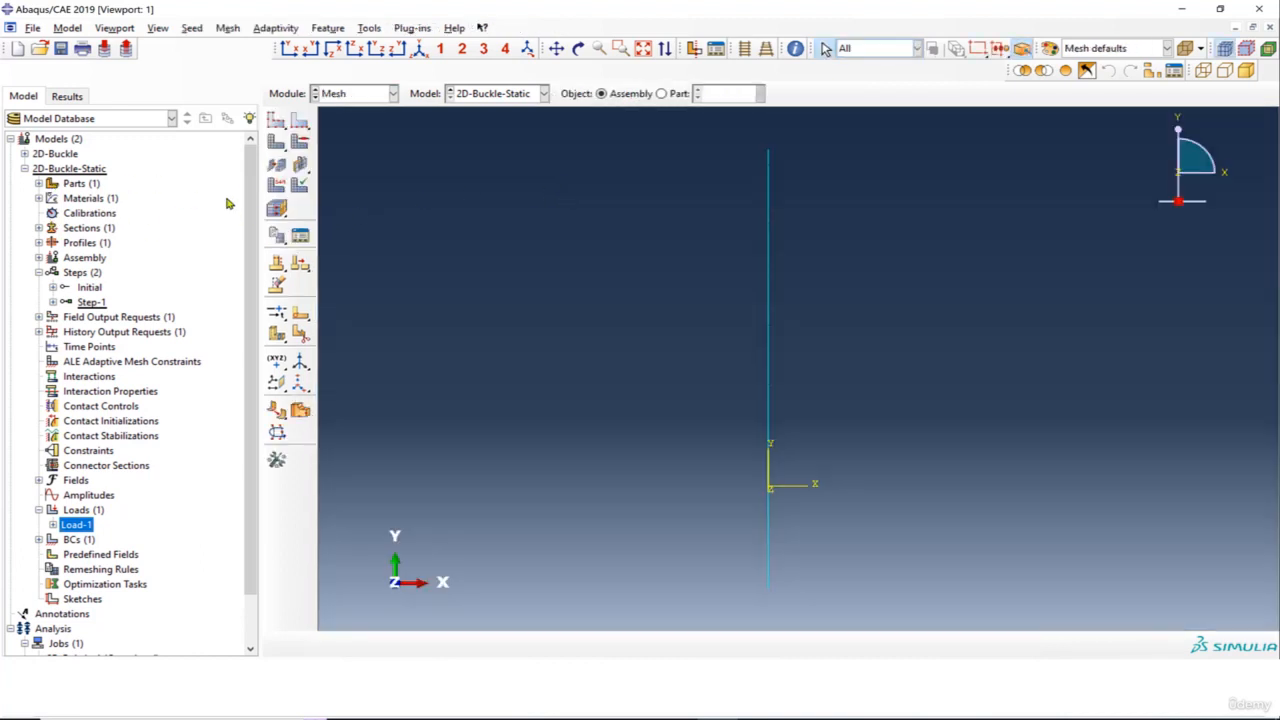
click(277, 185)
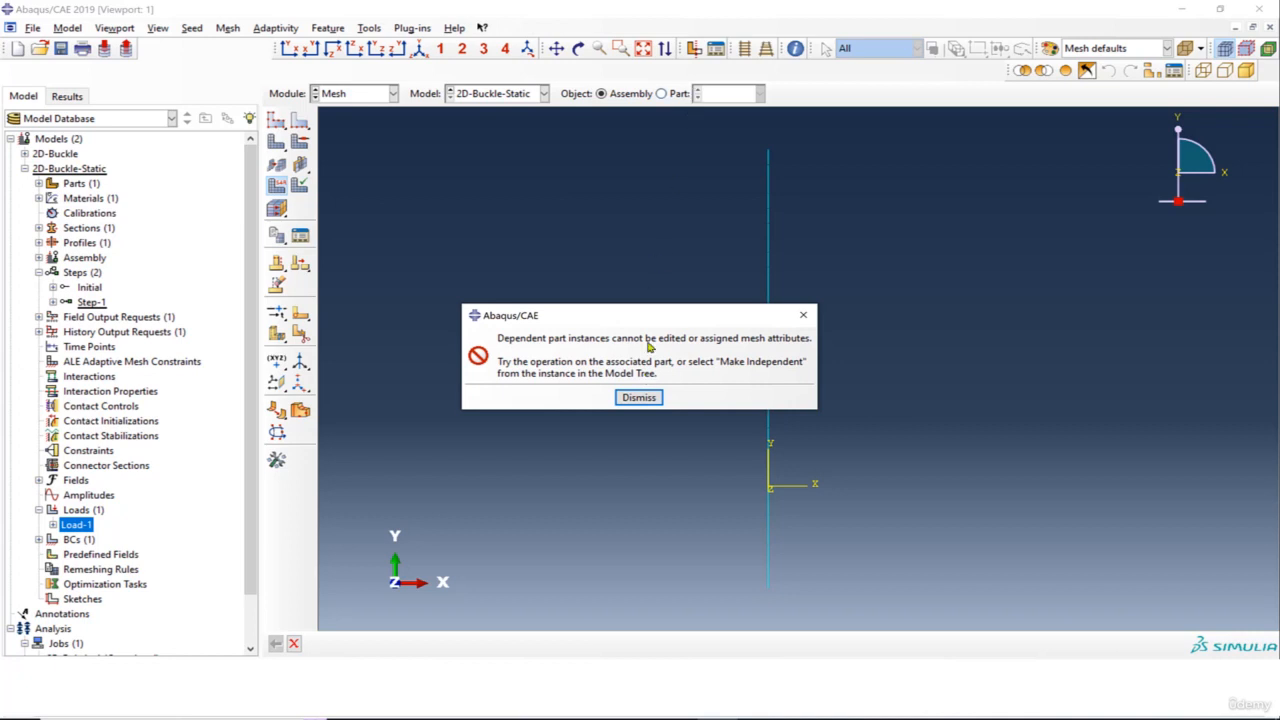
click(638, 397)
click(661, 93)
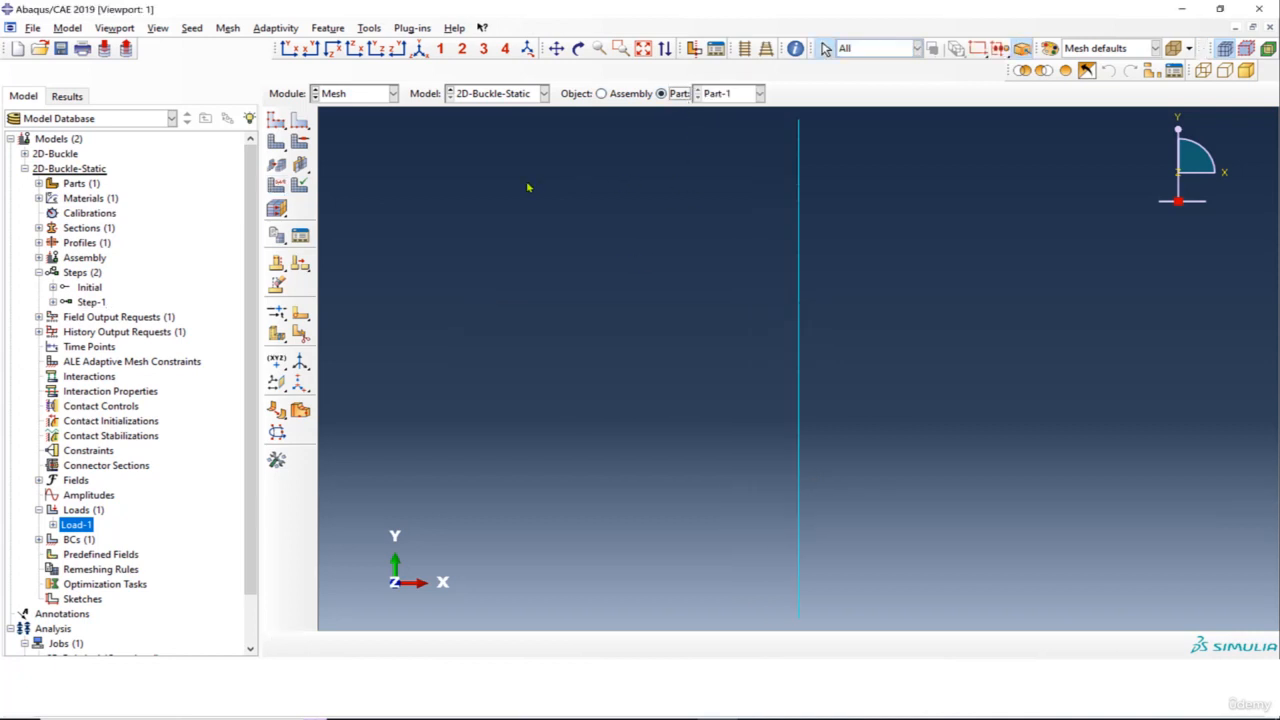
click(280, 186)
click(534, 644)
click(798, 295)
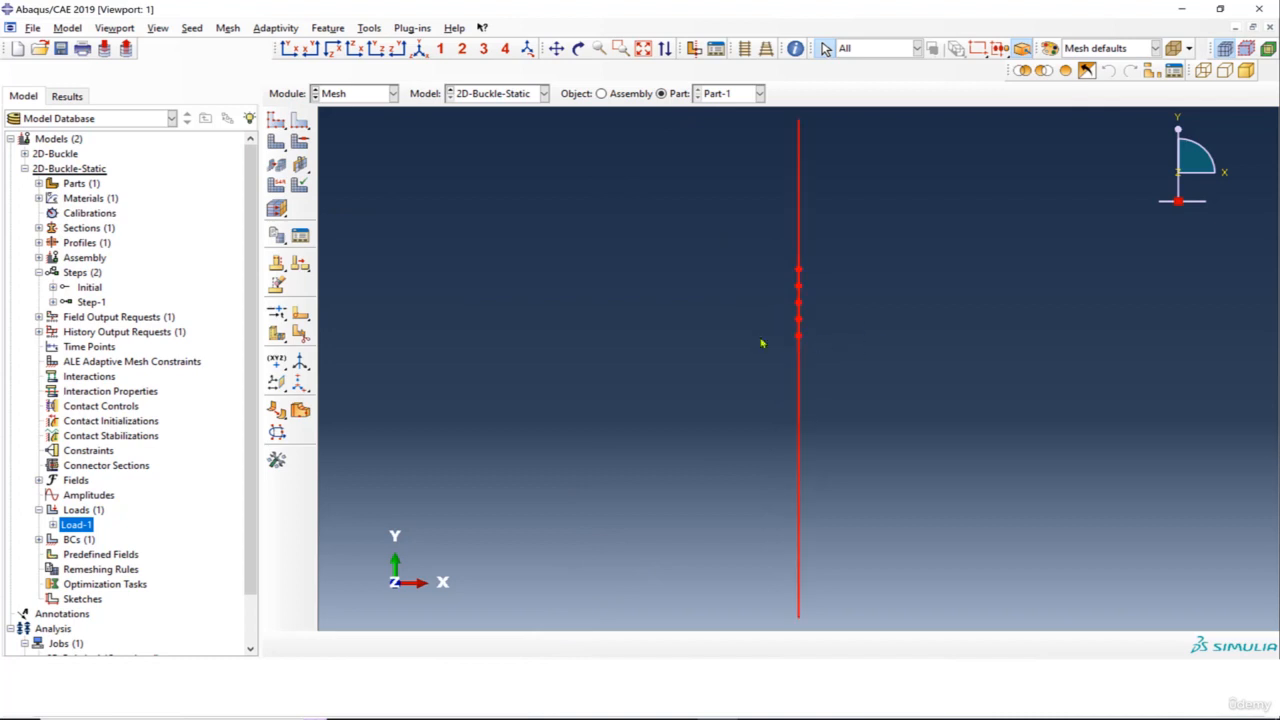
click(280, 186)
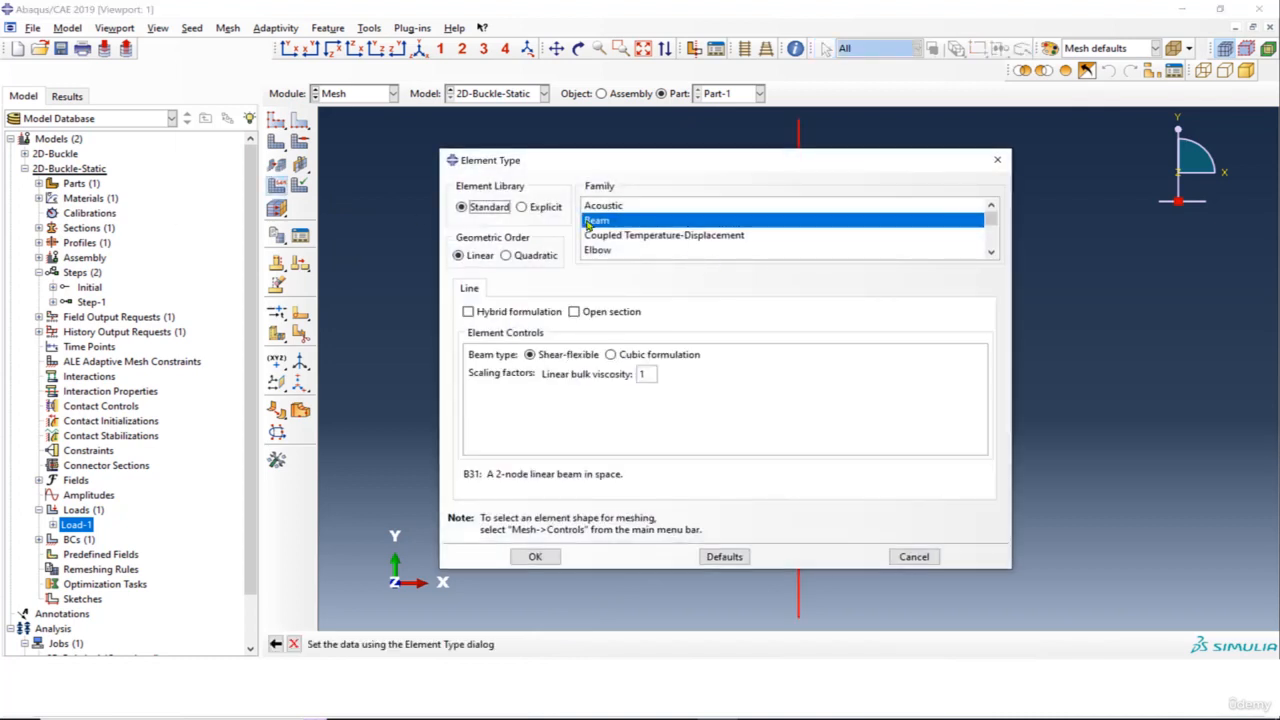
click(535, 557)
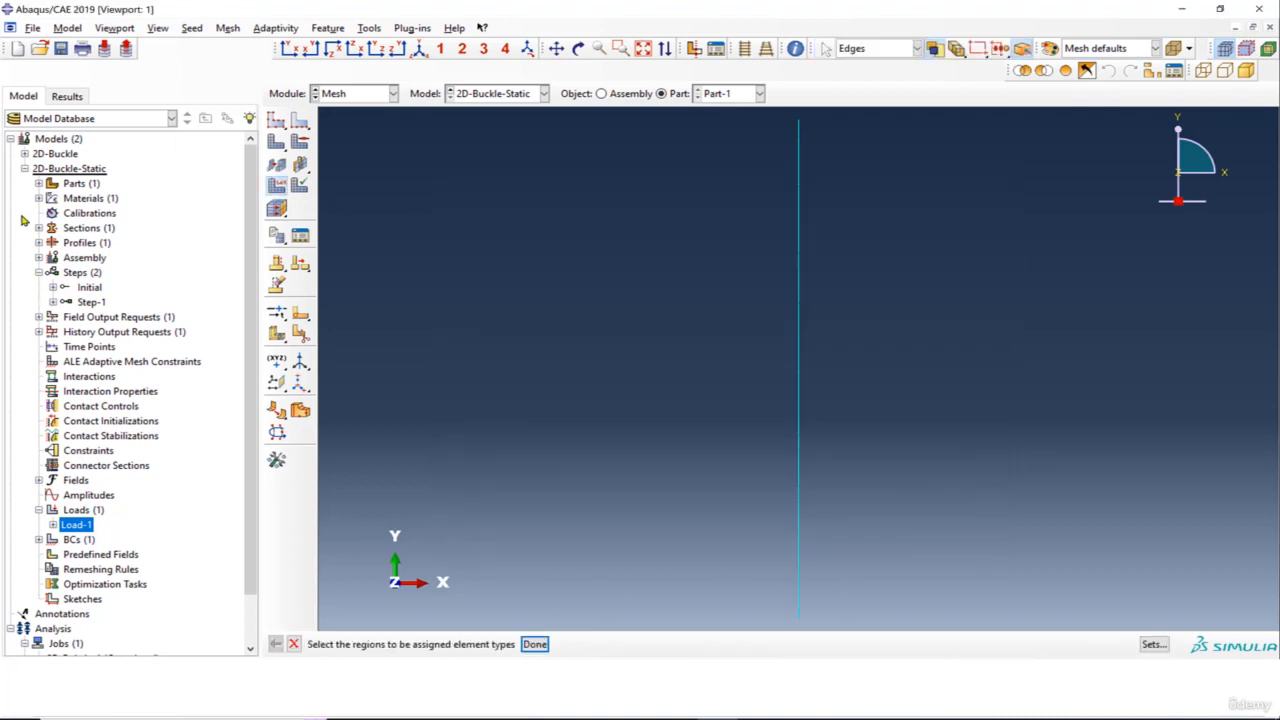
Create a full-analysis job named 2D-buckle-static from the 2D-Buckle-Static model.
click(25, 169)
right_click(65, 213)
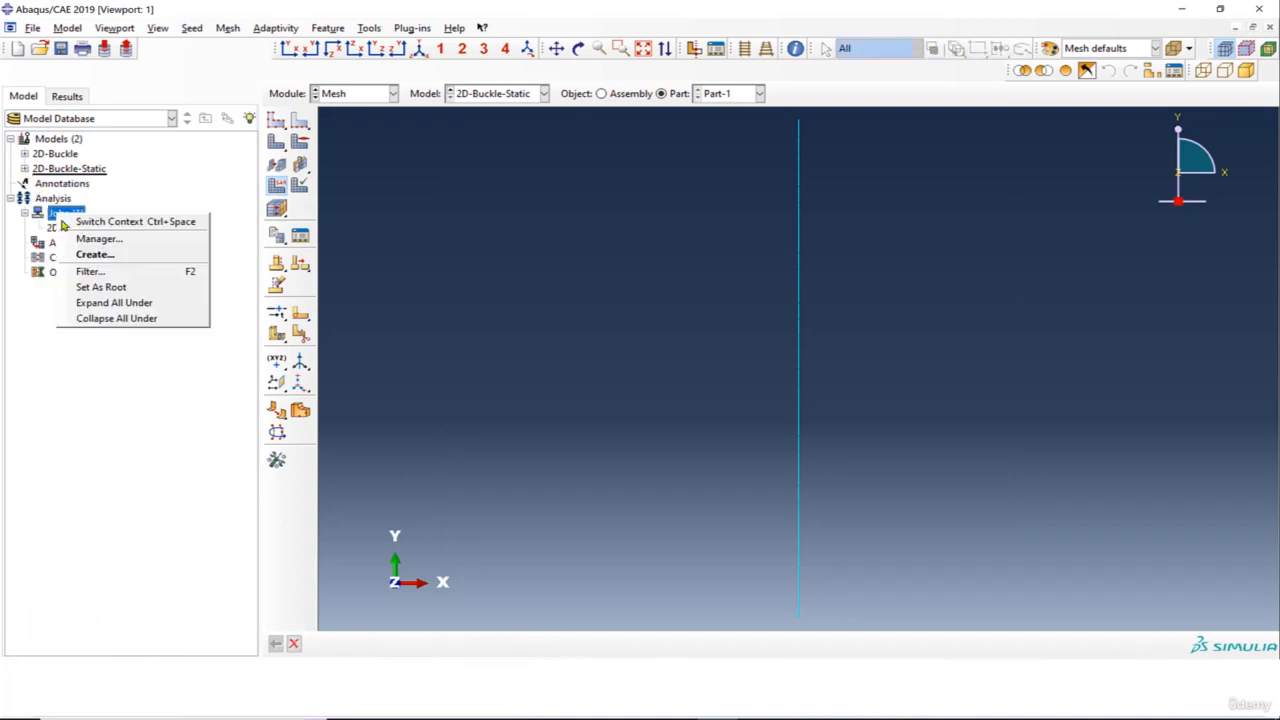
click(100, 252)
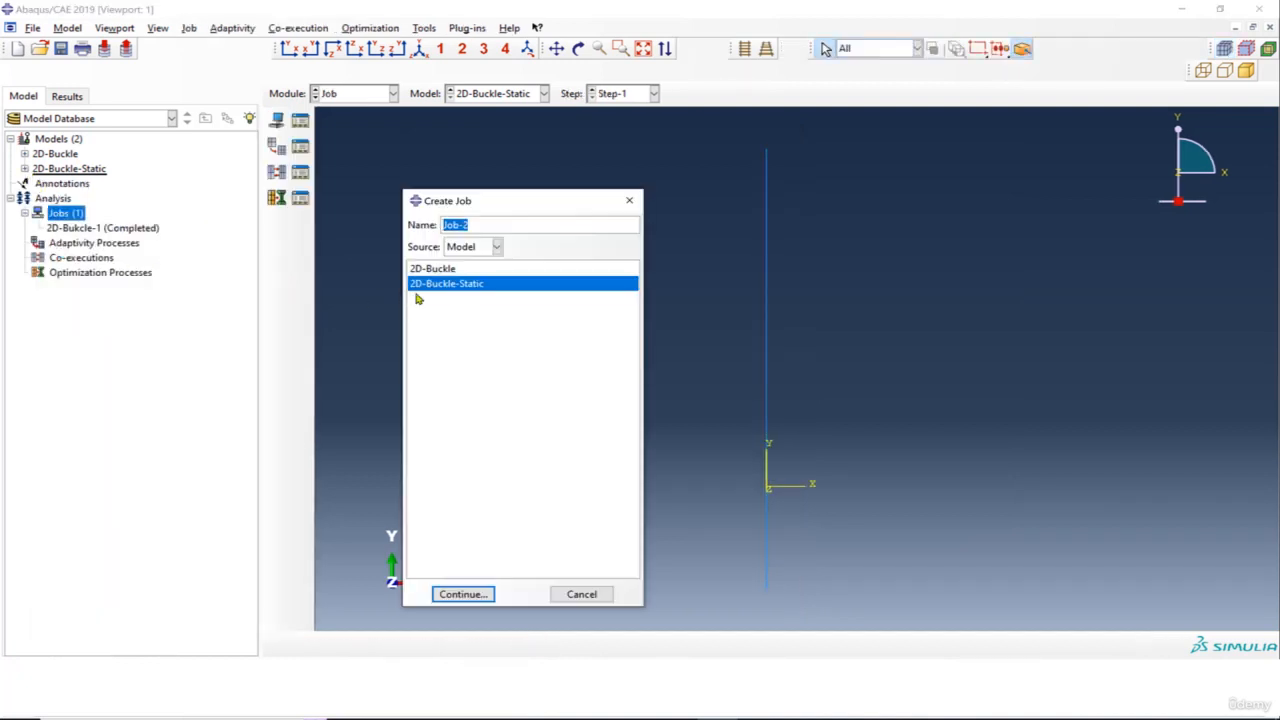
text(2D-buckle-static)
click(463, 594)
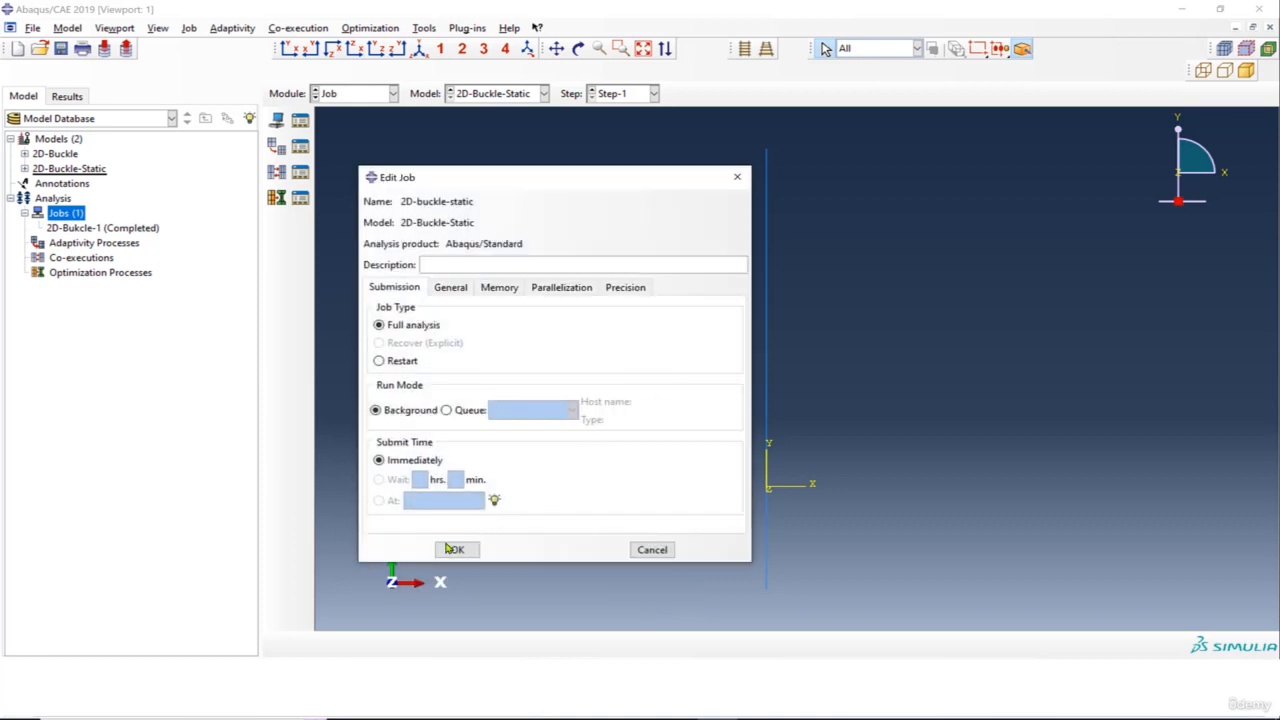
click(462, 543)
Submit the 2D-buckle-static job for analysis.
click(83, 243)
right_click(84, 244)
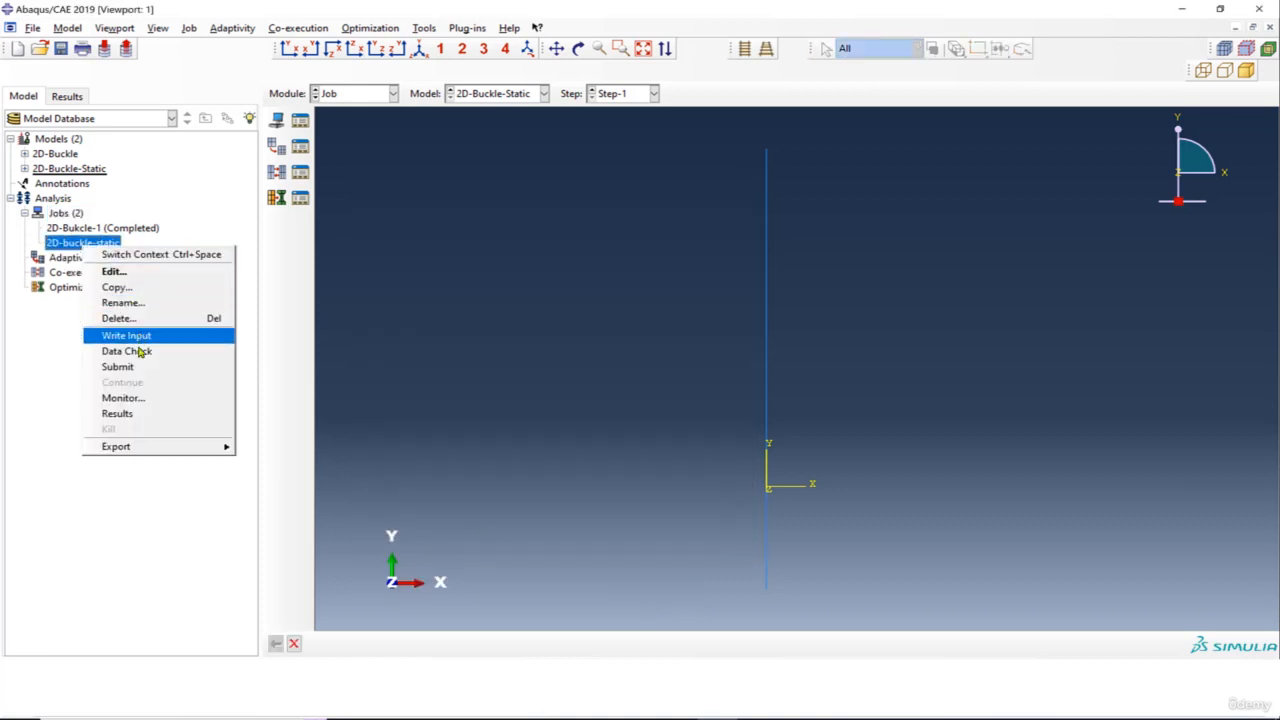
click(140, 369)
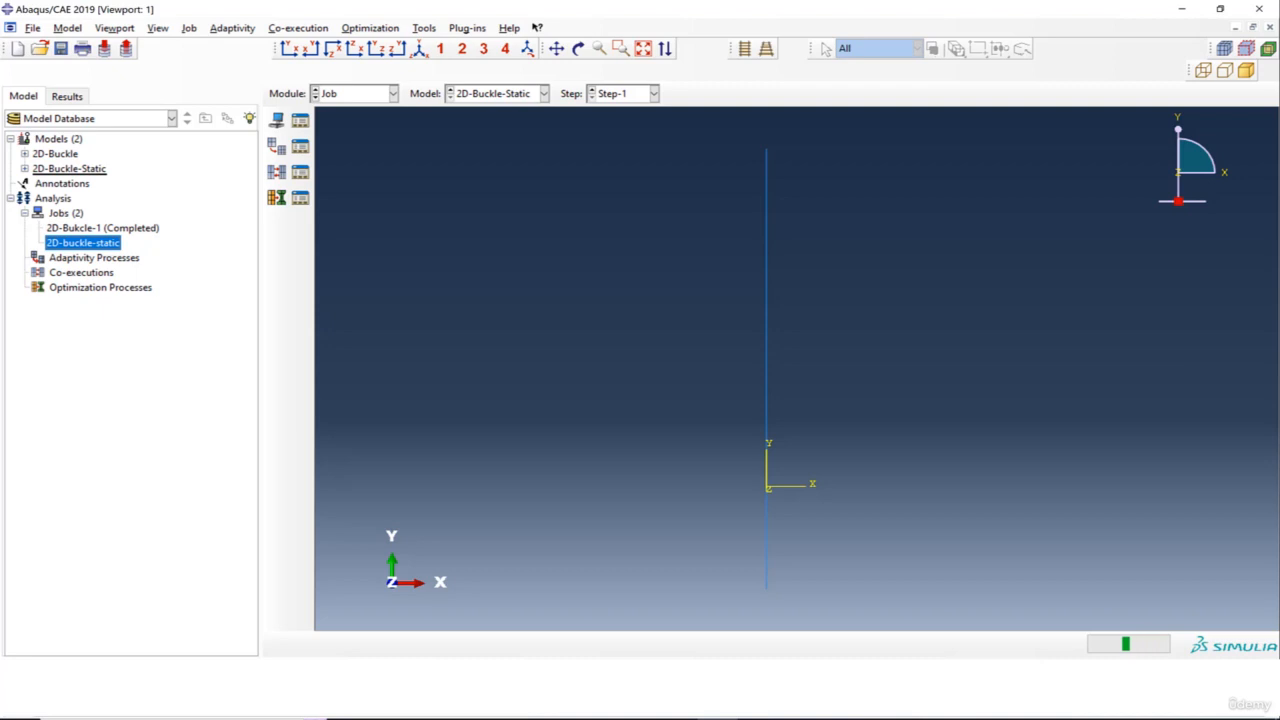
Monitor the 2D-buckle-static job, enlarging the monitor to check its increments and log, and close it.
right_click(129, 244)
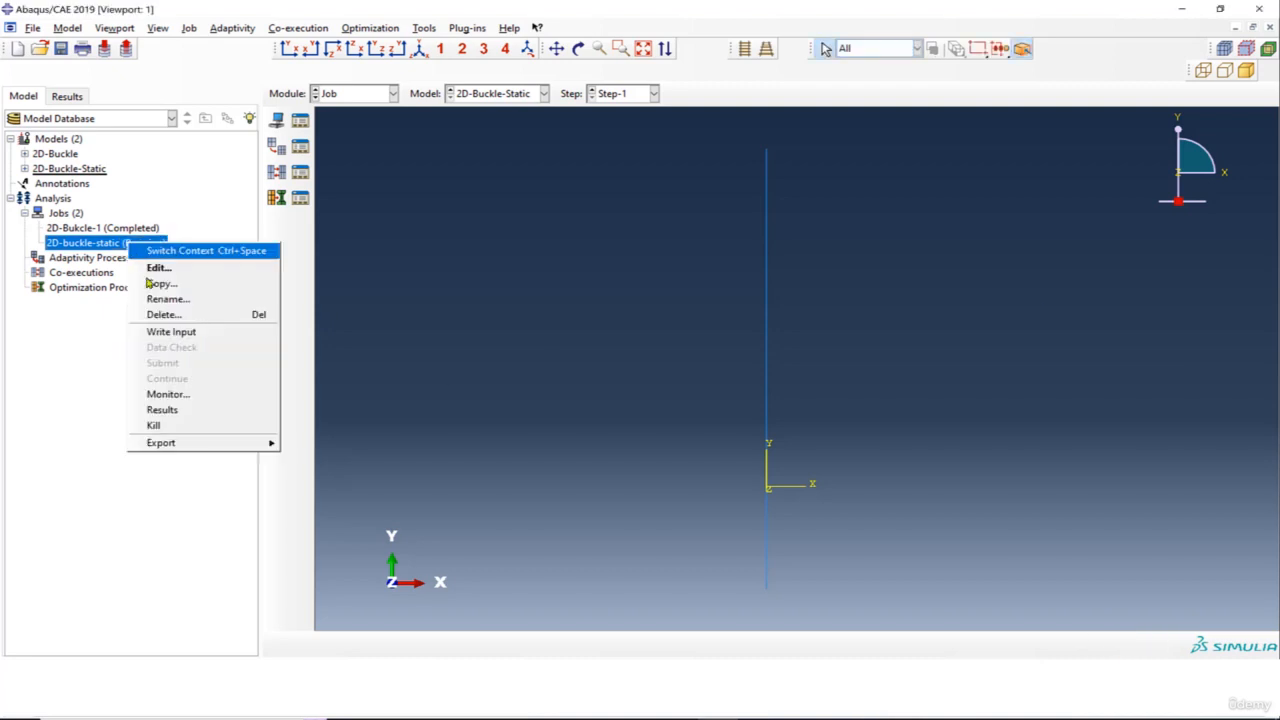
click(166, 395)
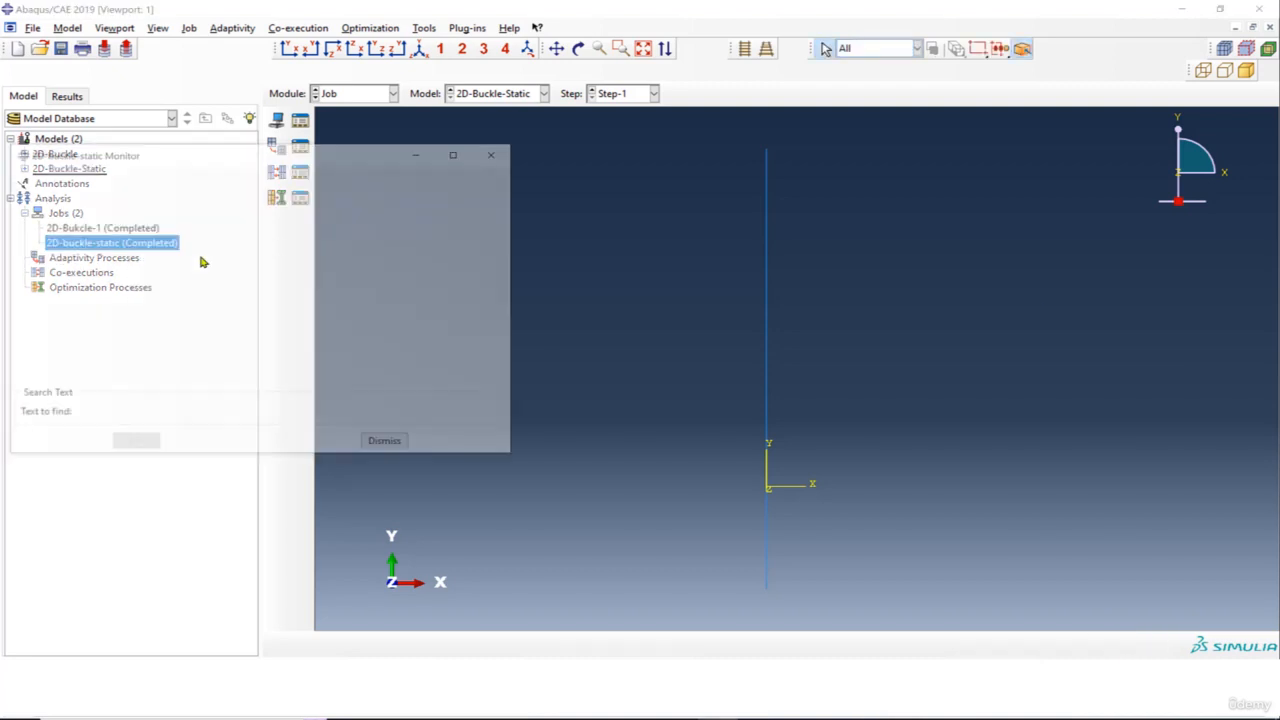
drag(252, 160, 636, 156)
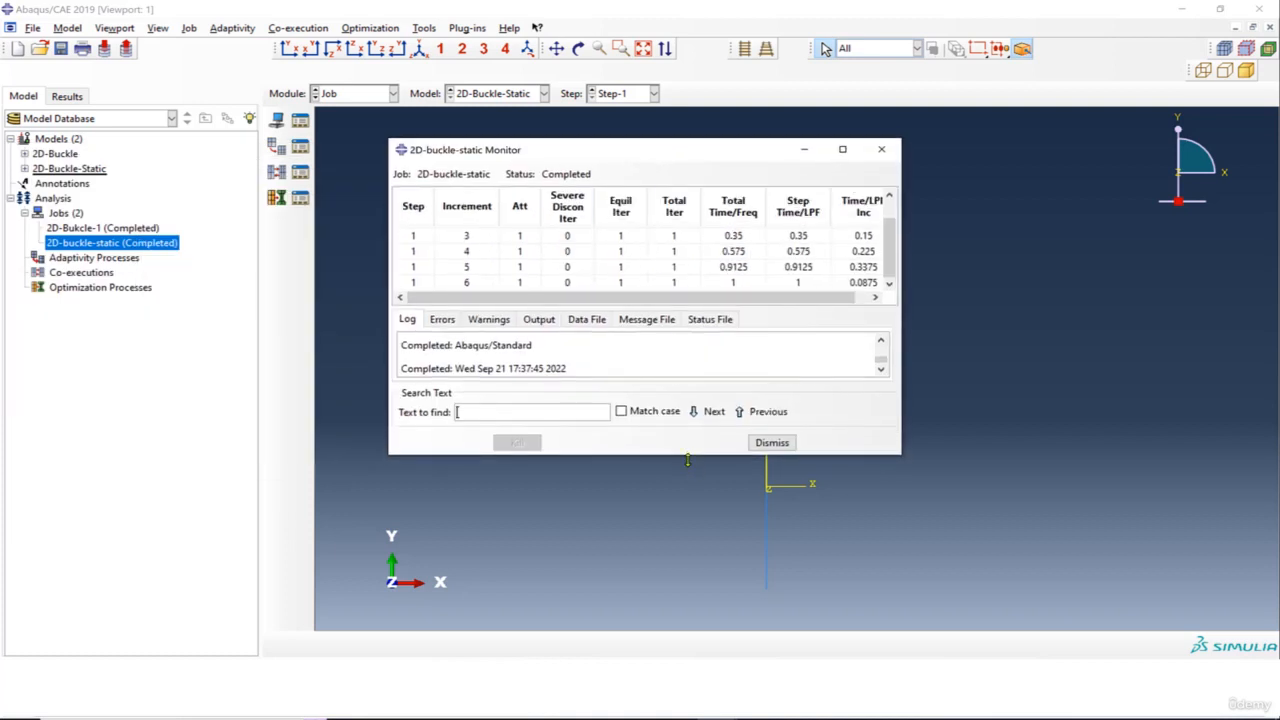
drag(687, 459, 687, 551)
drag(638, 307, 636, 378)
click(881, 149)
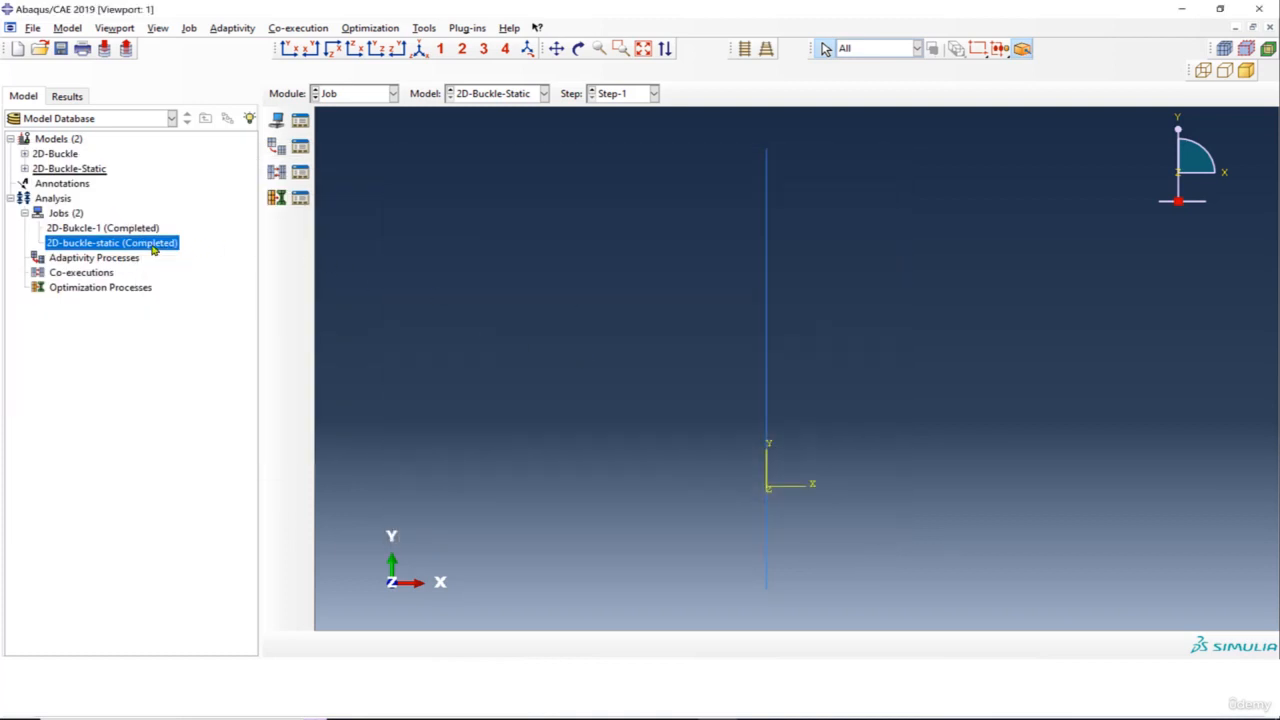
Open the 2D-buckle-static results and plot the Mises stress contours on the deformed shape.
right_click(153, 250)
click(185, 412)
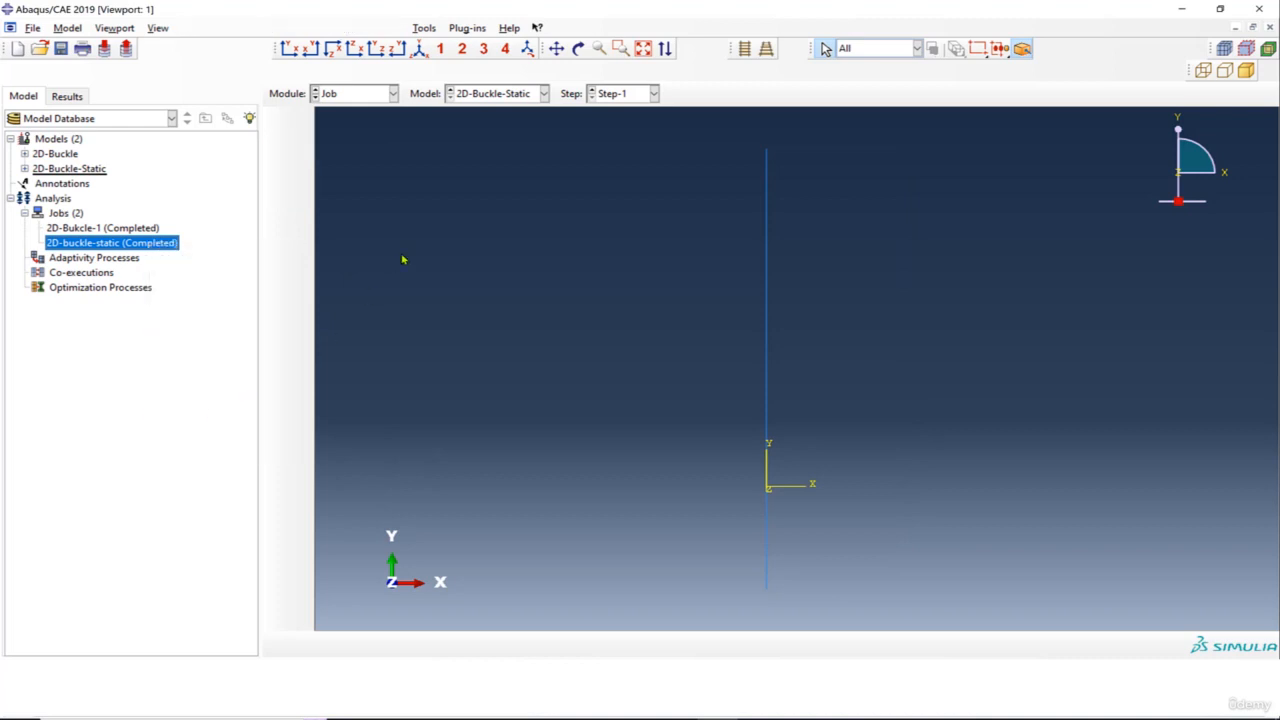
click(277, 192)
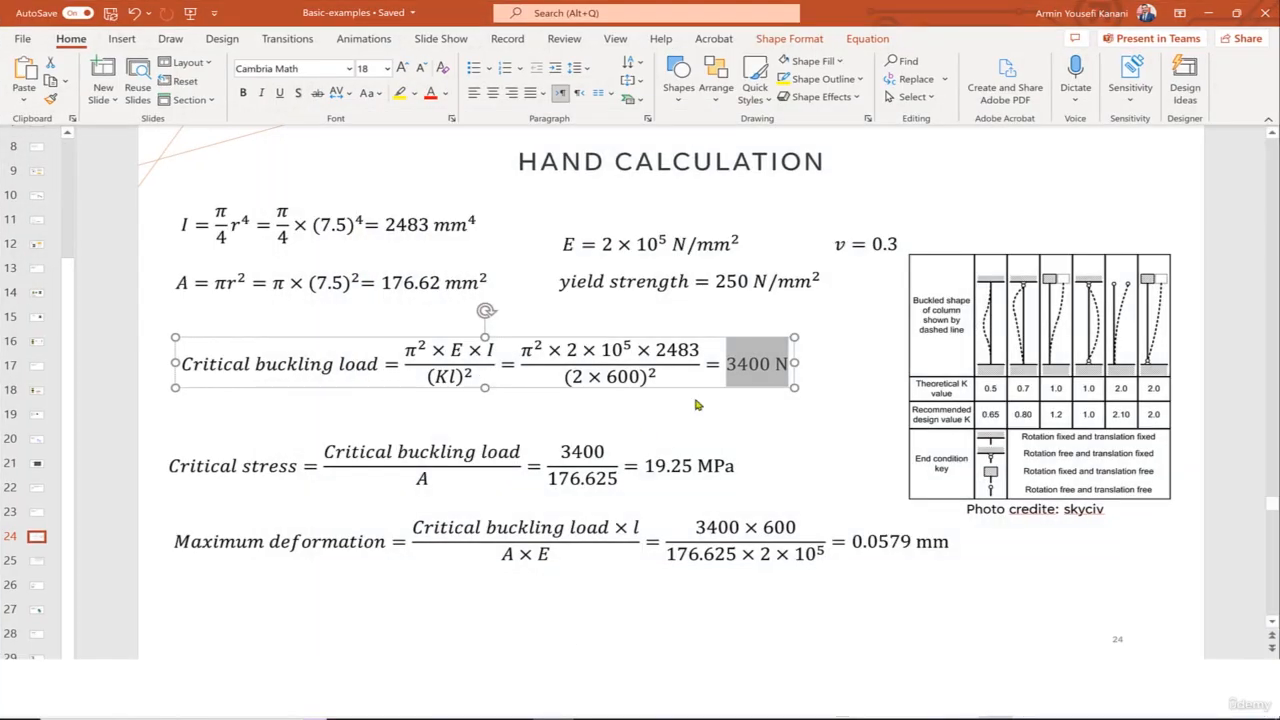
Switch to the PowerPoint hand calculation slide and review the critical stress and maximum deformation values.
click(649, 466)
double_click(652, 466)
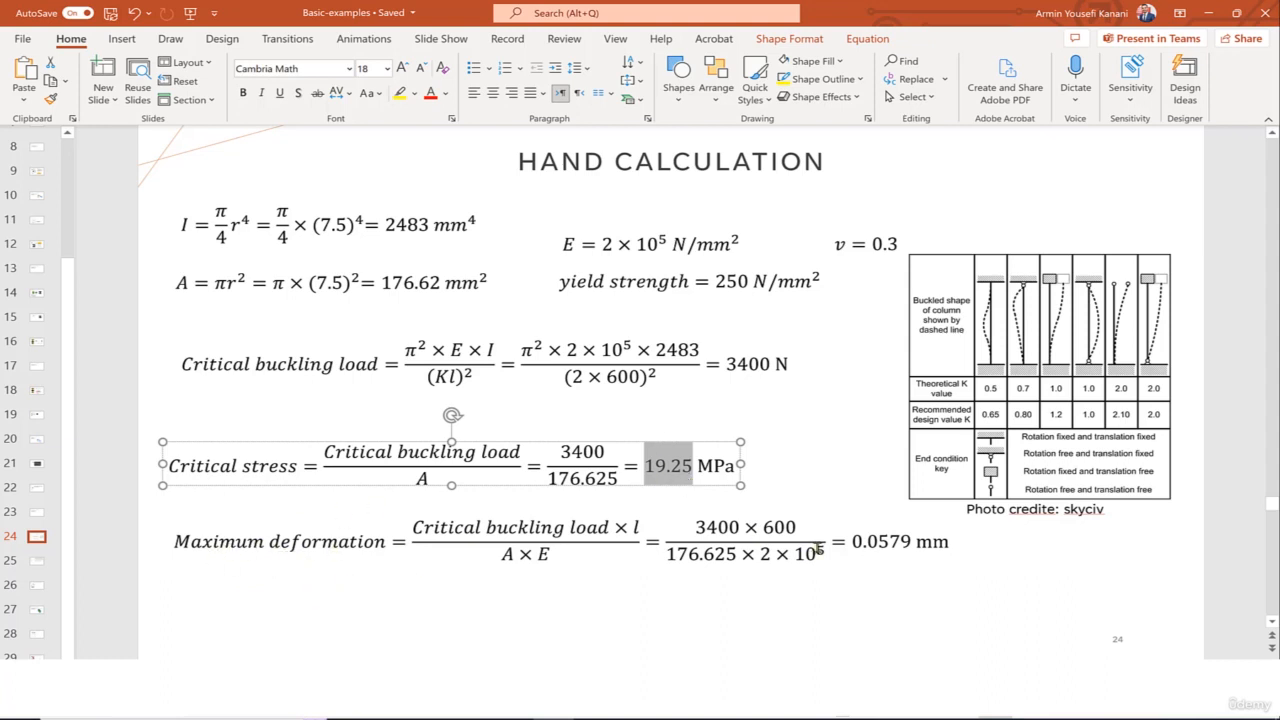
drag(854, 541, 888, 541)
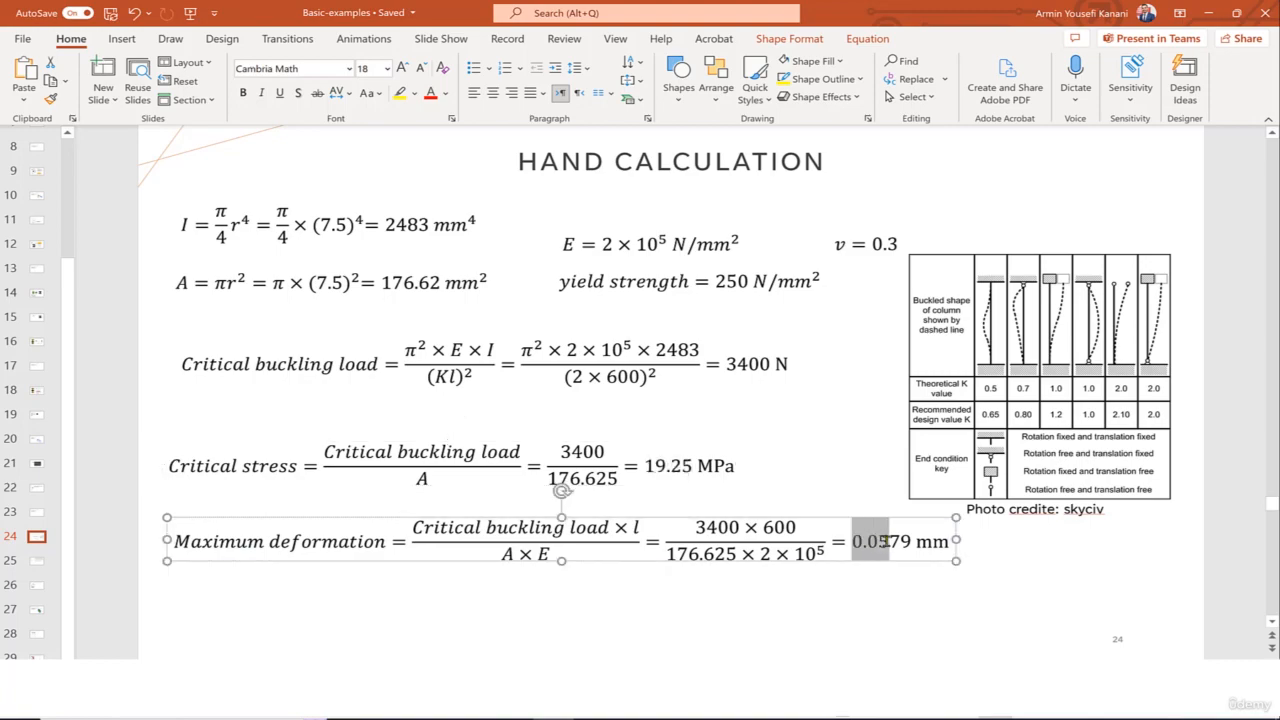
Switch back to Abaqus/CAE and display the displacement magnitude U contours to compare the maximum deformation.
click(1208, 13)
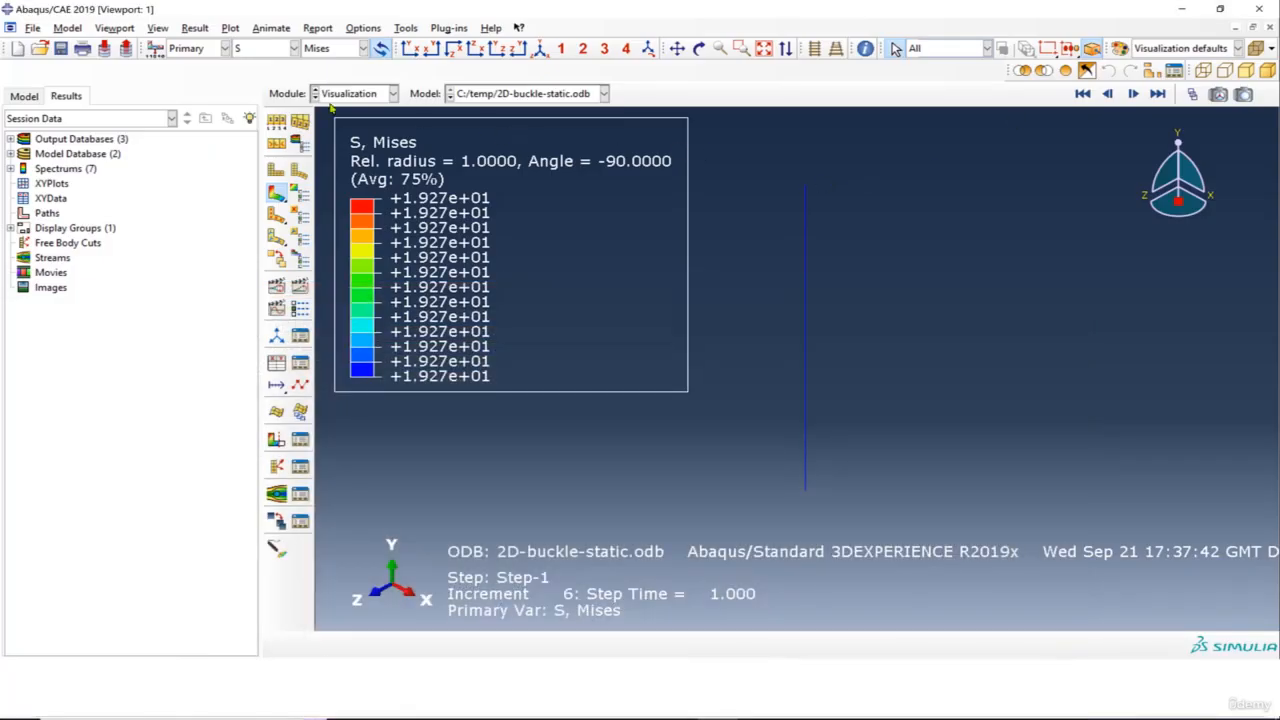
click(290, 48)
click(268, 164)
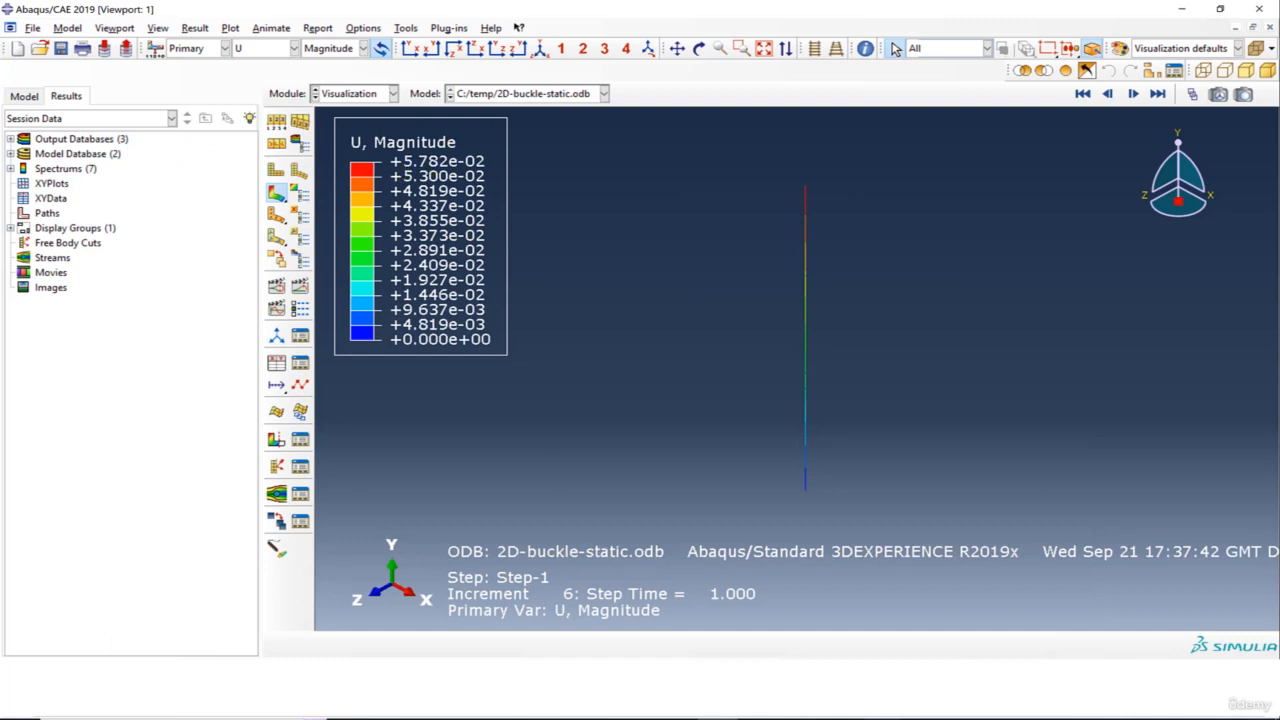
Switch to the PowerPoint hand calculation slide, float it over Abaqus/CAE to compare the maximum deformation, and minimize it.
click(576, 719)
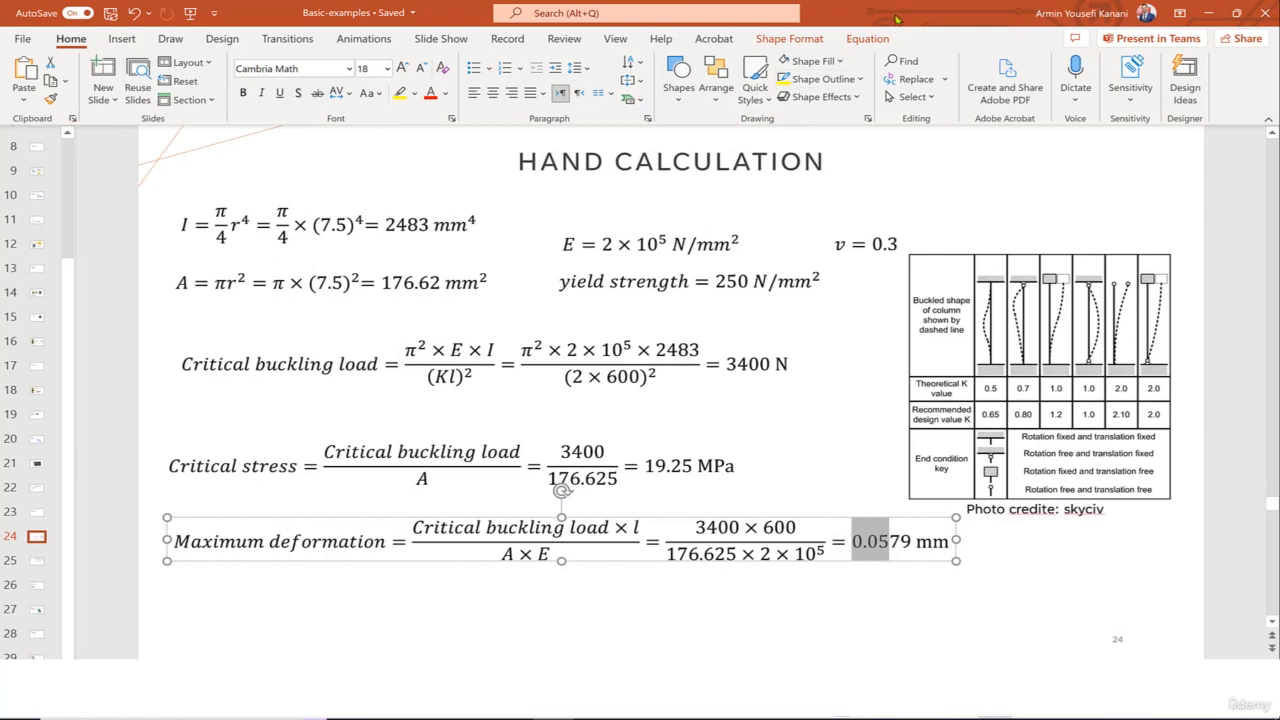
drag(892, 17, 670, 225)
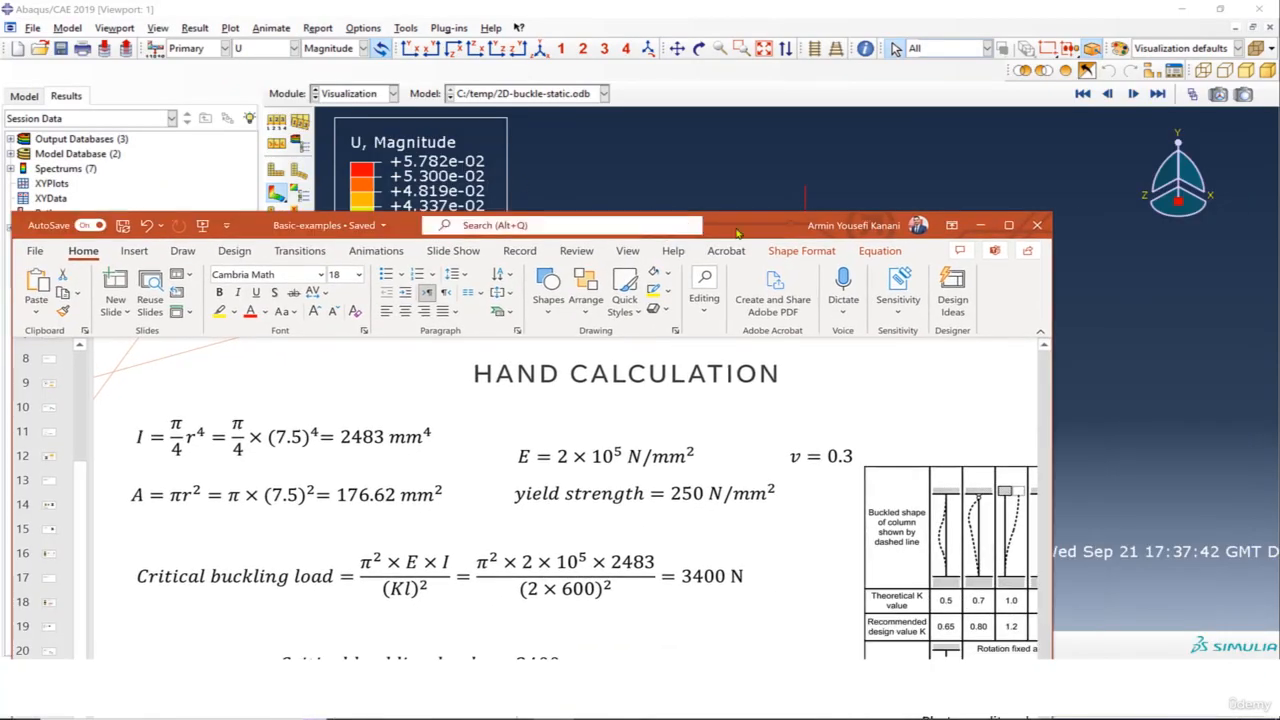
mouse_move(759, 233)
mouse_down()
mouse_move(767, 122)
mouse_move(776, 226)
mouse_up()
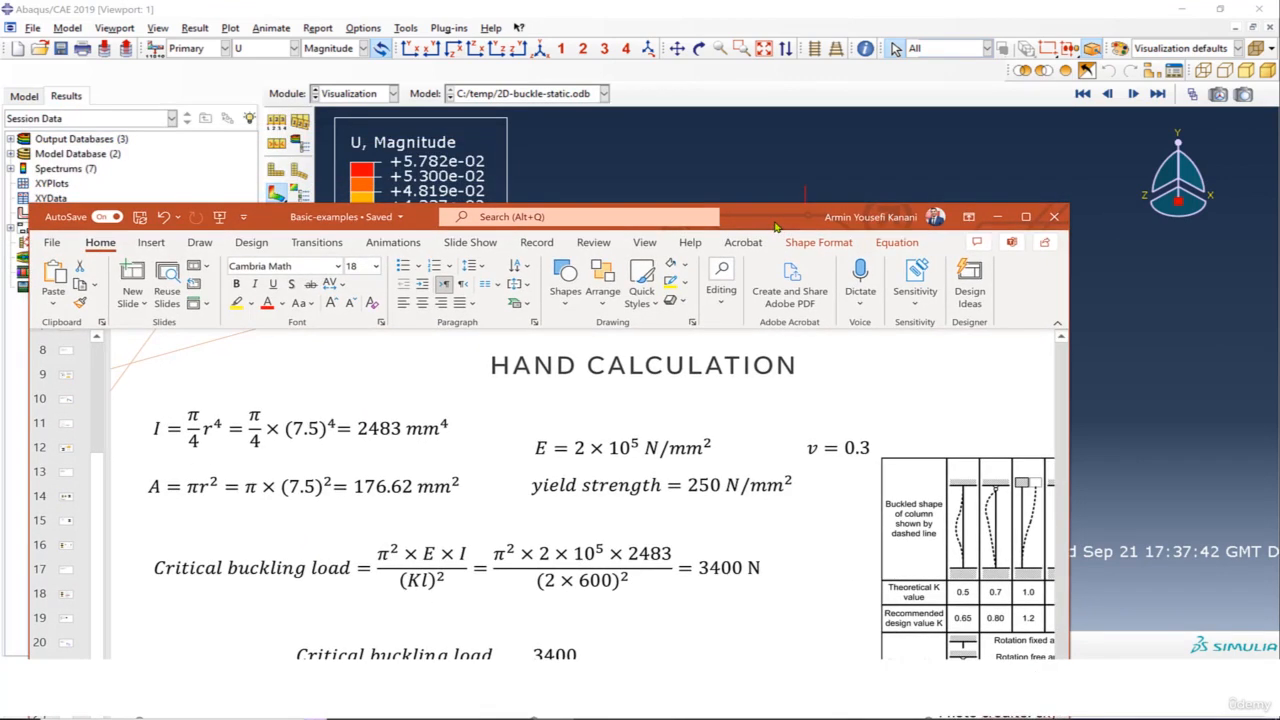
click(997, 216)
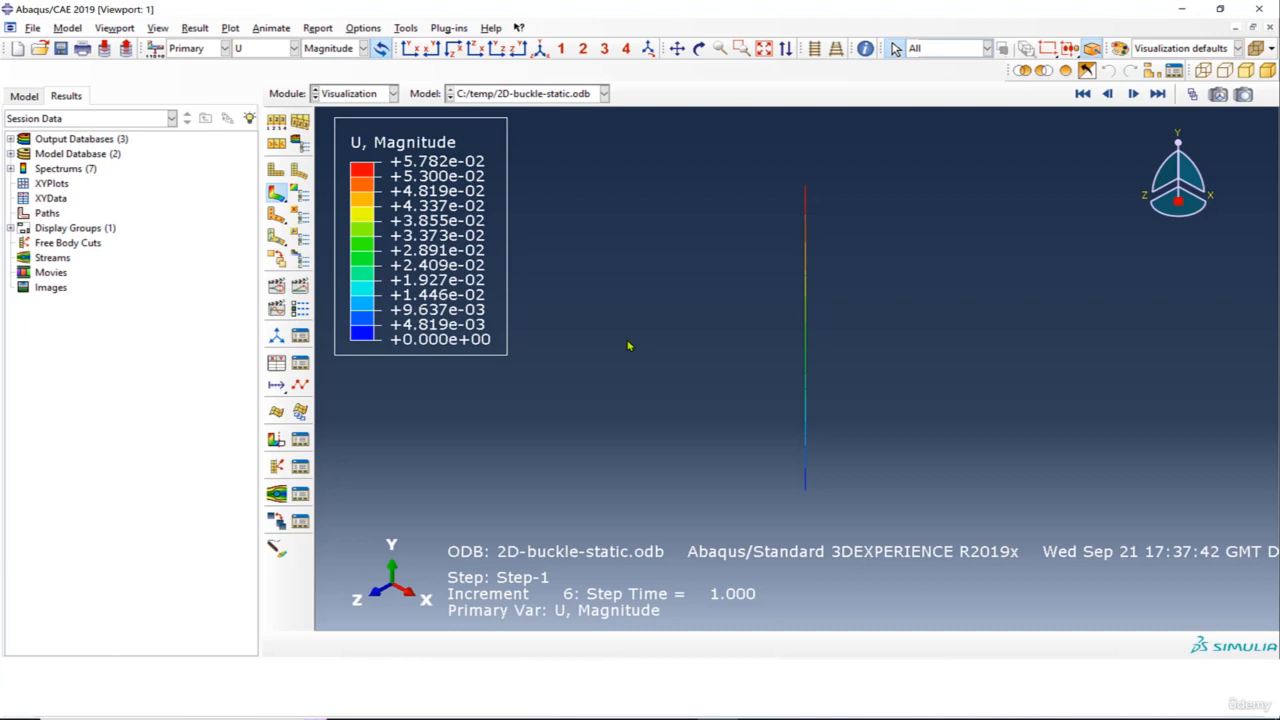
Return to the model database and create a Standard & Explicit model named 3D-Buckle-1.
click(30, 101)
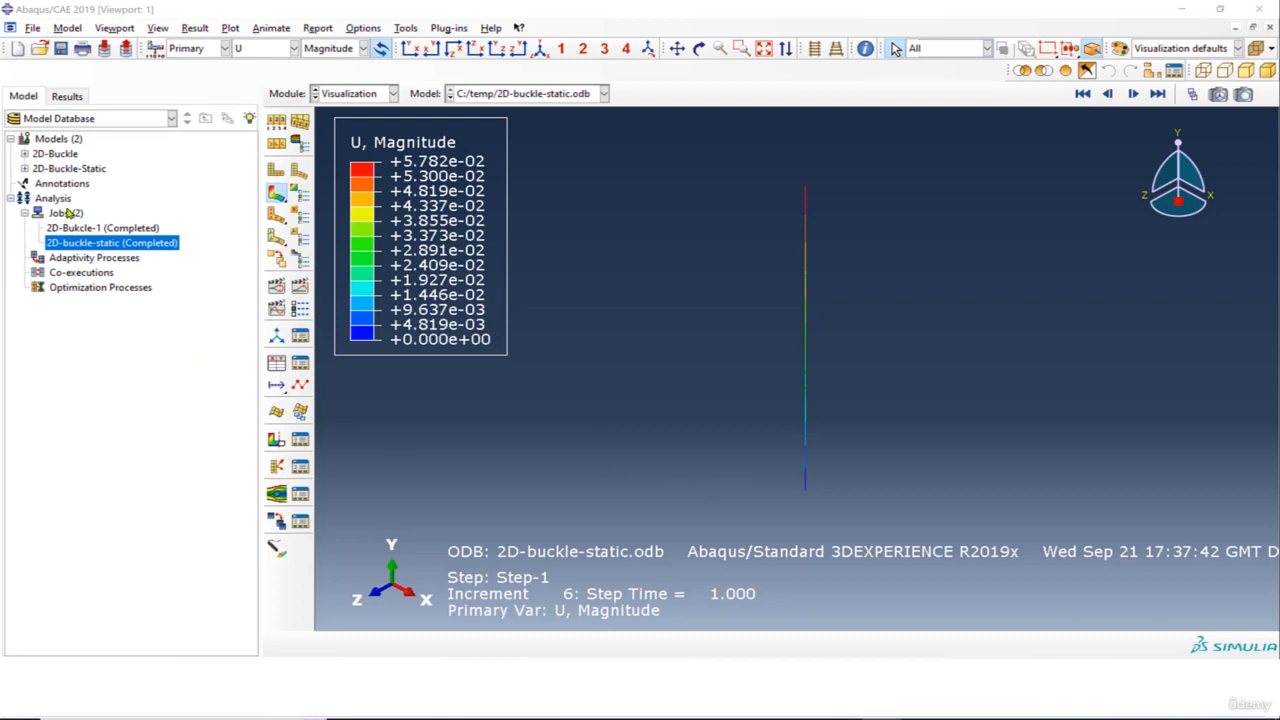
right_click(52, 139)
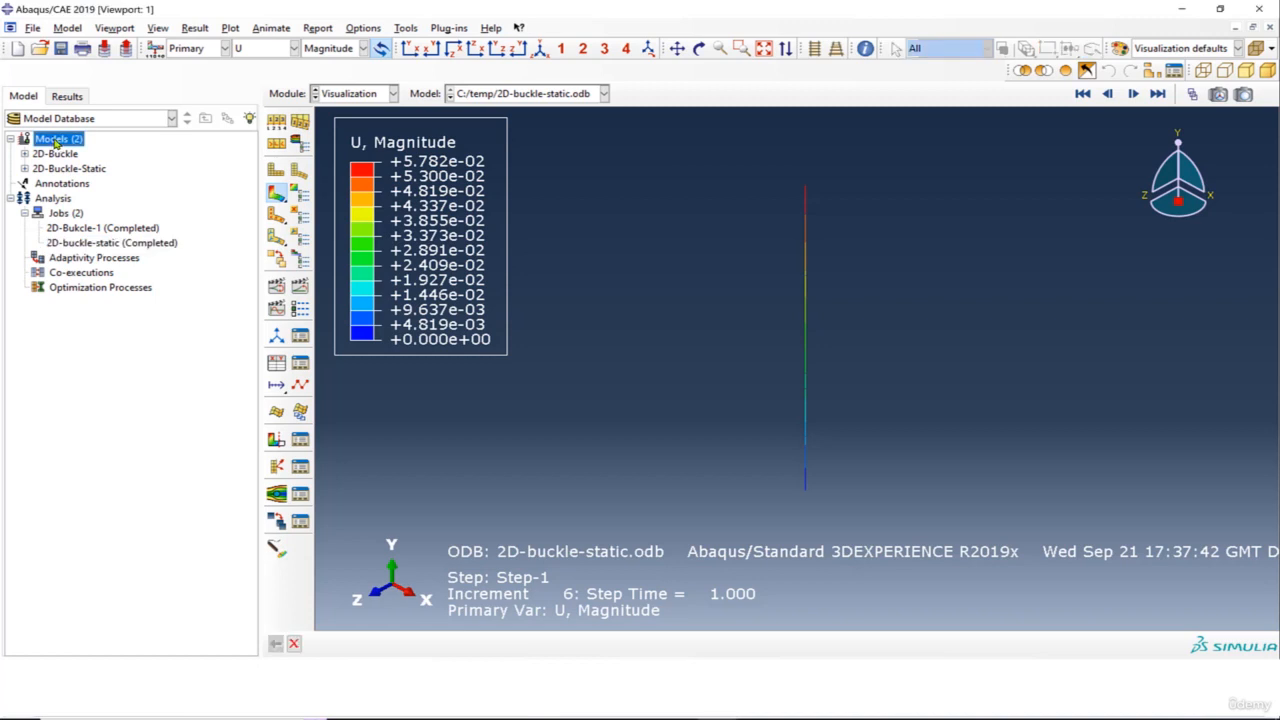
click(133, 169)
text(3D-Buckle-1)
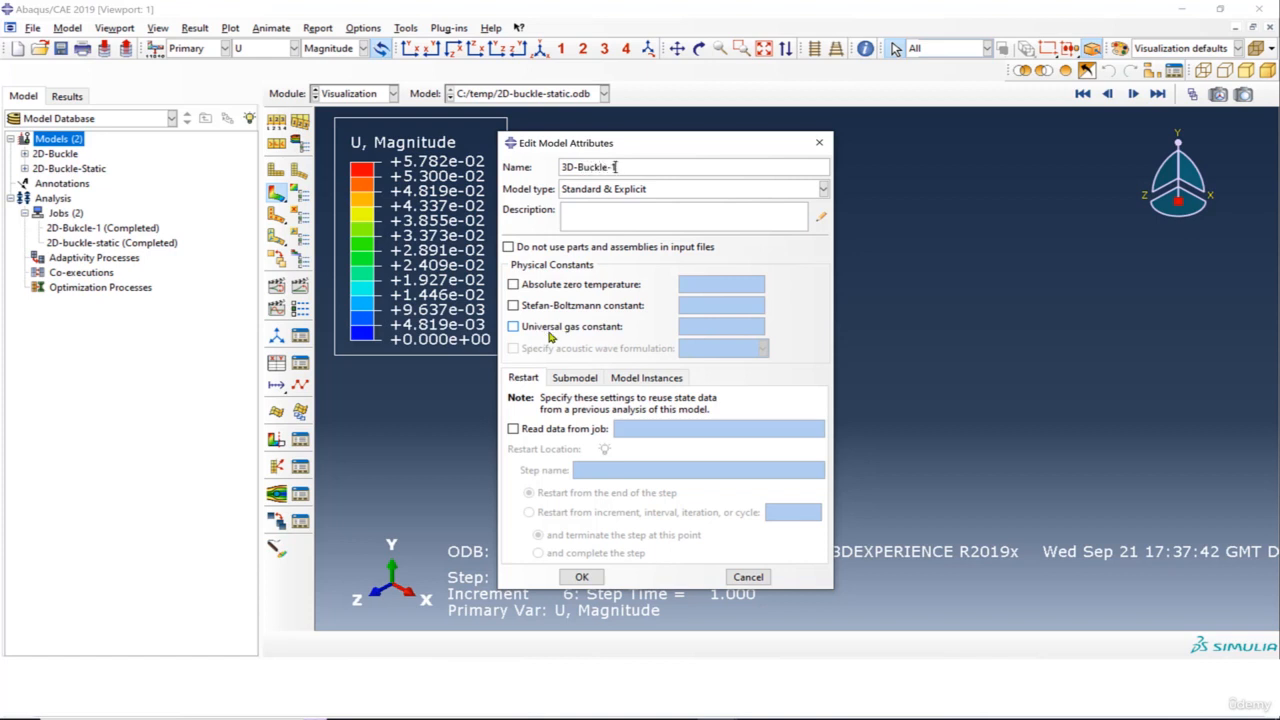
click(583, 578)
Create a 3D deformable solid extrusion part in 3D-Buckle-1 with a reduced approximate size and open its section sketch.
click(25, 184)
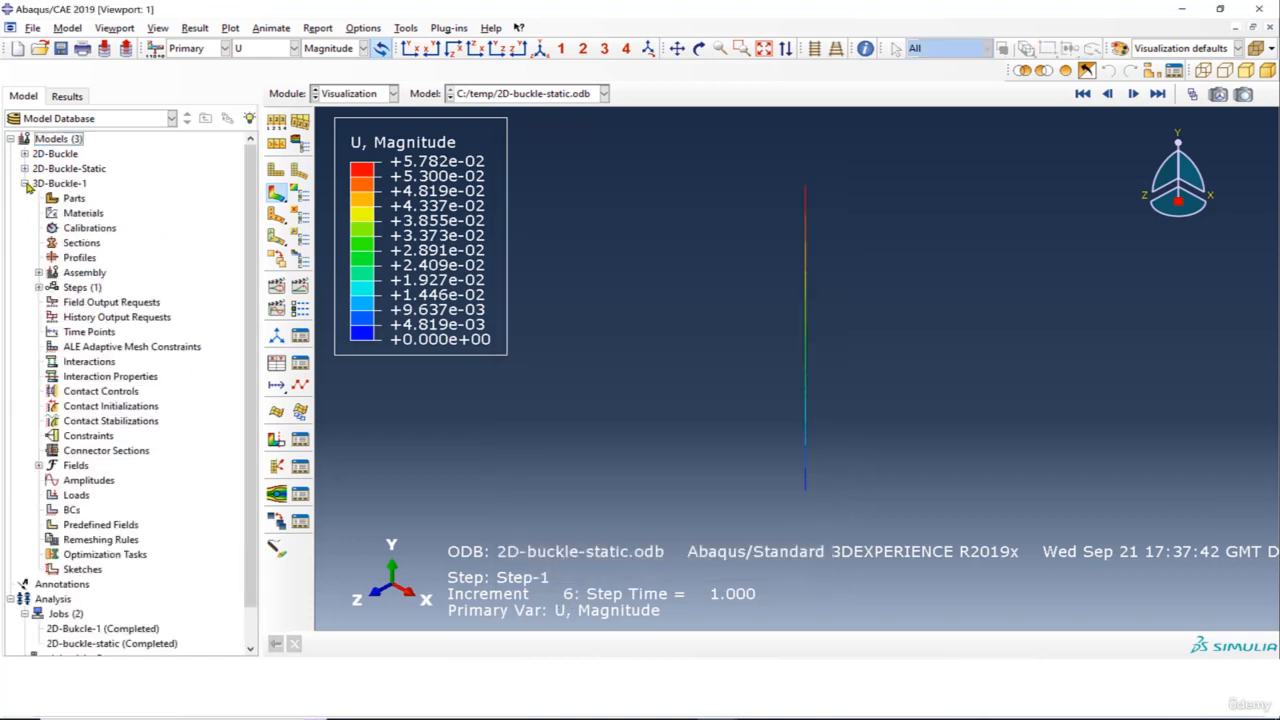
right_click(66, 198)
click(98, 220)
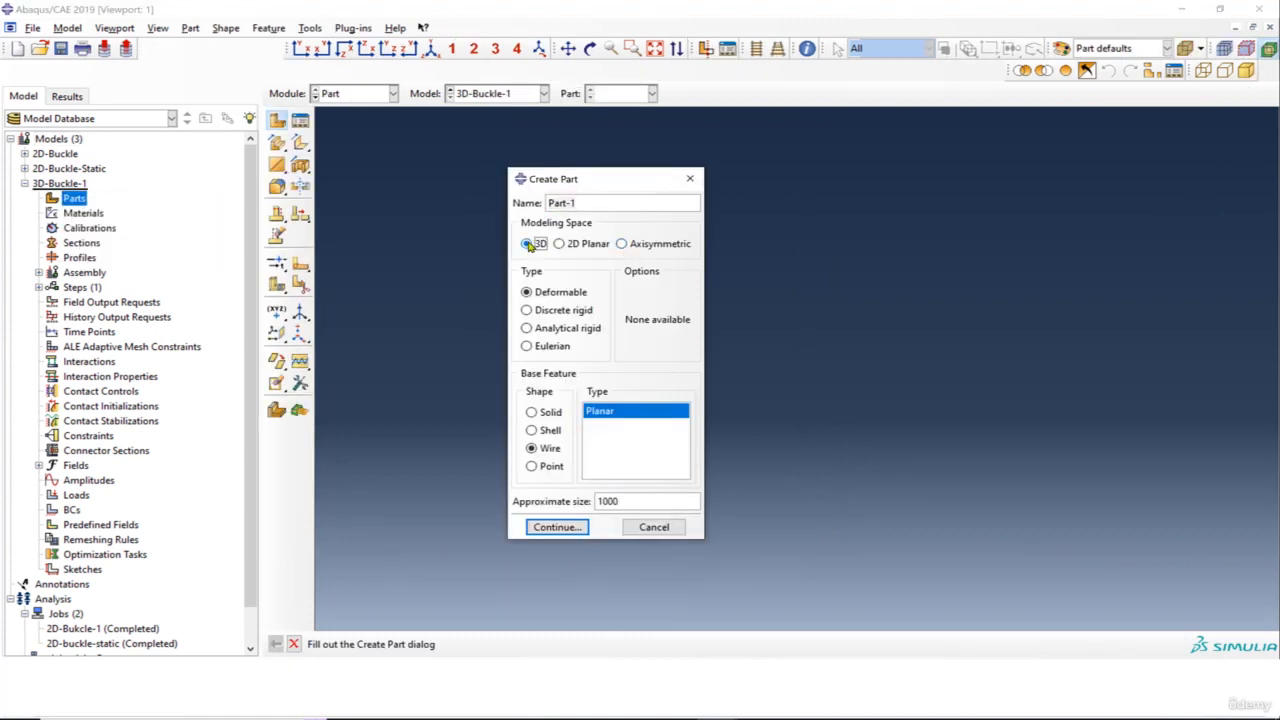
click(545, 412)
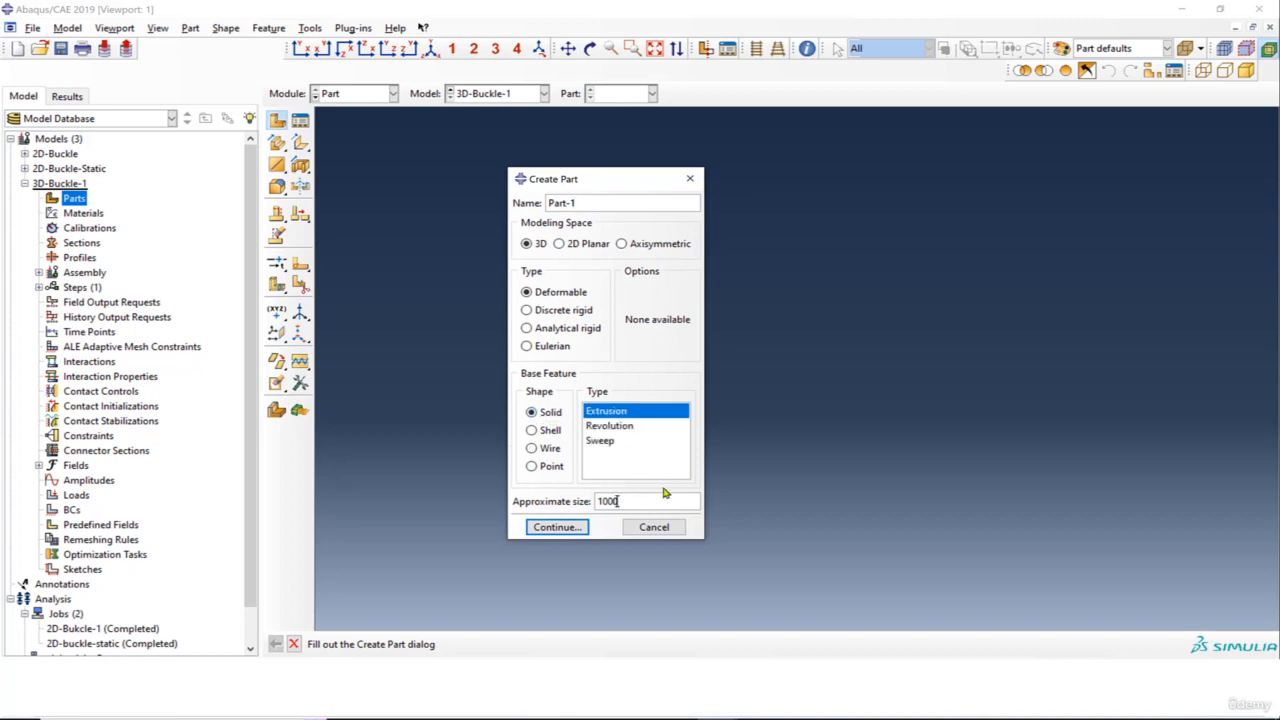
drag(634, 500, 582, 505)
text(20)
click(577, 529)
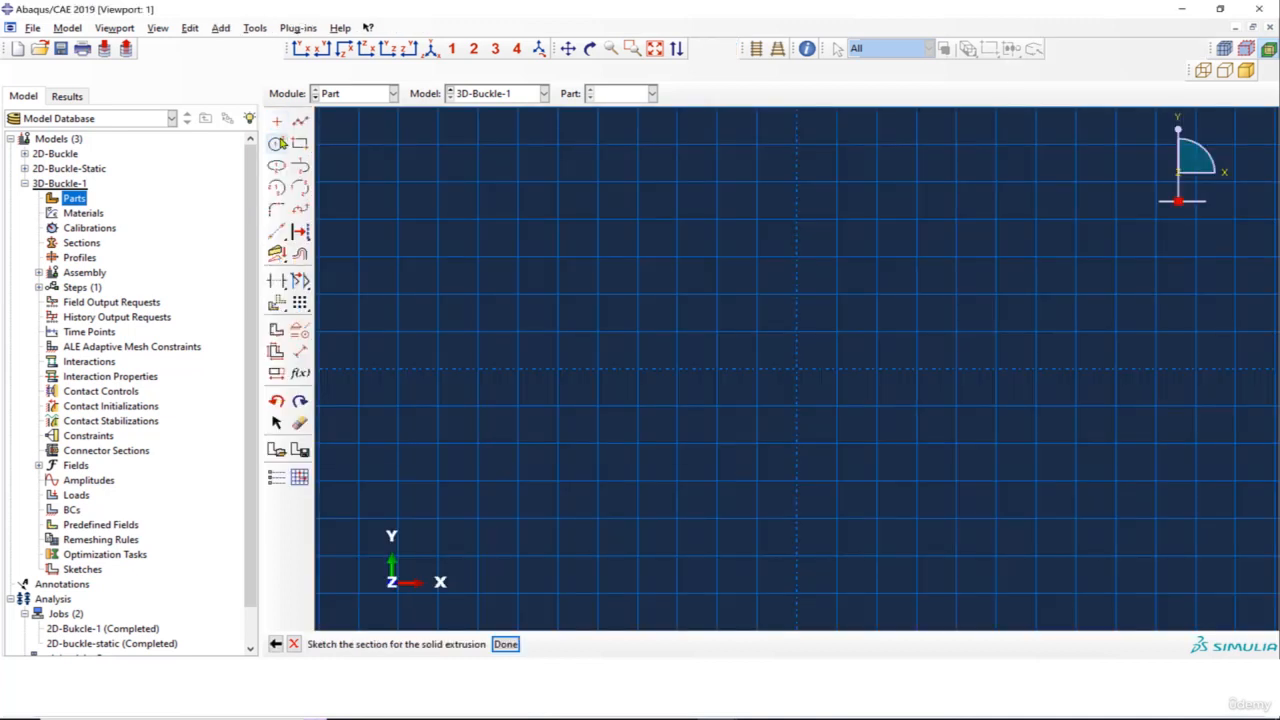
Sketch a circle centred on the origin and dimension its radius to 7.5.
click(796, 370)
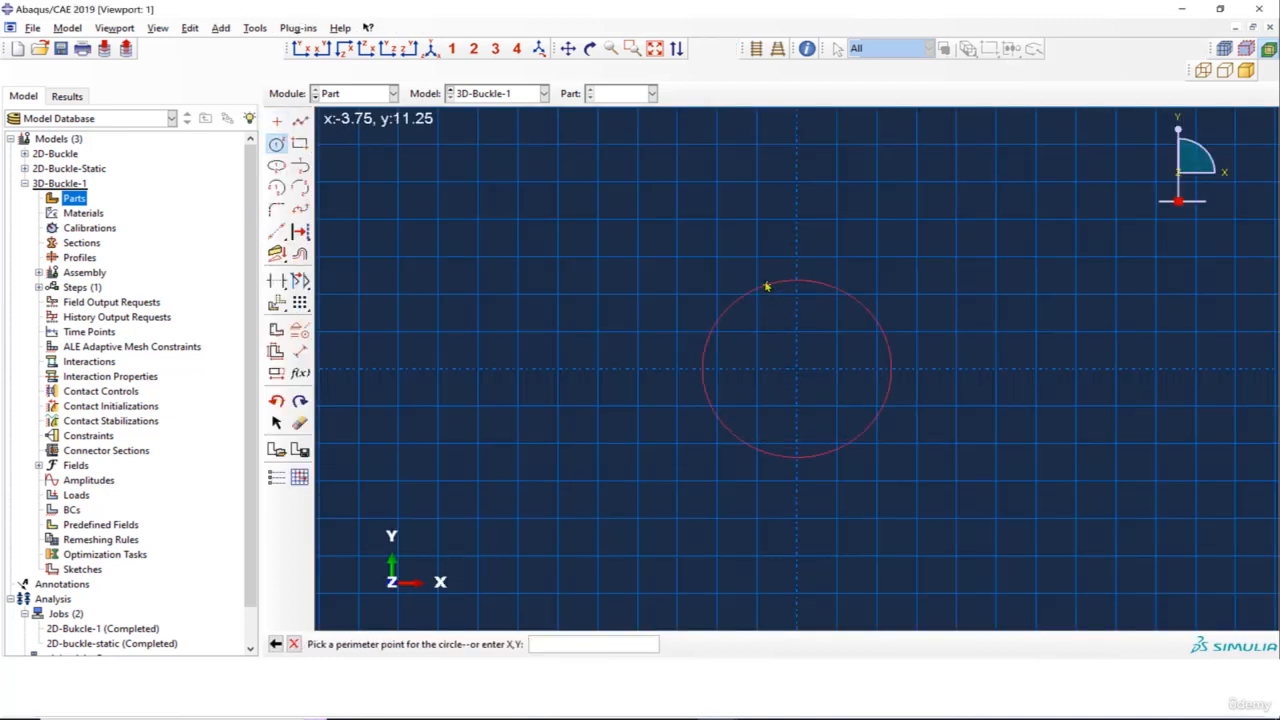
click(757, 275)
click(300, 351)
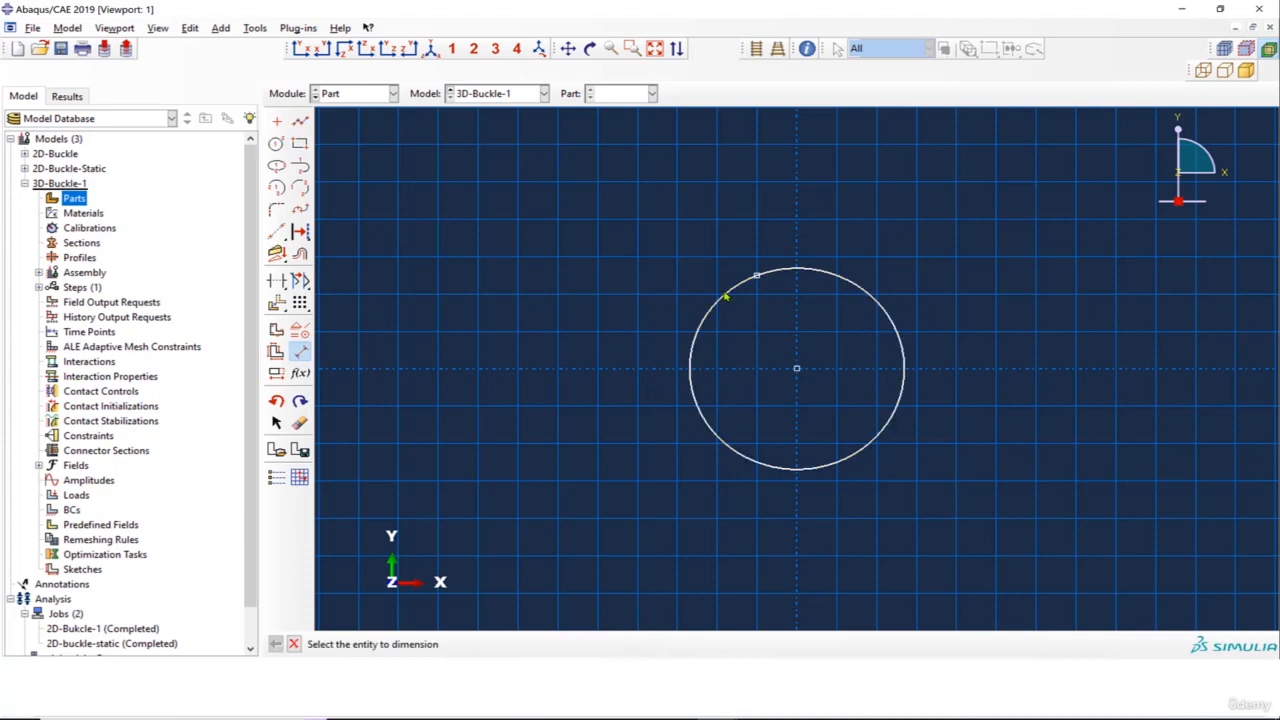
click(726, 290)
click(690, 255)
text(1)
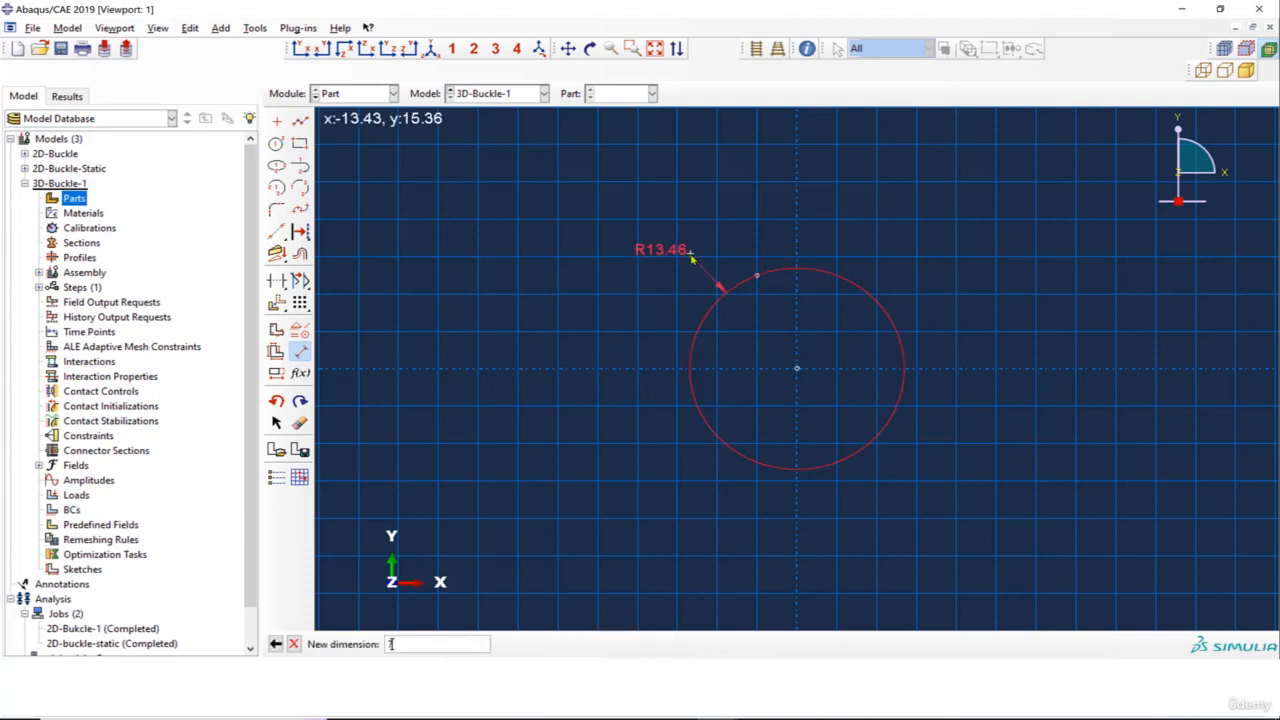
text(.5)
key(Return)
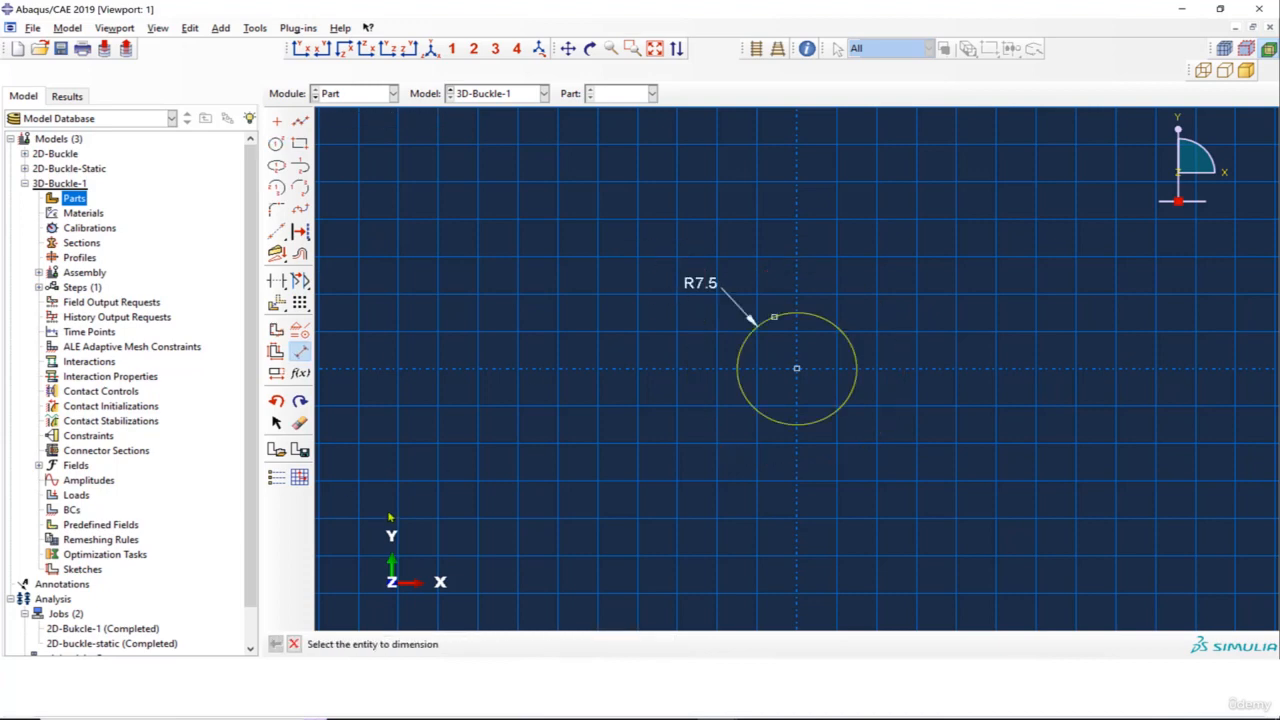
click(293, 644)
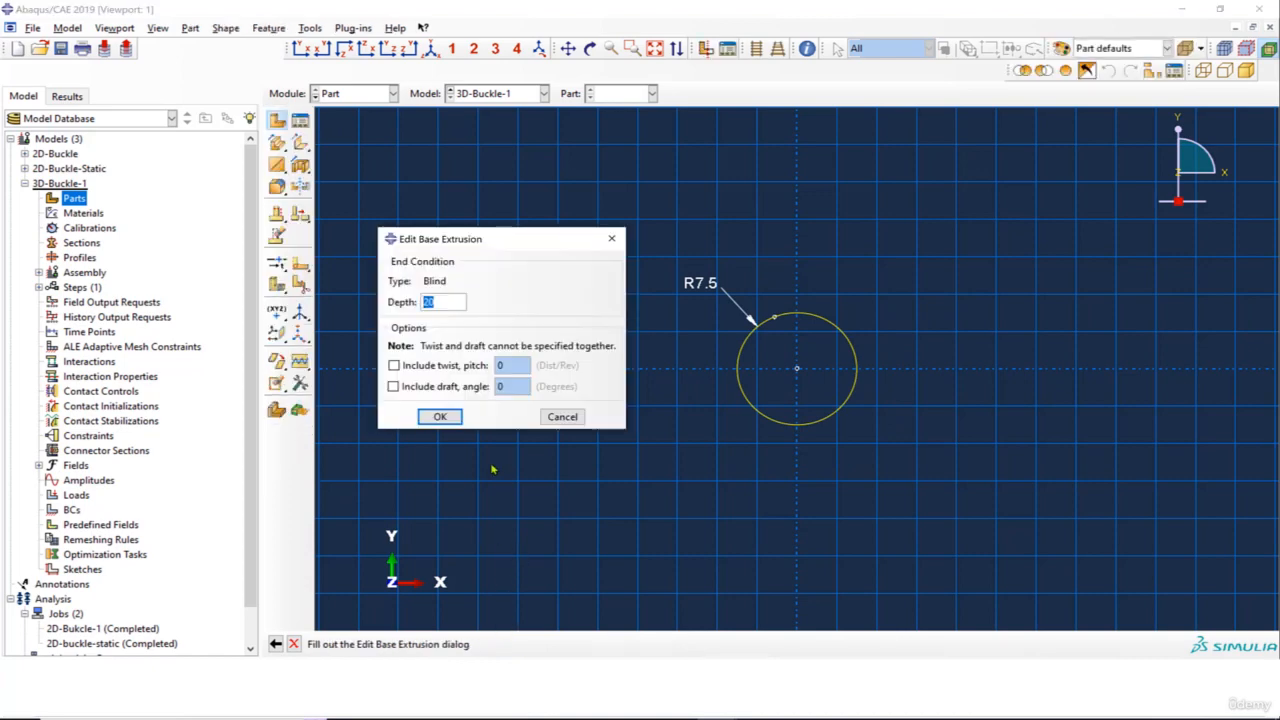
Extrude the circular section to a depth of 600 to form the solid column.
text(500)
click(440, 416)
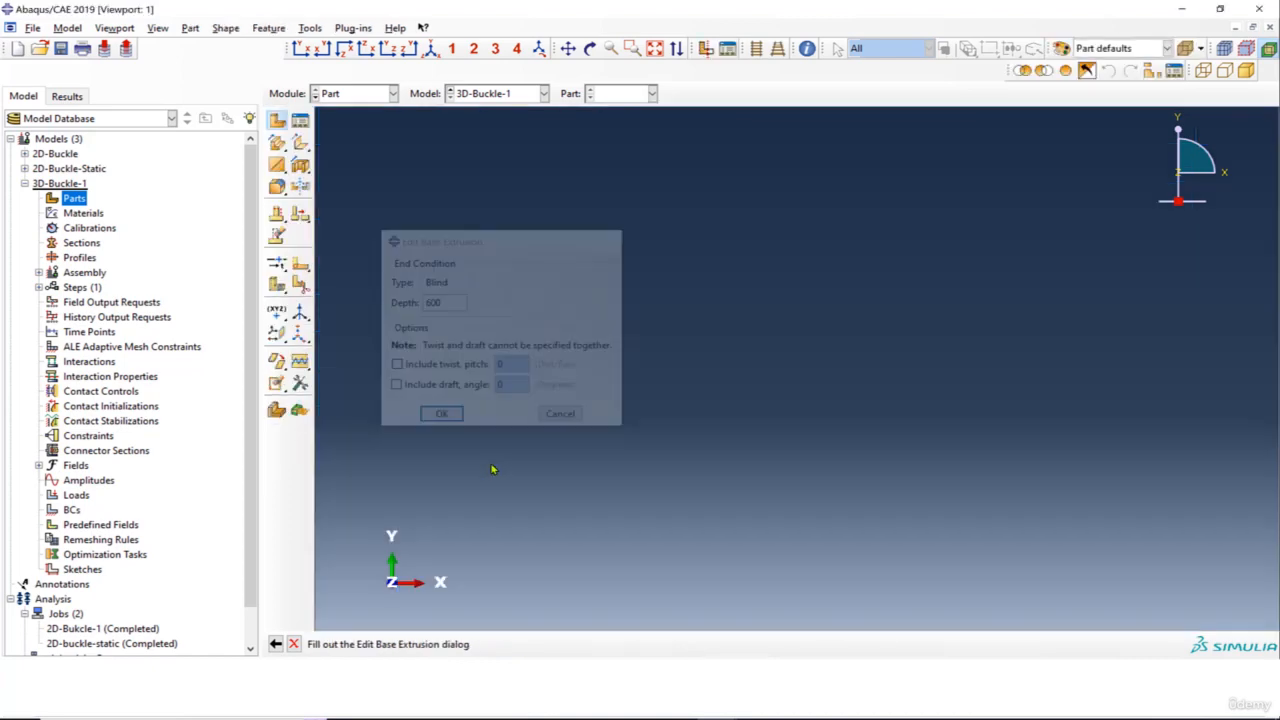
scroll(565, 360, down, 3)
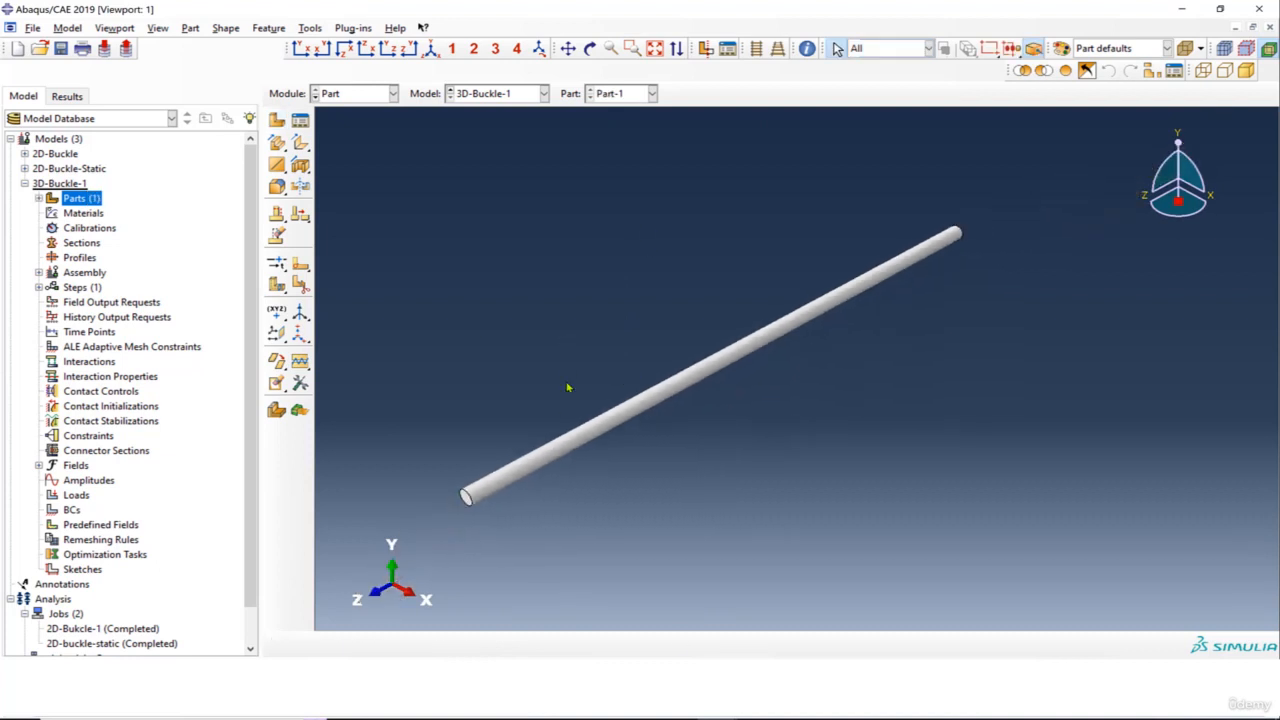
Check the column's meshability colour in the Mesh module, then return to the Part module.
click(367, 96)
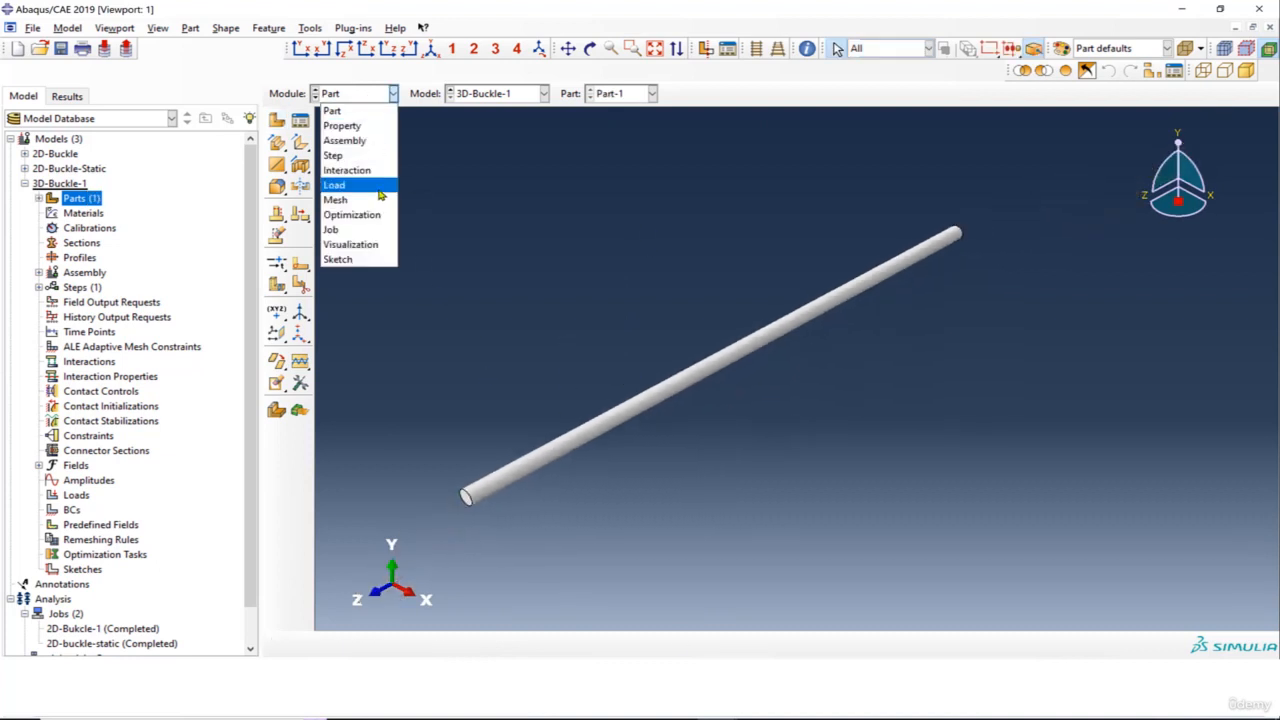
click(345, 183)
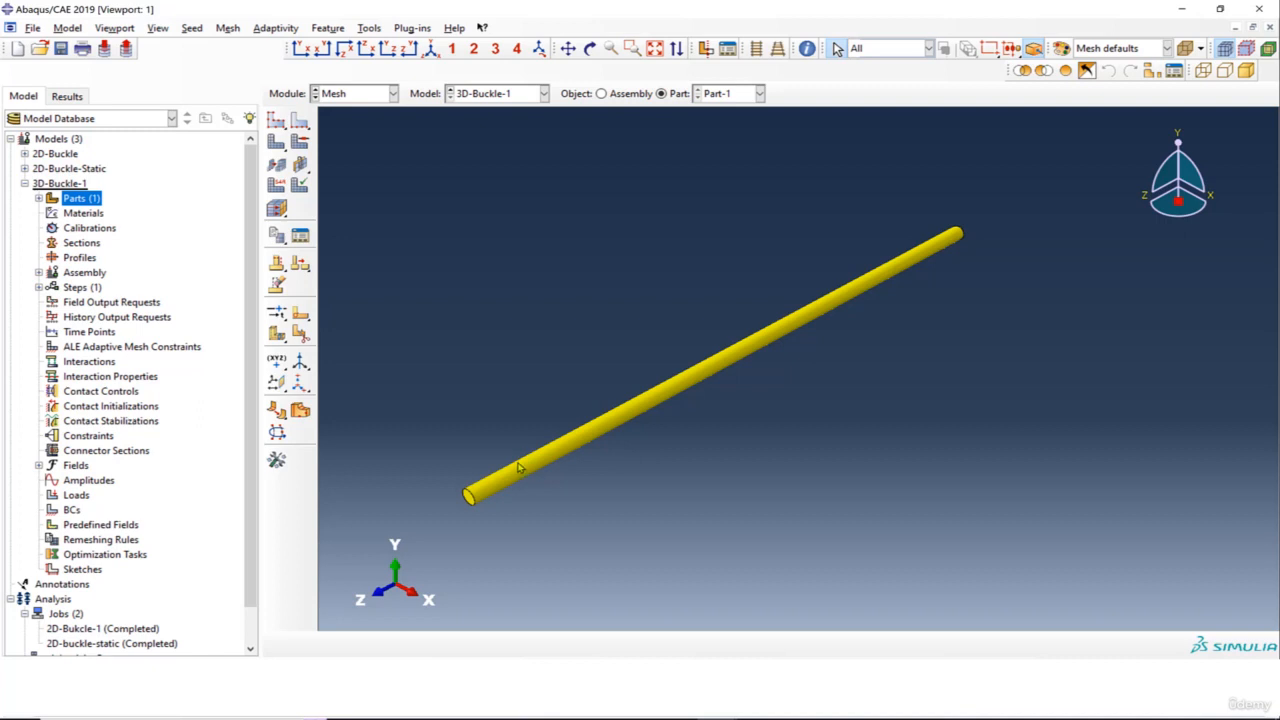
click(370, 96)
click(369, 112)
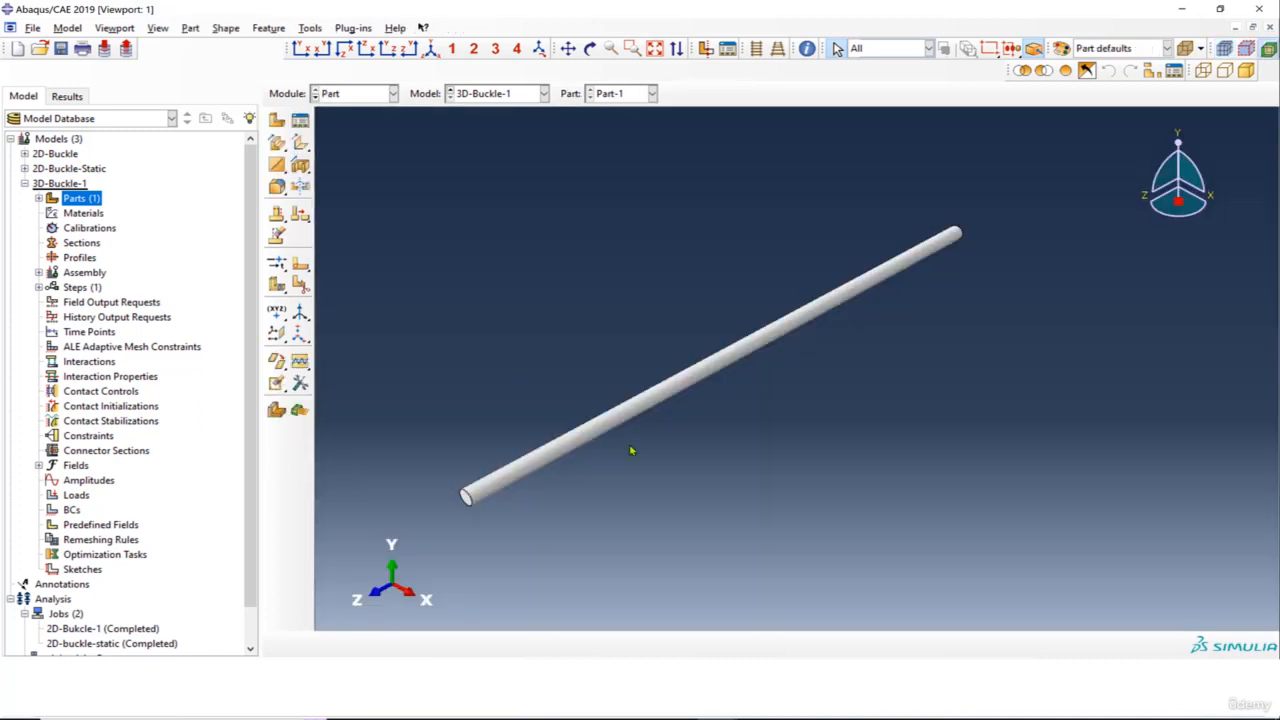
Create two datum planes through the column's axis, offset 0.0 from the YZ and XZ principal planes.
scroll(480, 492, up, 1)
scroll(482, 492, up, 2)
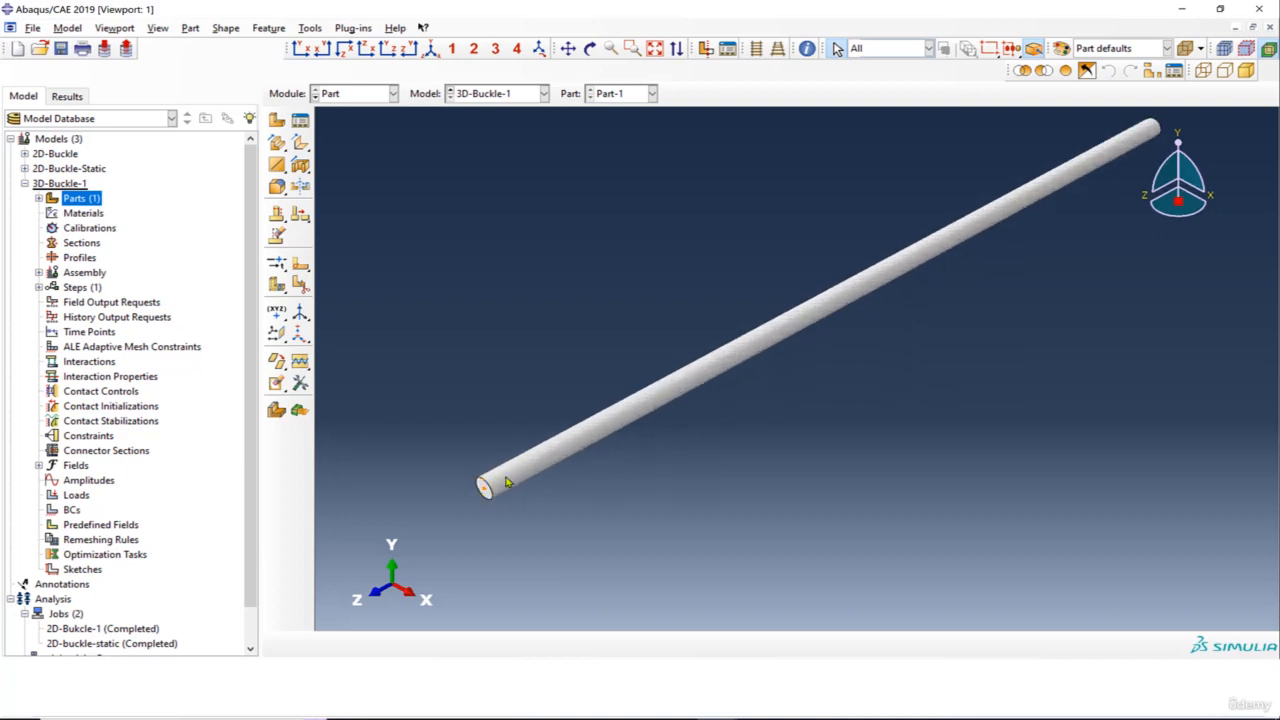
scroll(508, 480, down, 3)
scroll(605, 346, up, 3)
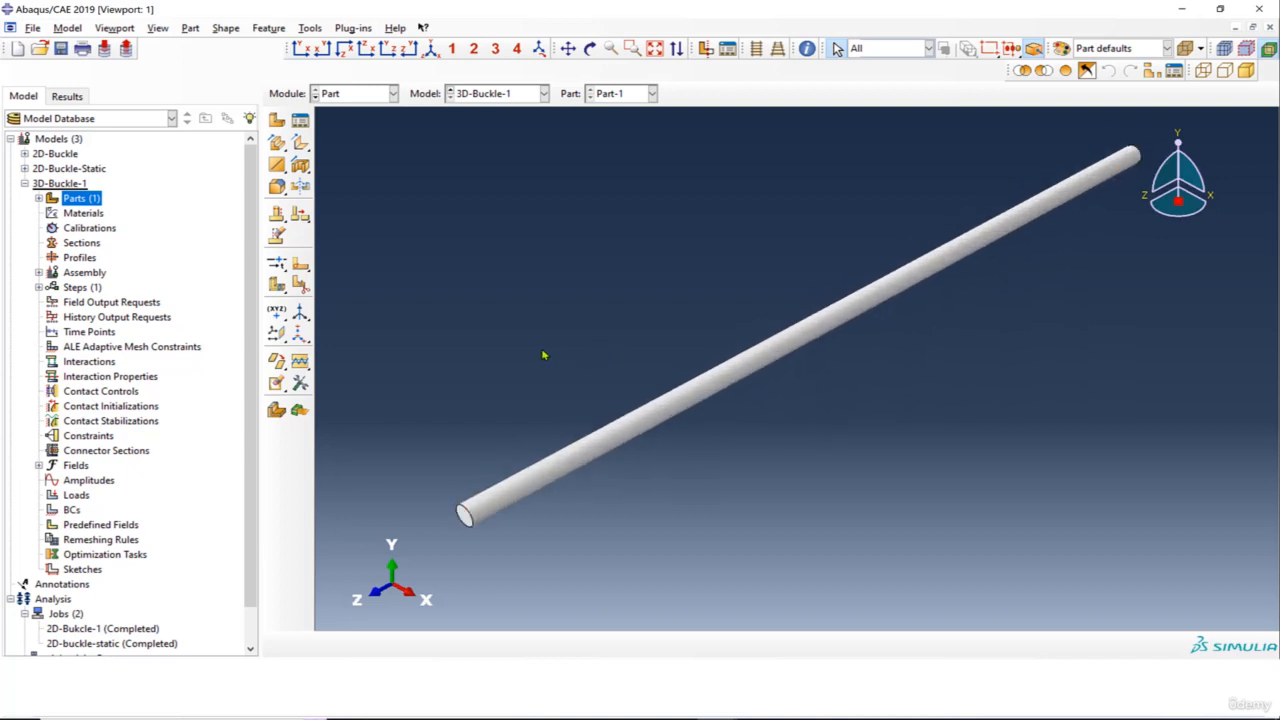
scroll(491, 389, down, 2)
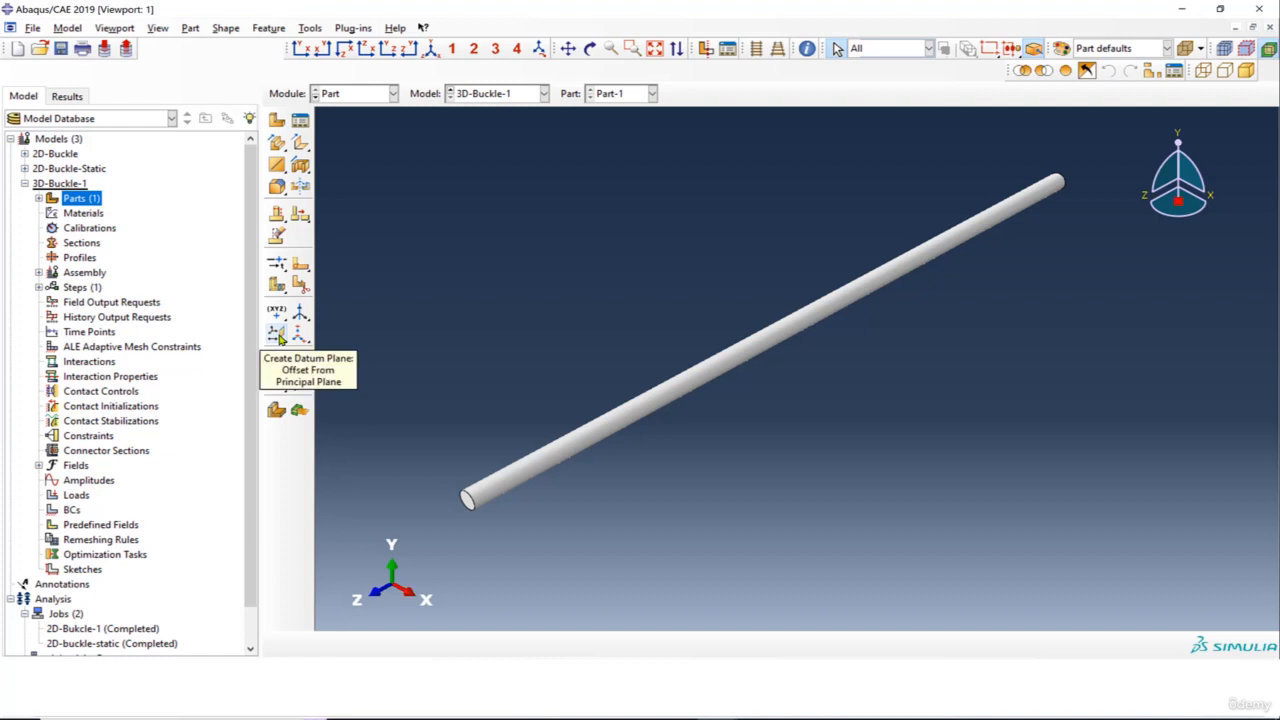
click(281, 338)
scroll(449, 463, up, 2)
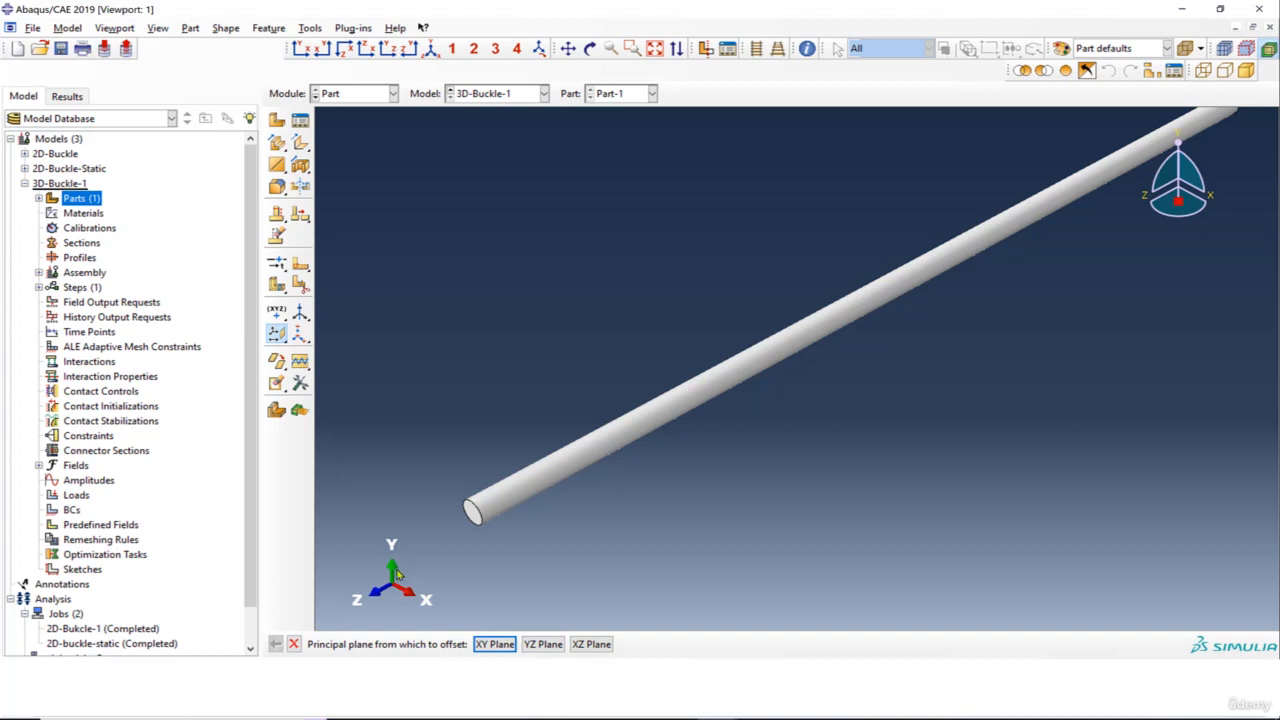
click(540, 637)
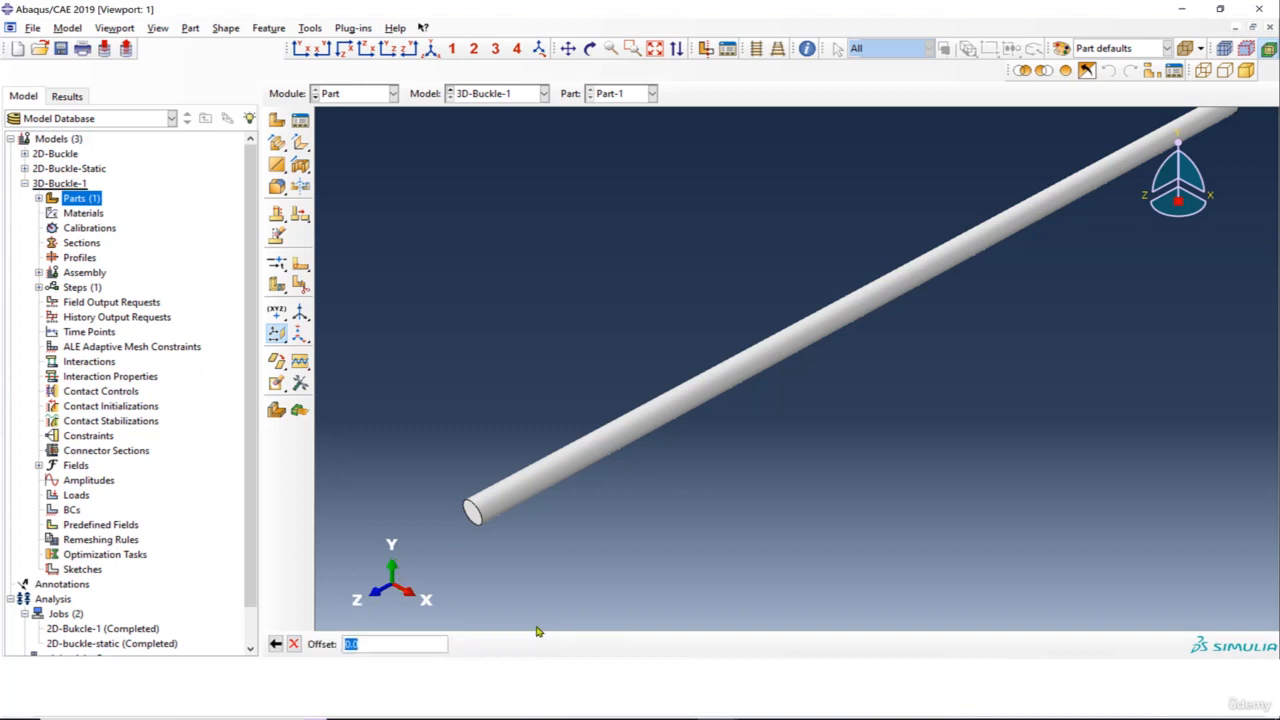
key(Return)
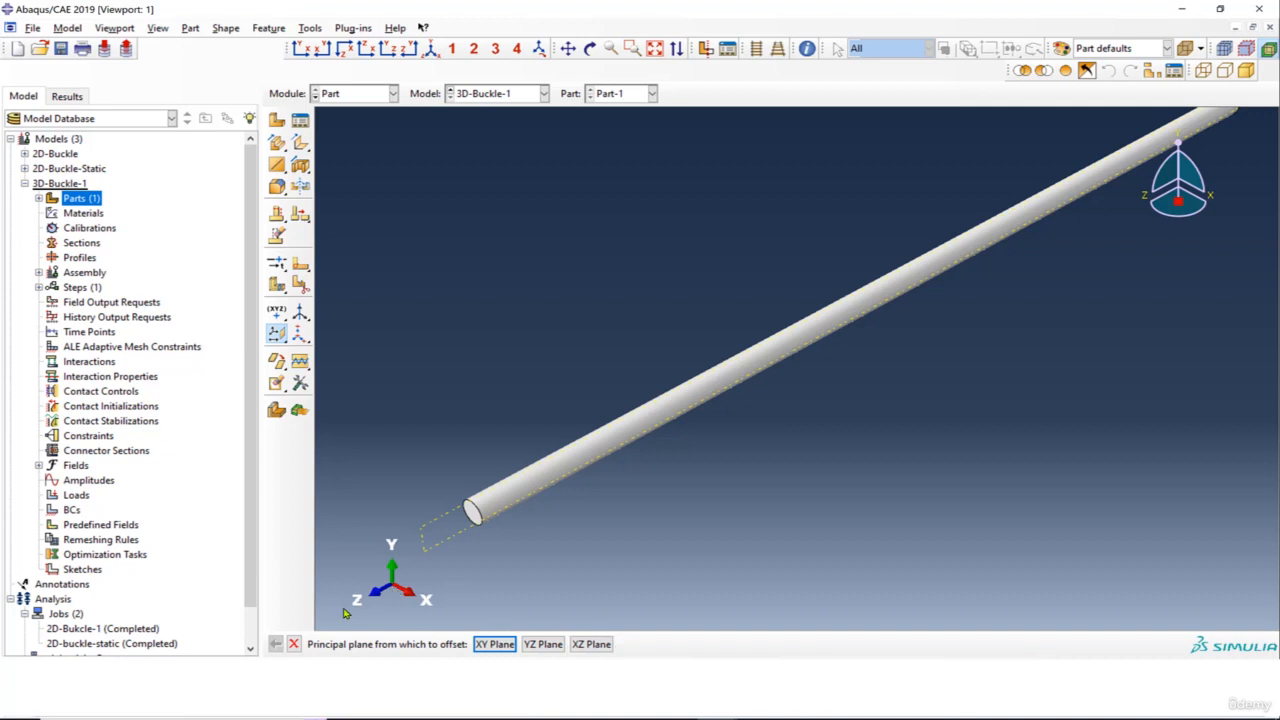
click(590, 644)
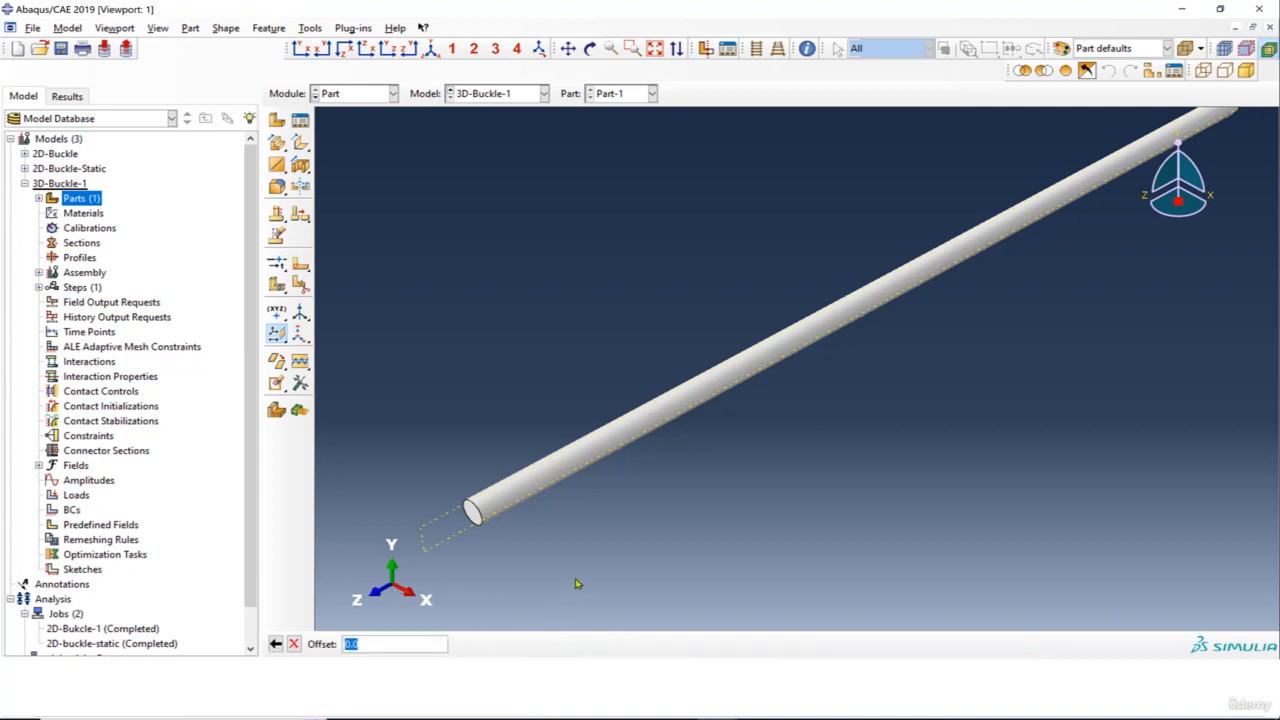
key(Return)
Partition the column lengthwise into quarter cells using the YZ and XZ datum planes.
scroll(503, 491, up, 2)
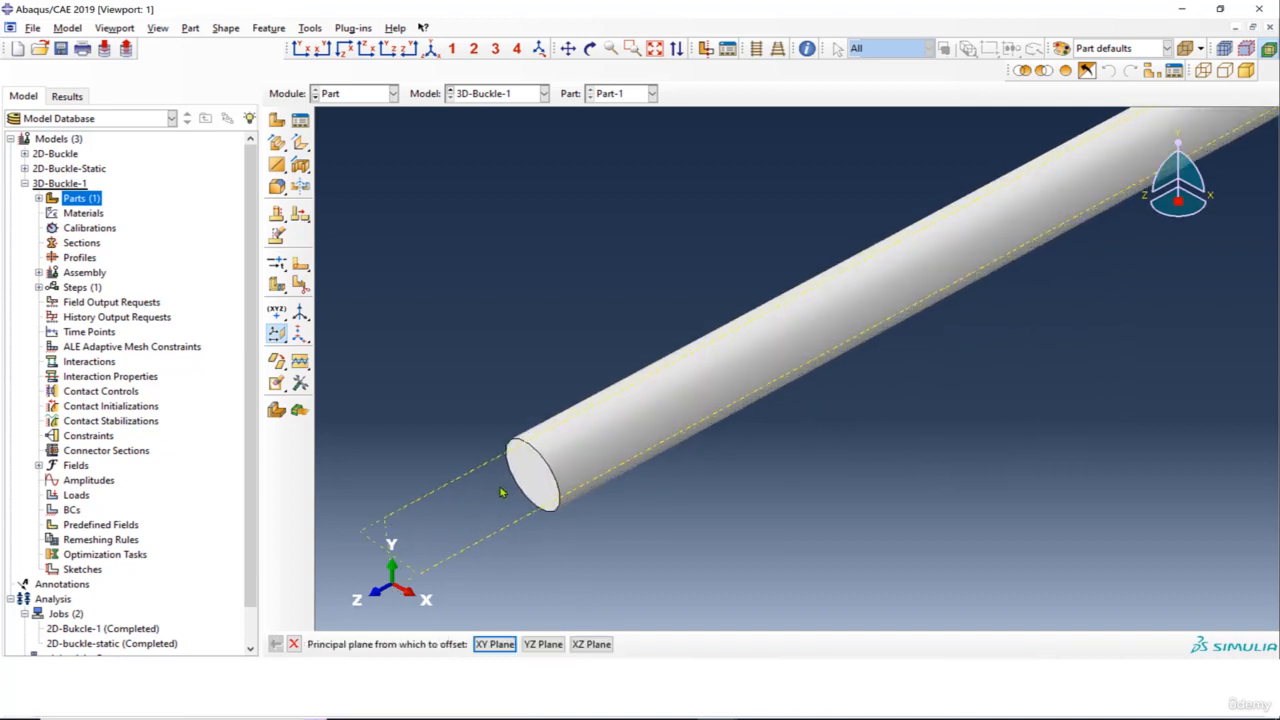
click(277, 288)
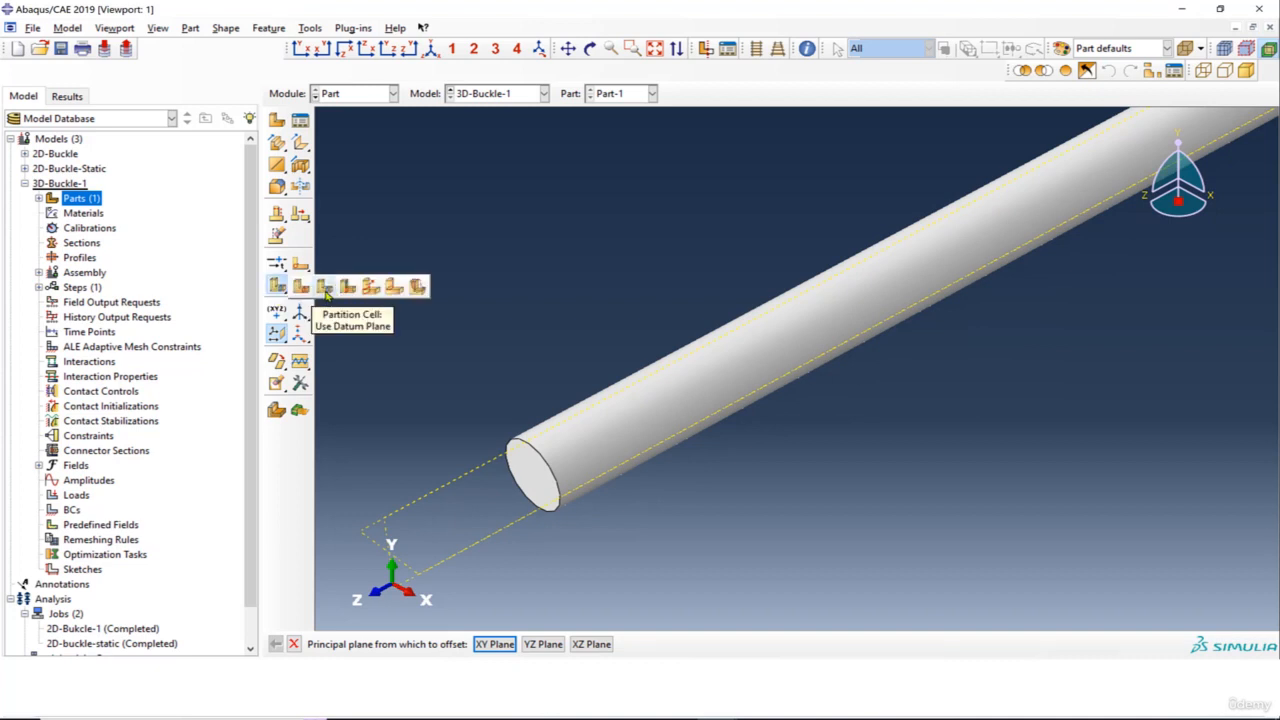
click(325, 289)
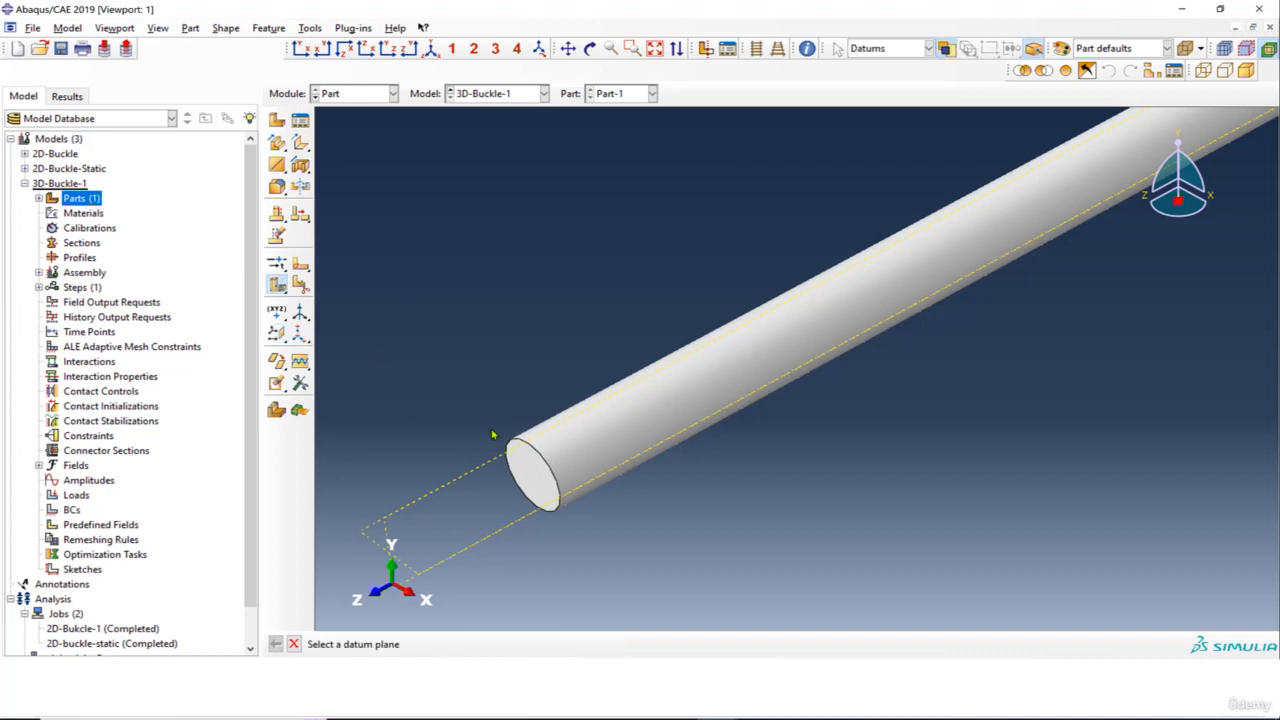
click(462, 556)
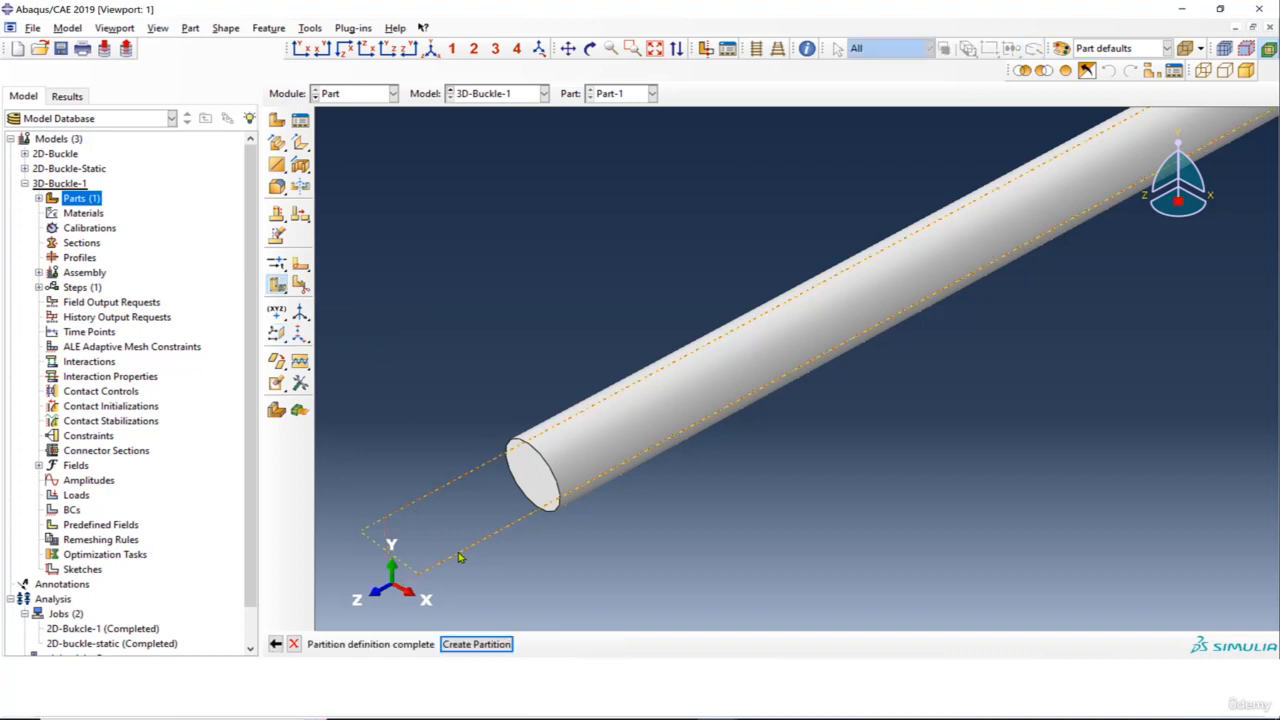
click(488, 641)
click(565, 445)
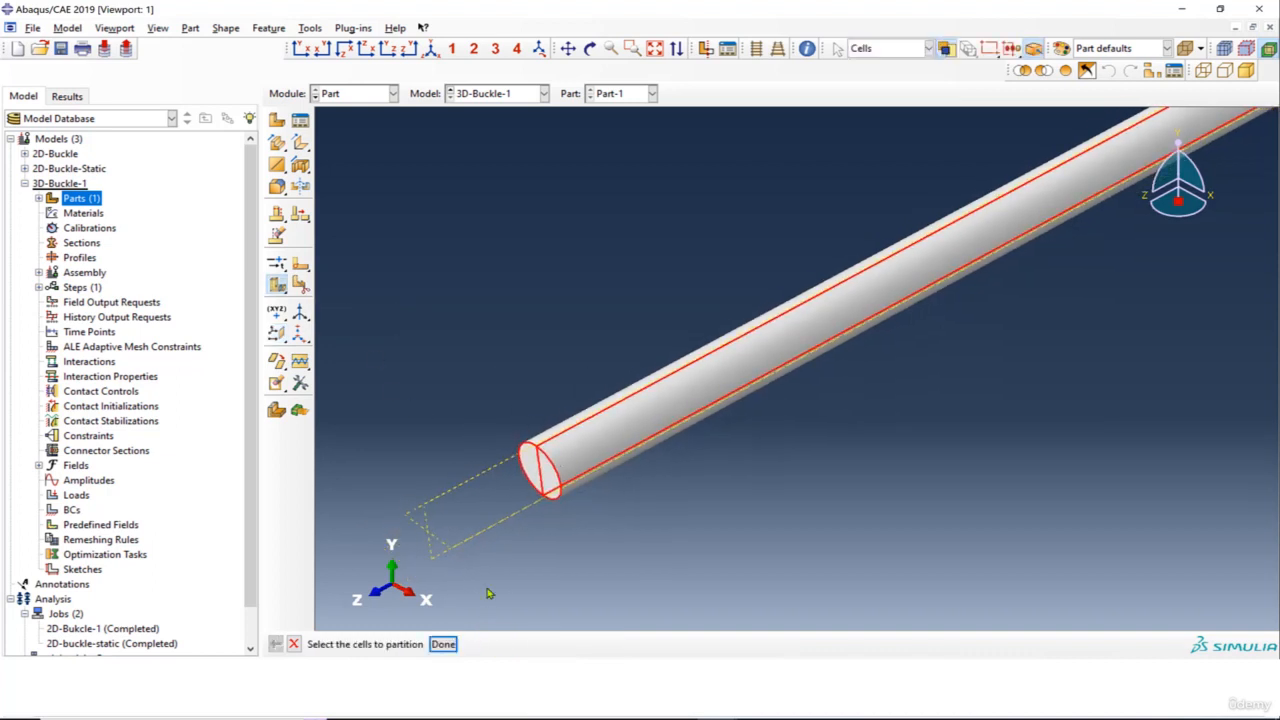
click(443, 644)
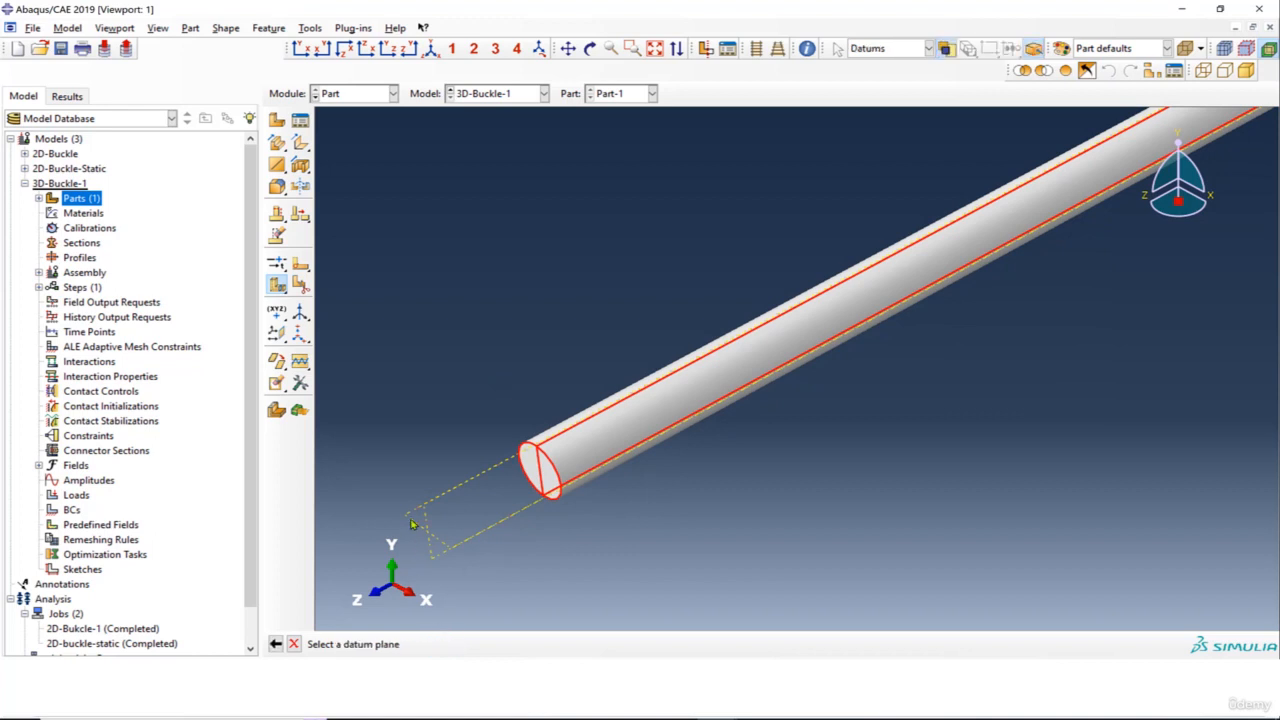
click(412, 524)
click(458, 641)
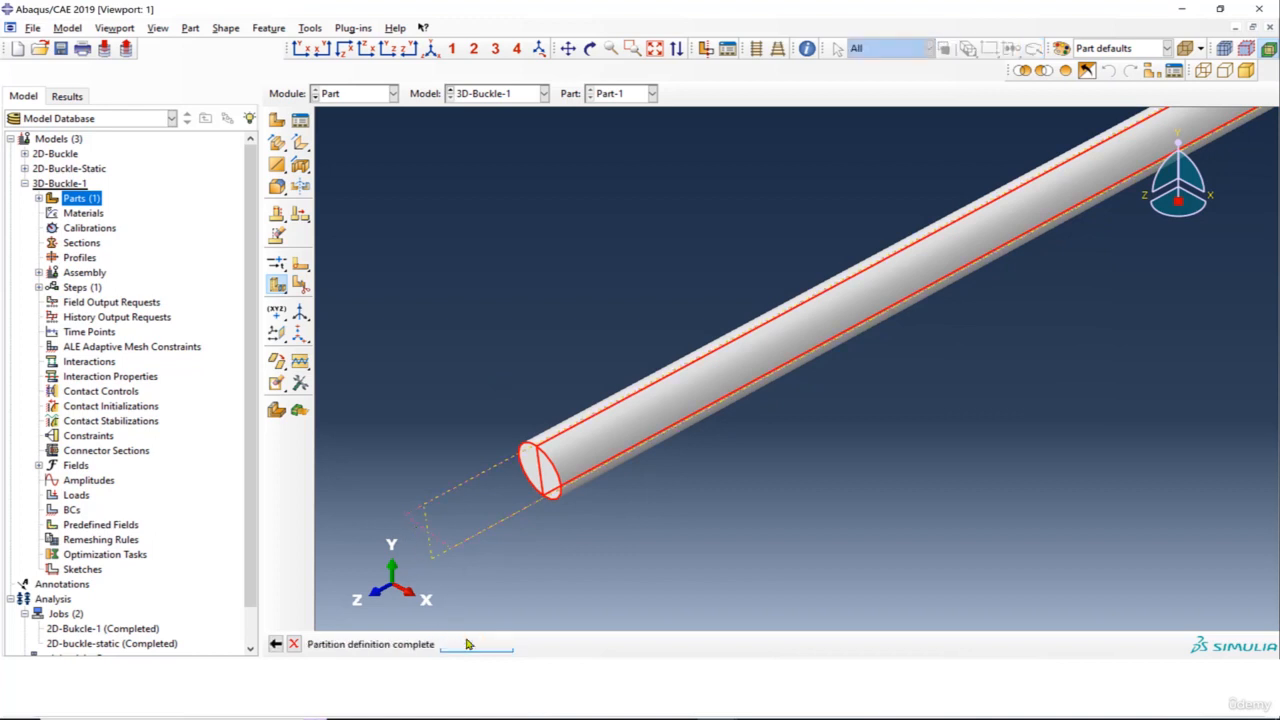
Check the partitioned column's meshability colour in the Mesh module and return to the Part module.
click(393, 93)
click(370, 200)
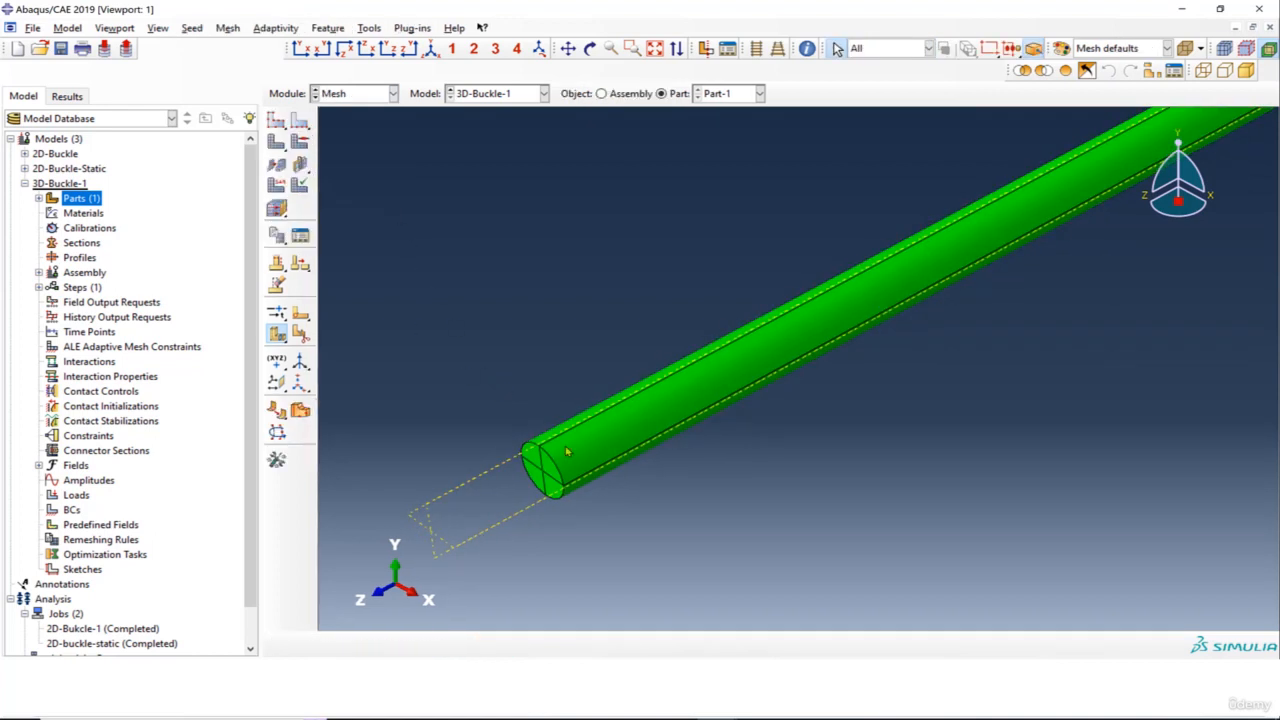
scroll(449, 460, down, 5)
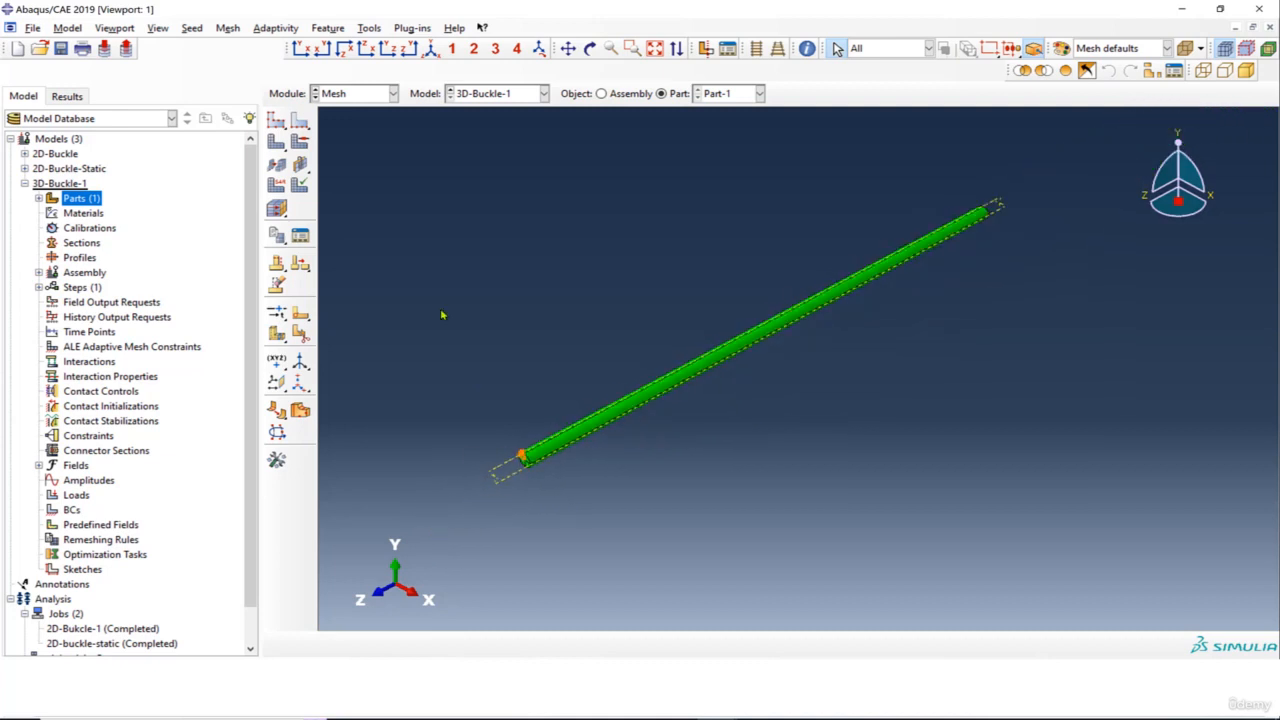
click(393, 93)
click(340, 108)
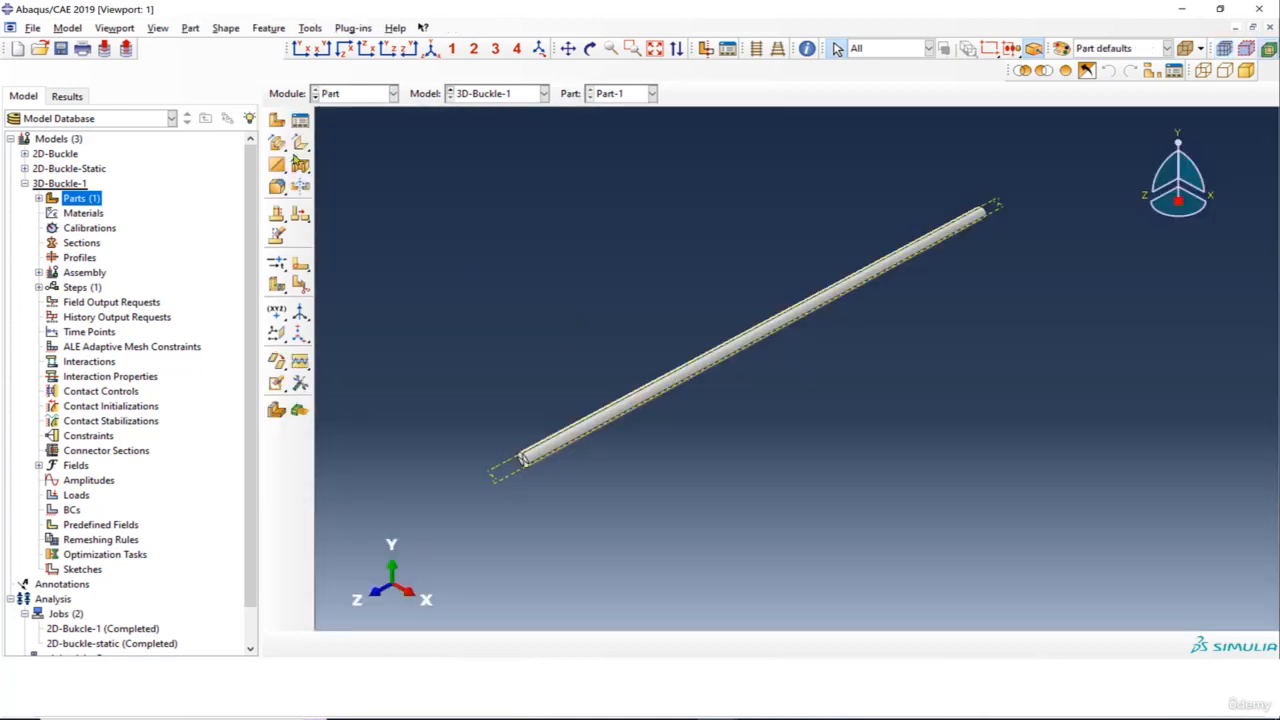
In the Property module, create an isotropic elastic material named Steel with Young's modulus 2e5 and Poisson's ratio 0.3.
click(355, 93)
click(362, 125)
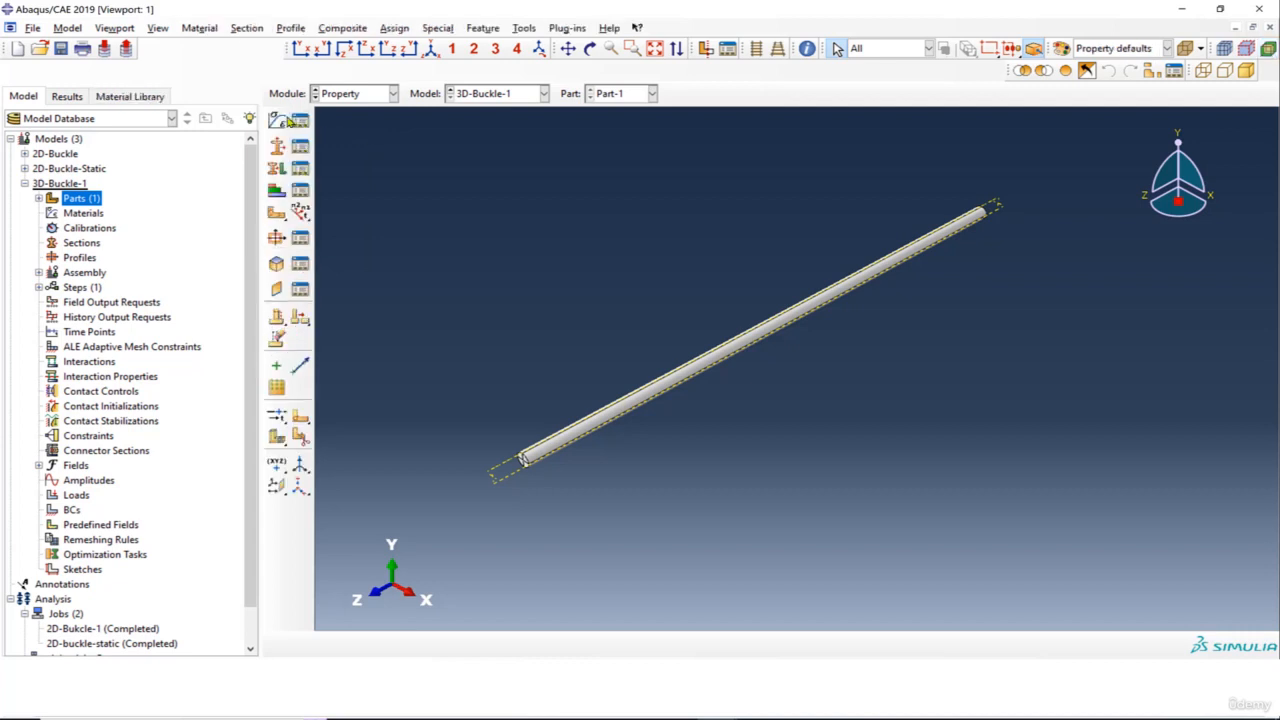
click(278, 120)
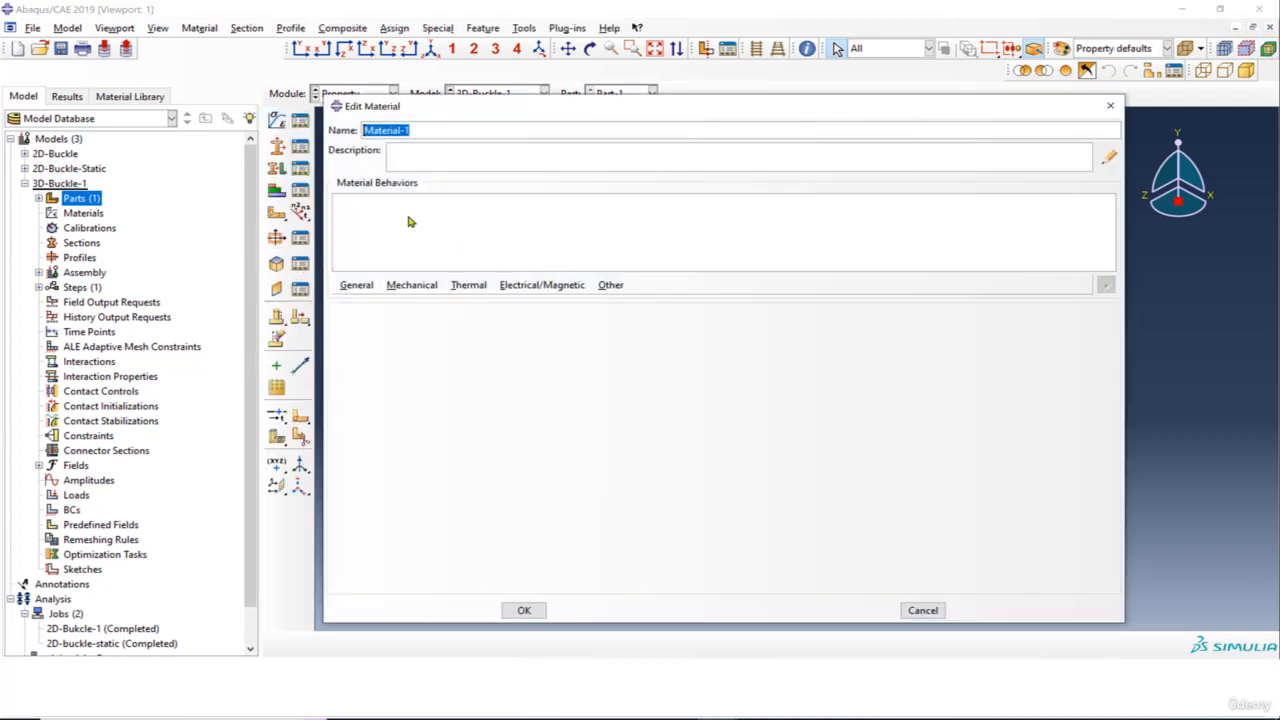
text(Steel)
click(412, 285)
click(632, 302)
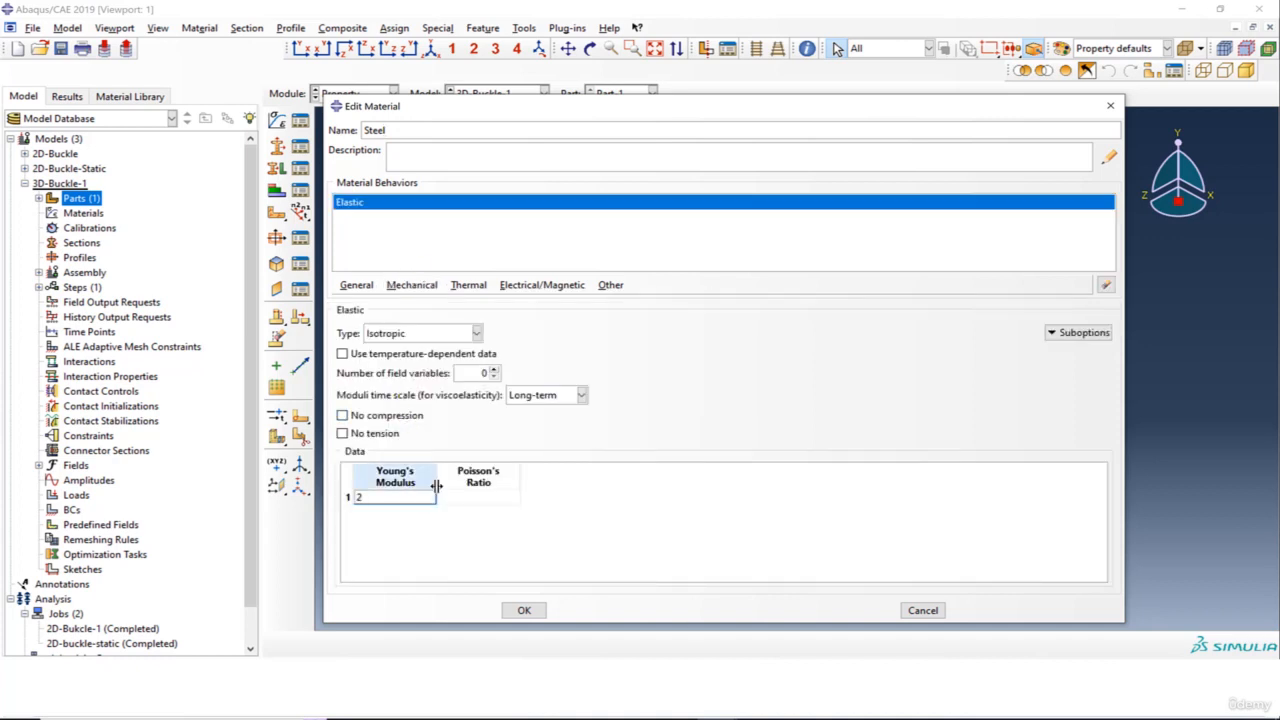
text(2e5)
click(487, 499)
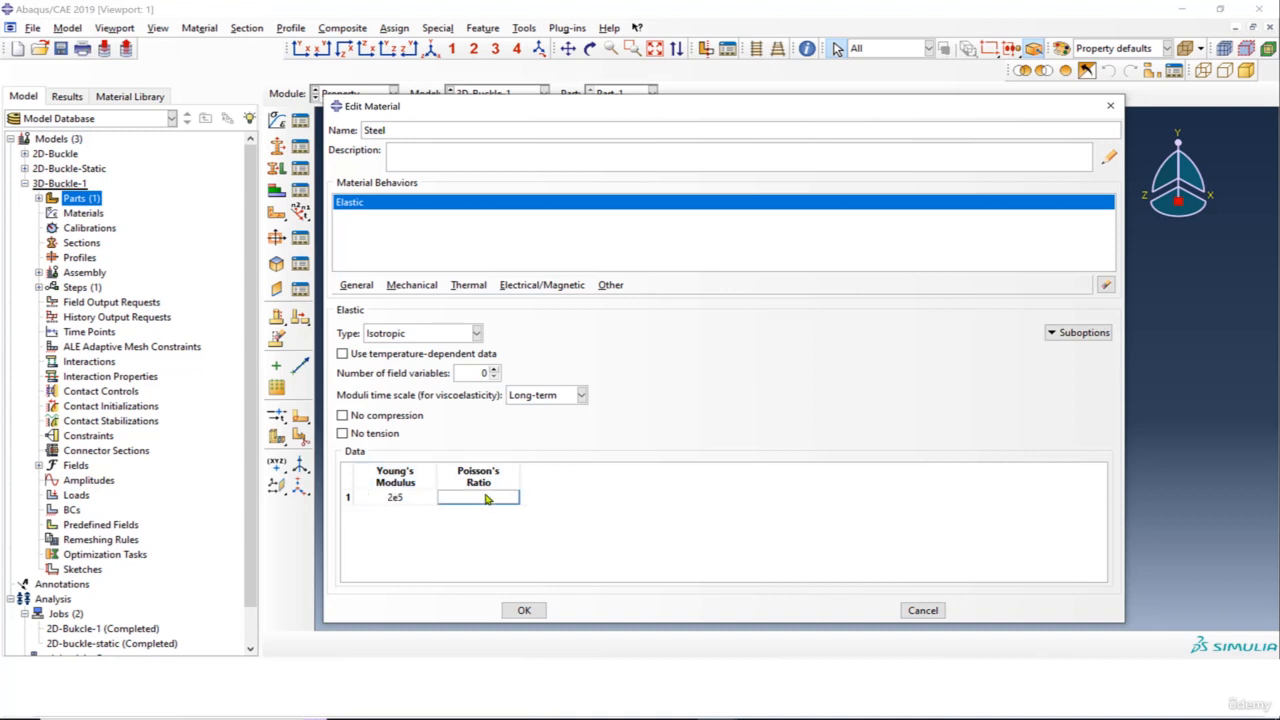
text(0.3)
click(524, 610)
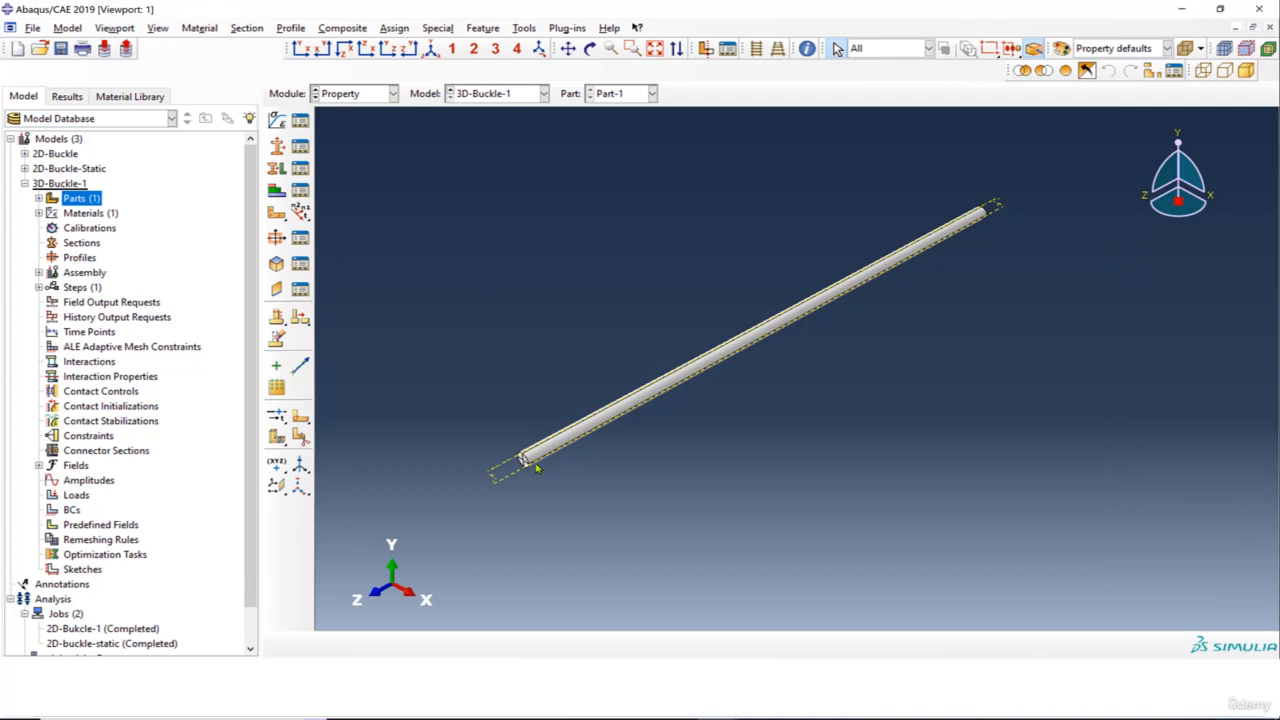
Create a solid, homogeneous section named Section-1 that uses the Steel material.
click(277, 145)
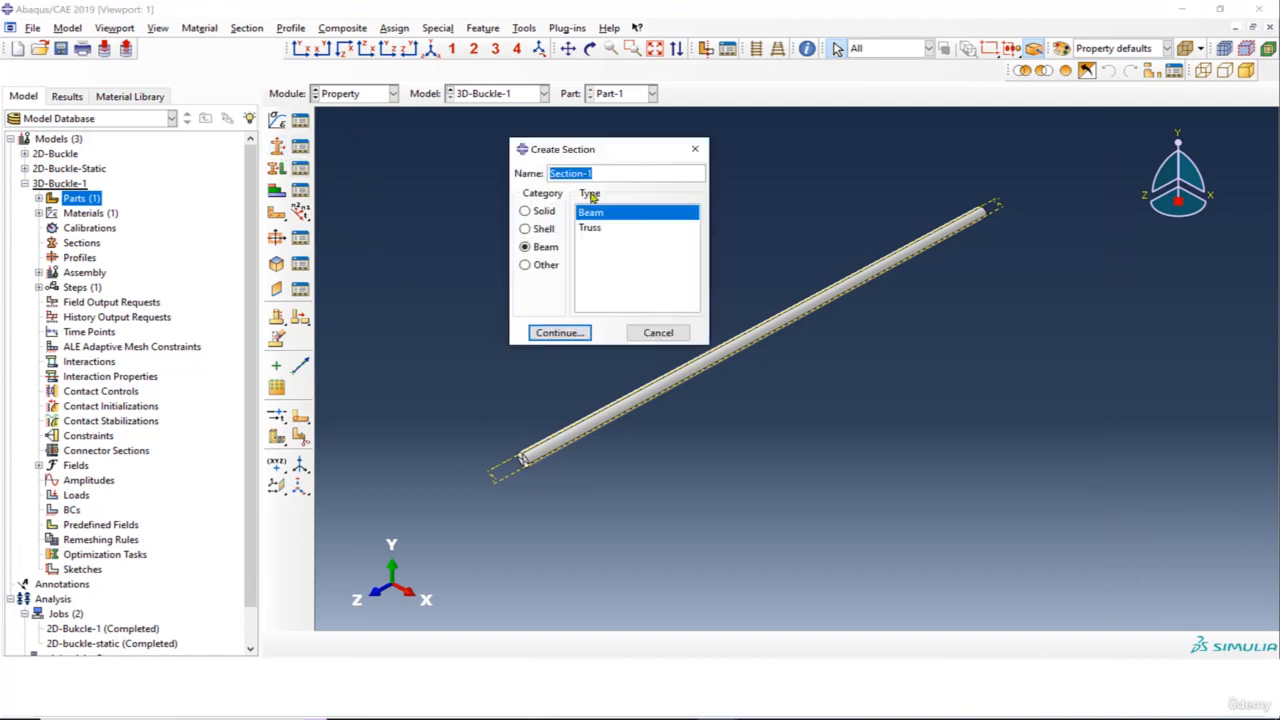
click(543, 212)
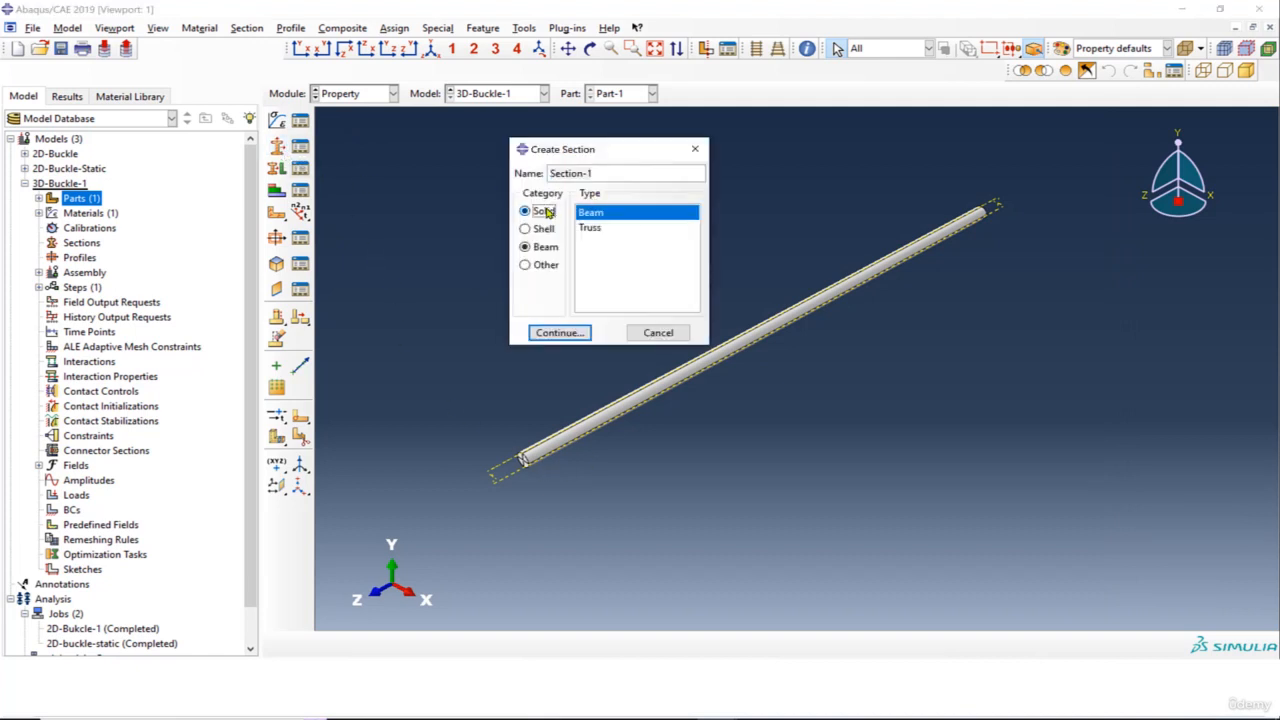
click(575, 334)
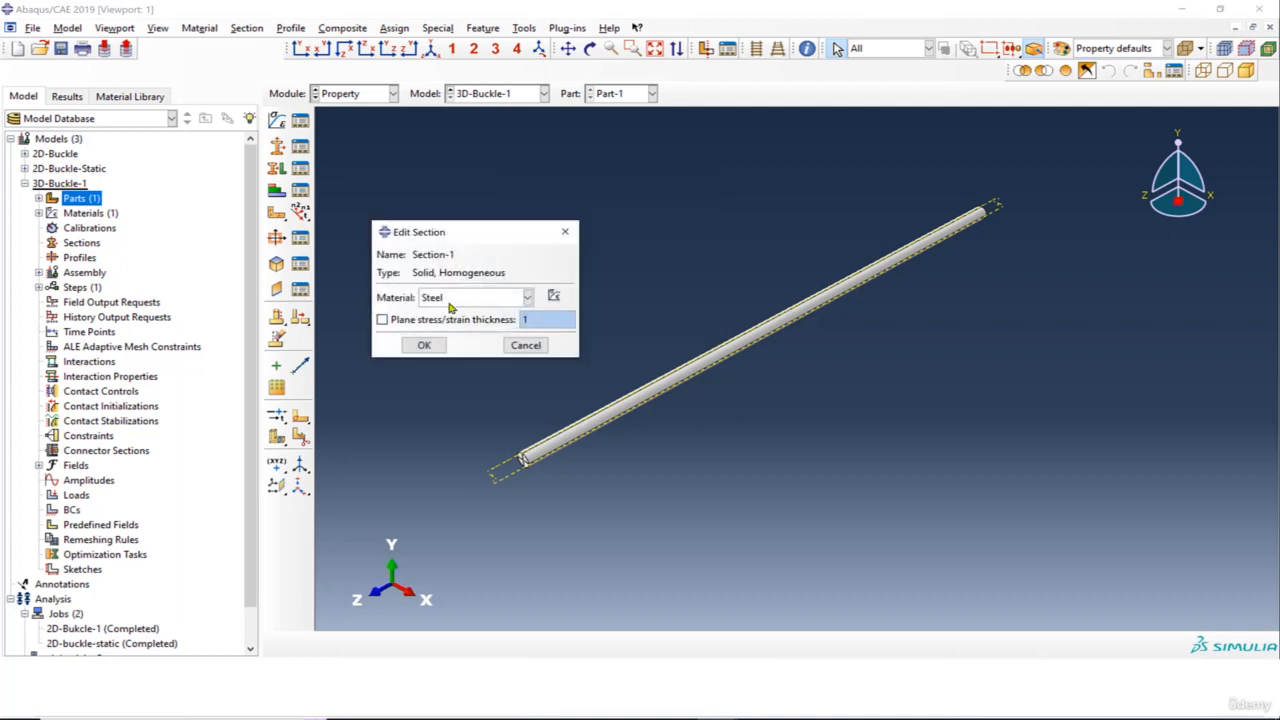
click(423, 345)
Assign the solid Steel section to all cells of the column.
click(277, 168)
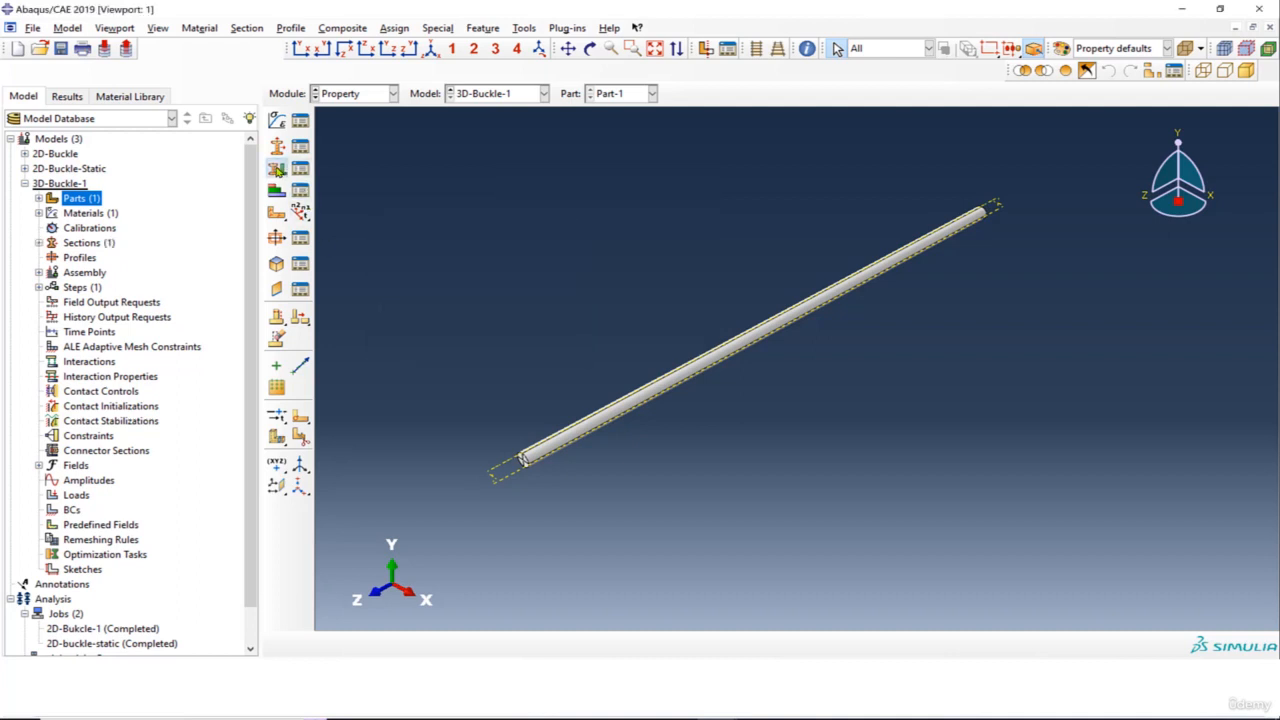
drag(457, 302, 662, 510)
click(659, 644)
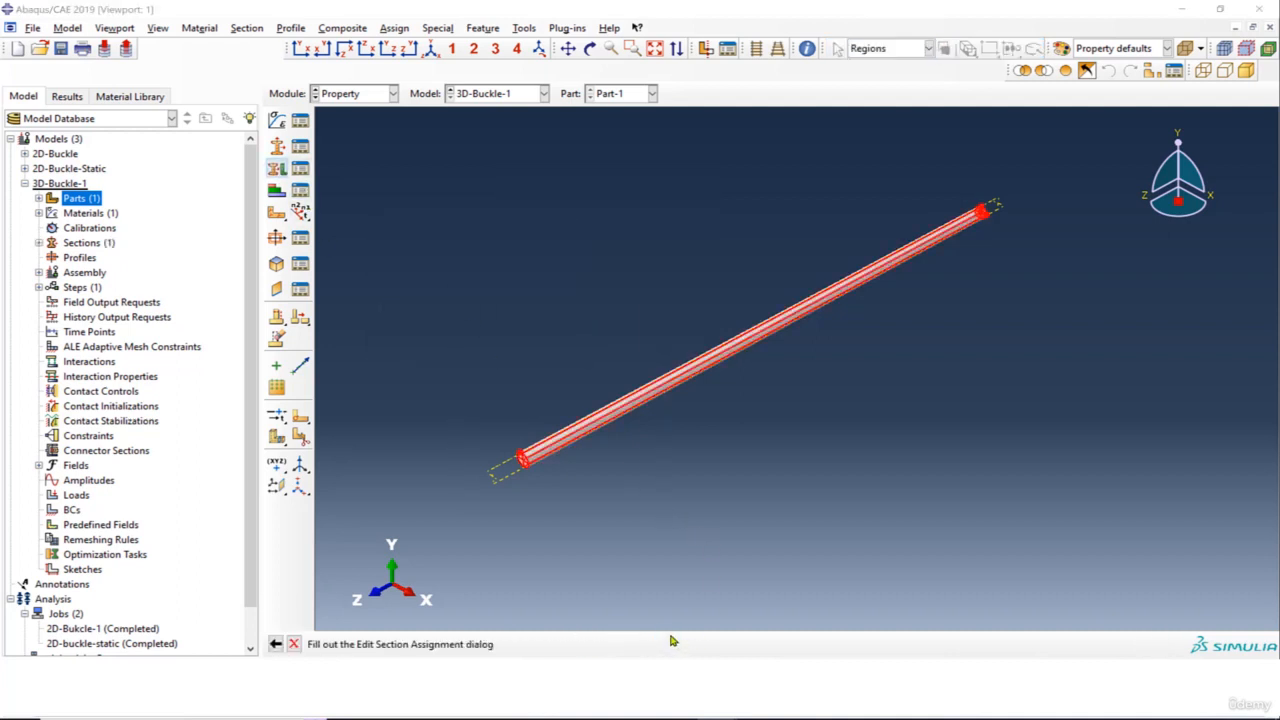
click(521, 305)
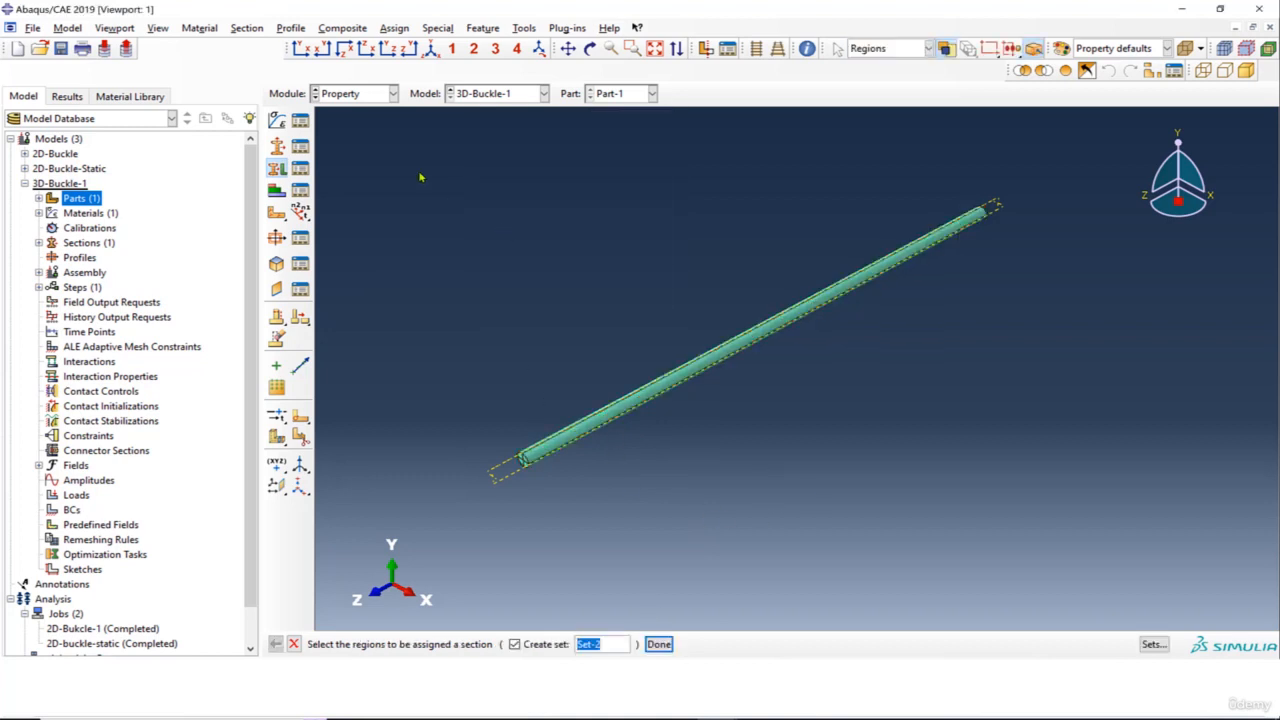
Create a dependent instance of Part-1 in the Assembly module.
click(360, 95)
click(362, 139)
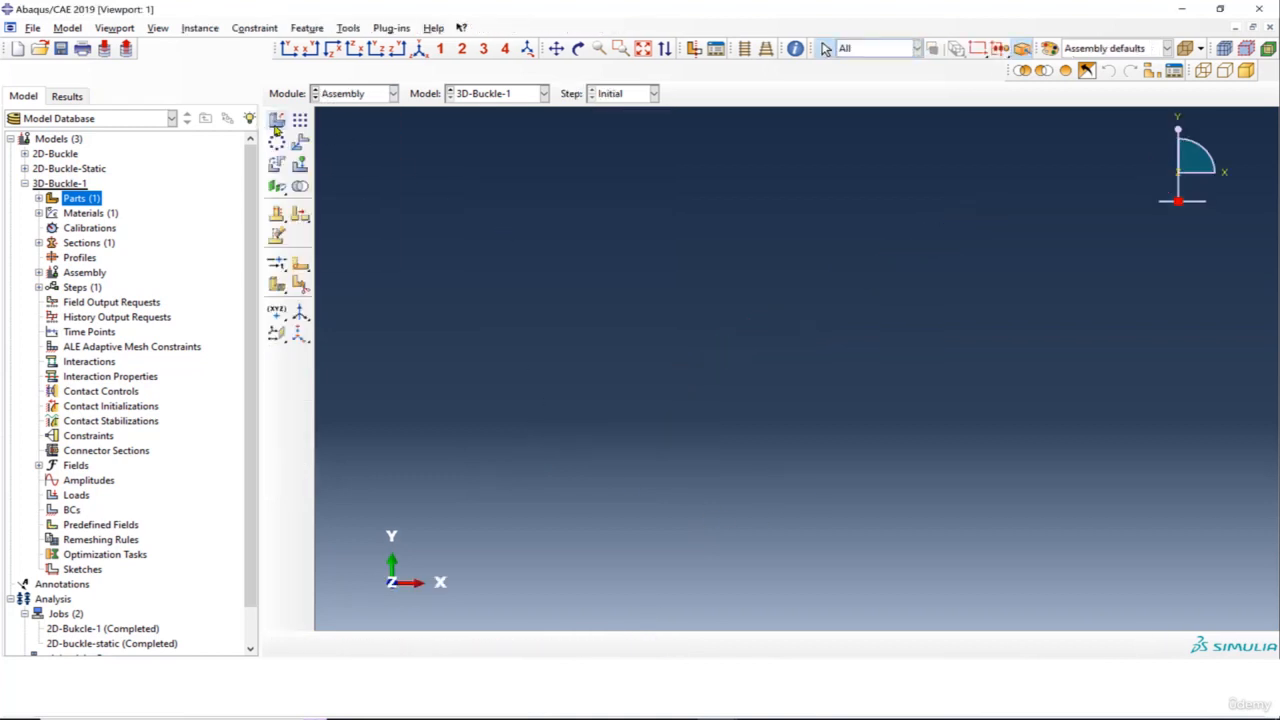
click(276, 121)
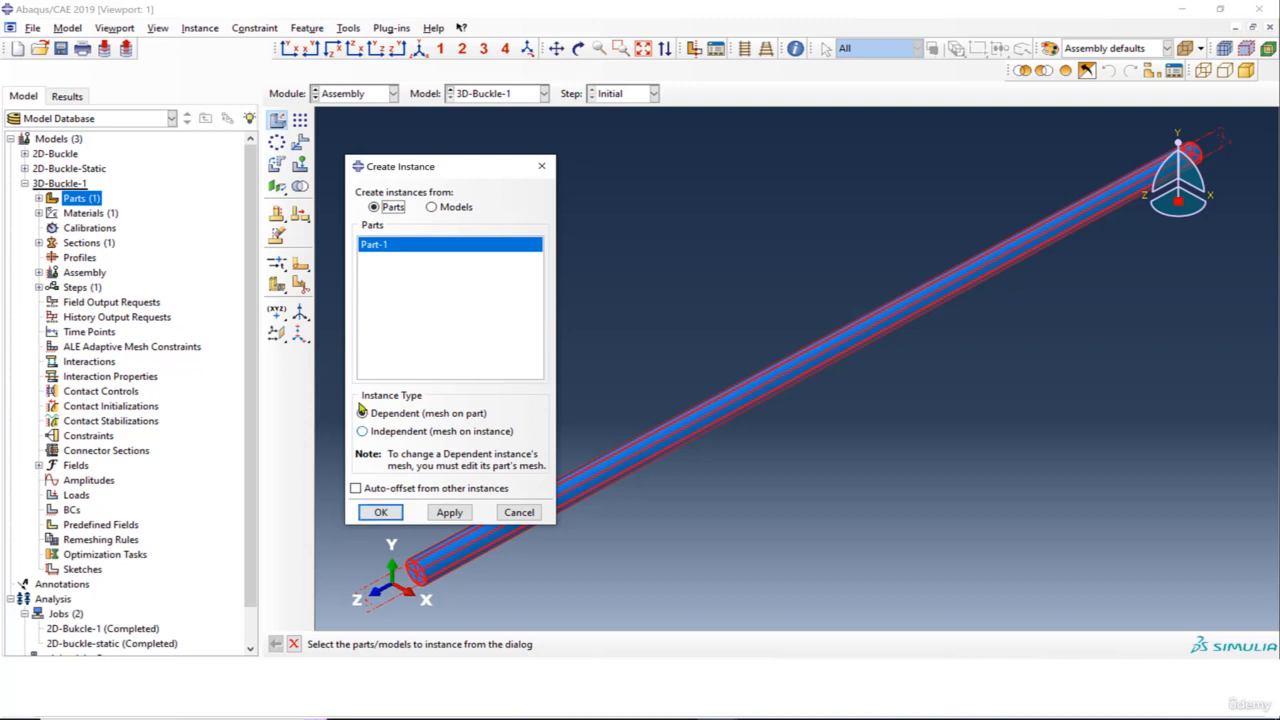
click(381, 512)
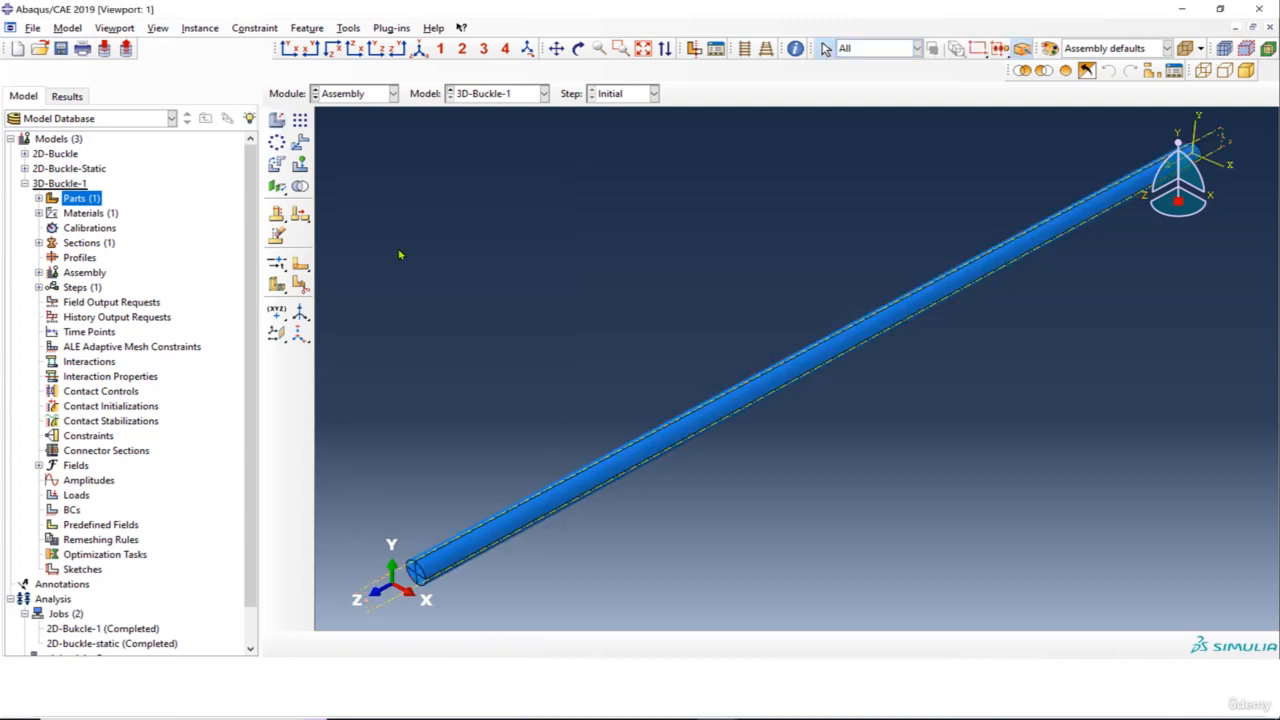
In the Step module, create a linear perturbation Buckle step after Initial, requesting 2 eigenvalues.
click(362, 94)
click(350, 154)
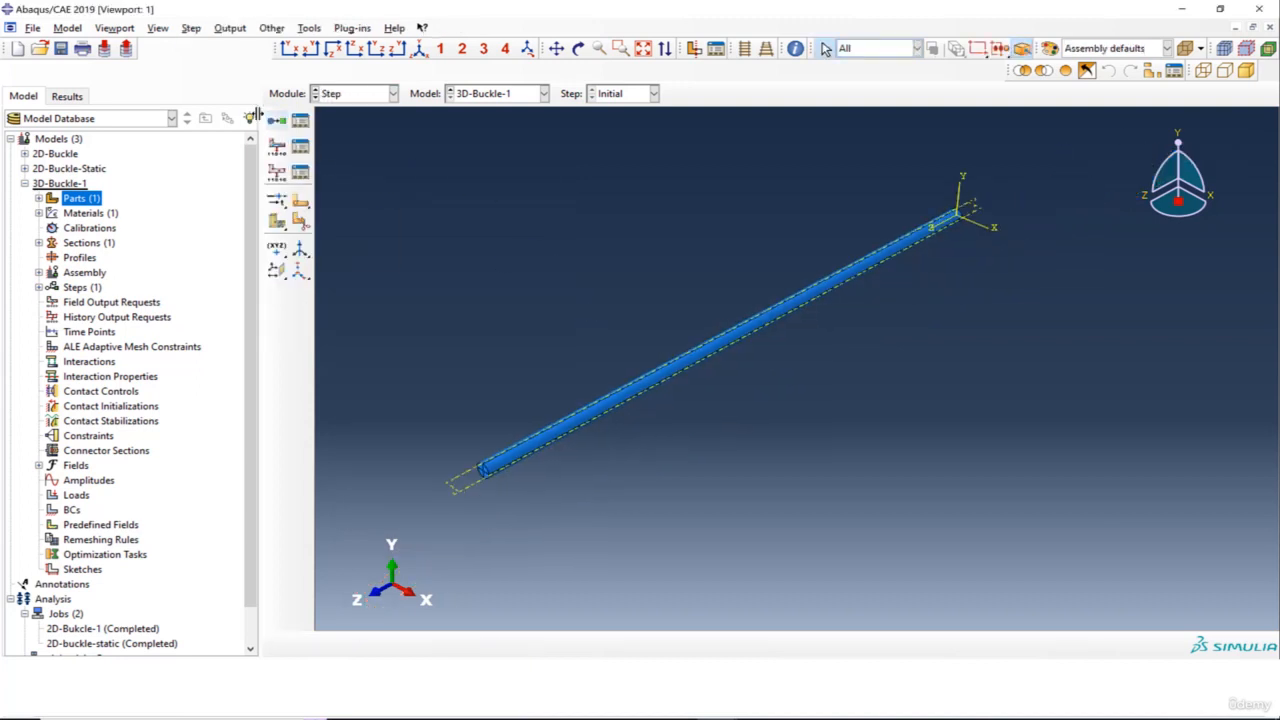
click(276, 121)
click(398, 417)
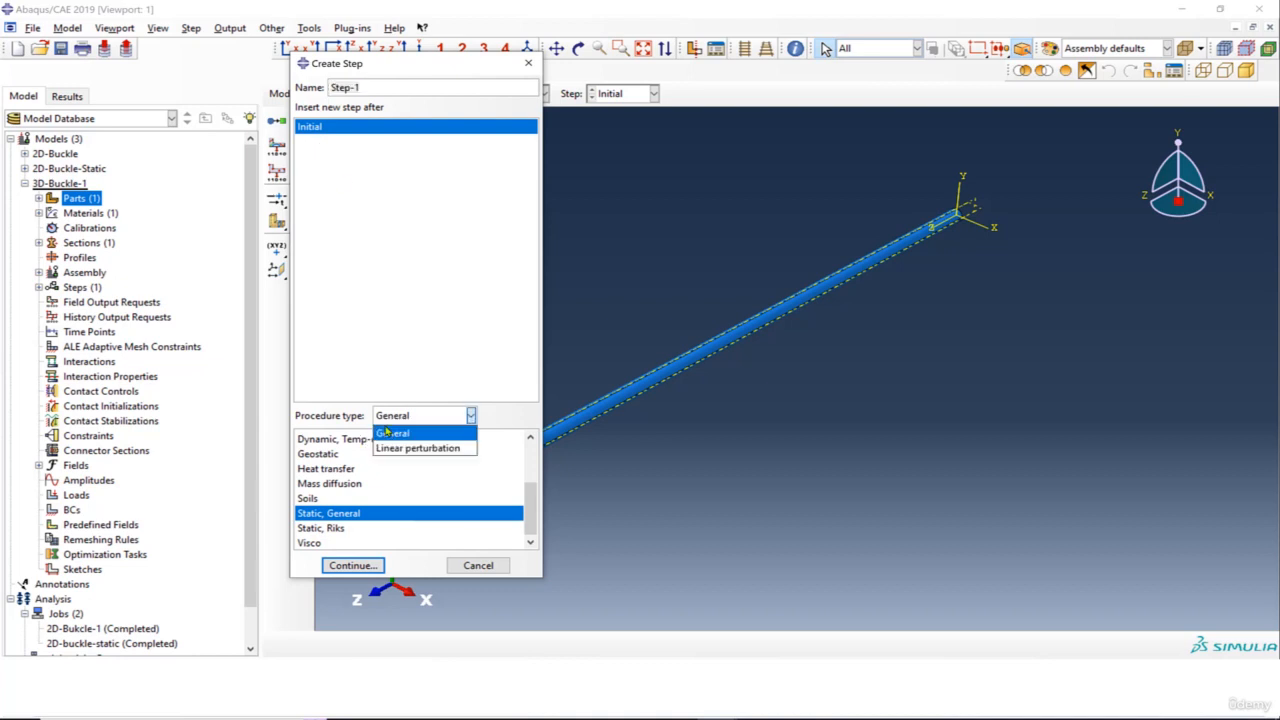
click(405, 448)
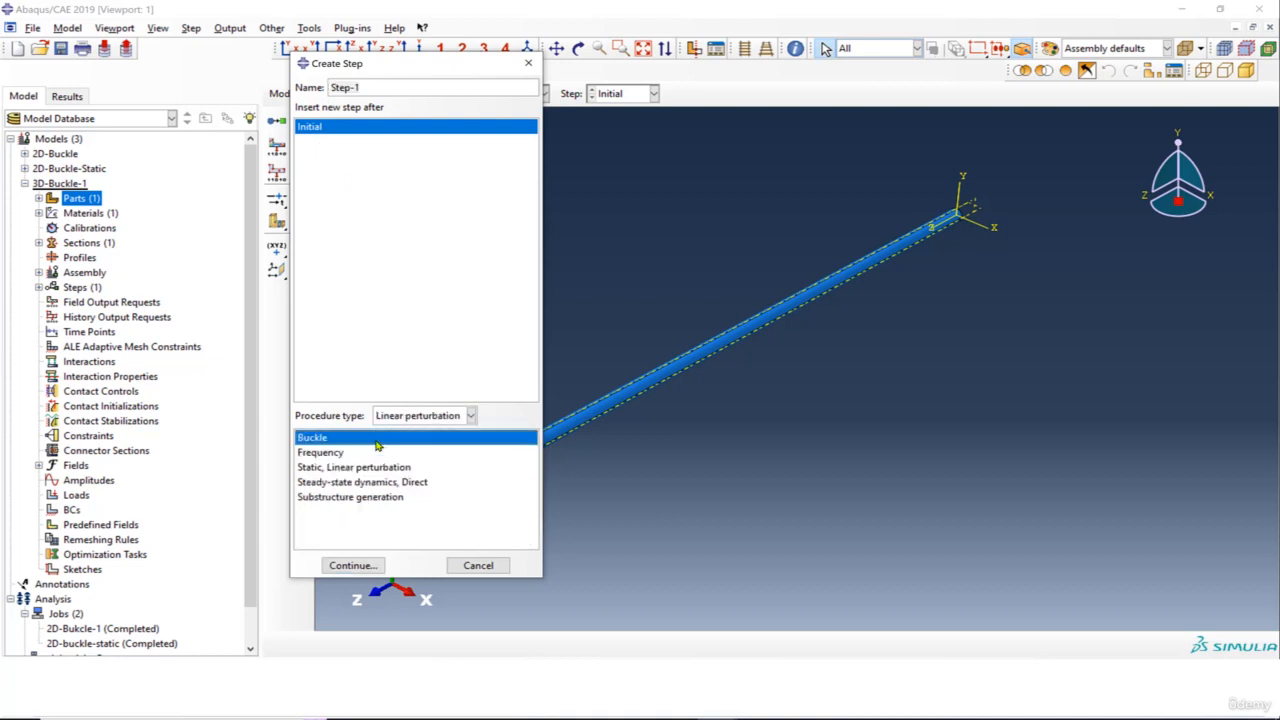
click(352, 566)
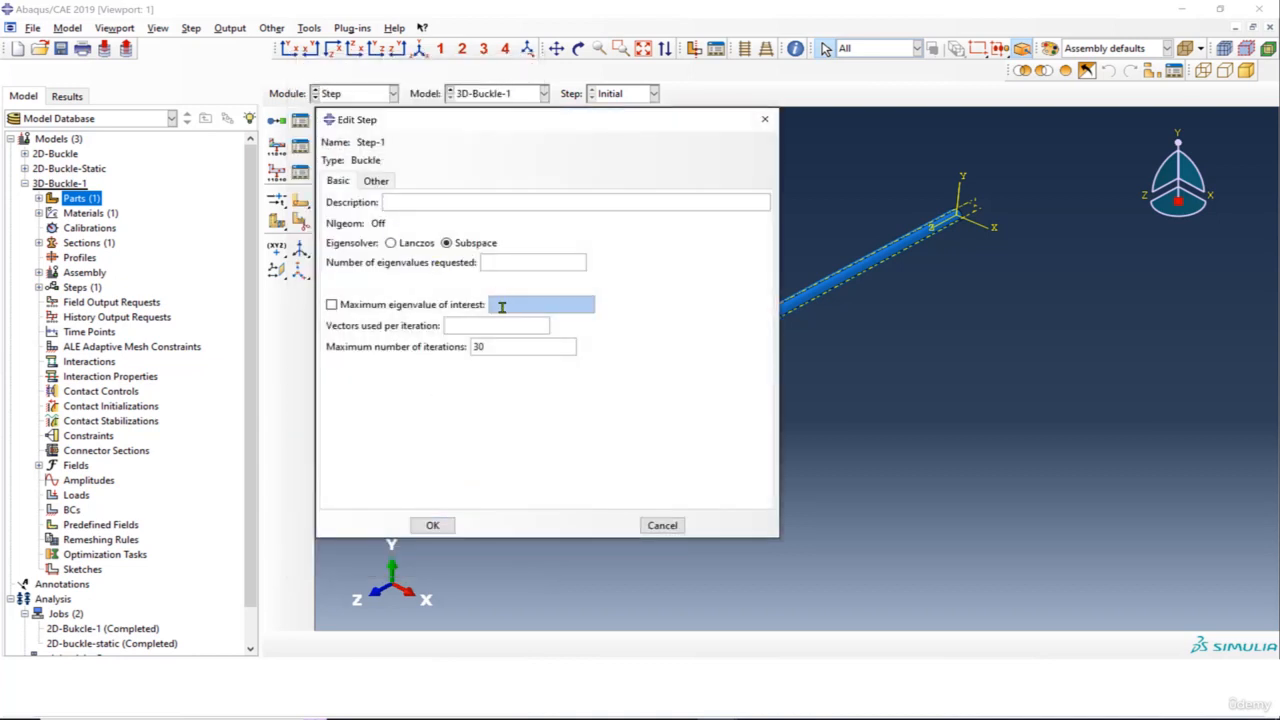
text(2)
click(441, 527)
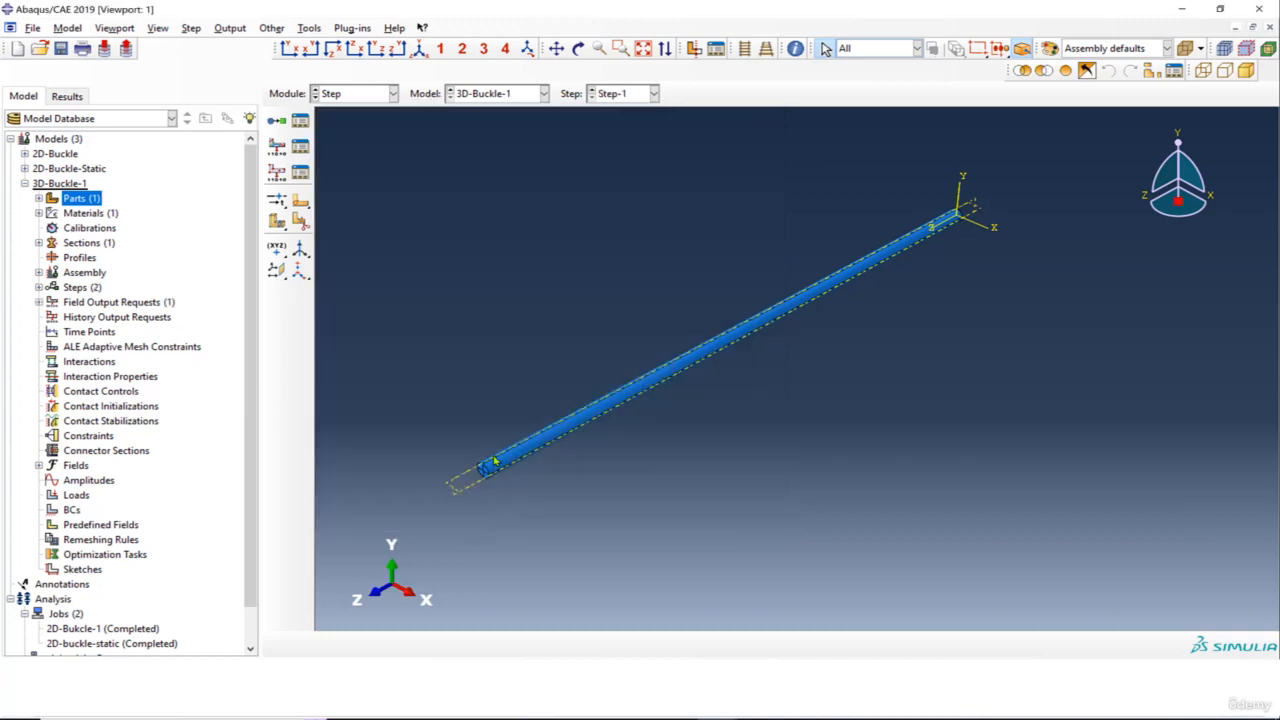
Switch to the Interaction module and examine the centre of the column's end face at the coordinate origin.
click(354, 96)
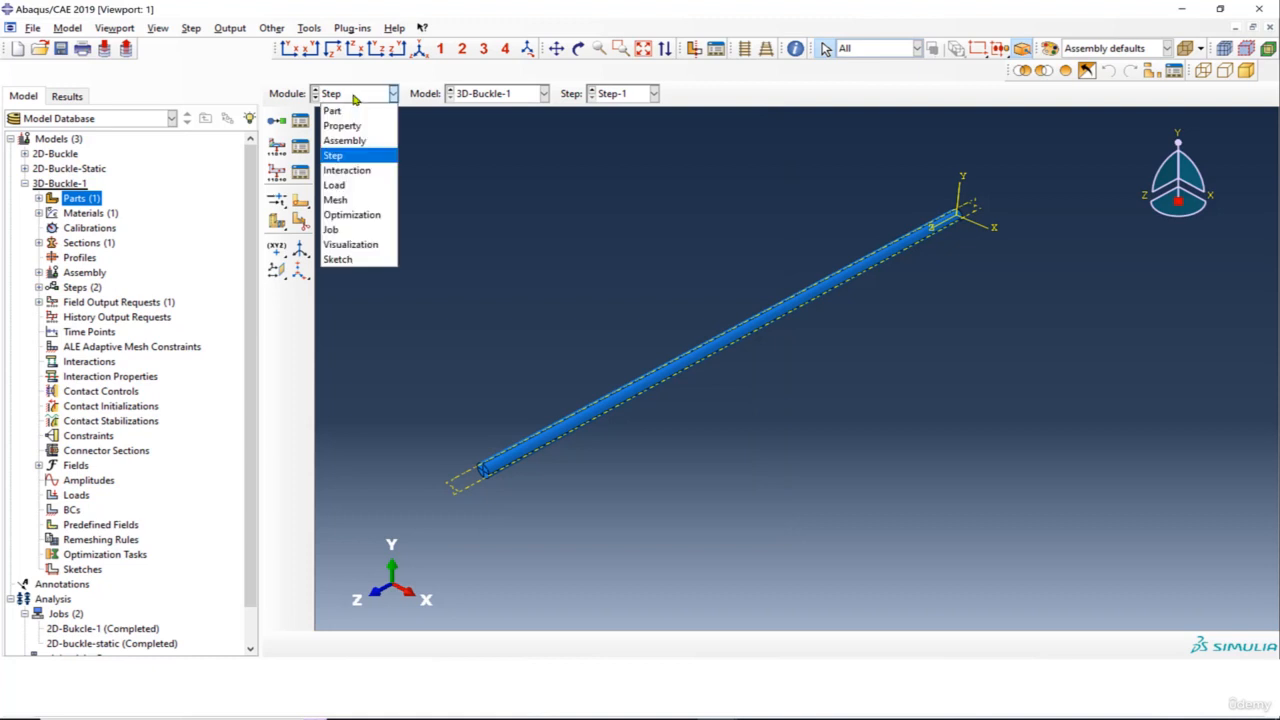
click(368, 172)
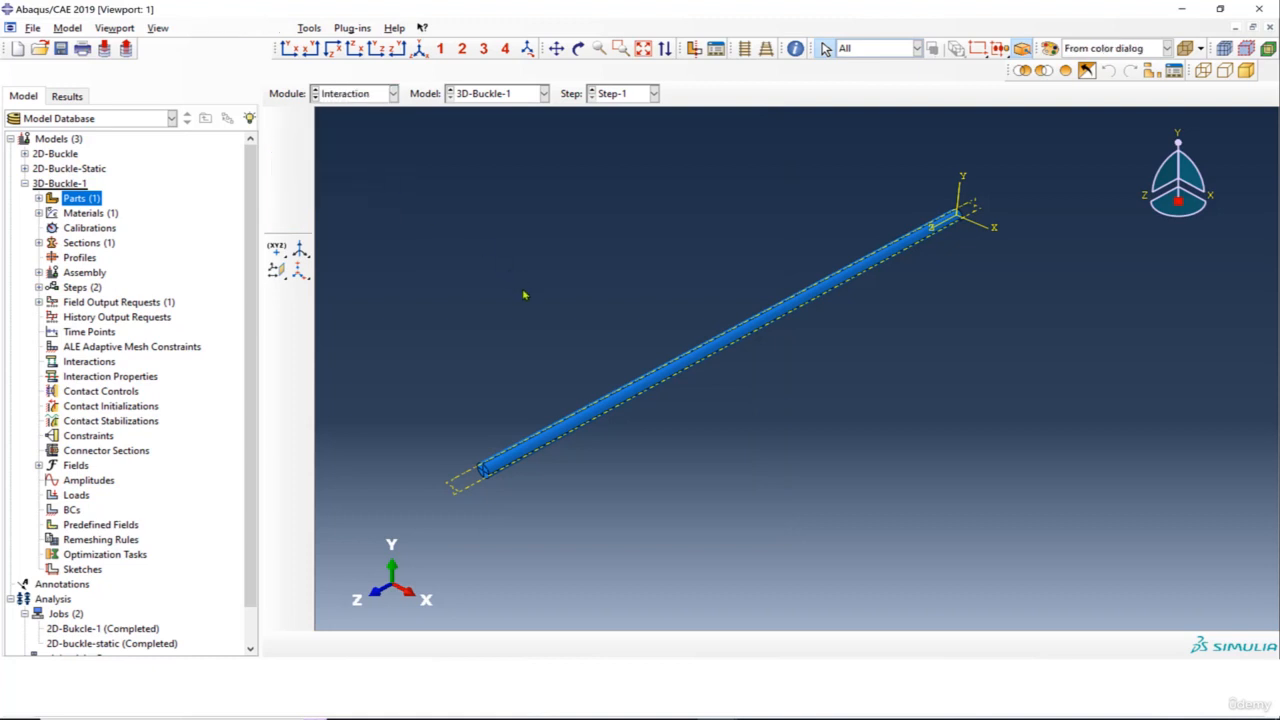
scroll(526, 297, down, 1)
ctrl+alt+drag(645, 329, 792, 300)
scroll(770, 228, up, 5)
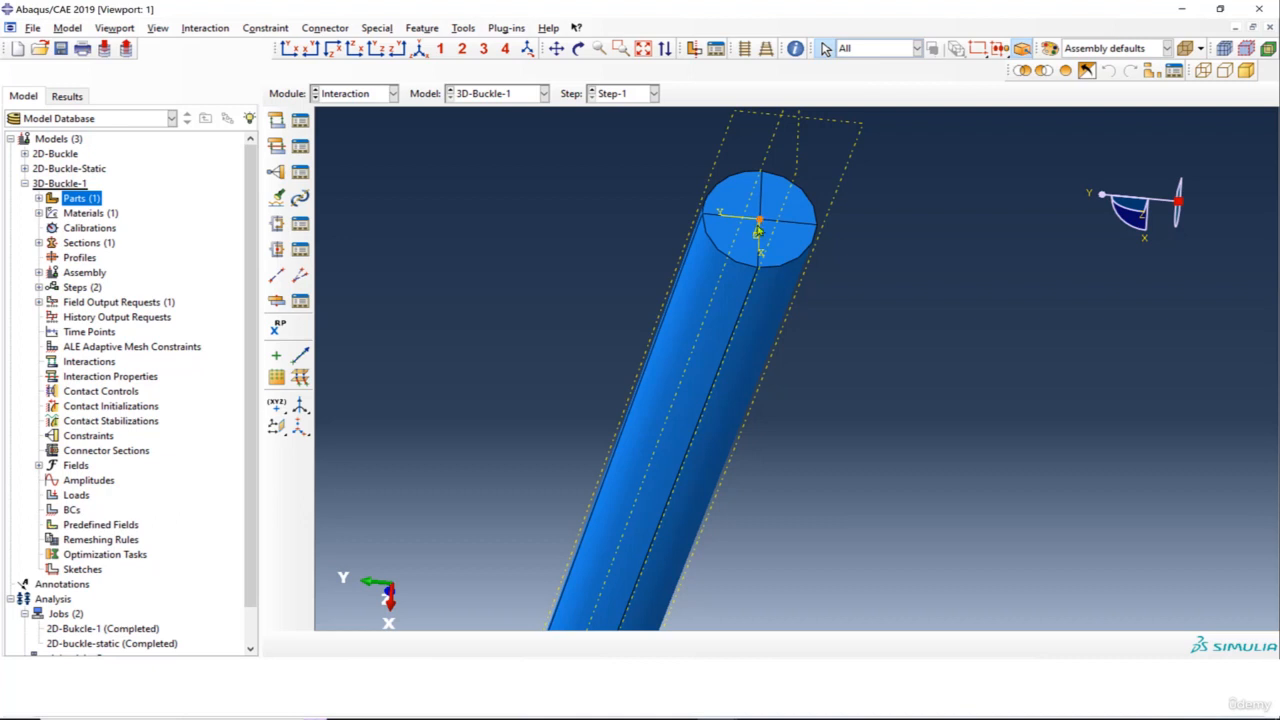
ctrl+alt+drag(751, 200, 686, 220)
scroll(685, 133, up, 5)
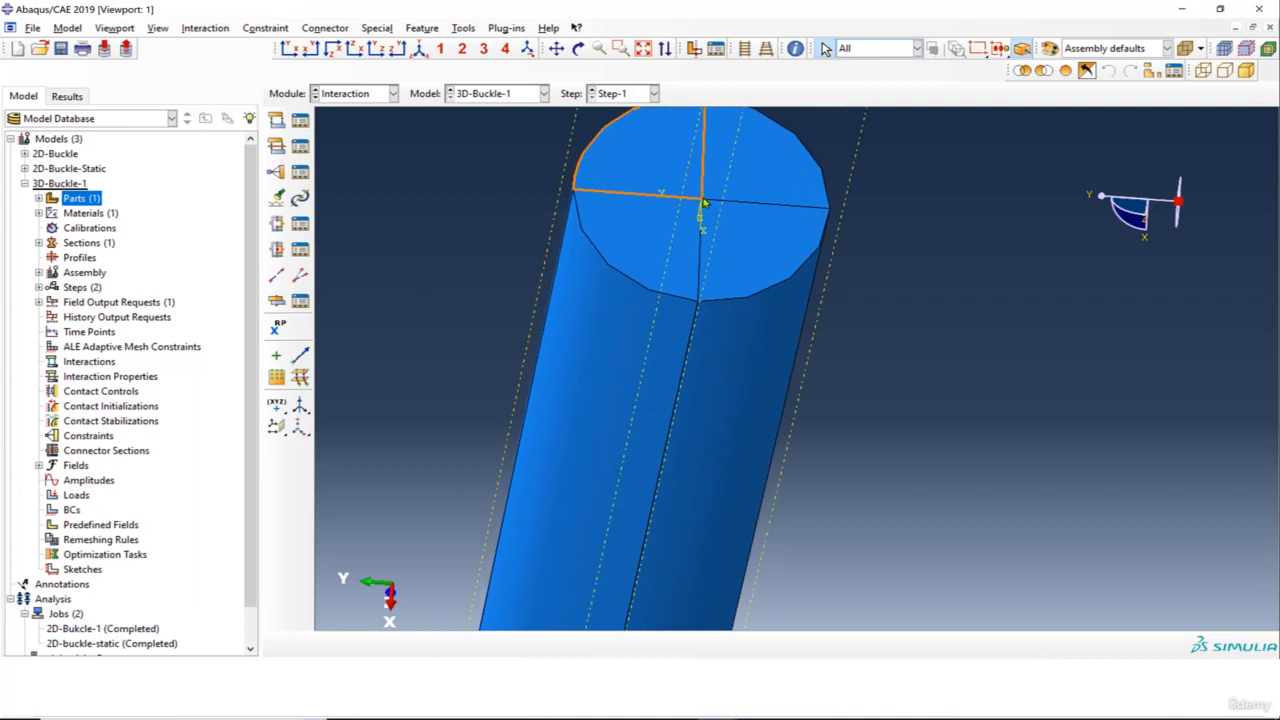
scroll(703, 197, down, 8)
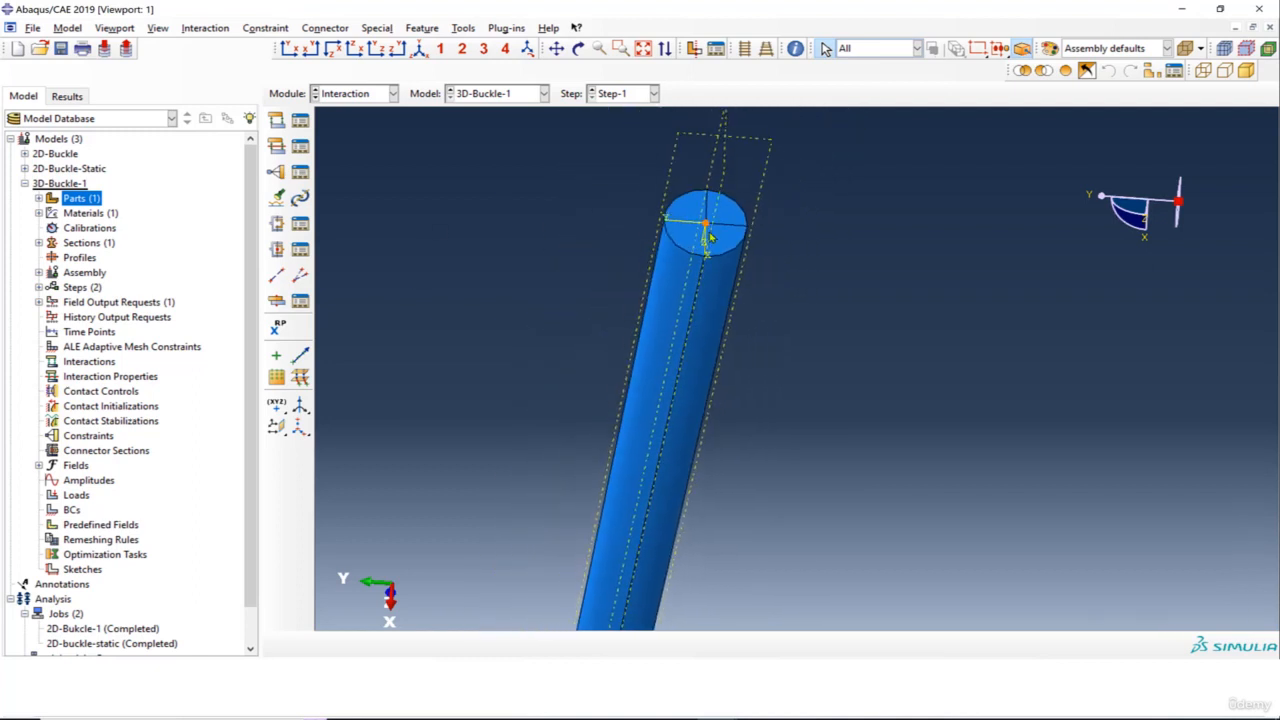
scroll(716, 232, down, 2)
Create a datum point offset 0,0,10 from the centre of the end face opposite the origin.
ctrl+alt+drag(717, 208, 798, 438)
scroll(712, 410, up, 3)
ctrl+alt+drag(591, 302, 817, 414)
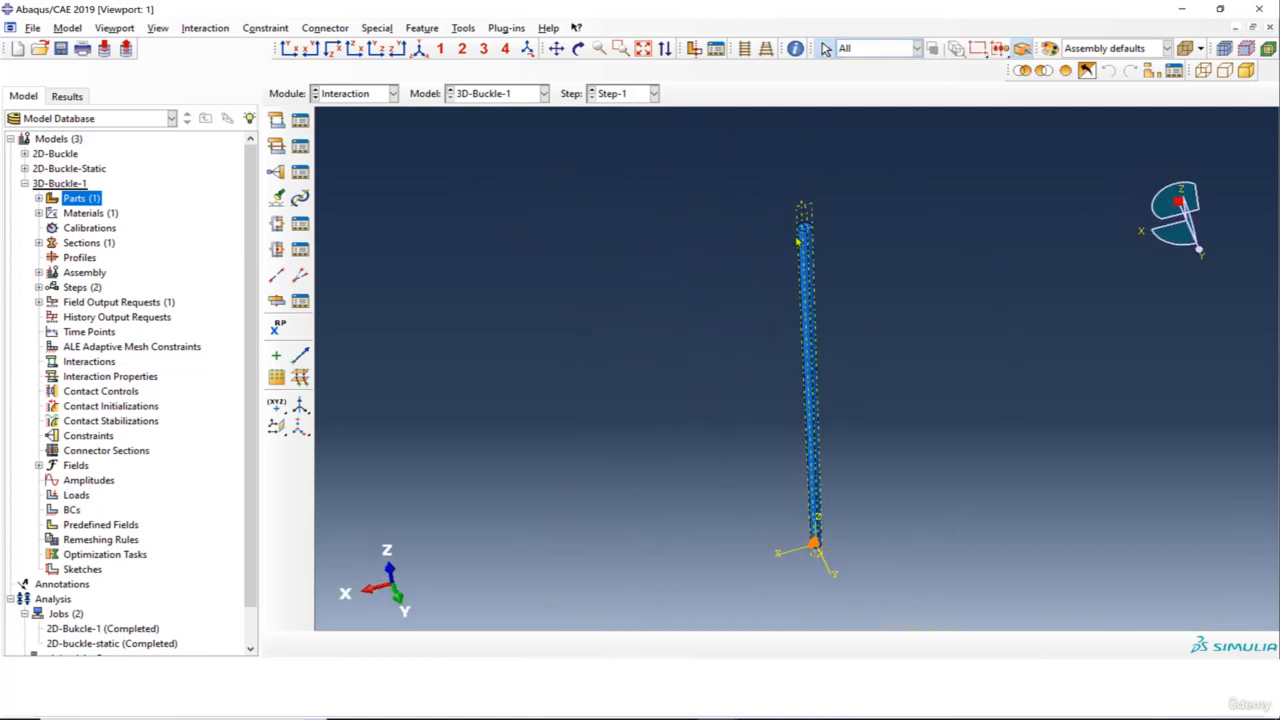
scroll(798, 240, up, 8)
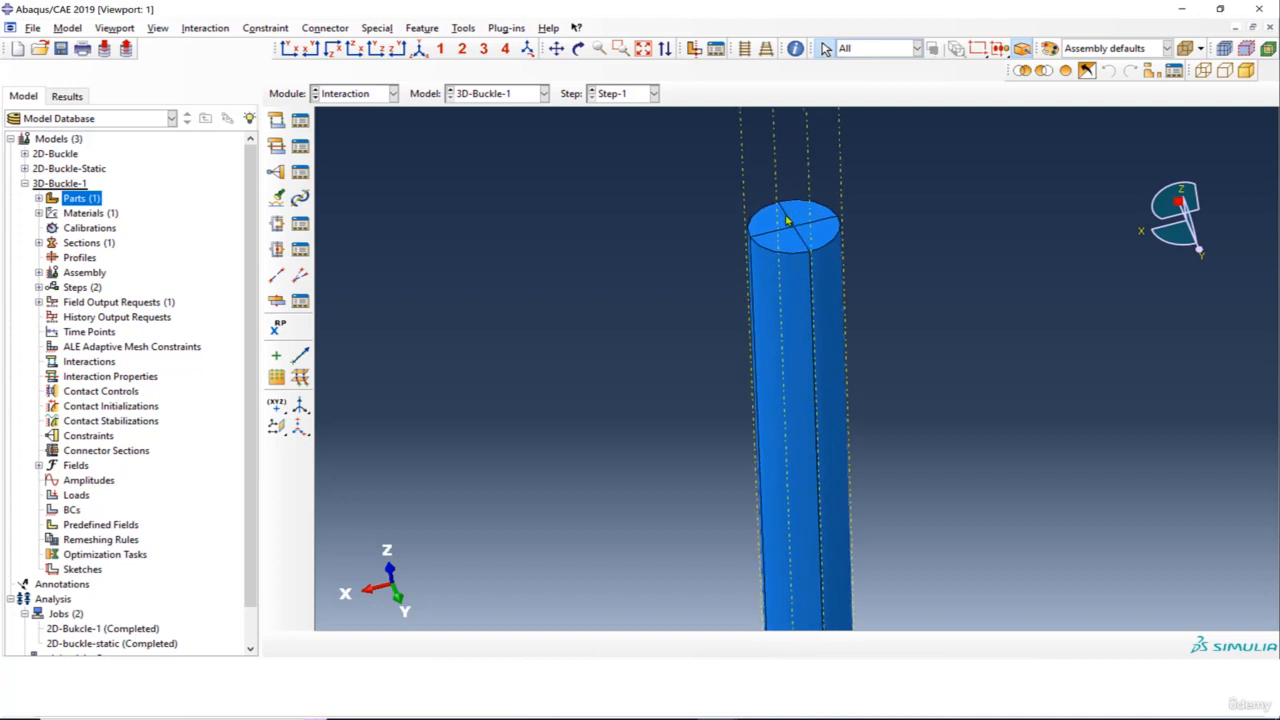
mouse_move(787, 220)
ctrl+alt+mouse_down()
mouse_move(801, 210)
mouse_move(770, 218)
ctrl+alt+mouse_up()
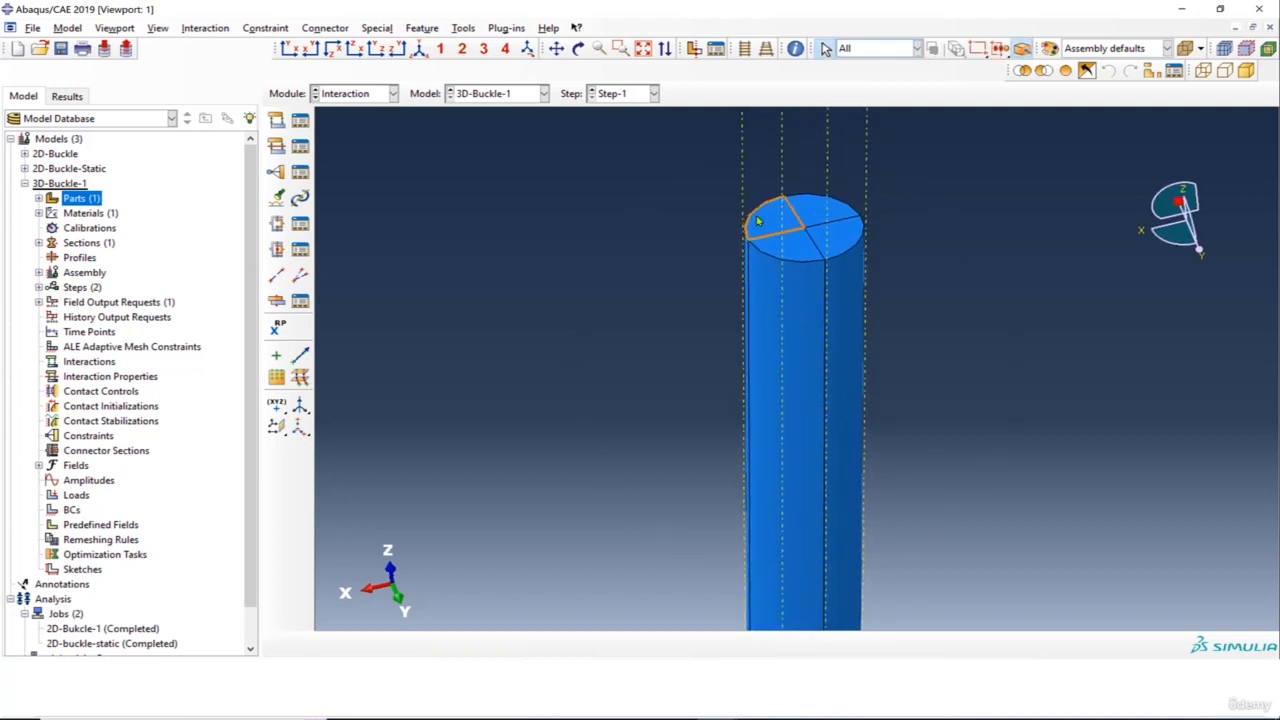
scroll(758, 222, up, 3)
drag(277, 405, 328, 406)
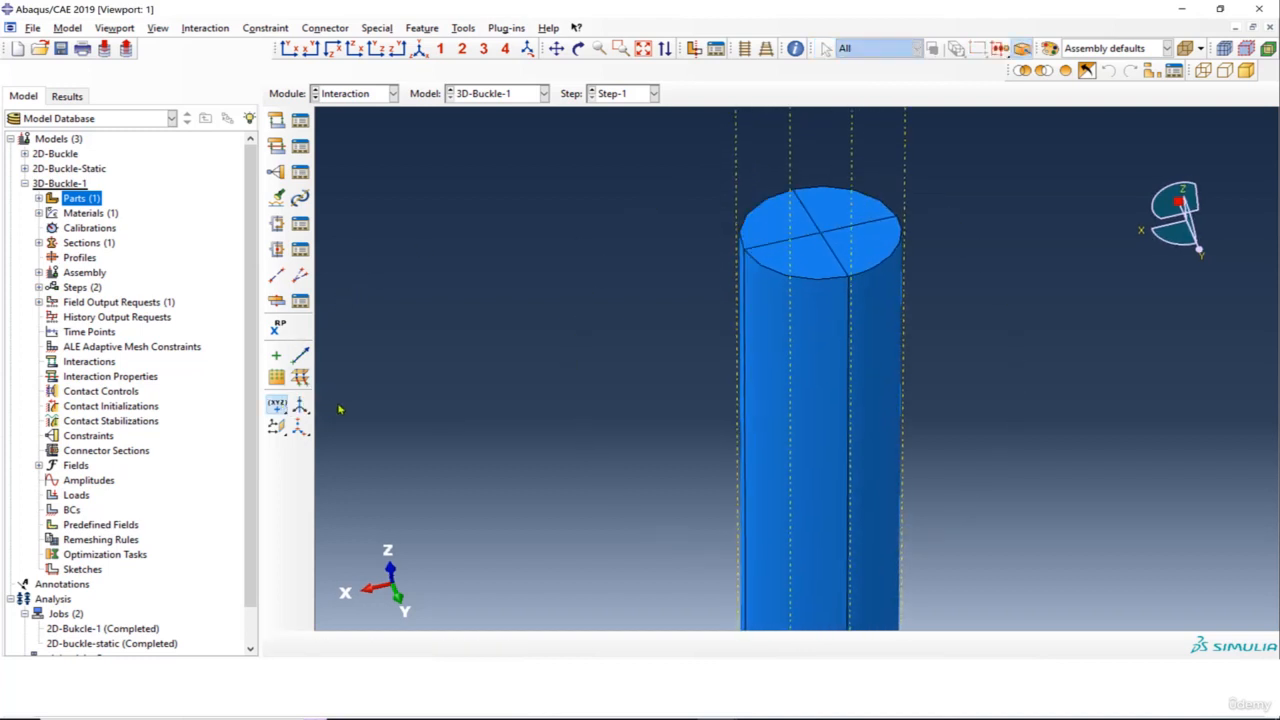
click(820, 234)
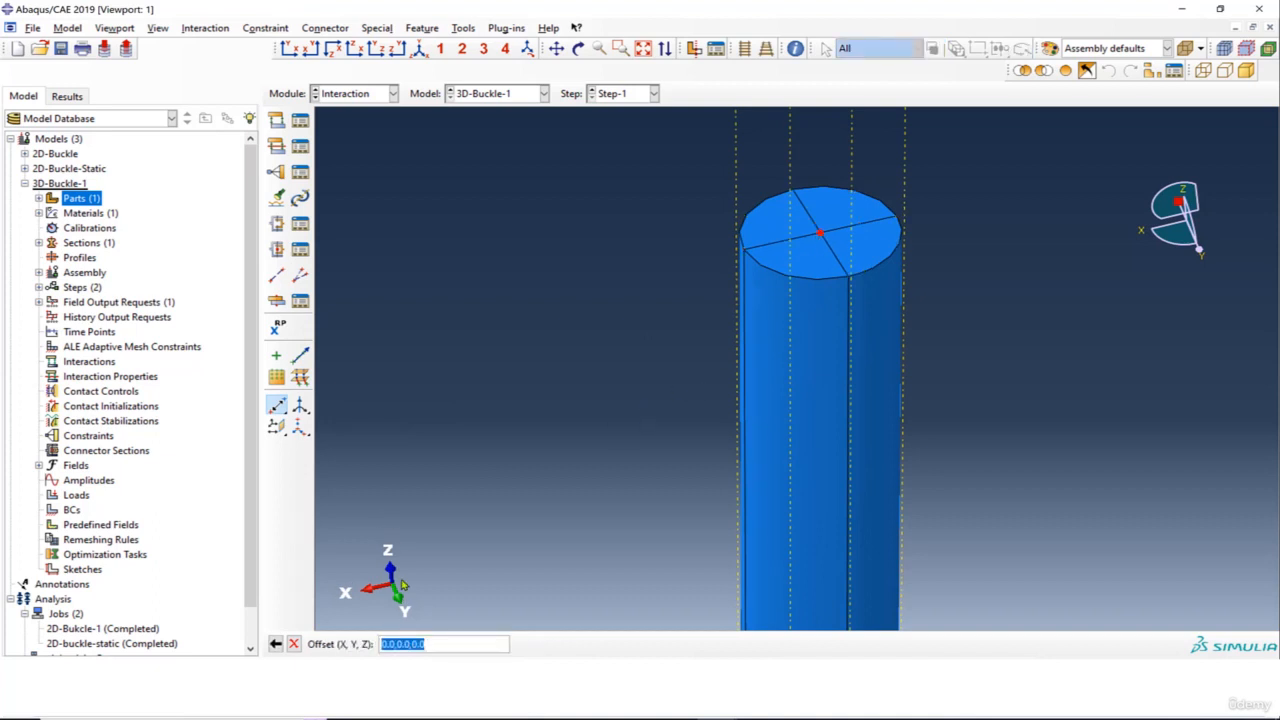
text(0,0,10)
key(Return)
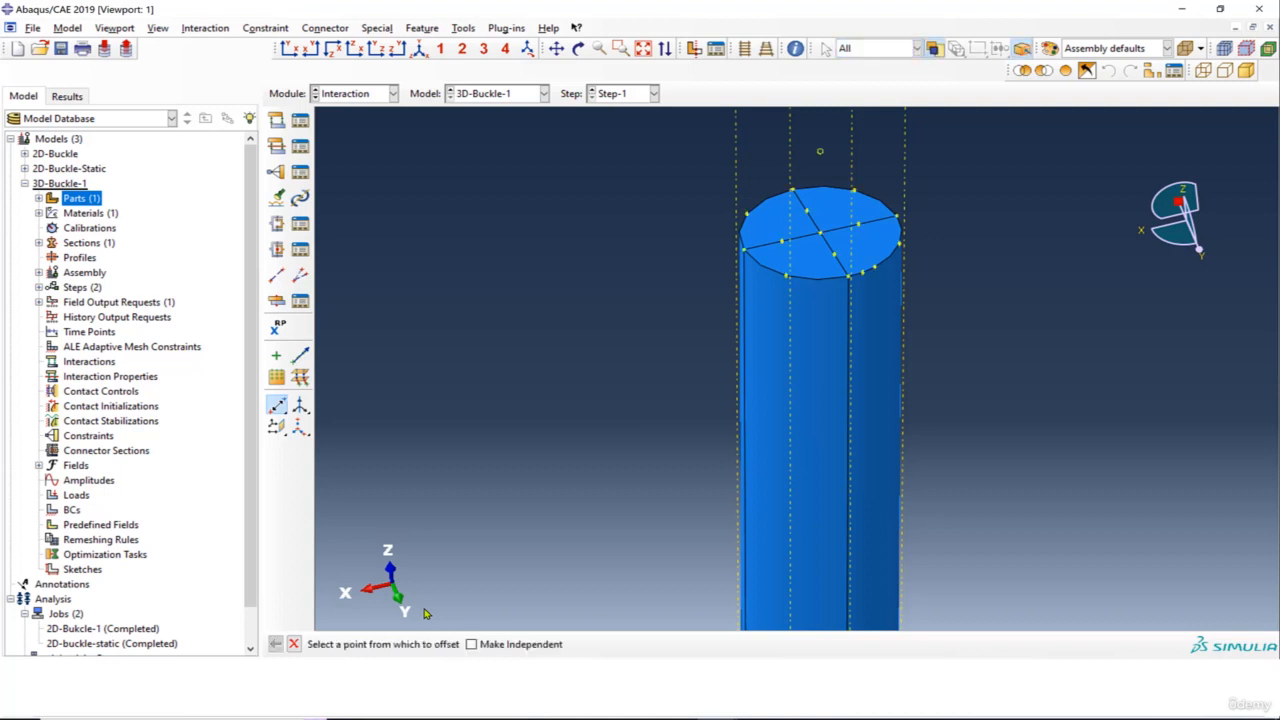
scroll(826, 161, up, 2)
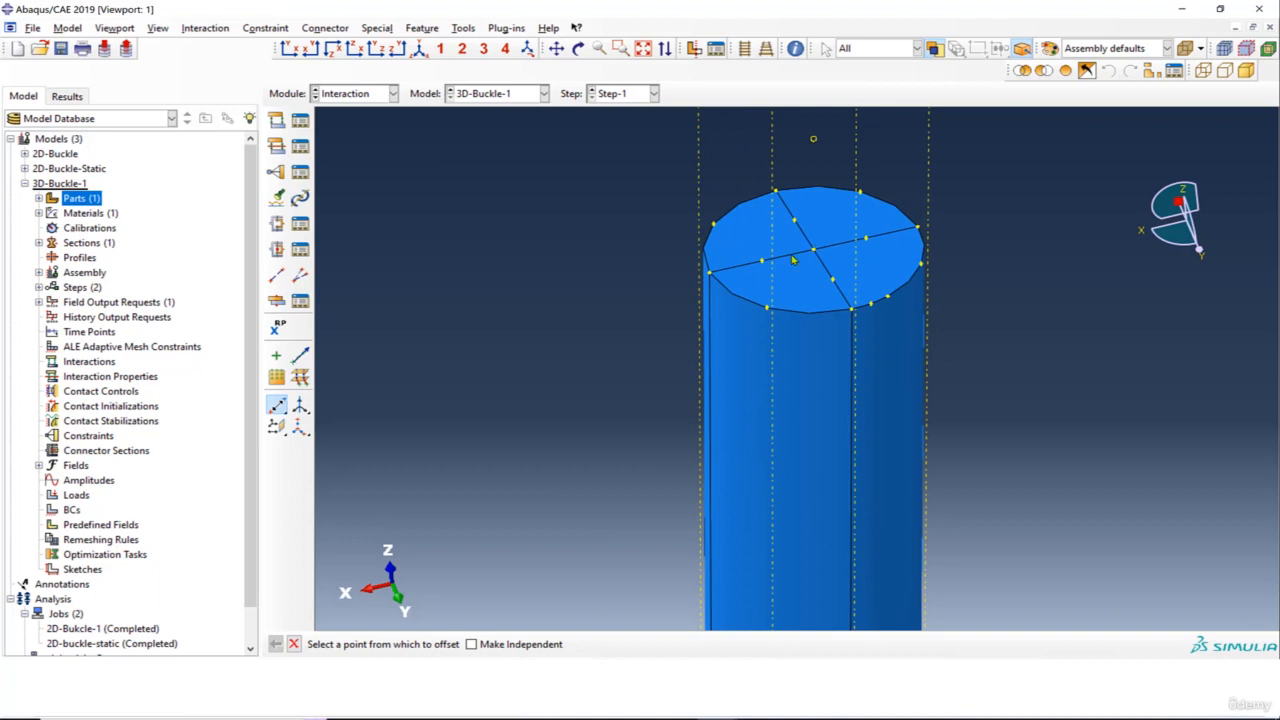
click(276, 171)
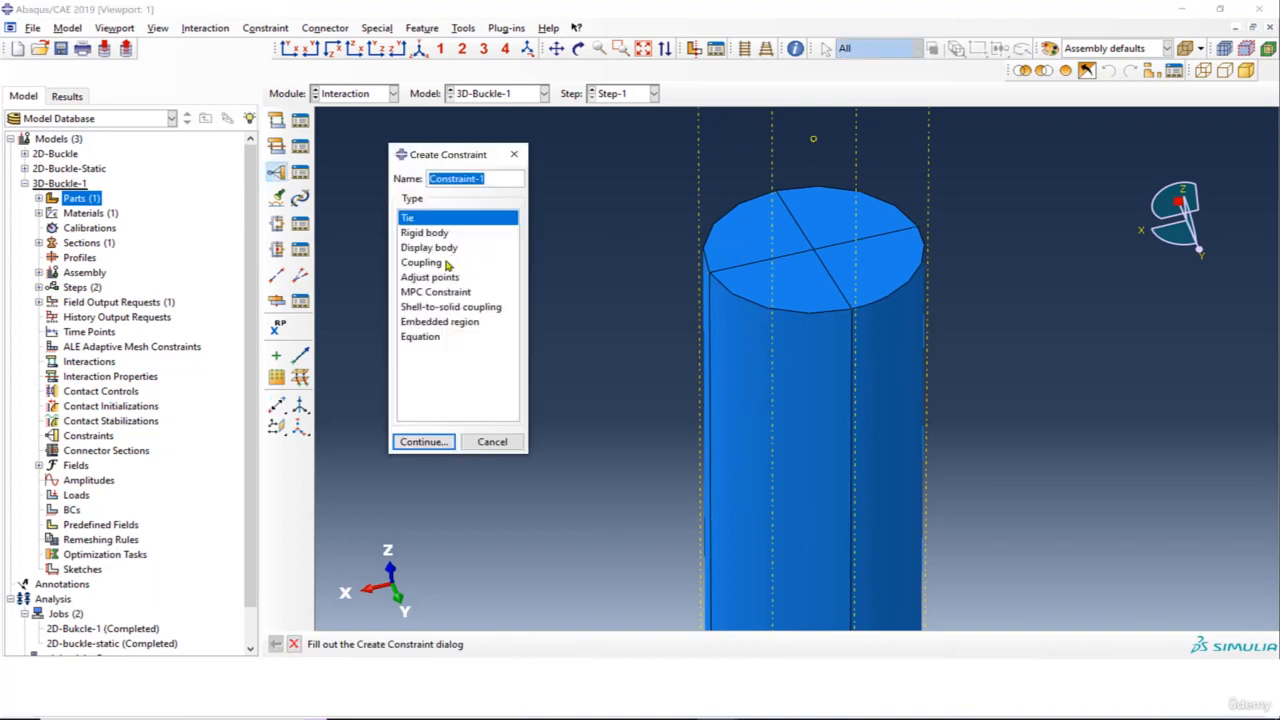
click(447, 264)
click(422, 442)
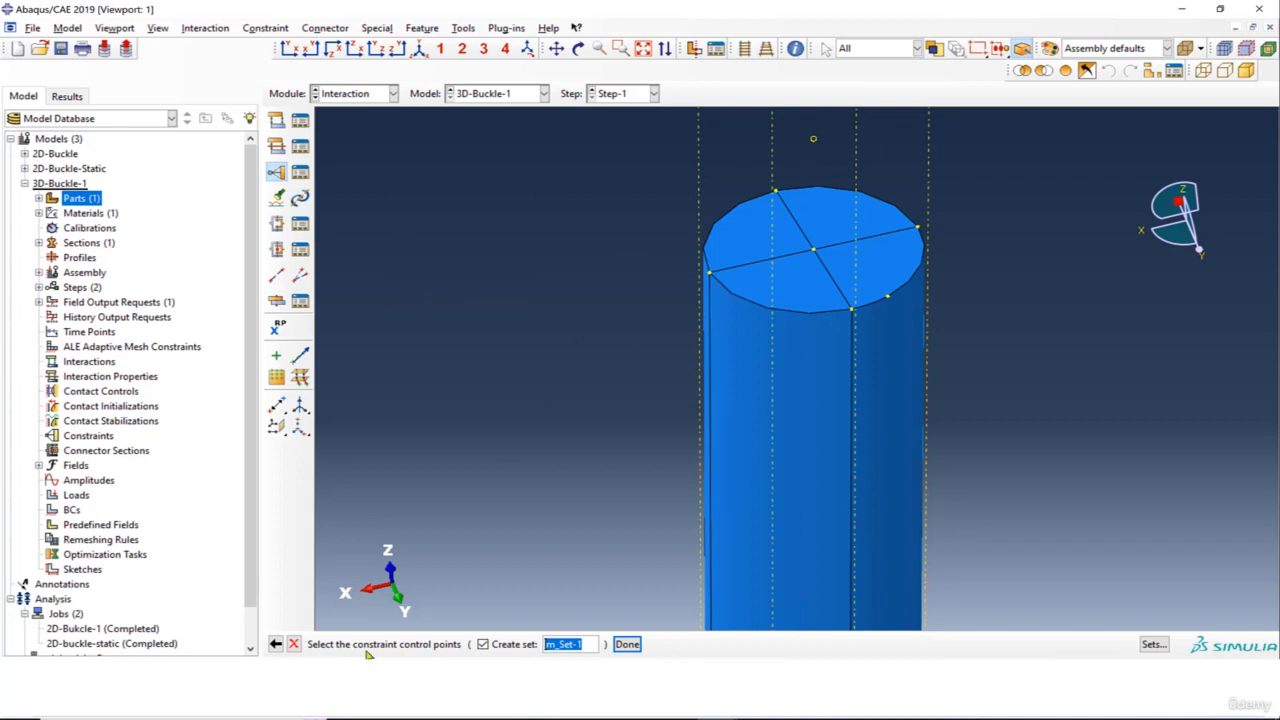
Place a reference point on the datum point beyond the column's end face and use it as the control point of a new Coupling constraint.
click(278, 326)
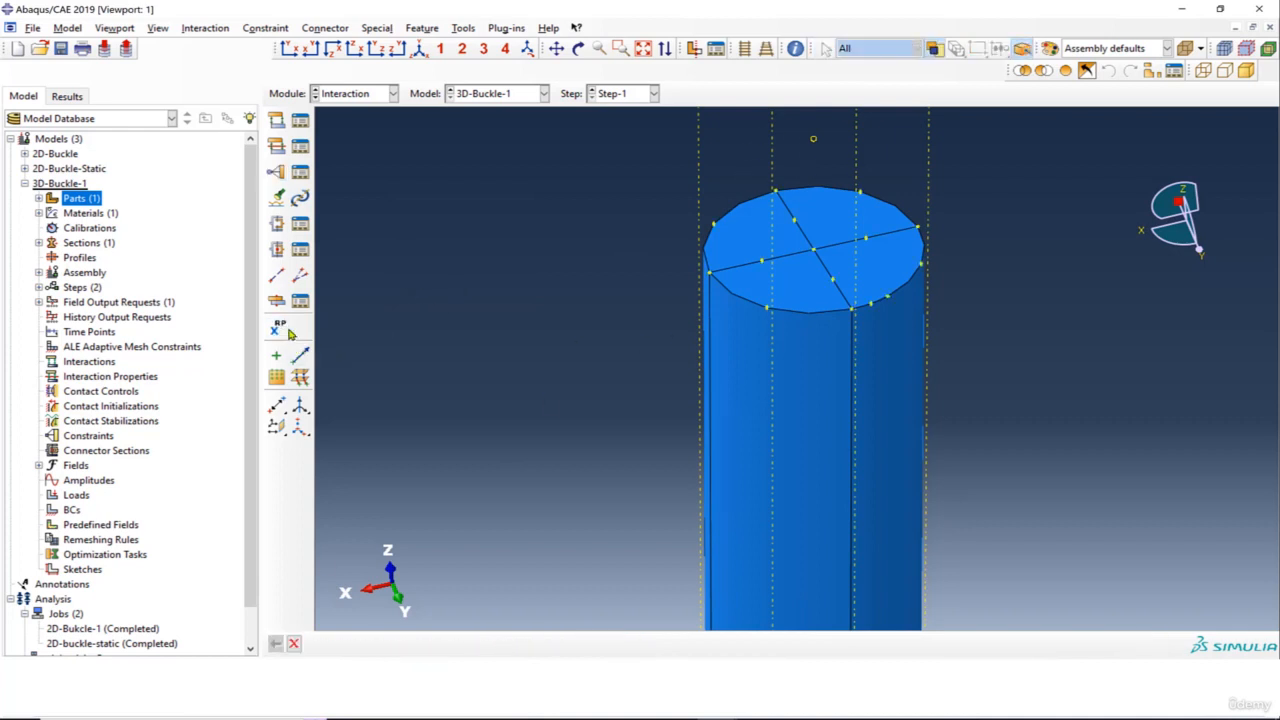
click(813, 141)
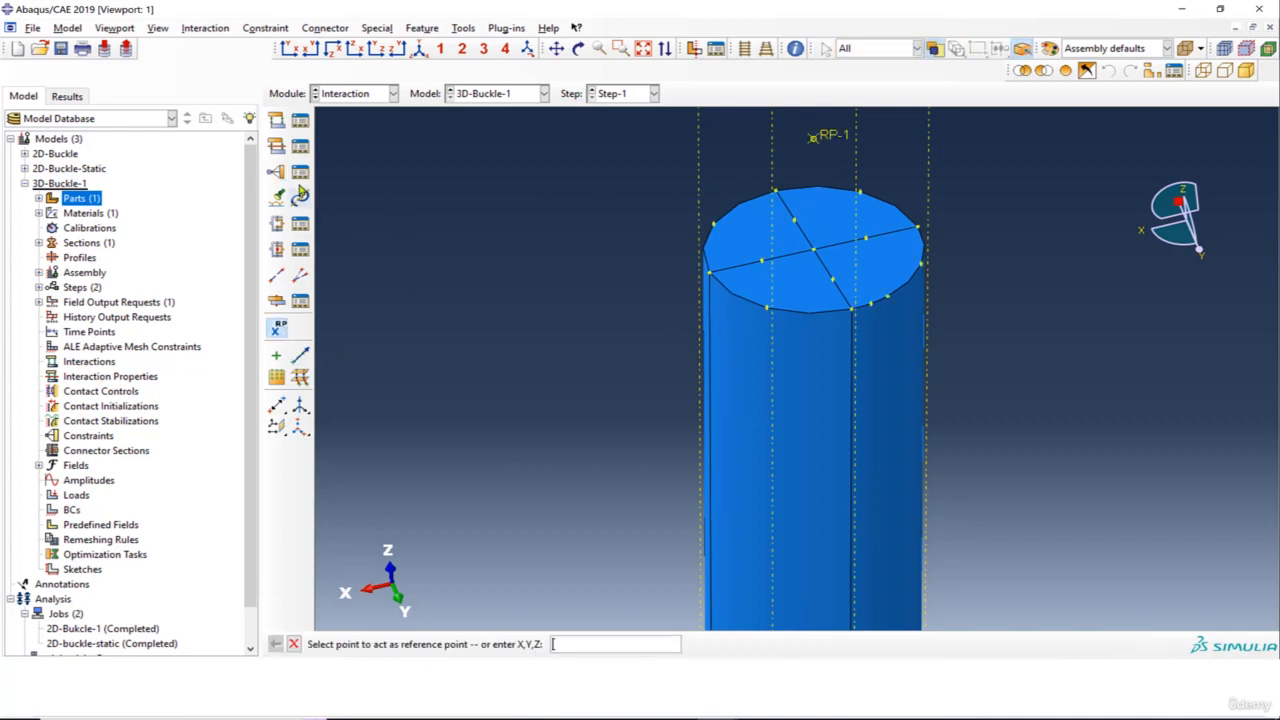
click(276, 171)
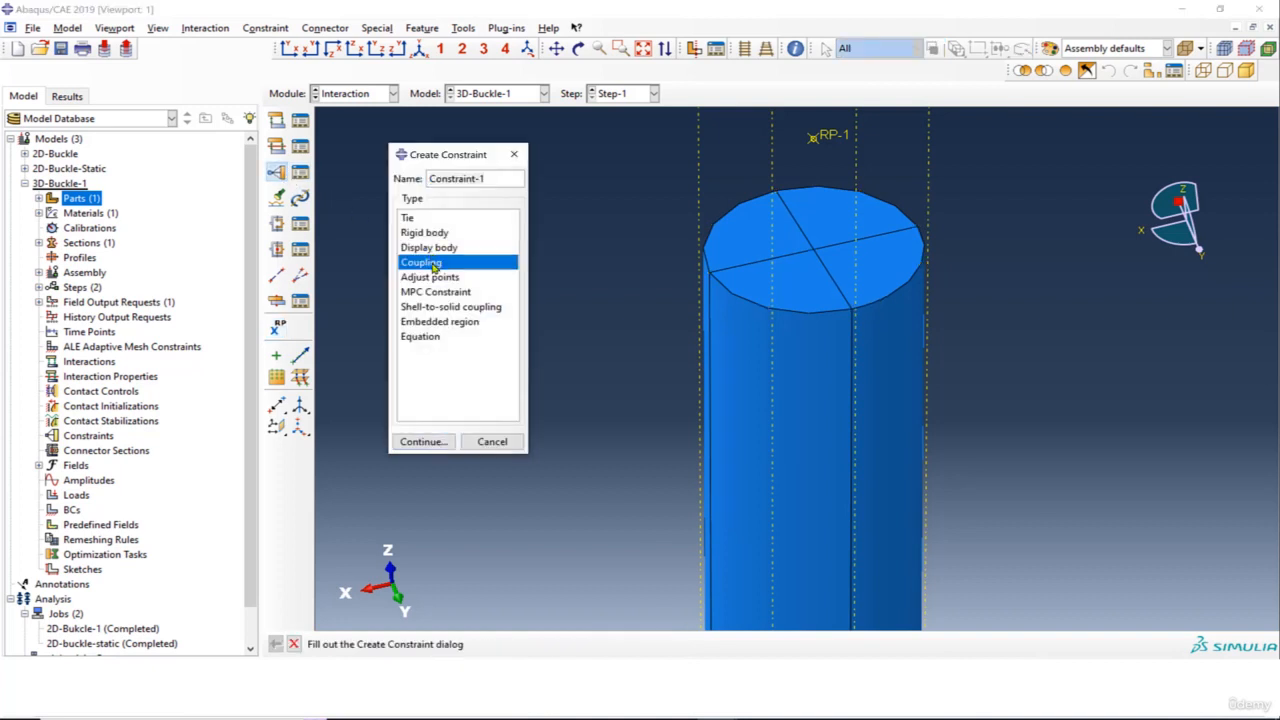
click(422, 441)
click(813, 141)
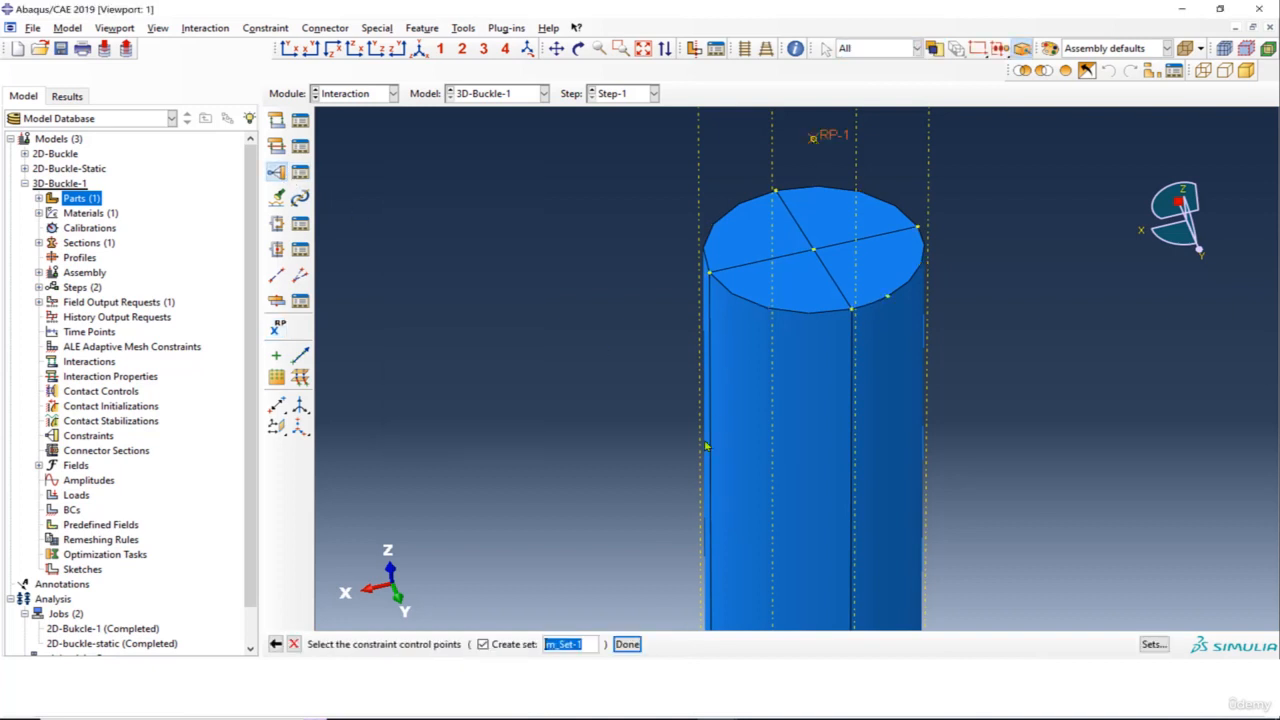
click(627, 644)
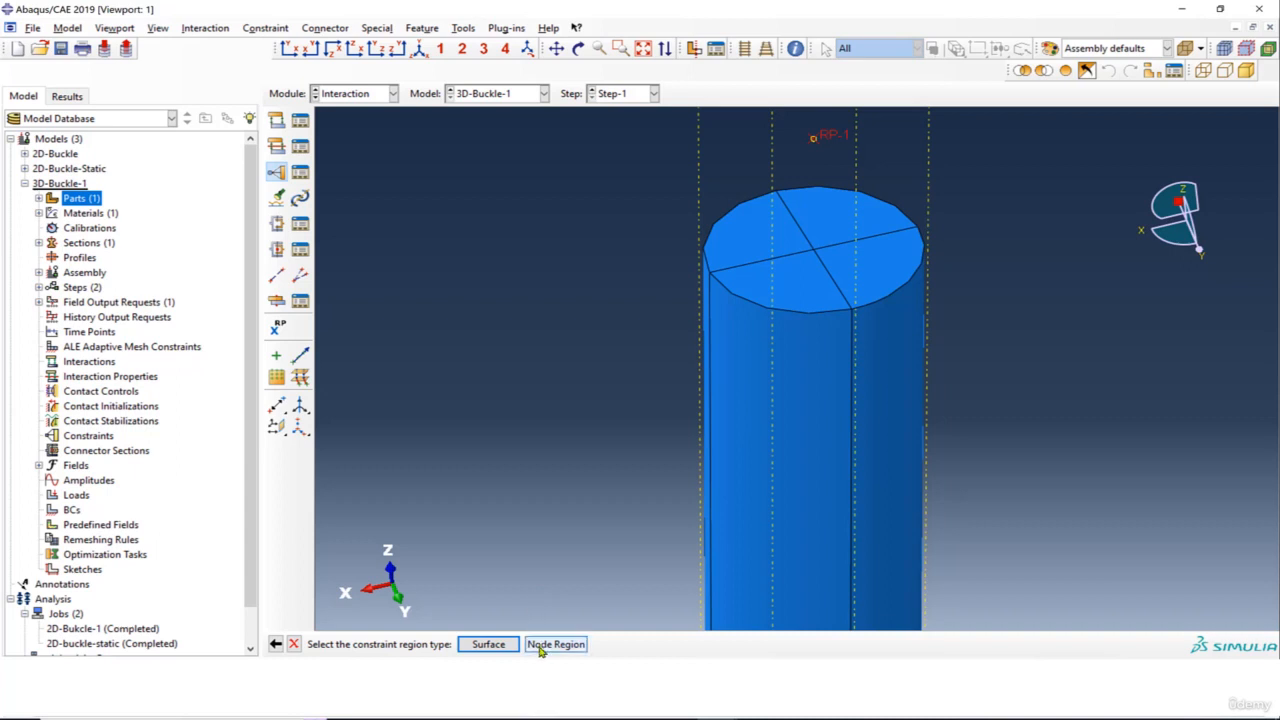
Couple the four quadrants of the end face as a node region to the control point, using Kinematic coupling with all six degrees of freedom constrained.
click(557, 644)
click(764, 243)
shift+click(857, 228)
shift+click(854, 247)
shift+click(796, 299)
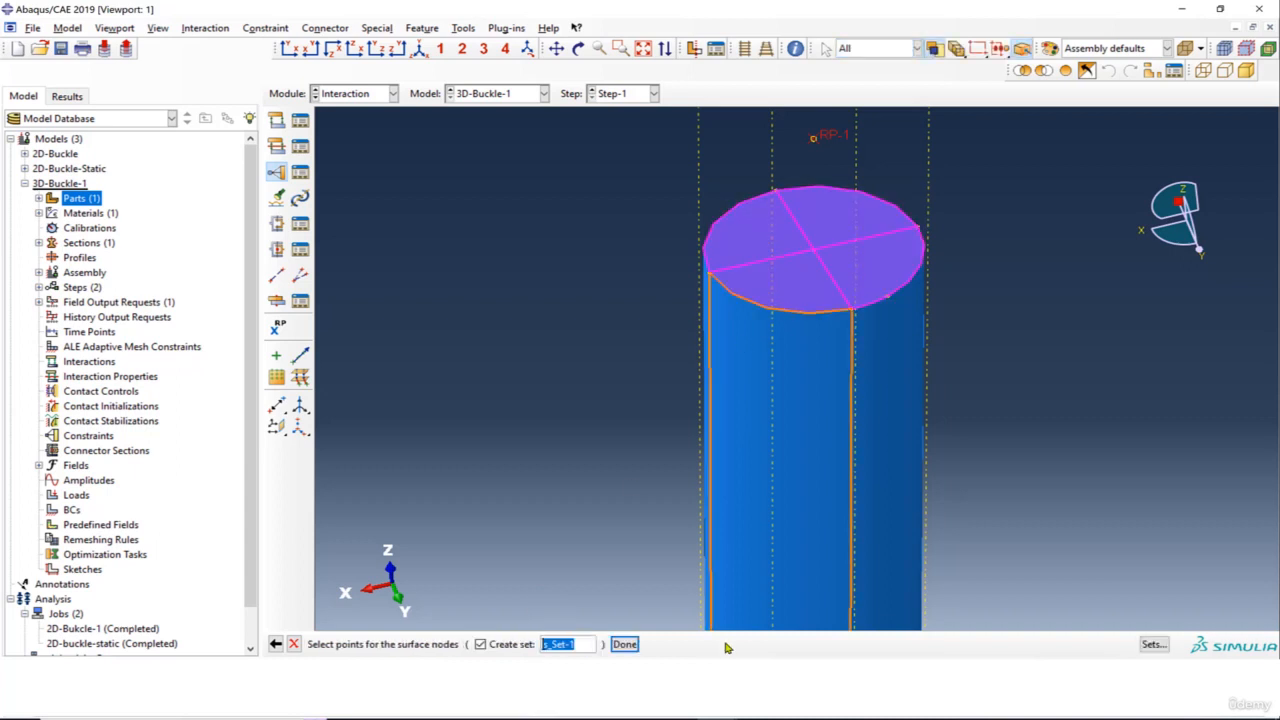
click(624, 644)
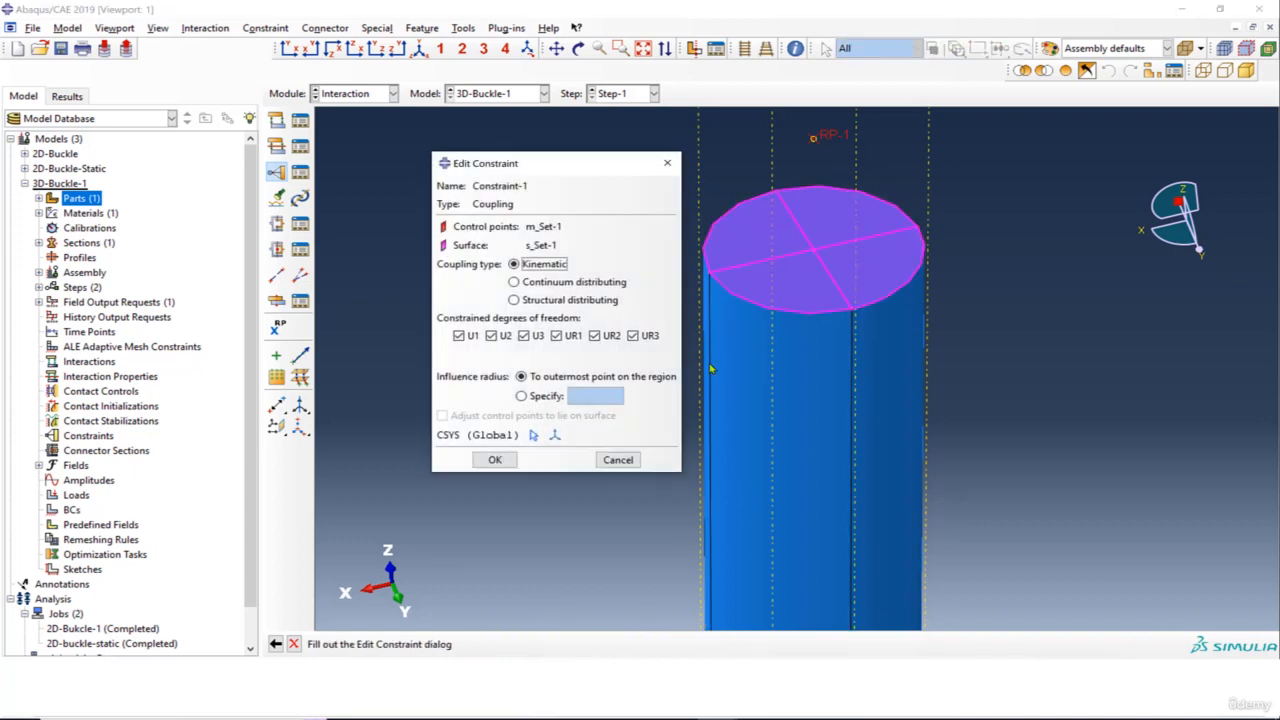
click(494, 459)
Examine the coupling and both ends of the column, and switch to the Load module.
scroll(841, 195, down, 5)
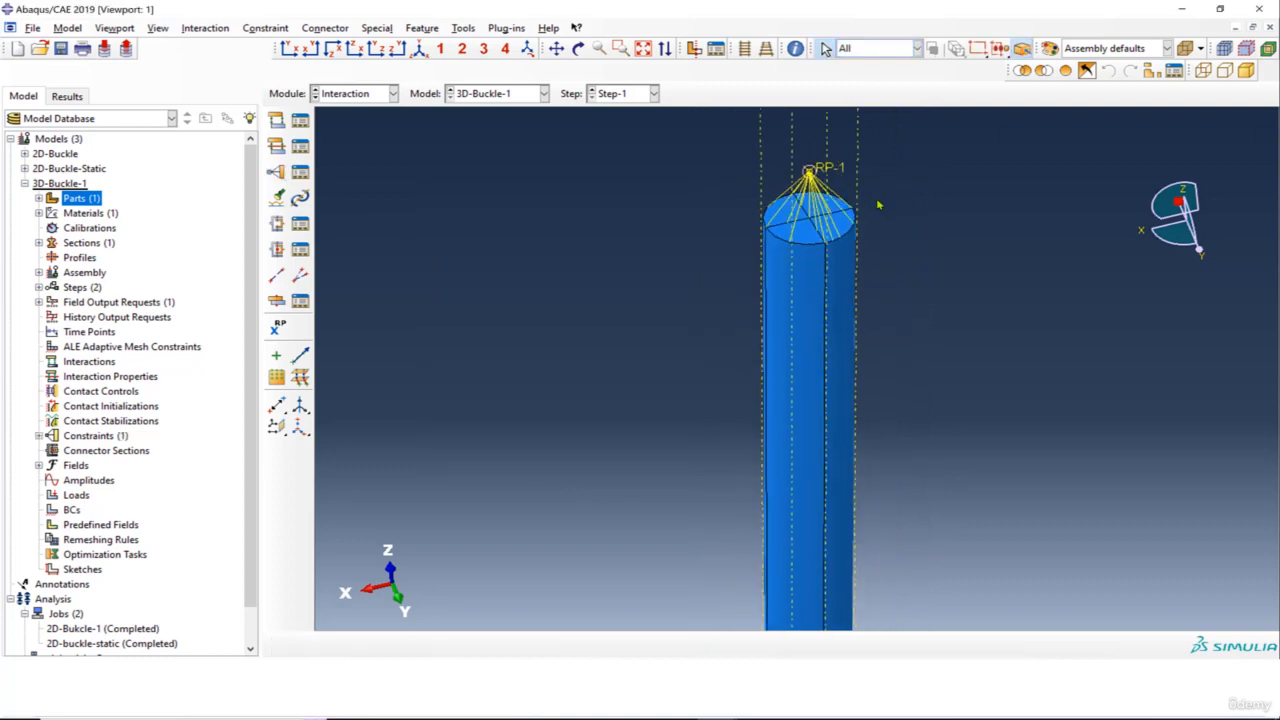
scroll(821, 217, up, 3)
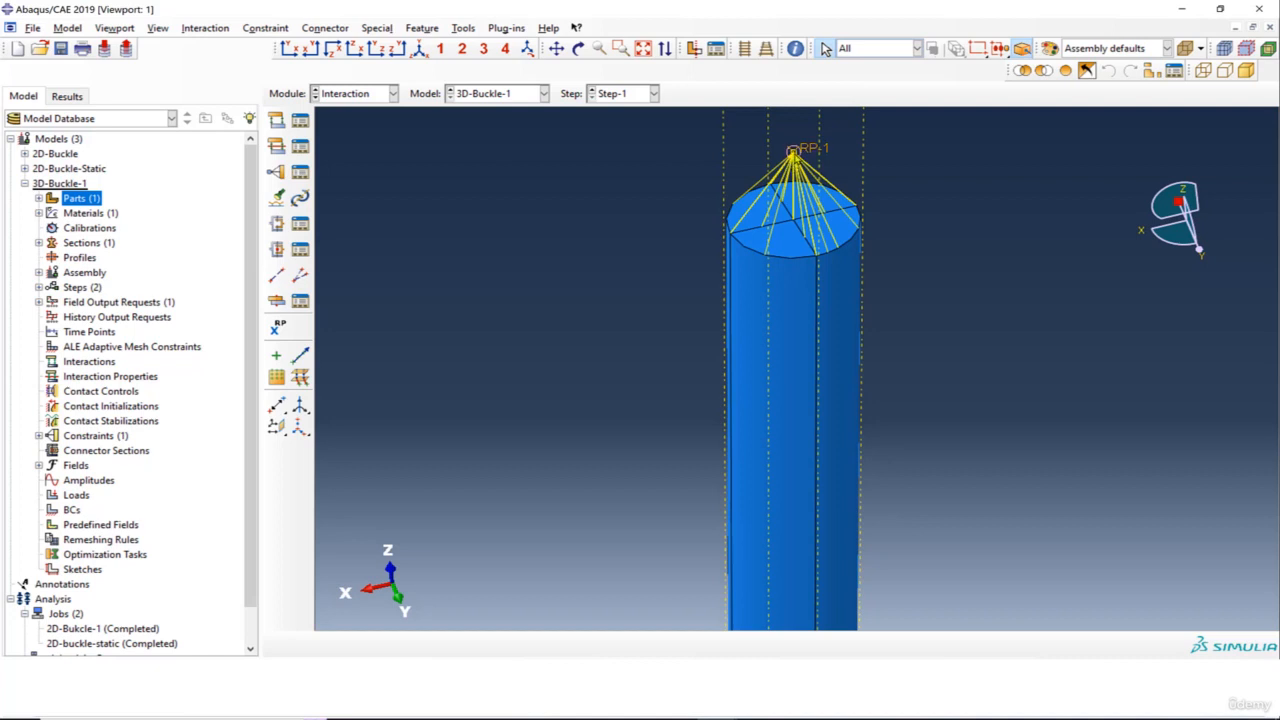
scroll(776, 233, down, 6)
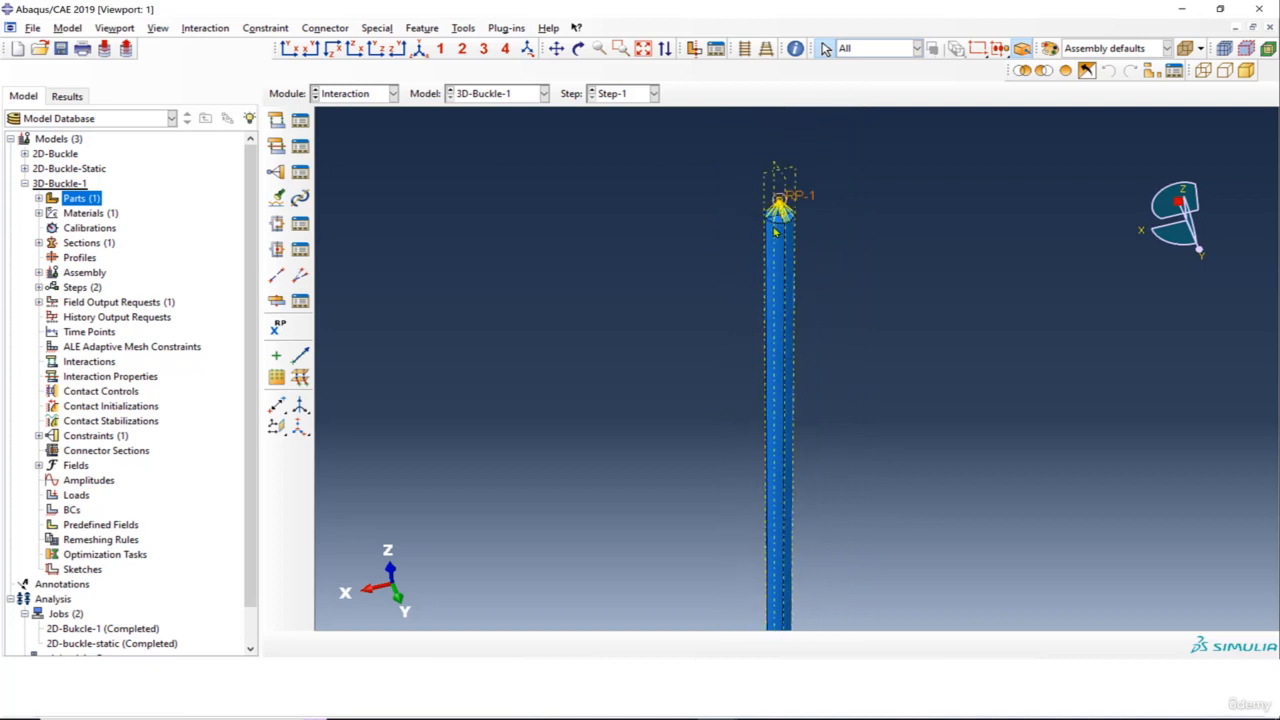
scroll(751, 534, down, 2)
scroll(748, 530, up, 5)
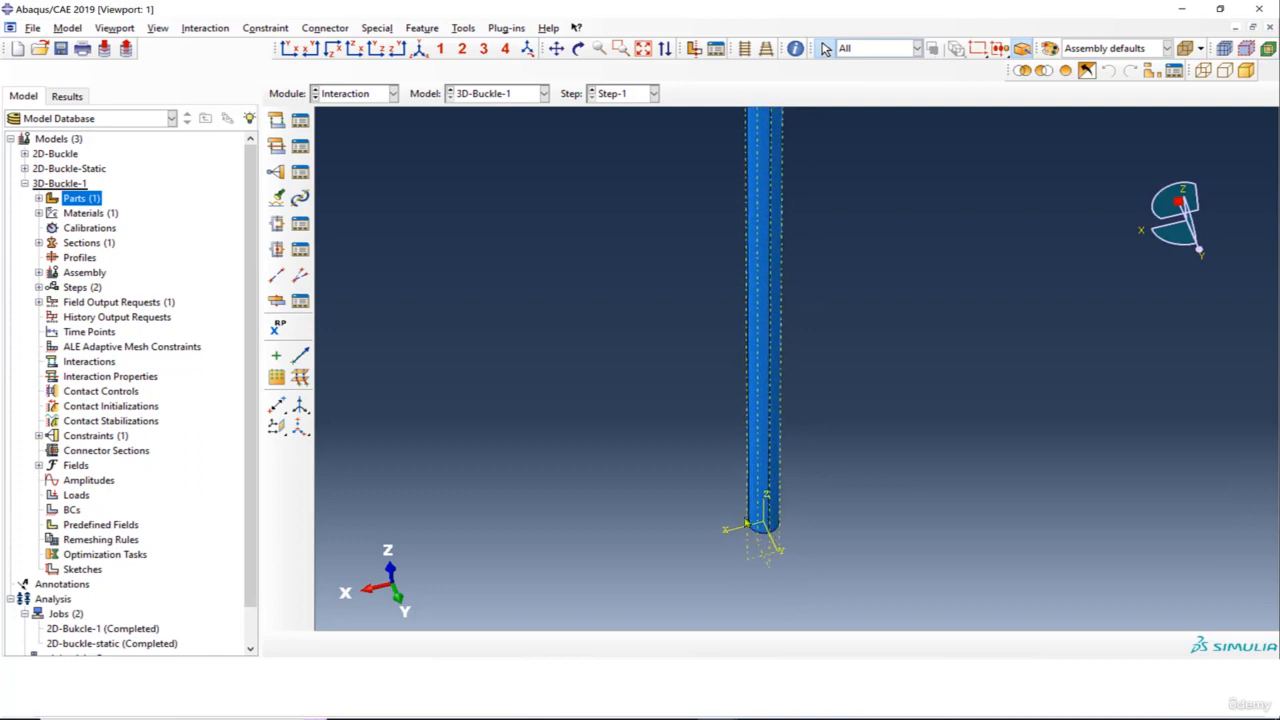
click(339, 94)
click(366, 173)
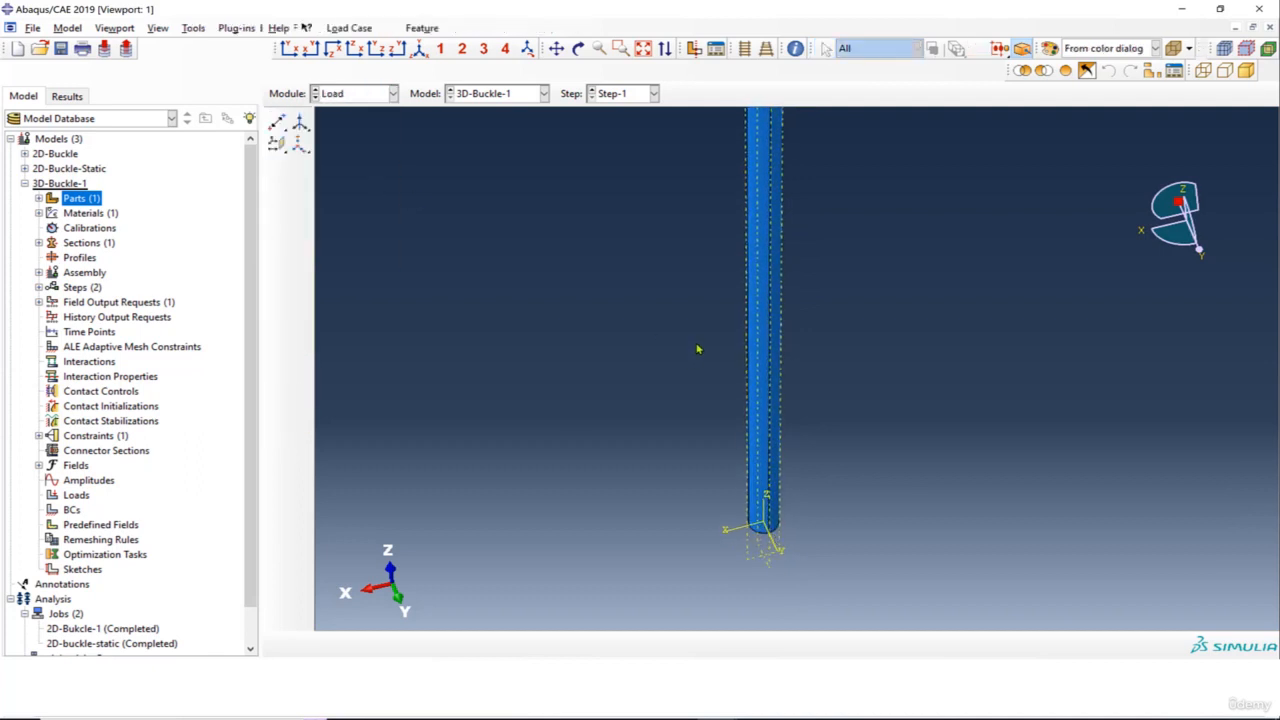
scroll(696, 349, down, 1)
scroll(706, 309, down, 3)
scroll(726, 166, up, 5)
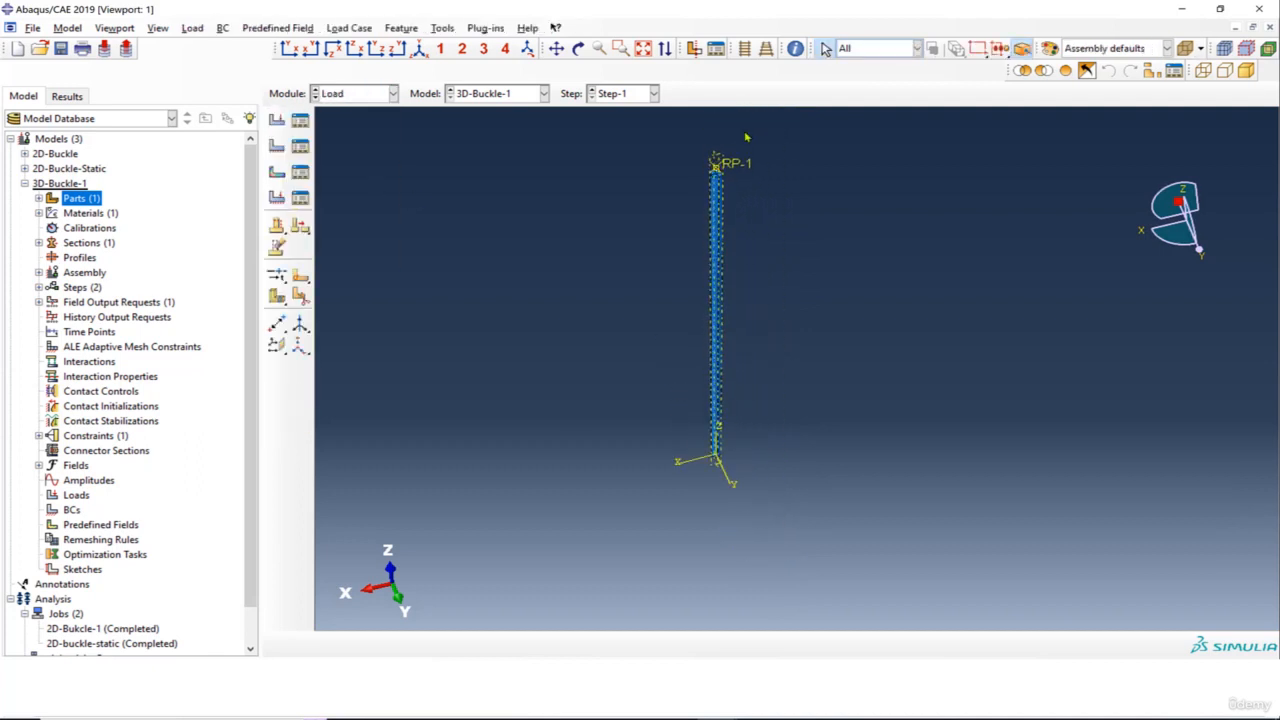
scroll(700, 195, up, 4)
Apply a concentrated force in Step-1 at reference point RP-1 along the column's axis, with CF1 and CF2 set to 0.
click(277, 119)
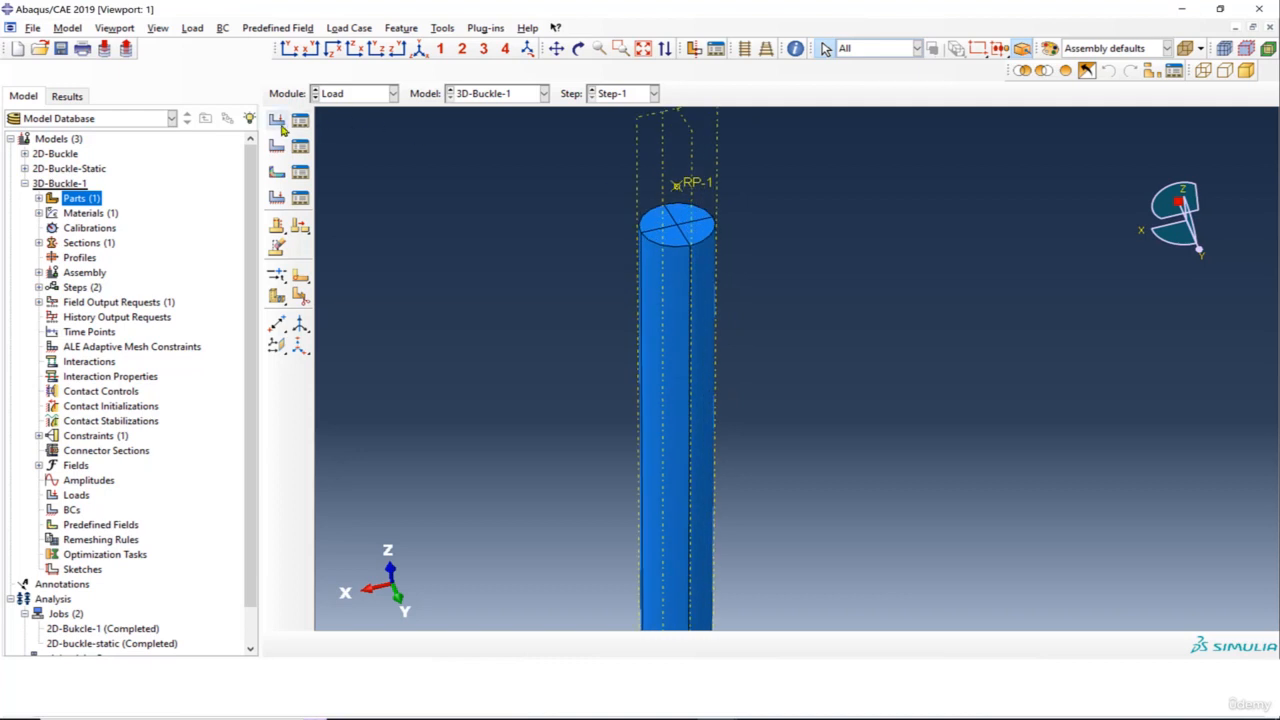
click(277, 572)
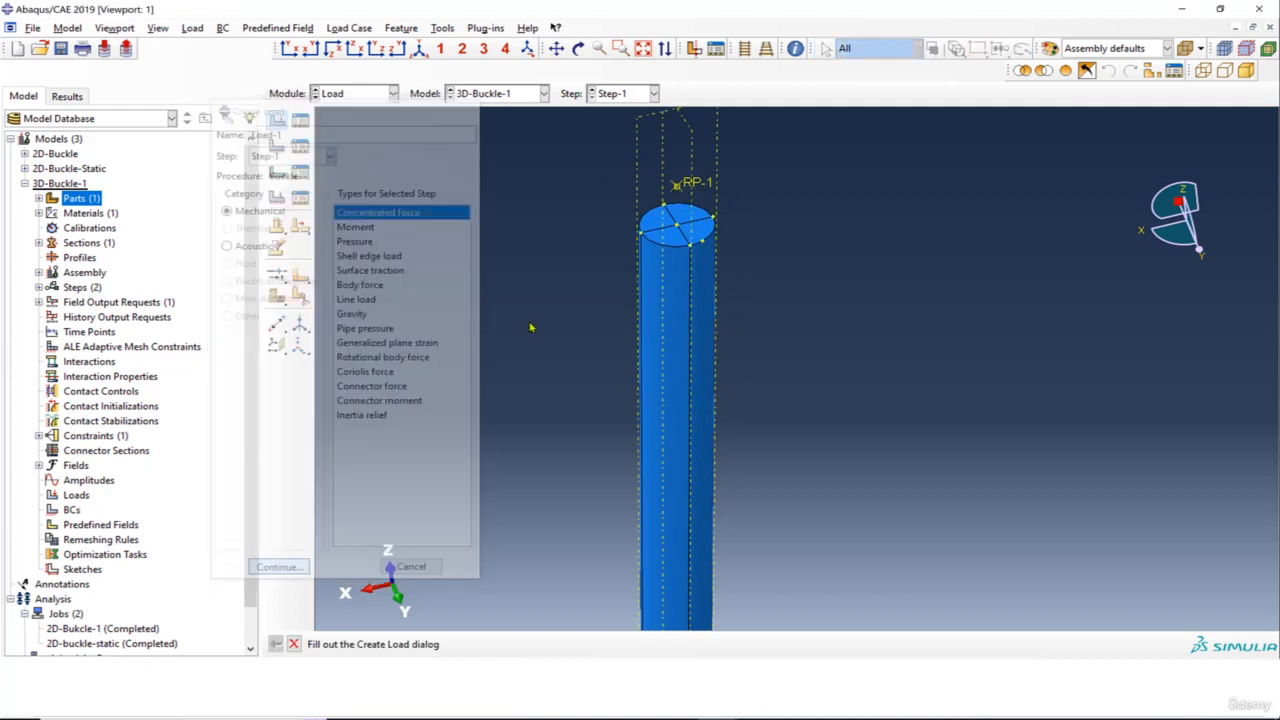
click(677, 186)
click(583, 644)
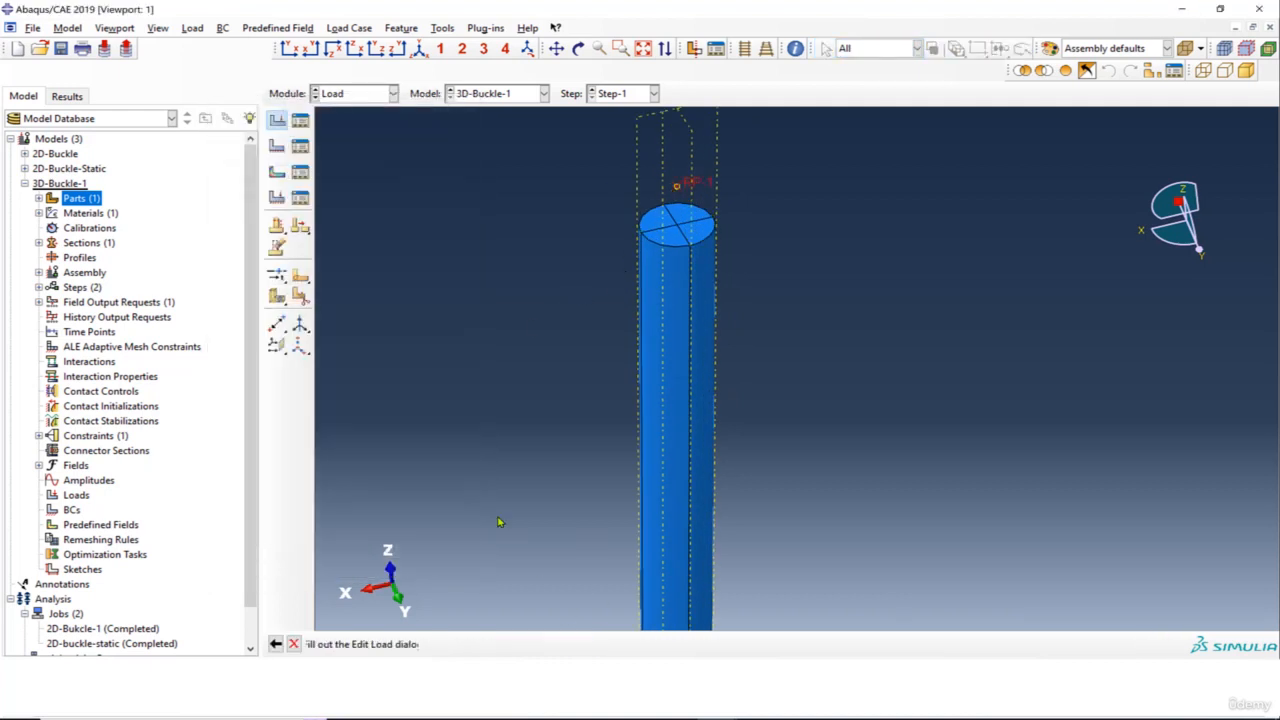
click(520, 320)
text(0)
click(513, 342)
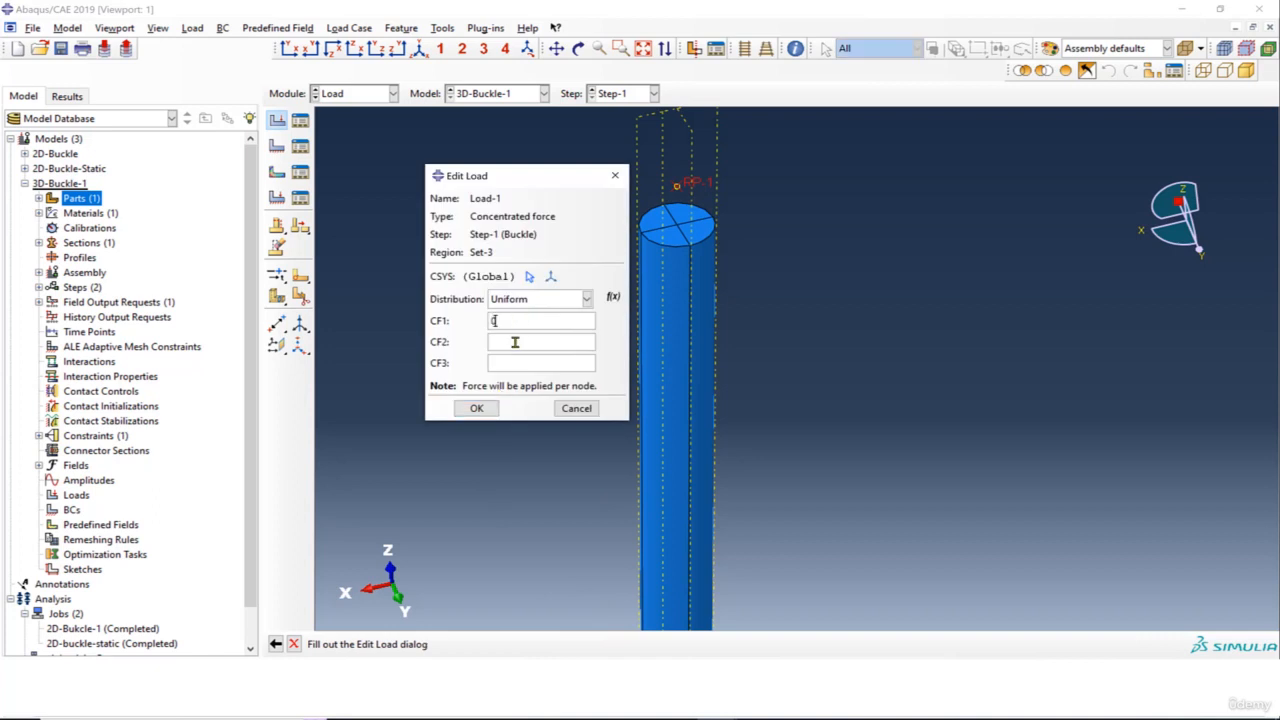
text(0)
click(516, 360)
click(476, 408)
Fix the column's end face at the coordinate origin with an ENCASTRE boundary condition in Step-1, used for stress perturbation and buckling mode calculation.
scroll(563, 377, down, 5)
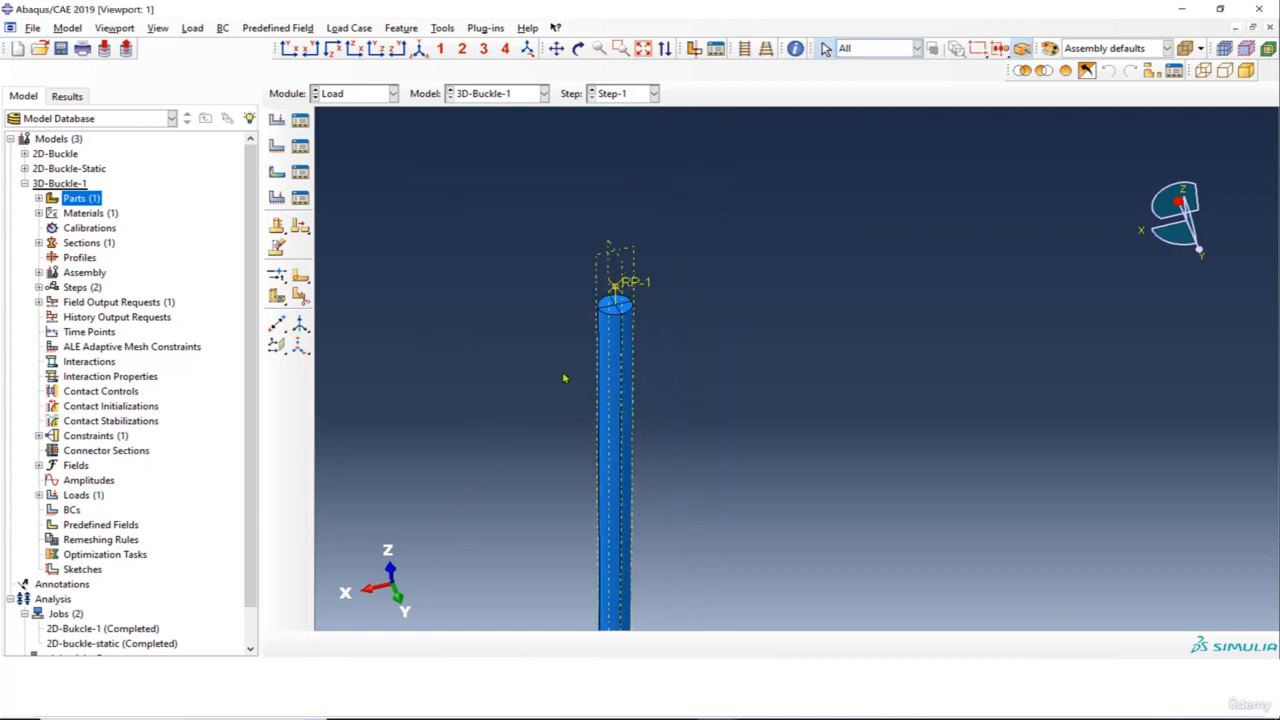
scroll(580, 470, down, 2)
scroll(578, 540, up, 8)
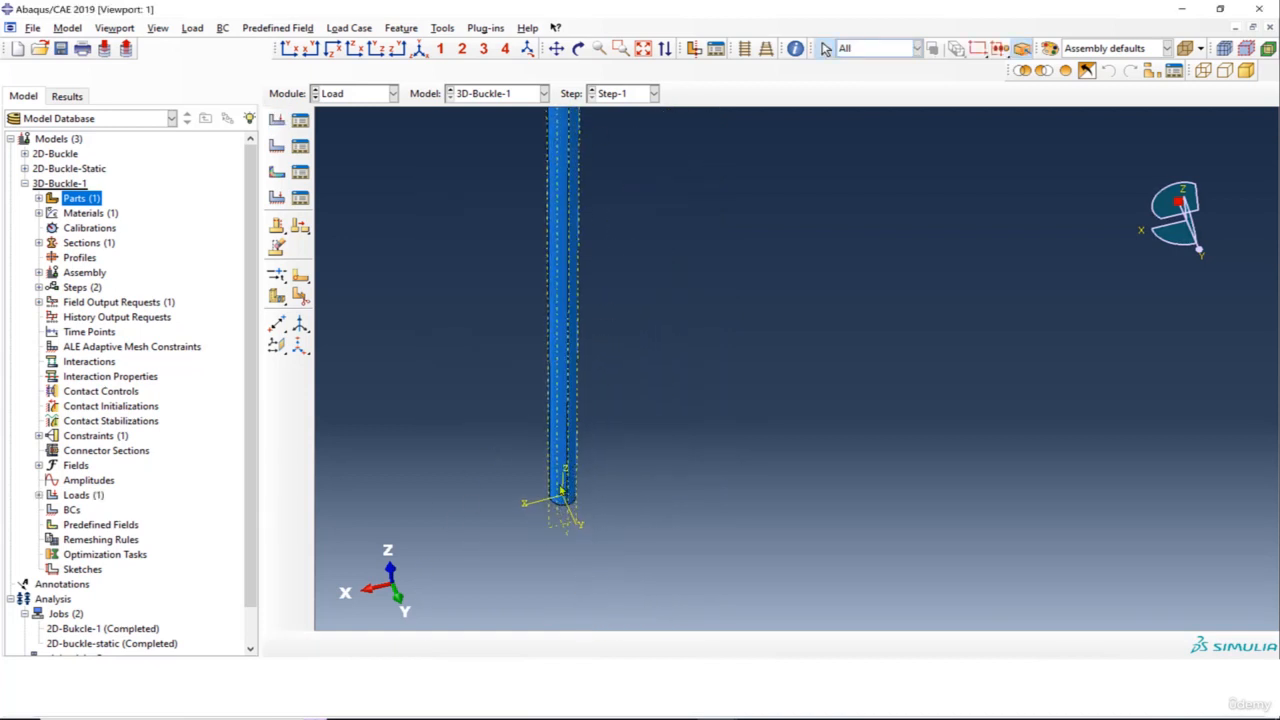
ctrl+alt+drag(578, 550, 648, 365)
scroll(646, 364, down, 4)
ctrl+alt+drag(538, 477, 684, 352)
scroll(683, 350, up, 5)
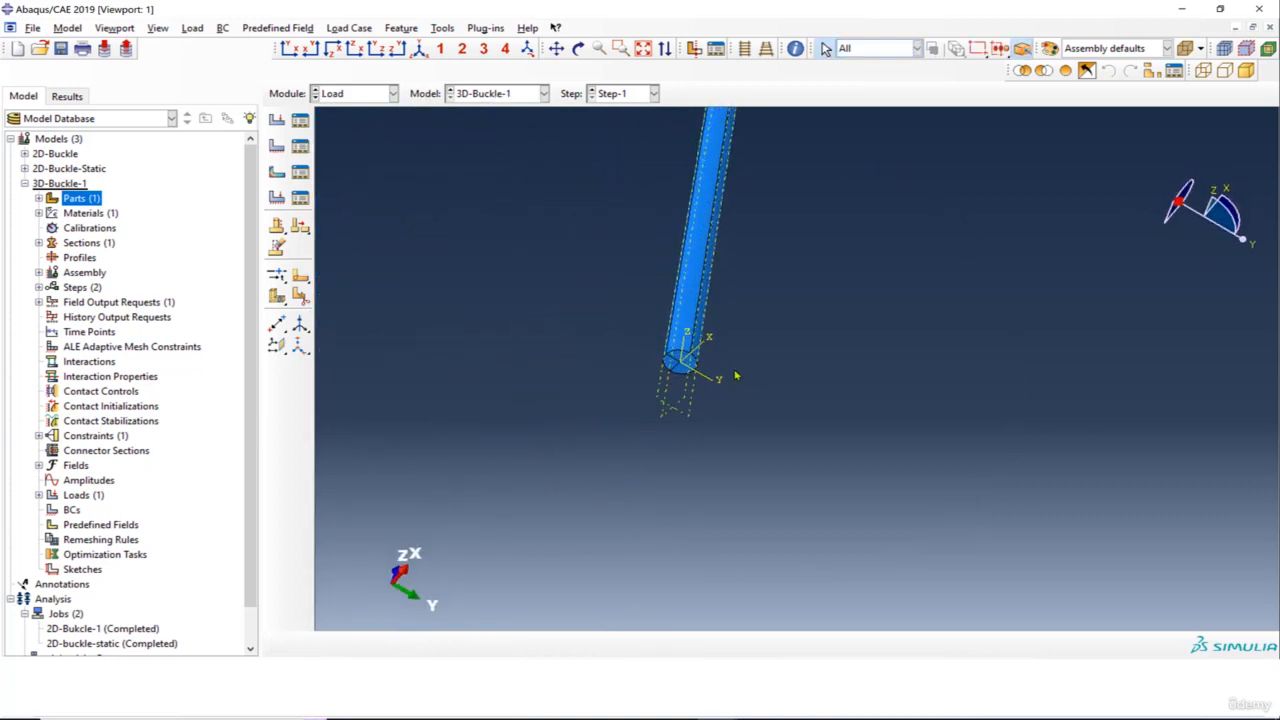
click(286, 144)
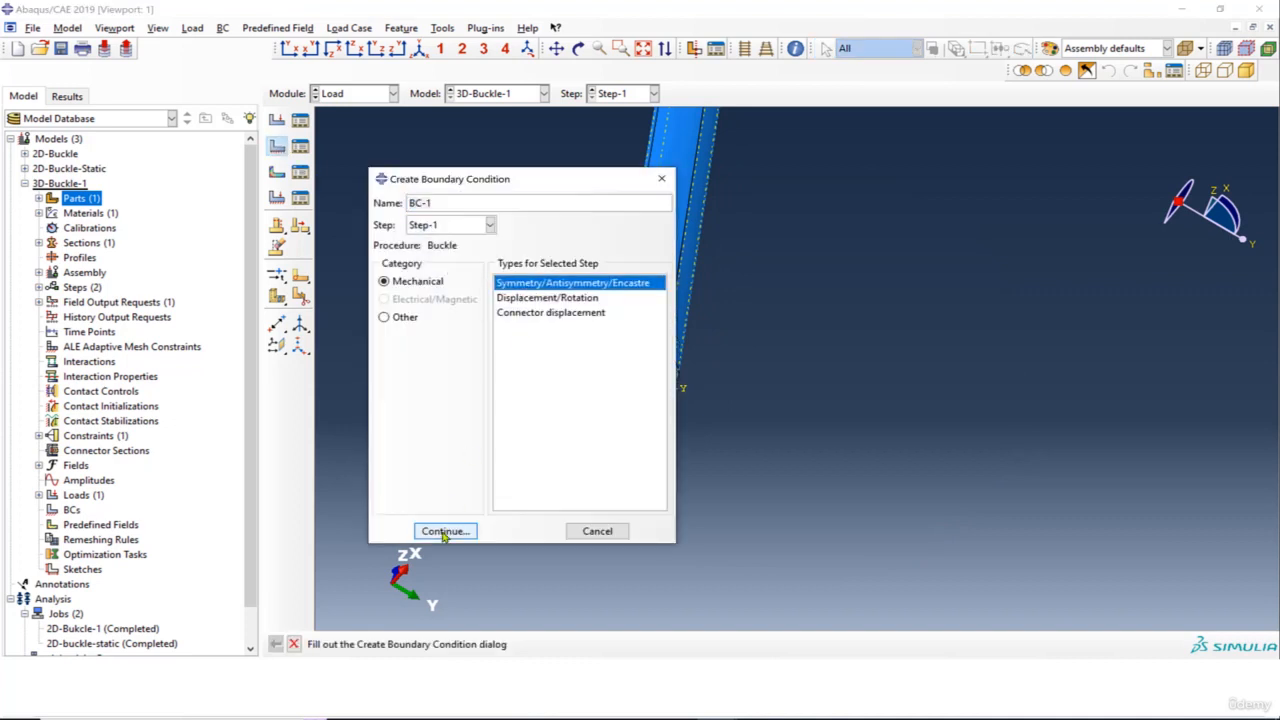
click(444, 531)
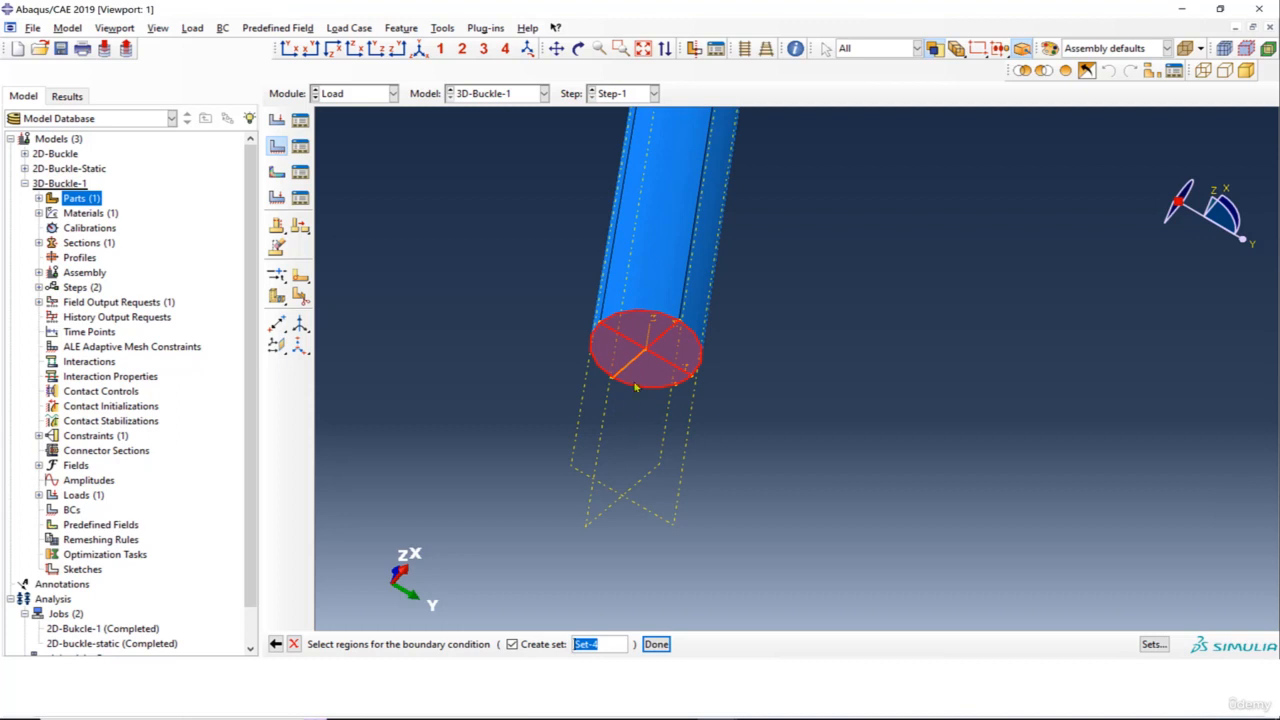
click(656, 643)
click(522, 598)
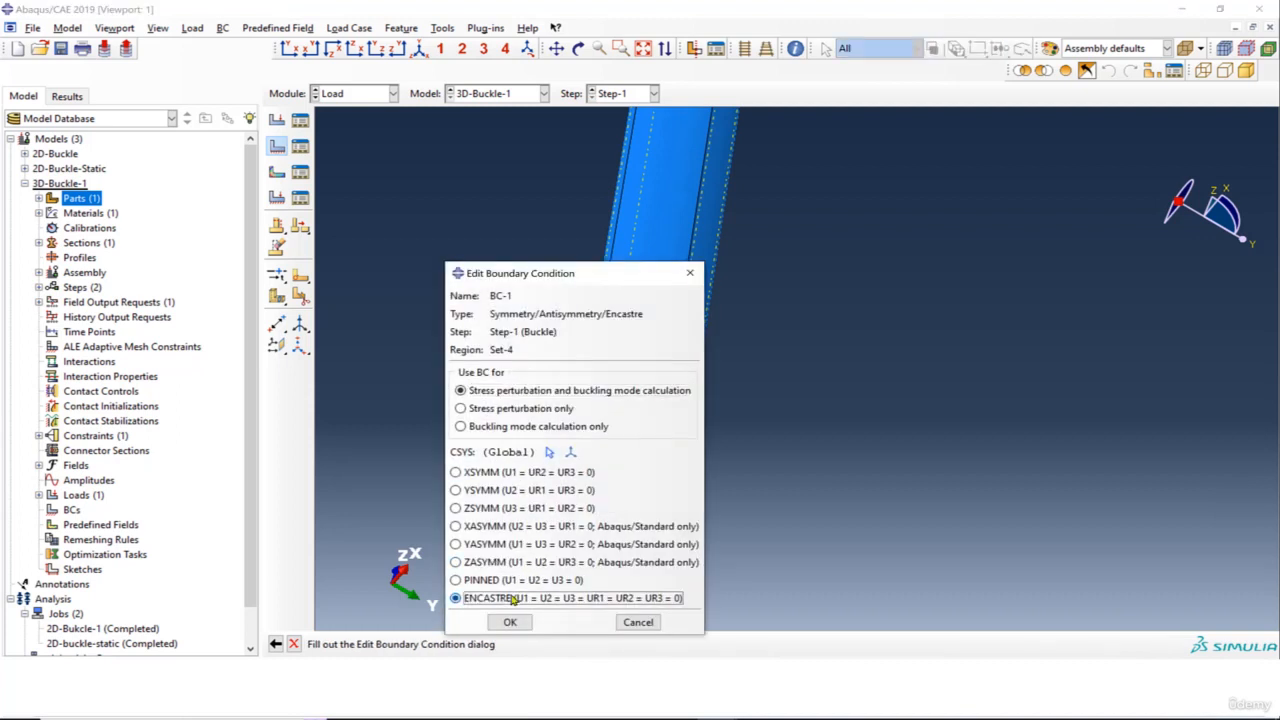
click(510, 622)
Check the load and boundary condition on the whole column, and switch to the Mesh module with Part-1 as the object.
scroll(565, 385, down, 5)
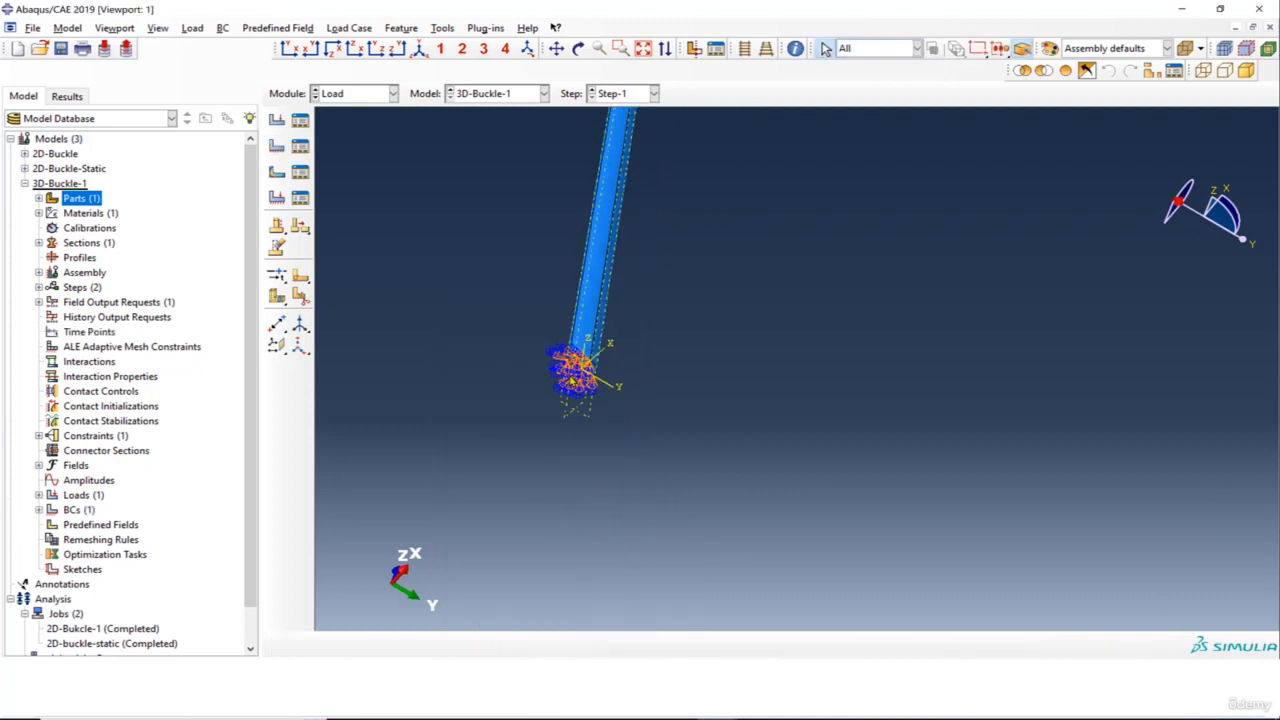
scroll(572, 380, down, 3)
ctrl+alt+drag(627, 281, 595, 388)
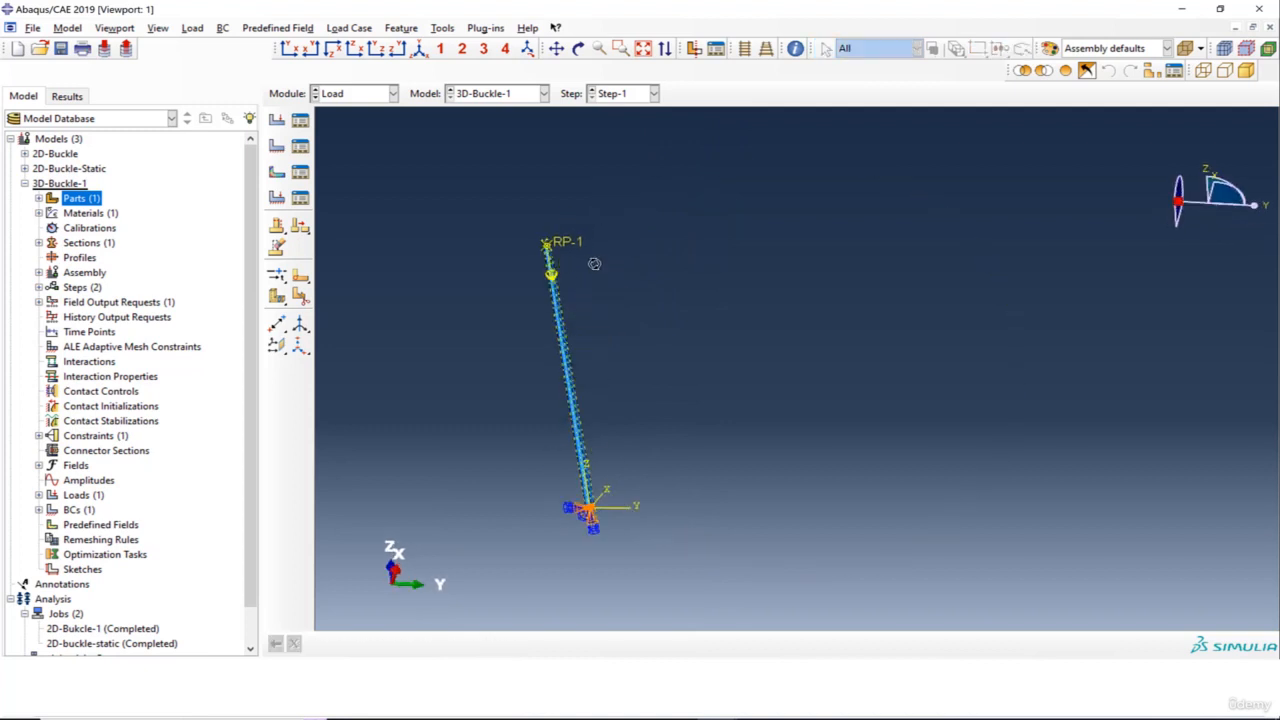
ctrl+alt+drag(596, 265, 706, 300)
scroll(706, 300, down, 5)
ctrl+alt+drag(851, 386, 800, 386)
click(355, 93)
click(343, 200)
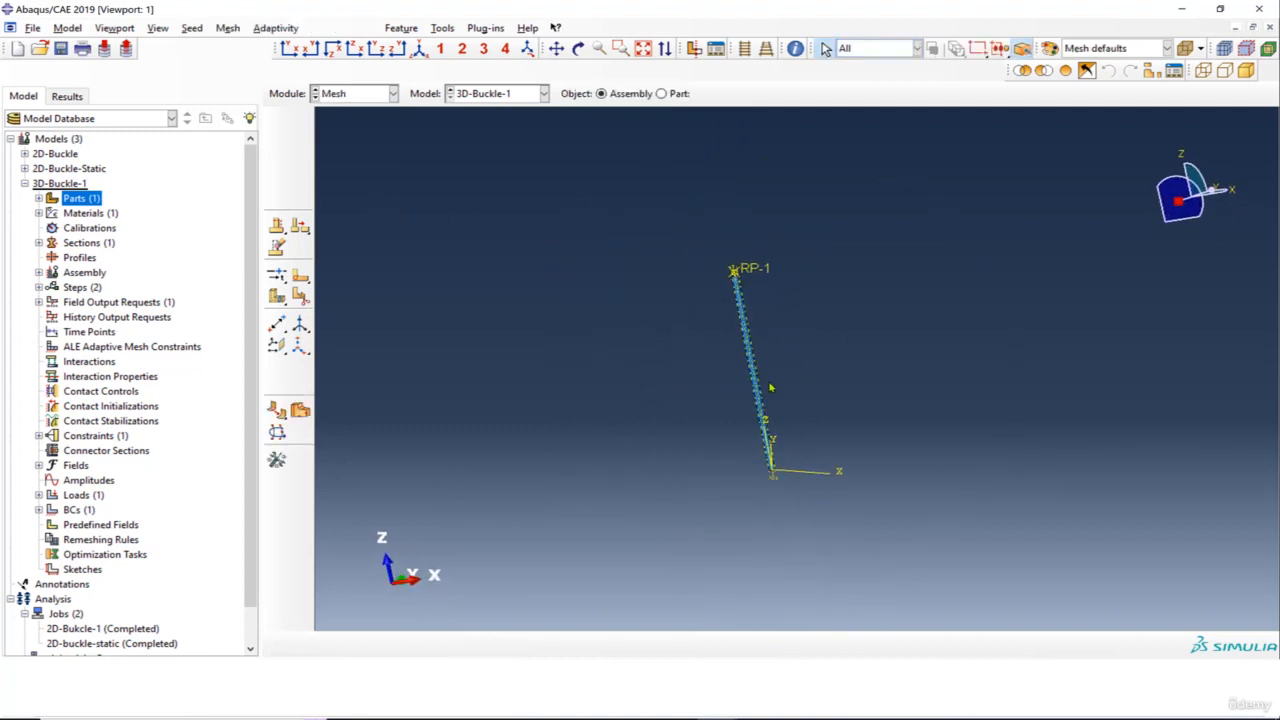
click(661, 93)
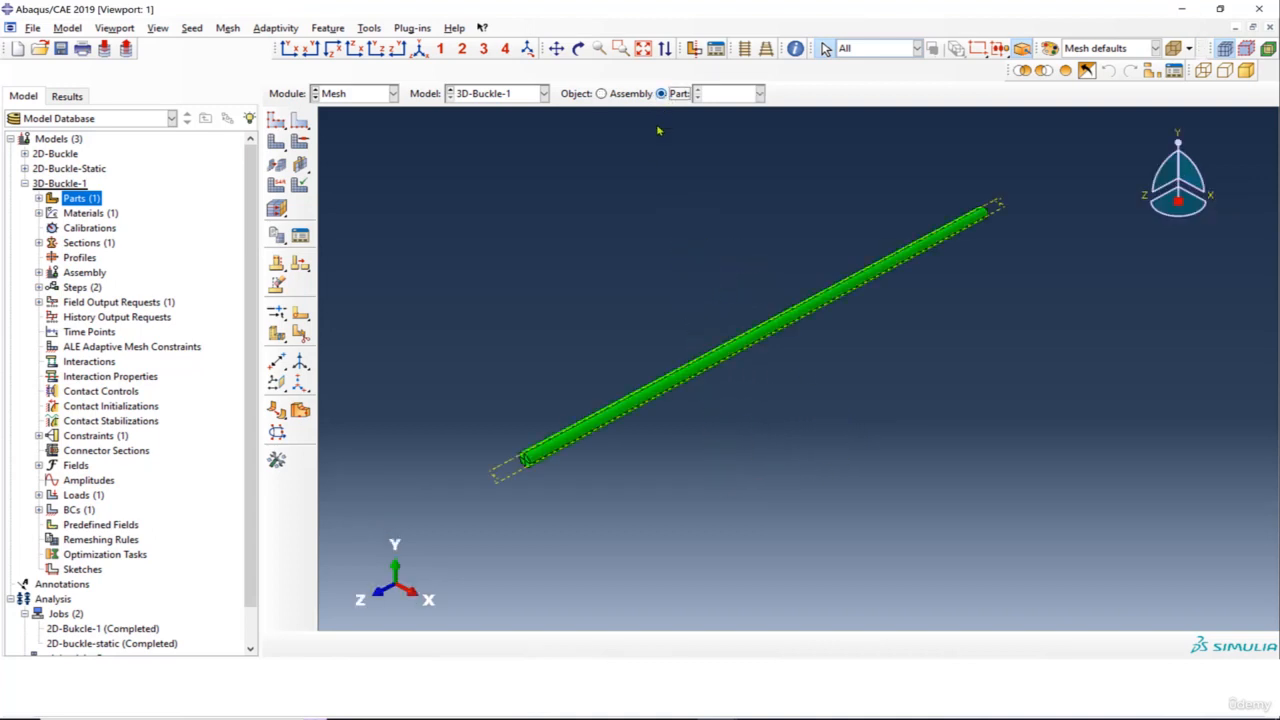
Seed all edges of Part-1 by size with an approximate element size of 2 and mesh the part.
scroll(706, 326, down, 2)
click(300, 120)
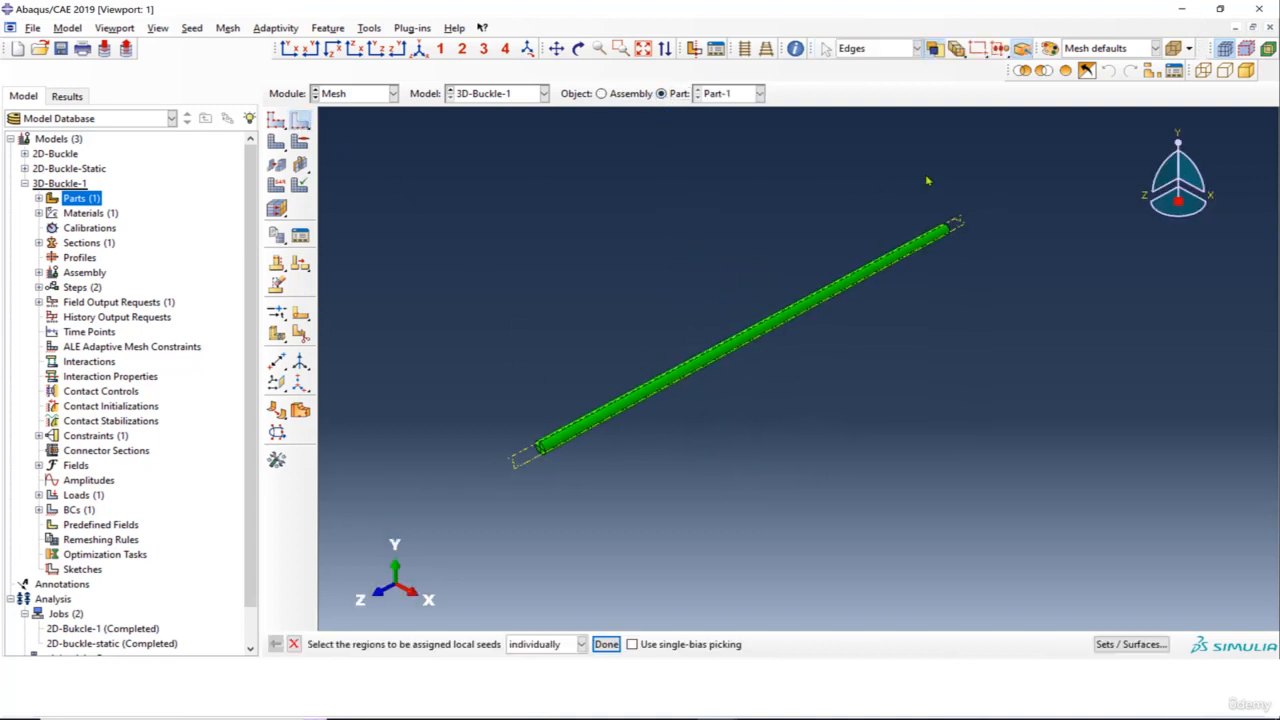
drag(998, 172, 502, 510)
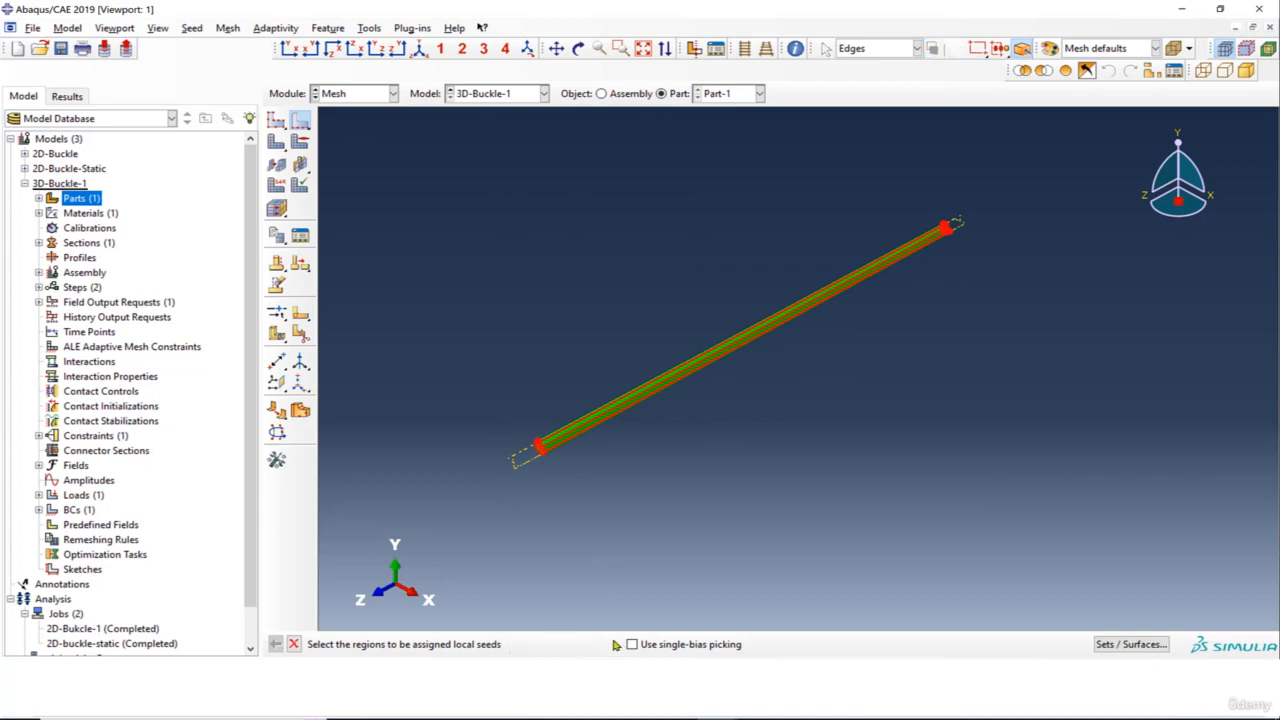
click(606, 644)
double_click(323, 286)
text(2)
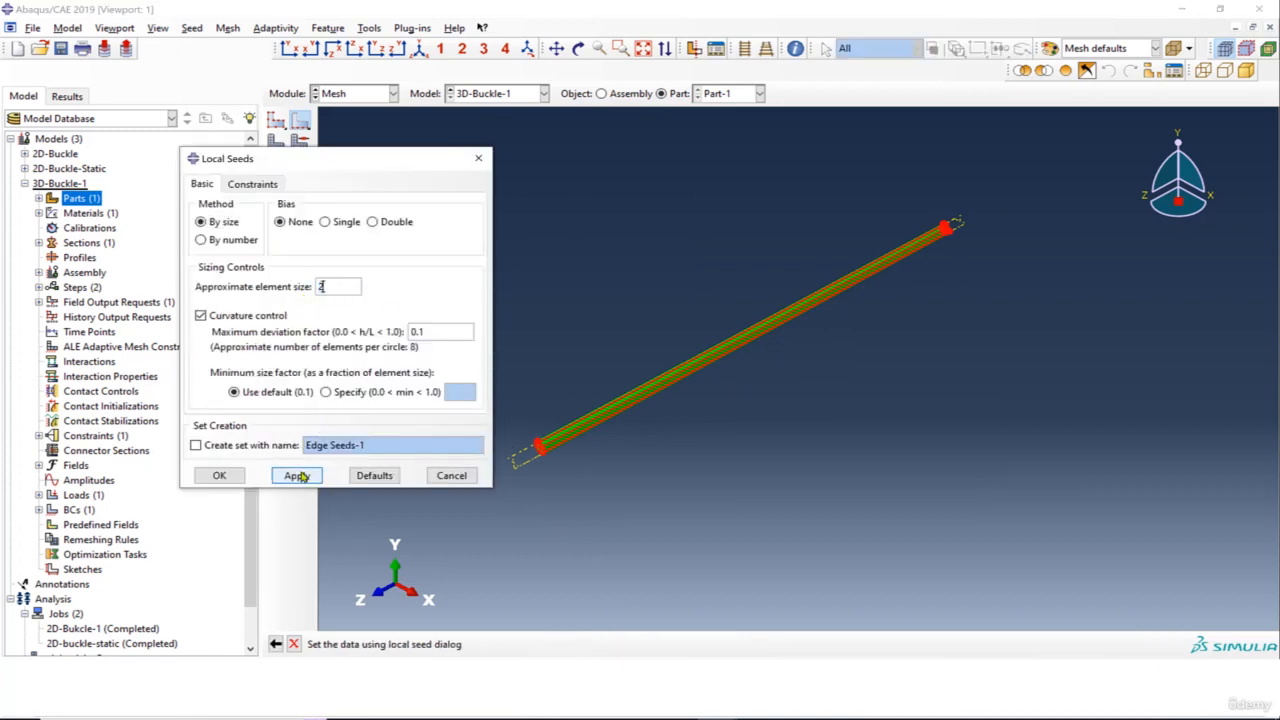
click(297, 475)
click(219, 475)
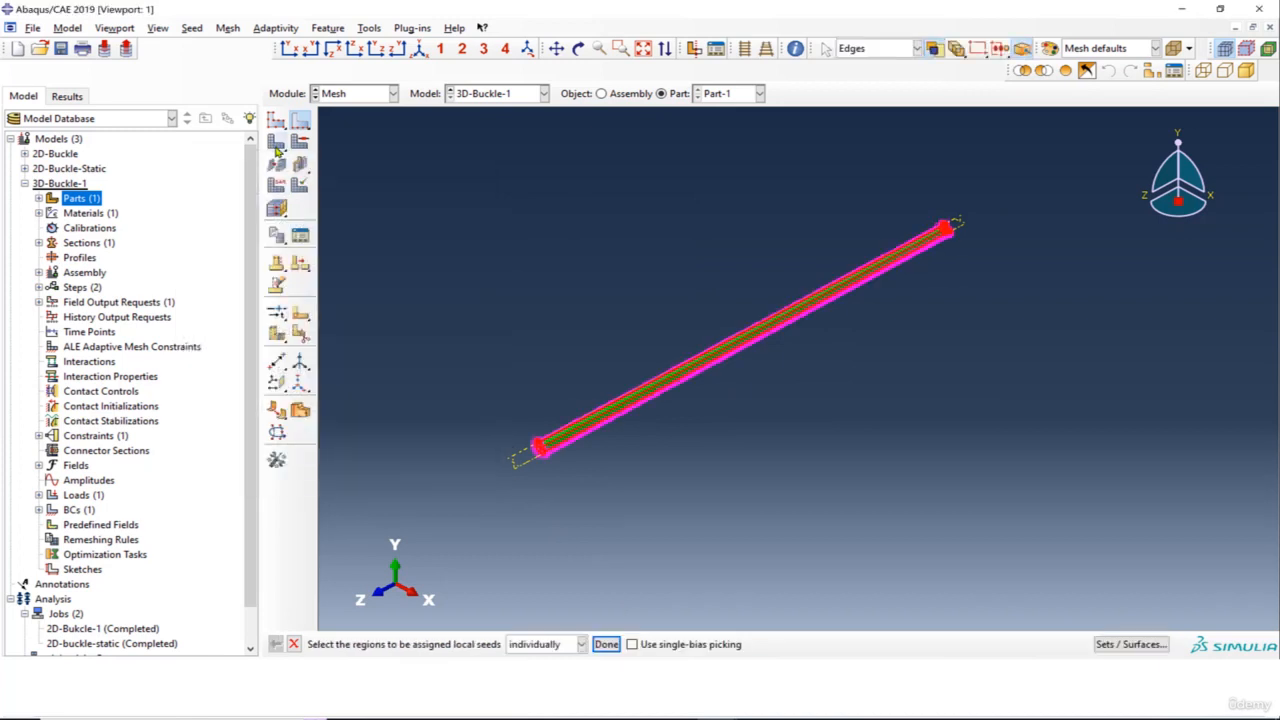
click(277, 208)
click(416, 645)
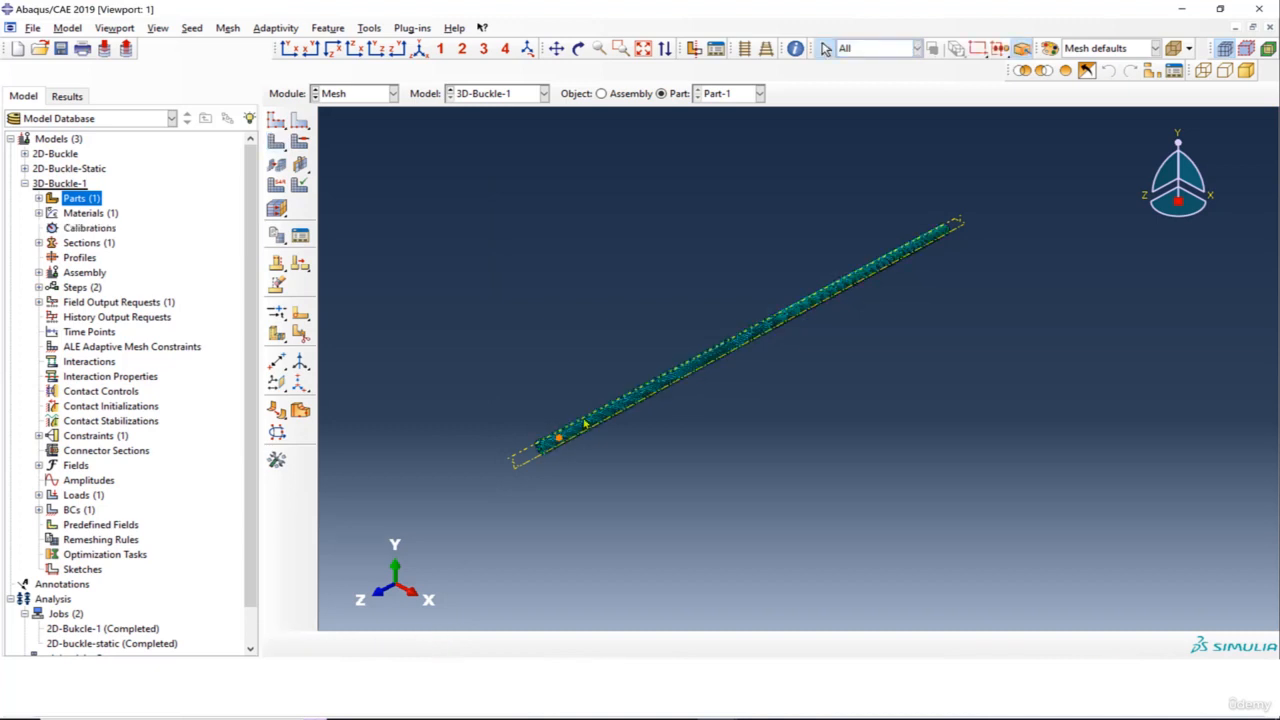
Create a full-analysis job named 3D-Buckle-1 from the 3D-Buckle-1 model with default settings.
scroll(566, 436, up, 3)
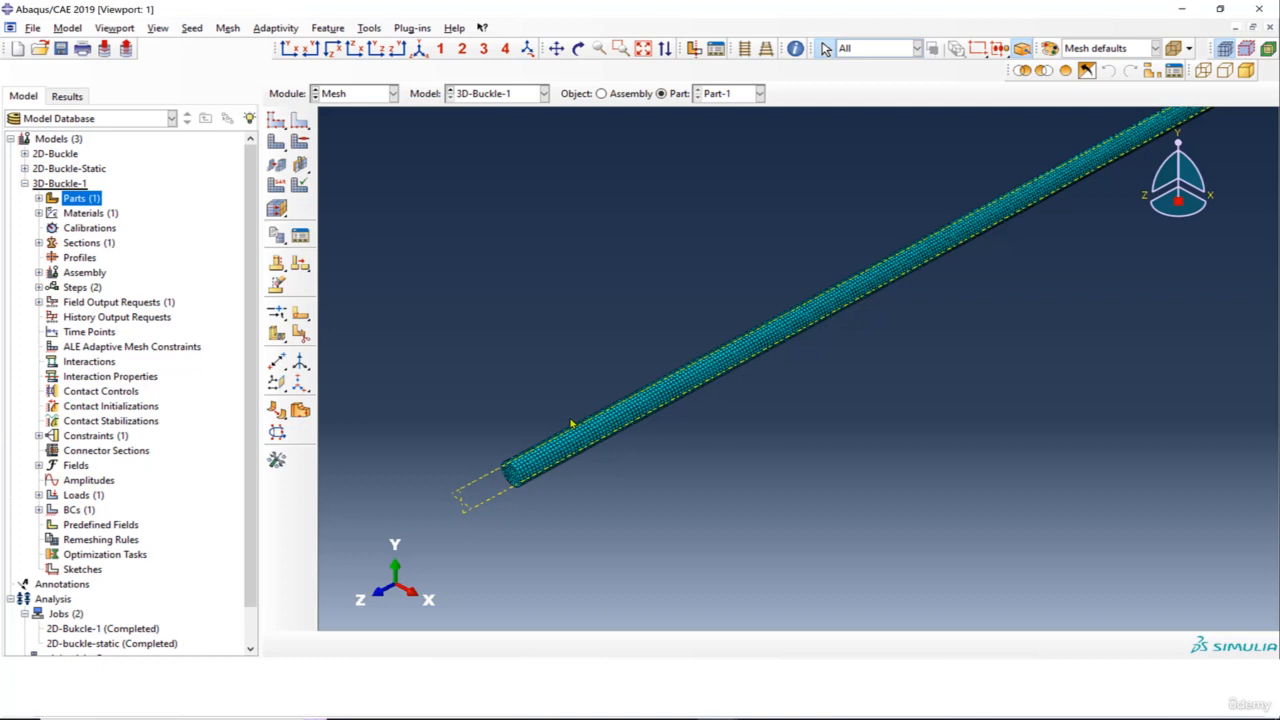
scroll(606, 437, down, 3)
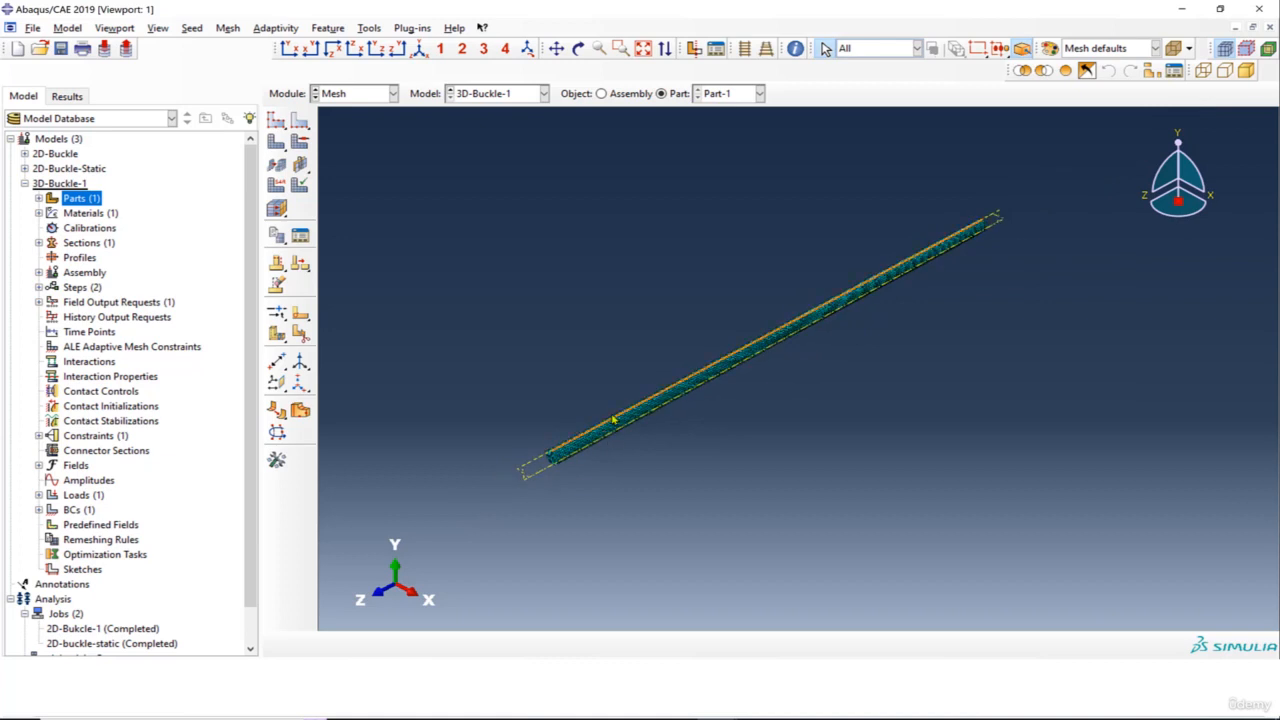
click(25, 184)
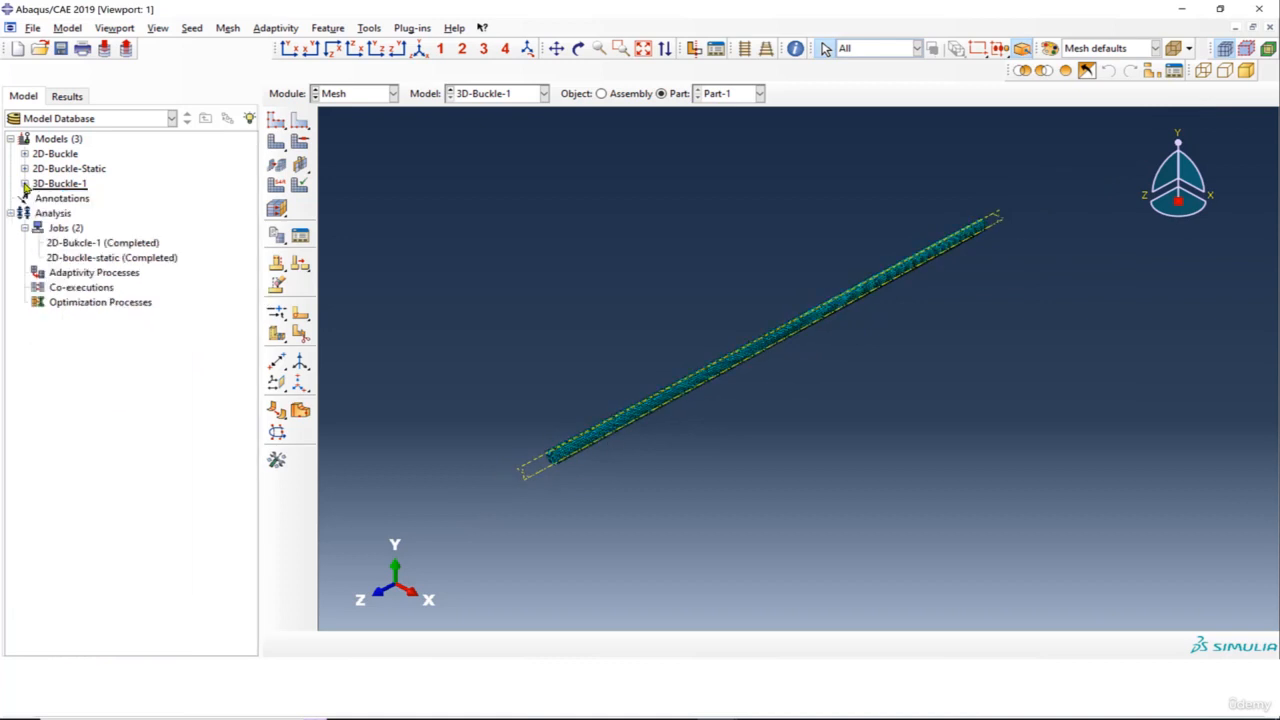
right_click(58, 229)
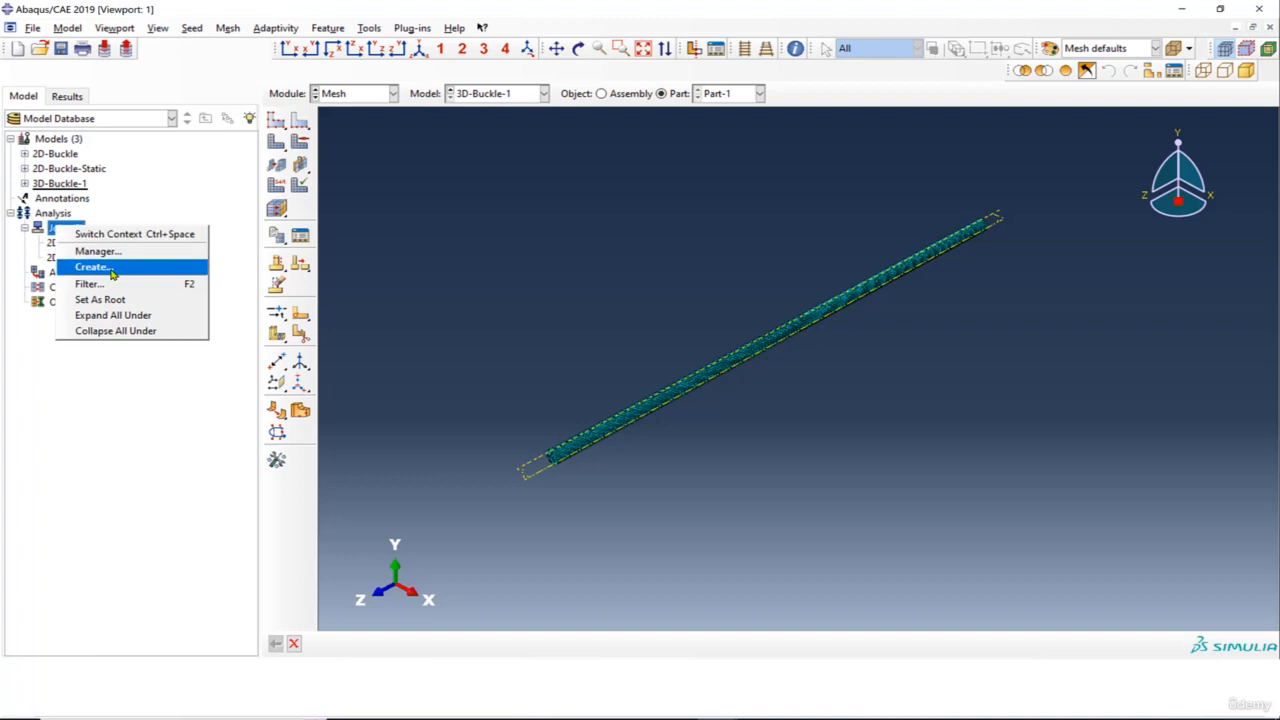
click(91, 267)
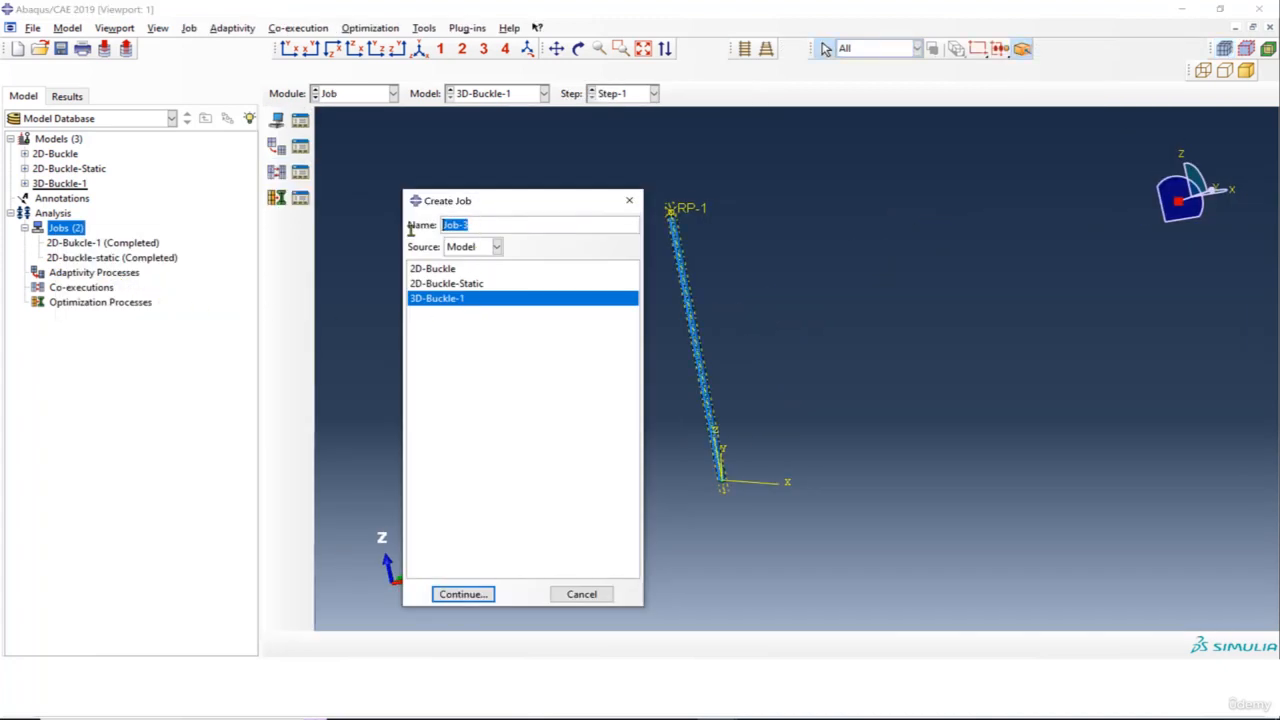
text(3D-Buckle-1)
click(463, 594)
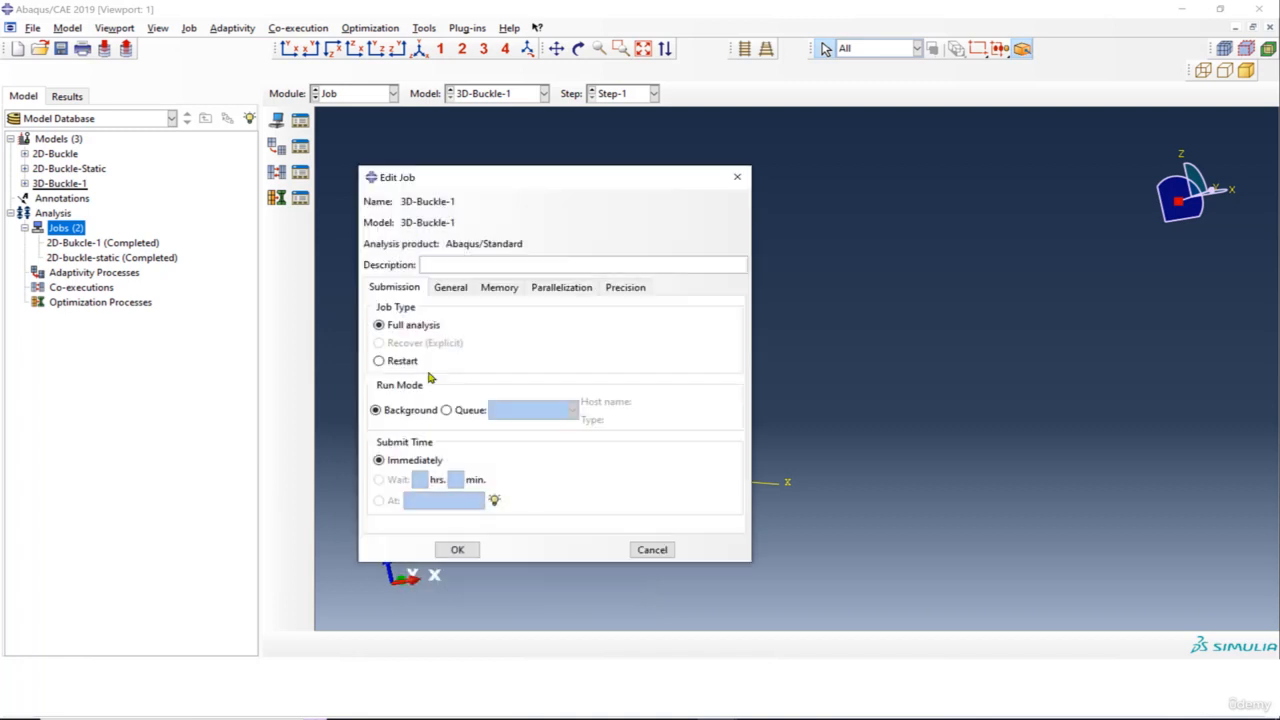
click(457, 551)
Submit the 3D-Buckle-1 job and monitor its run until the analysis completes.
right_click(88, 274)
click(167, 398)
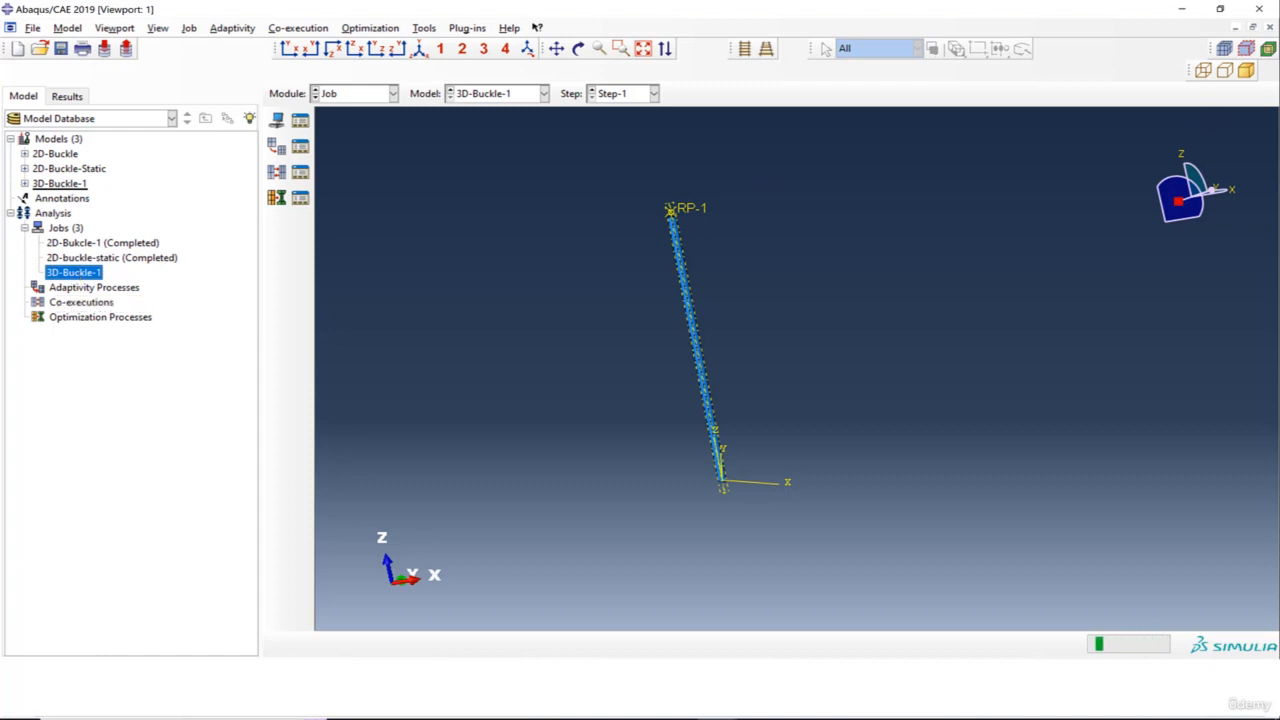
right_click(120, 276)
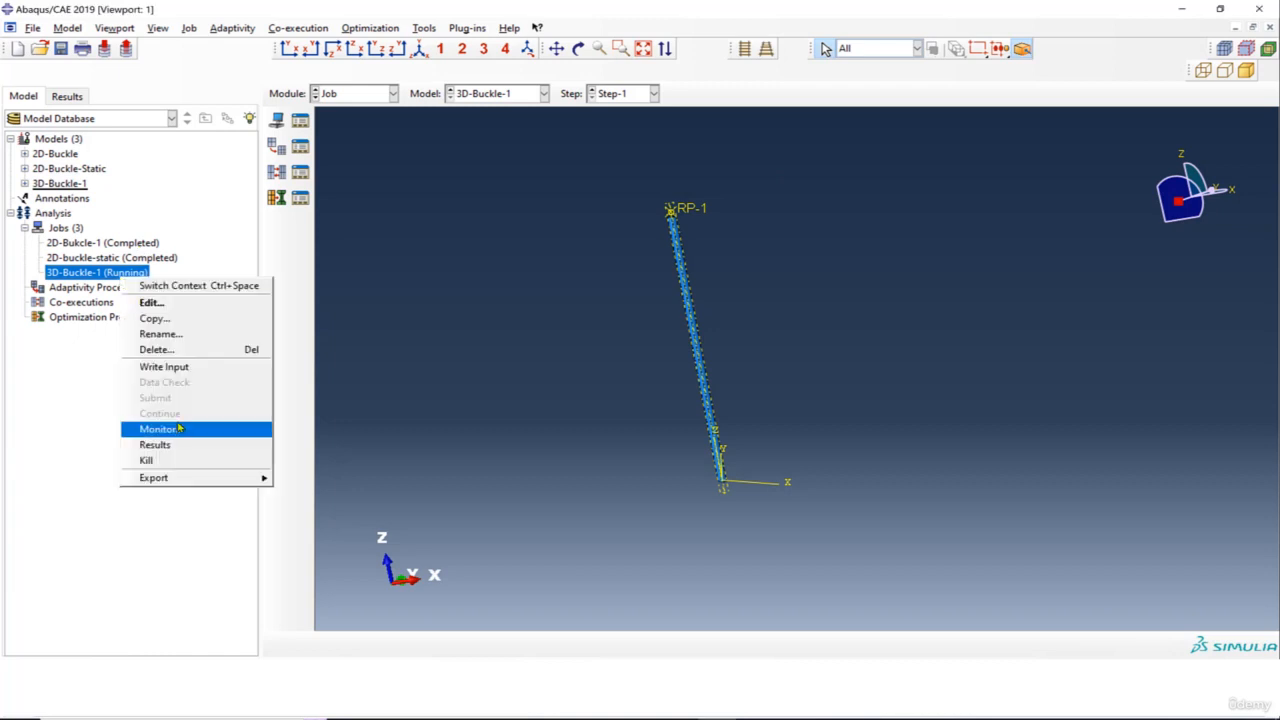
click(218, 424)
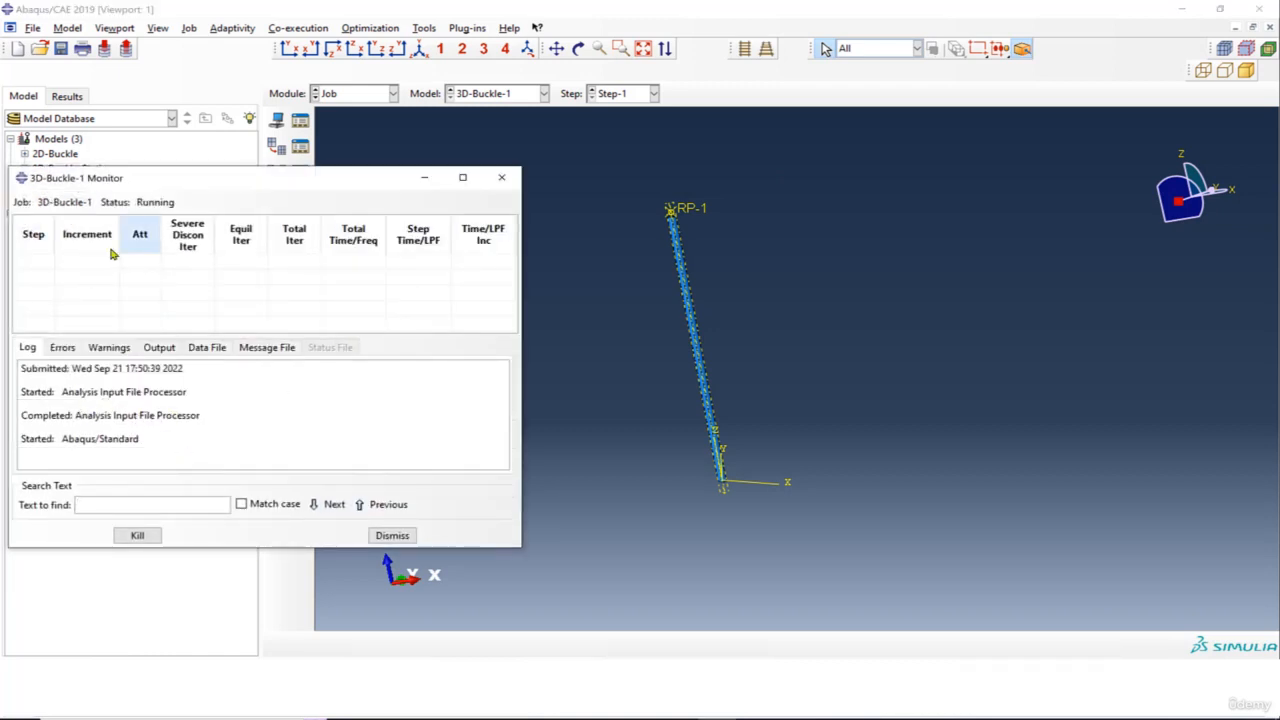
drag(250, 183, 441, 89)
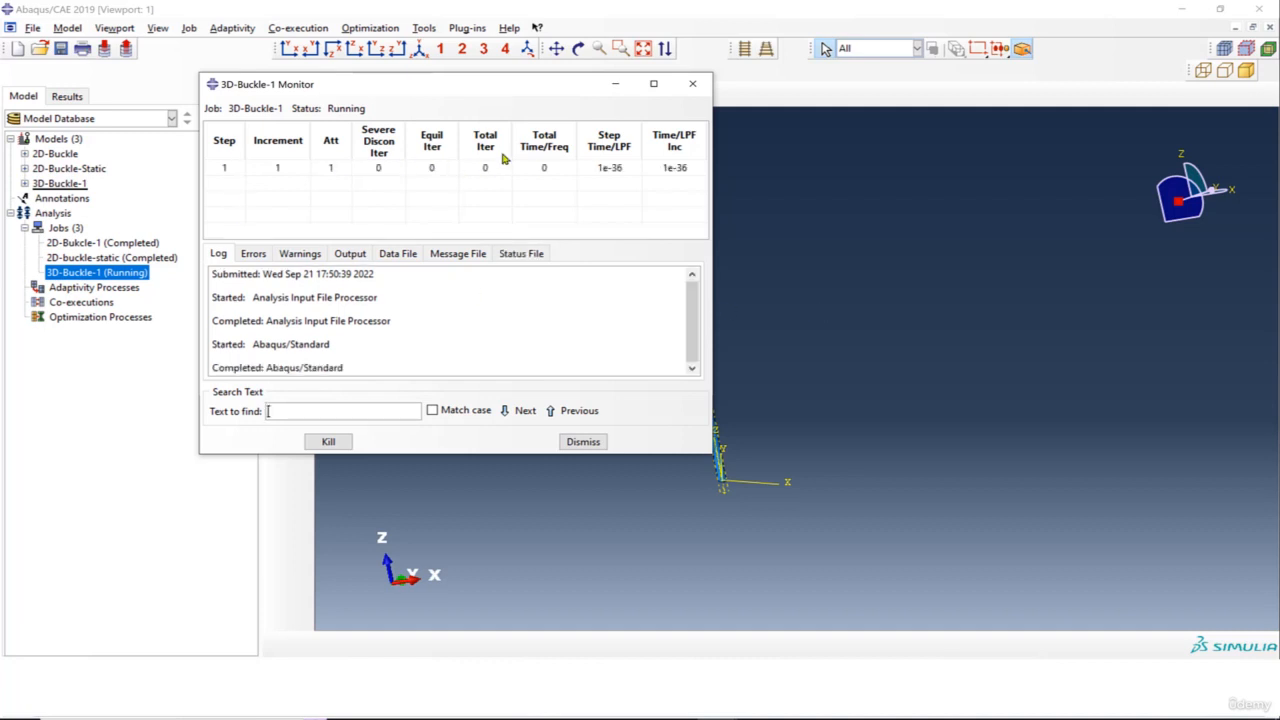
click(691, 85)
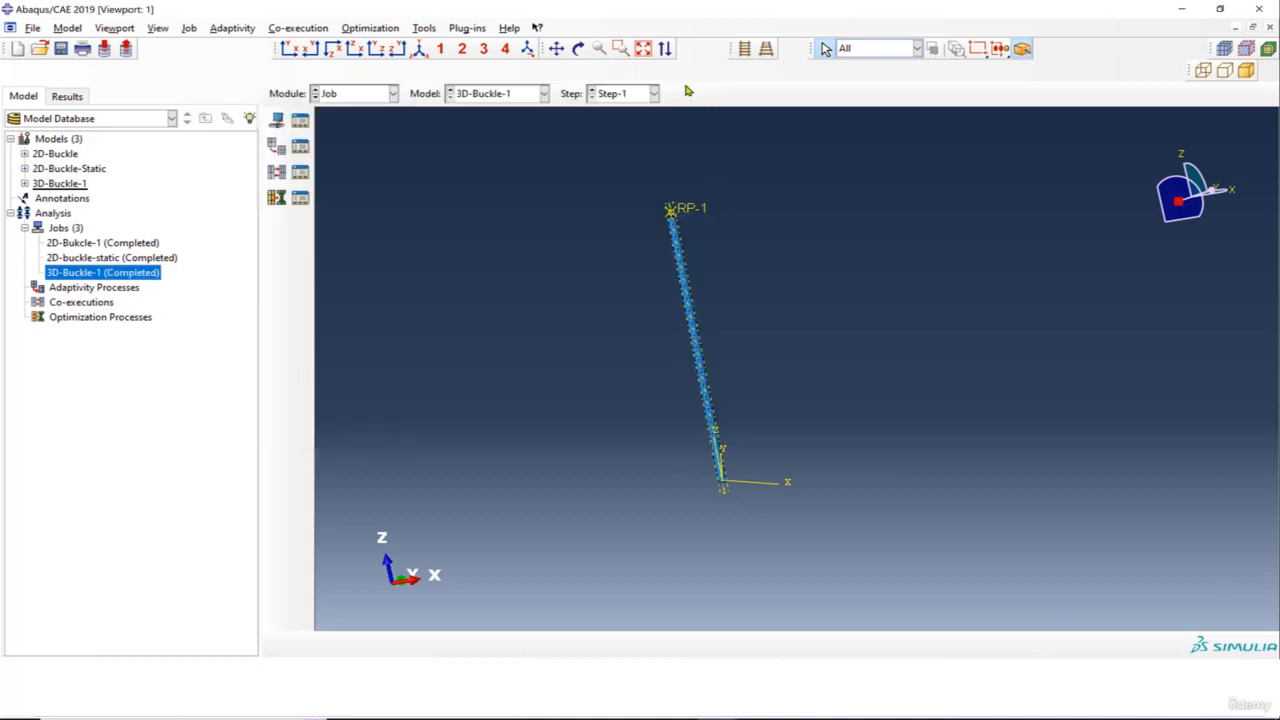
Open the 3D-Buckle-1 results, plot displacement magnitude contours on the deformed column, and inspect the first buckling mode and its eigenvalue.
right_click(58, 278)
click(108, 441)
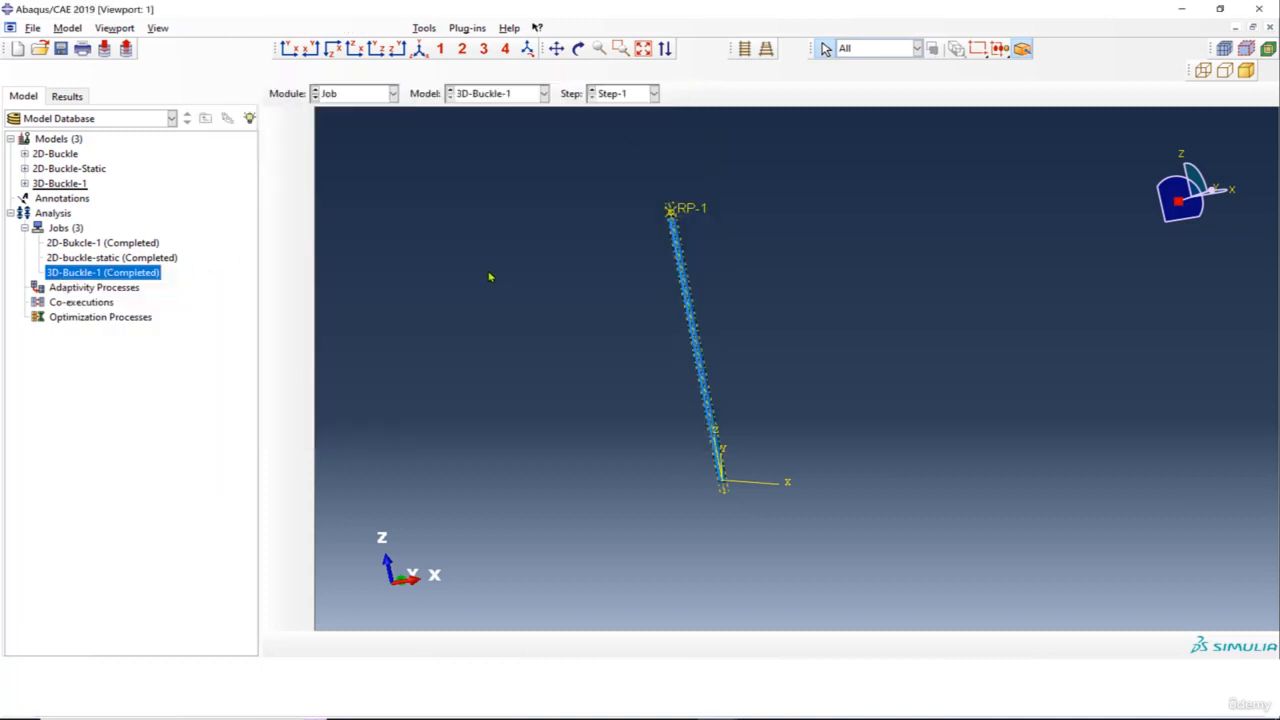
click(278, 194)
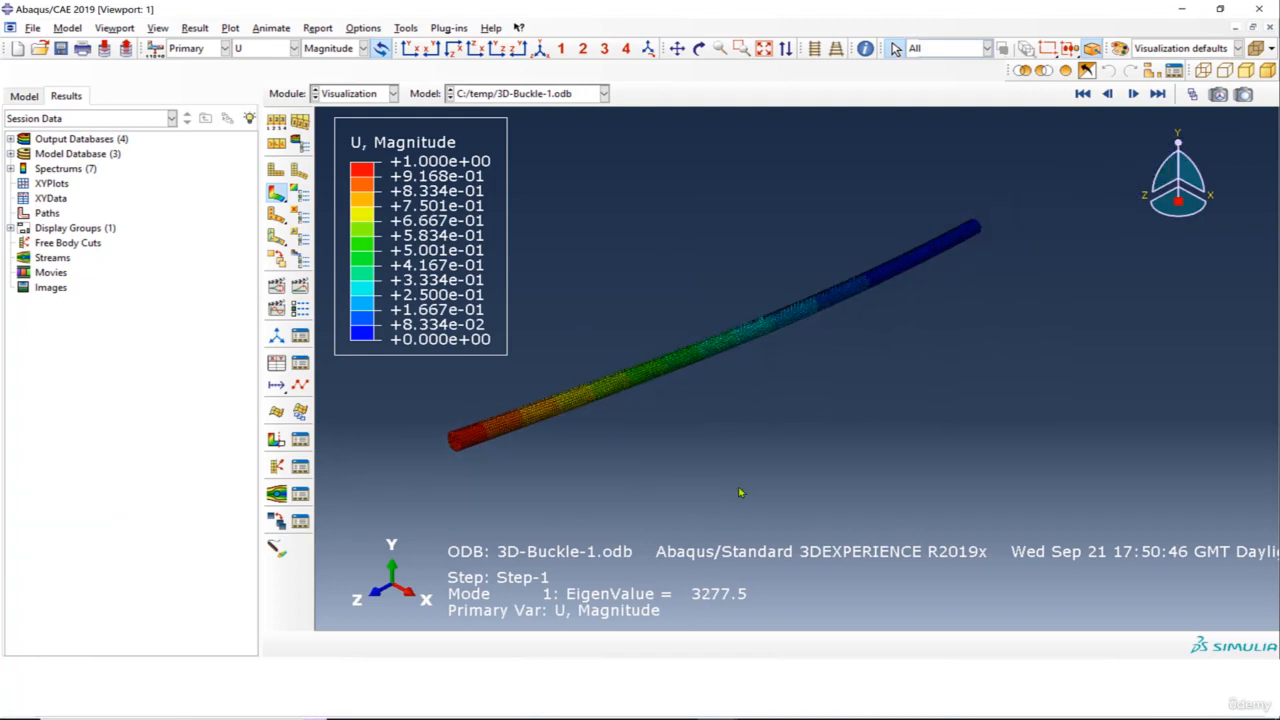
ctrl+alt+drag(588, 462, 743, 334)
ctrl+alt+drag(794, 389, 814, 306)
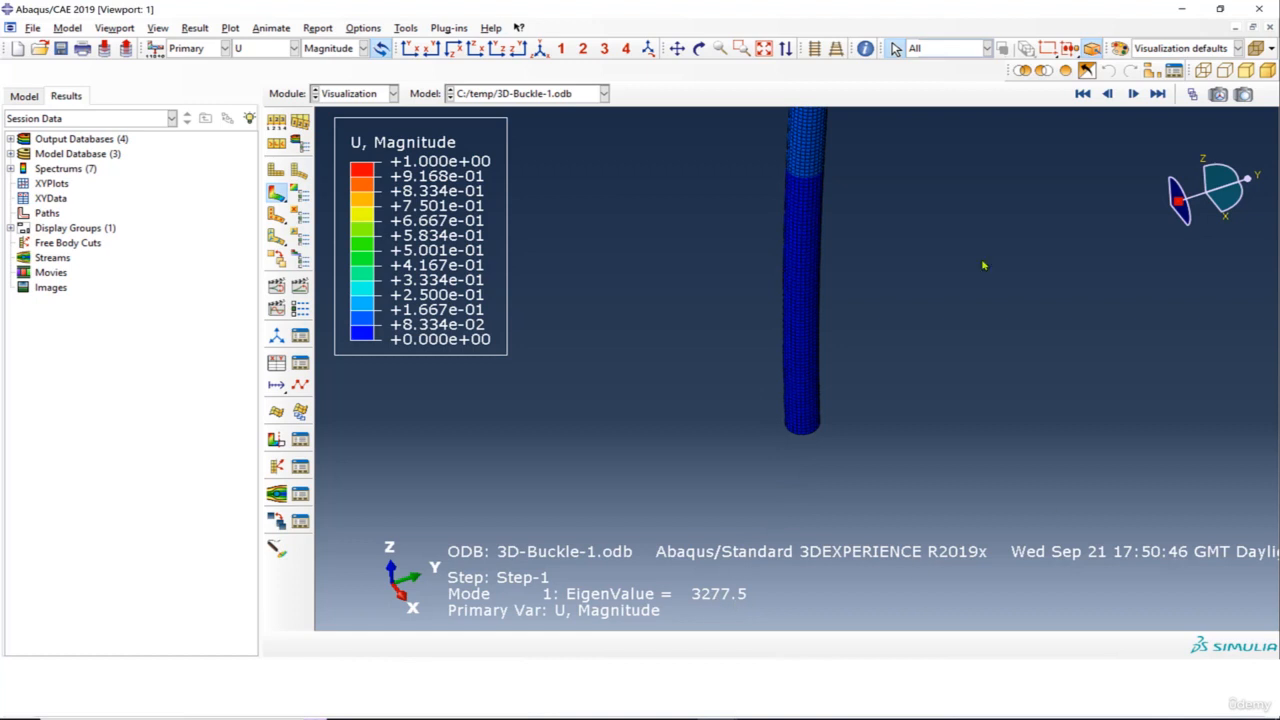
Assign Standard 3D Stress quadratic hex elements without reduced integration (C3D20) to the whole column of Part-1 in the Mesh module.
click(38, 96)
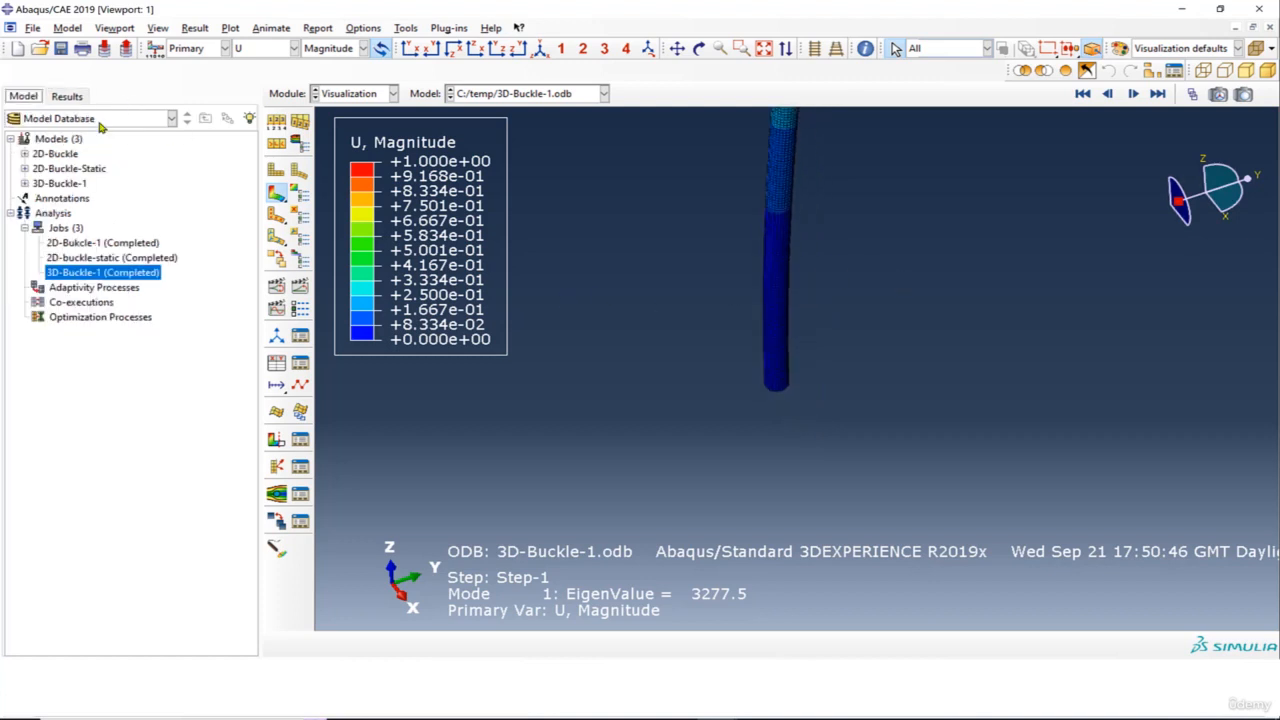
click(350, 93)
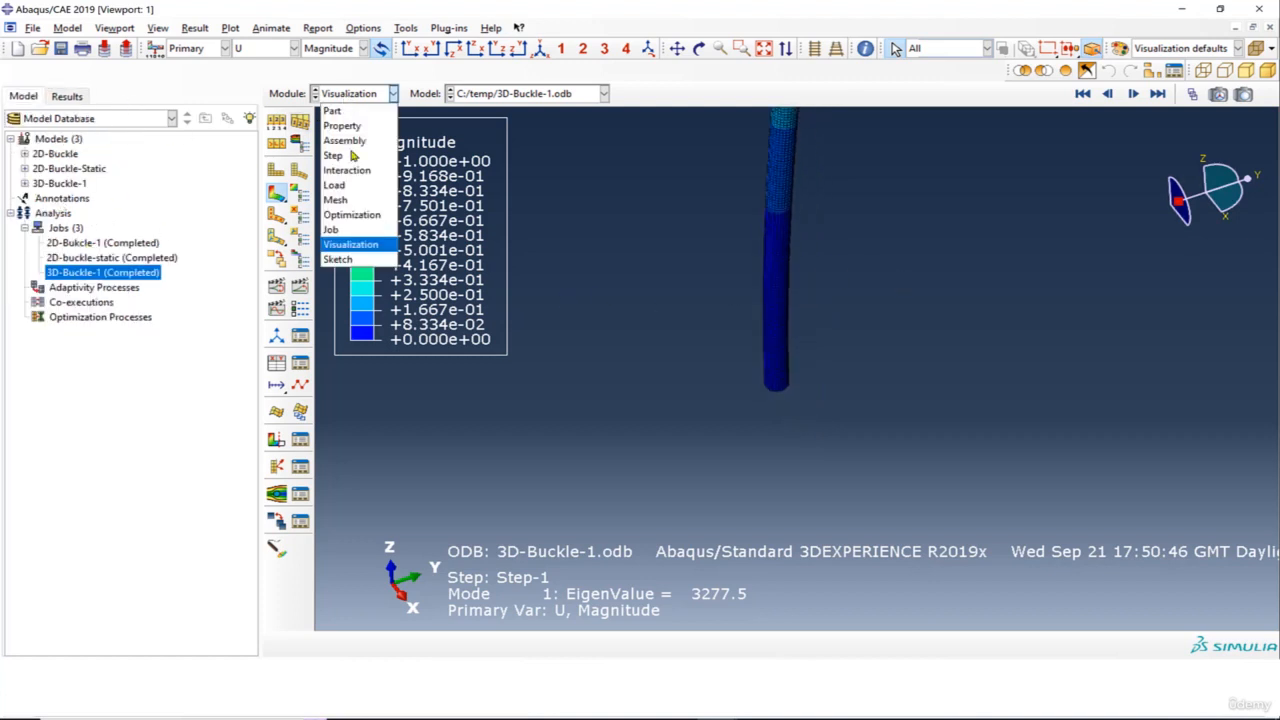
click(336, 199)
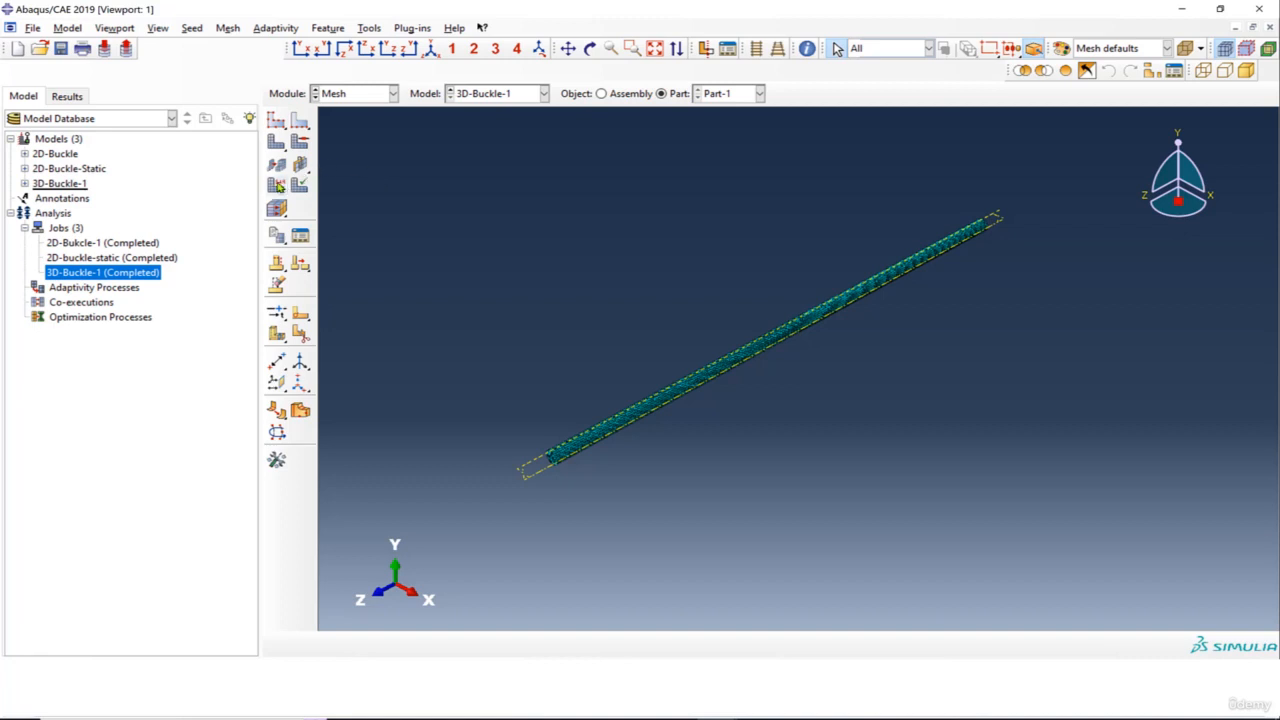
click(276, 185)
drag(913, 192, 520, 474)
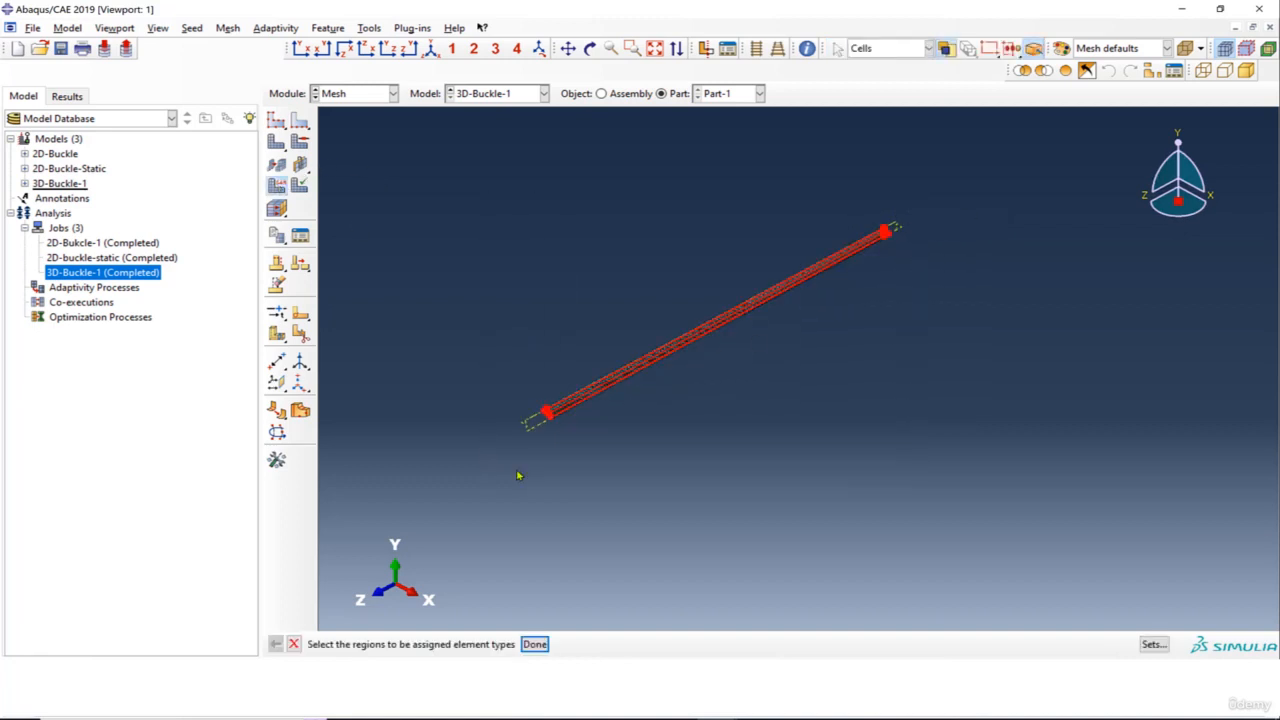
click(534, 644)
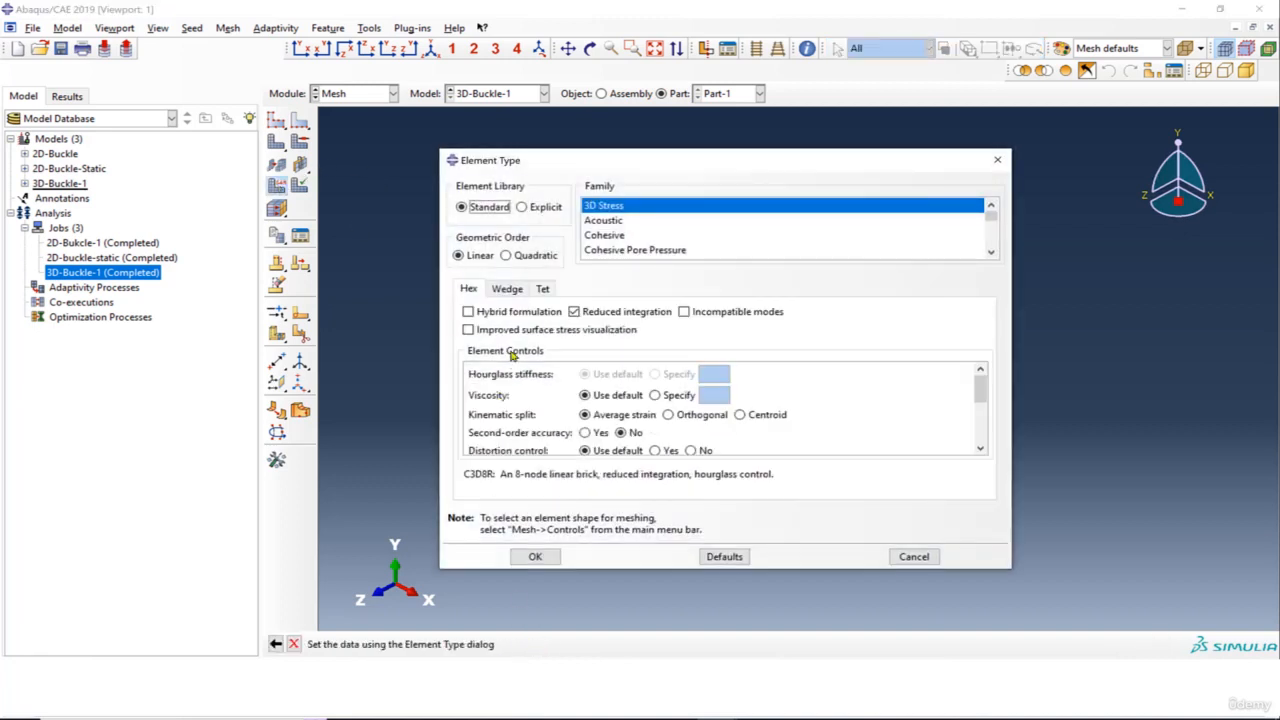
click(506, 256)
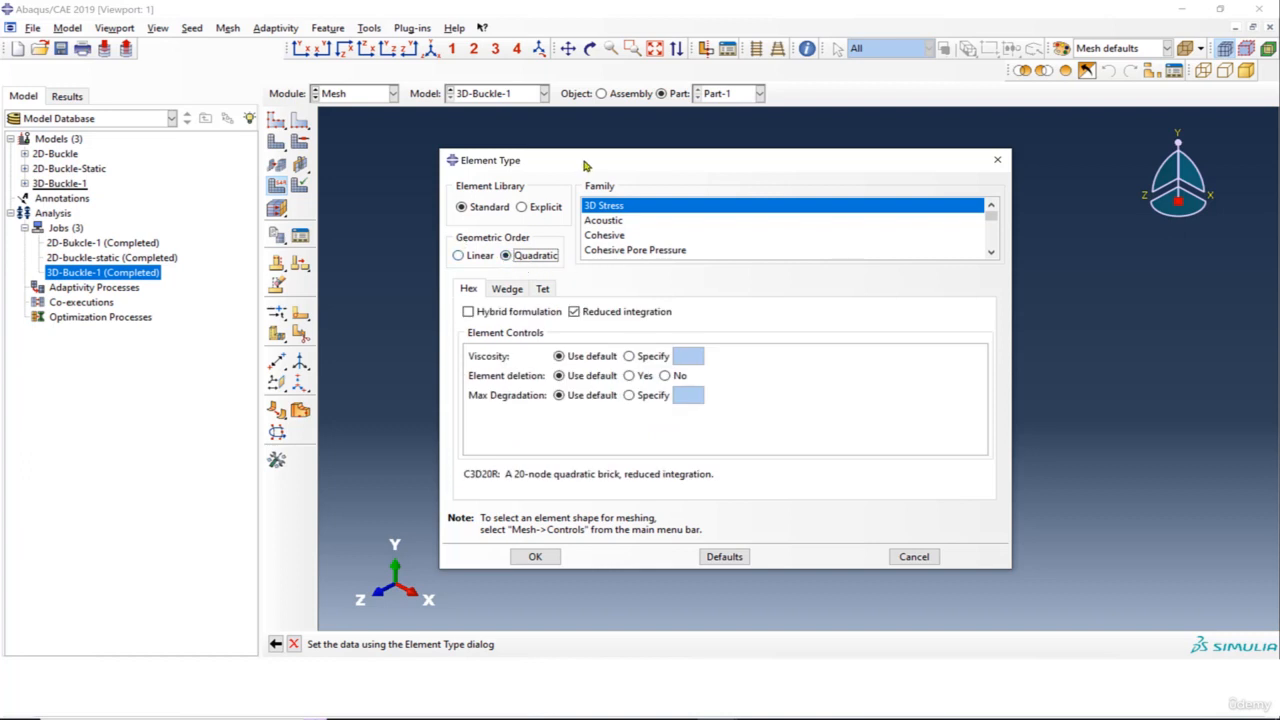
drag(585, 165, 603, 159)
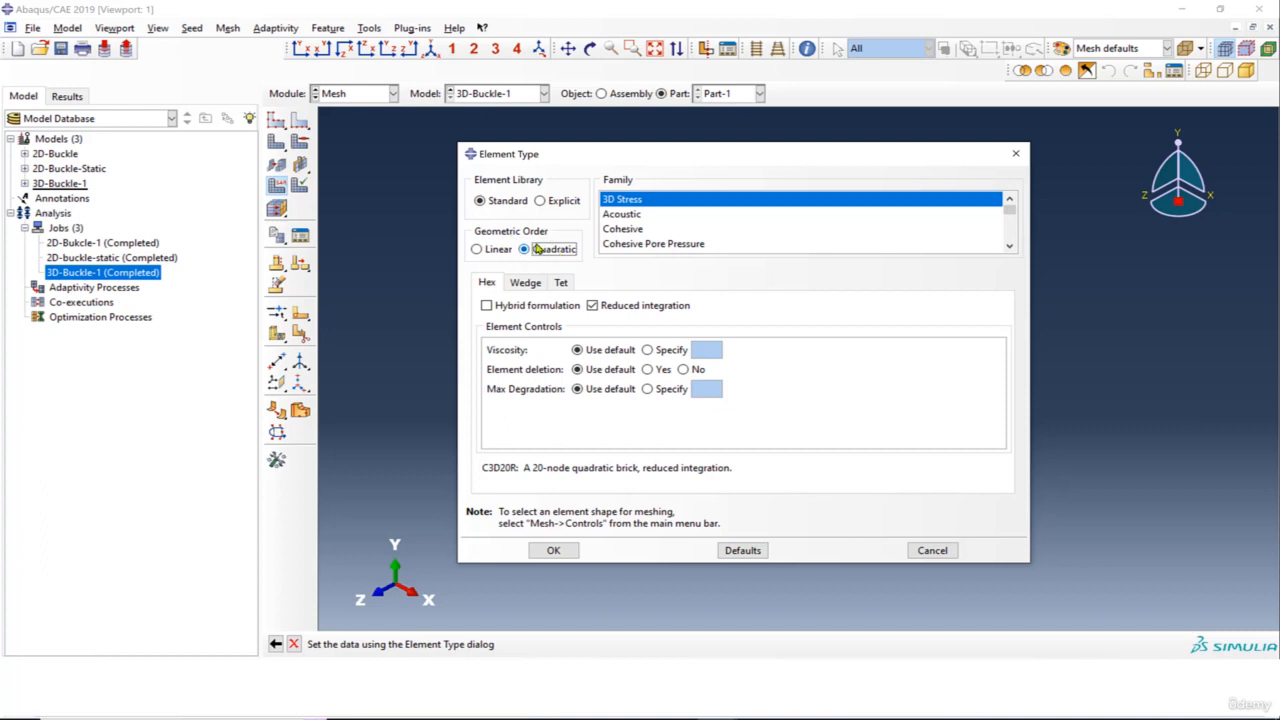
click(593, 305)
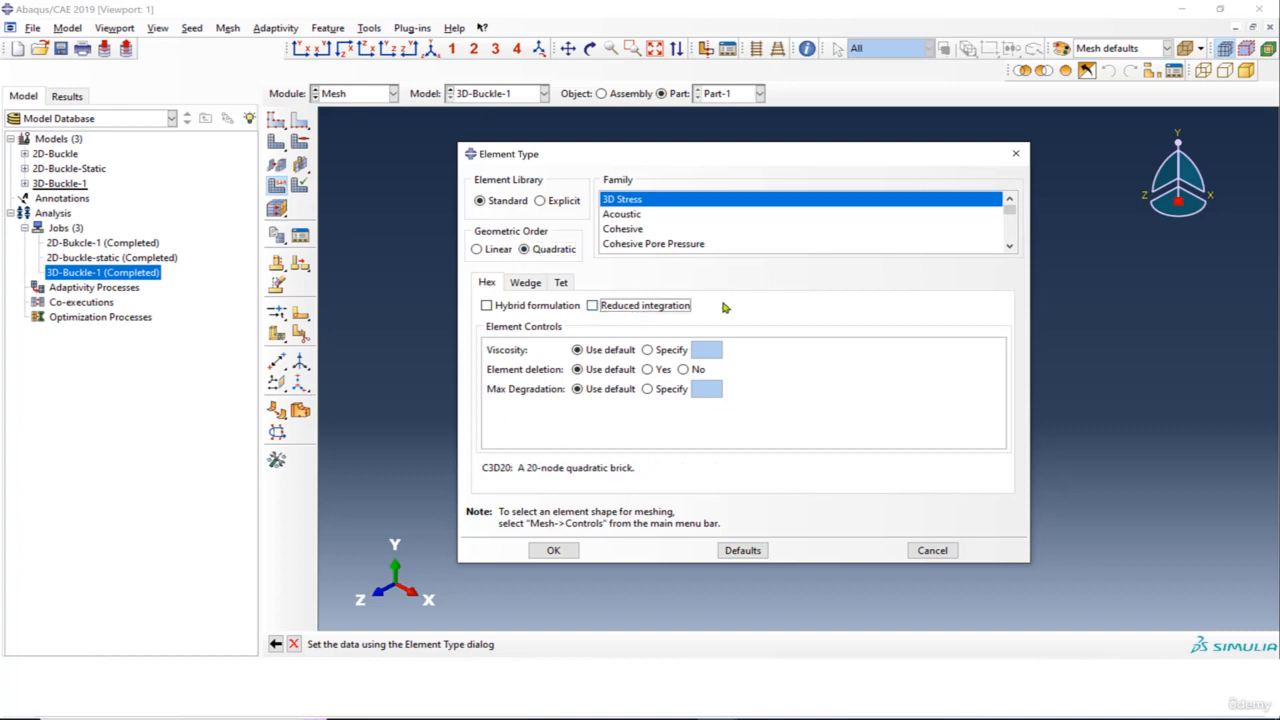
click(560, 550)
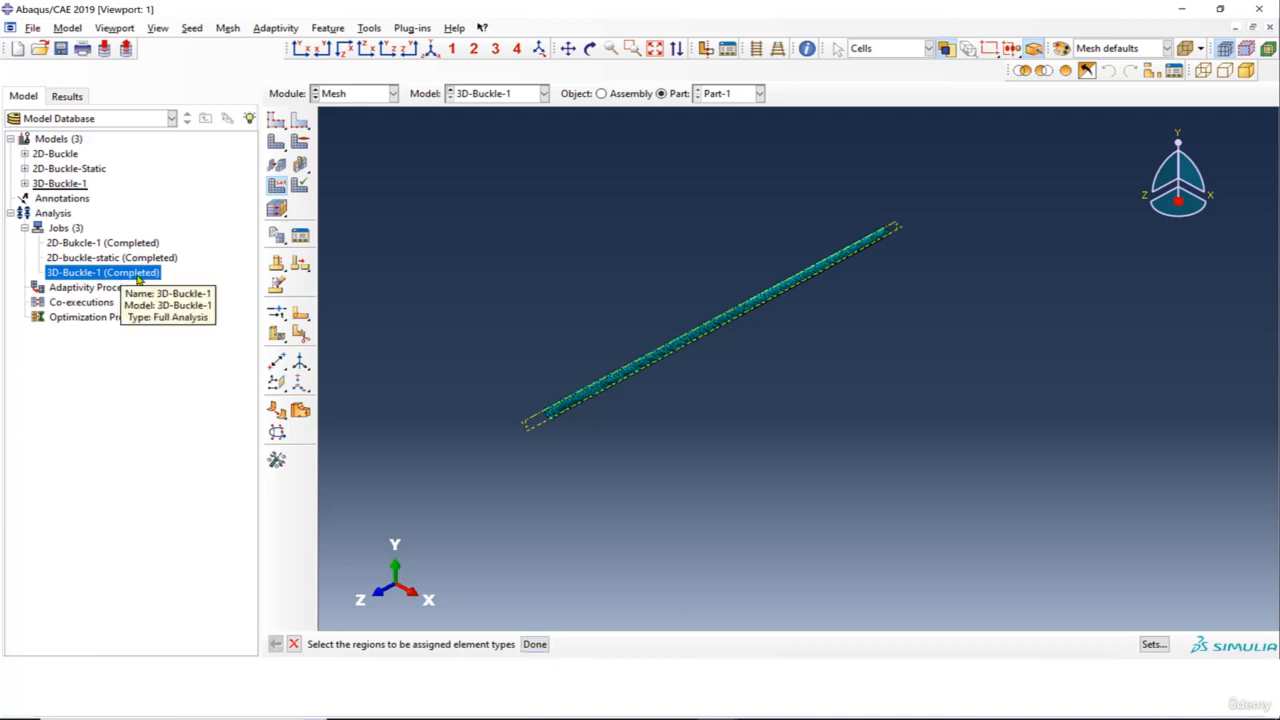
Resubmit the 3D-Buckle-1 job, overwriting its existing files, and monitor the run to completion.
right_click(138, 277)
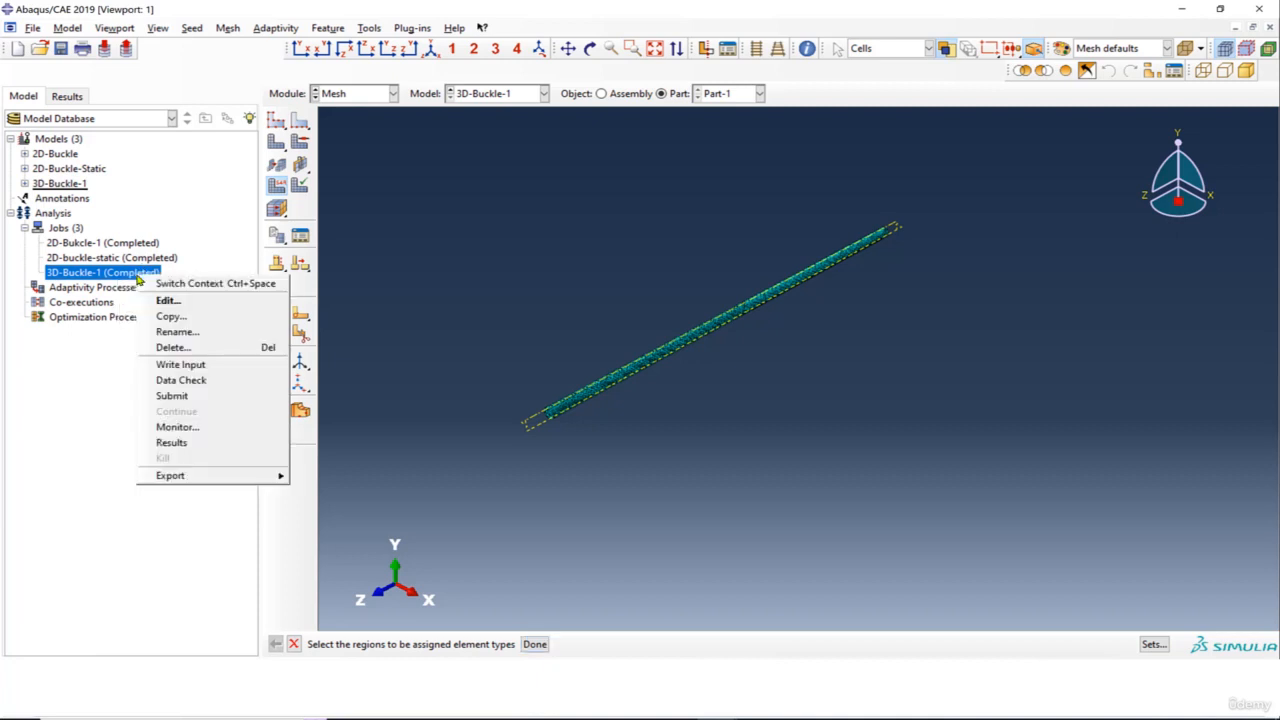
click(204, 396)
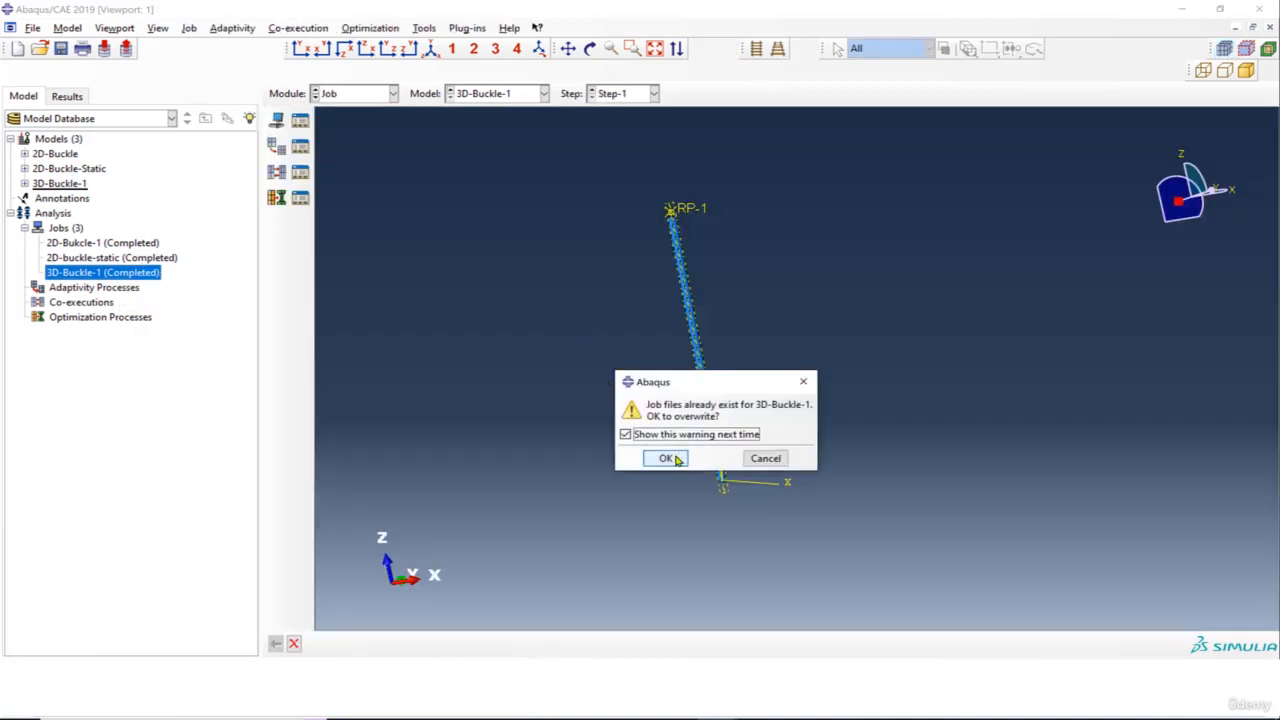
click(665, 458)
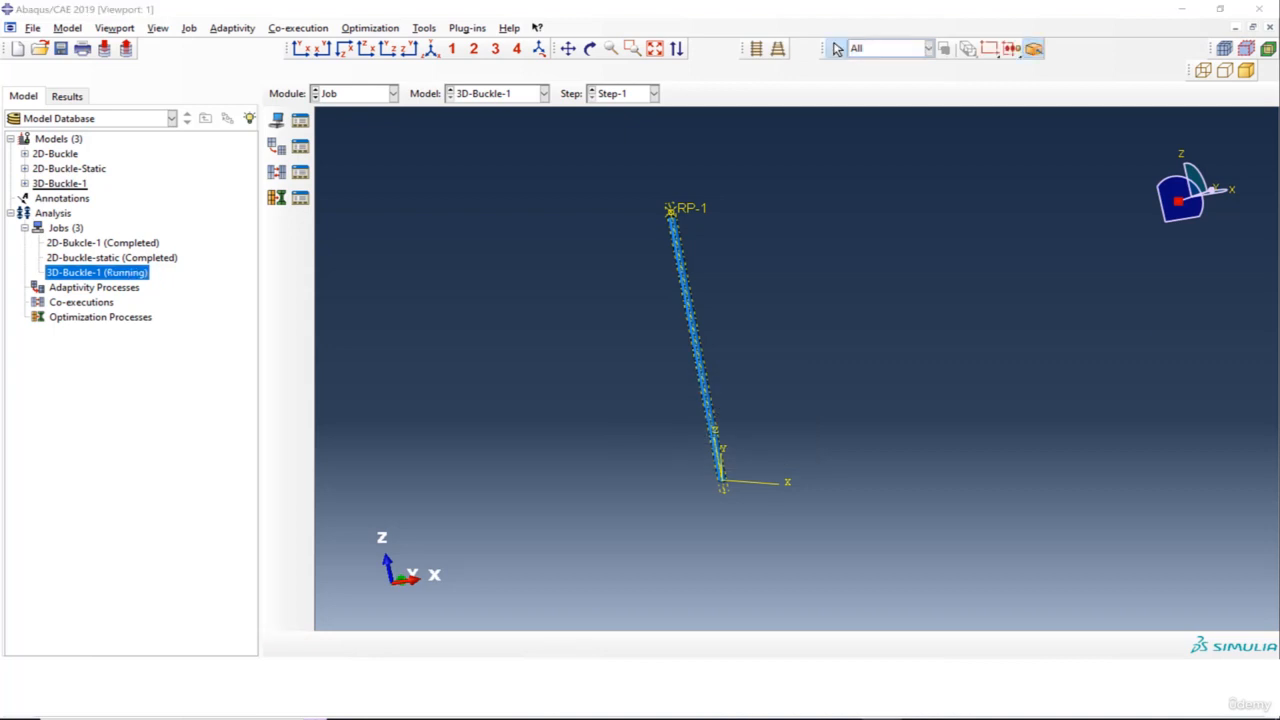
right_click(110, 274)
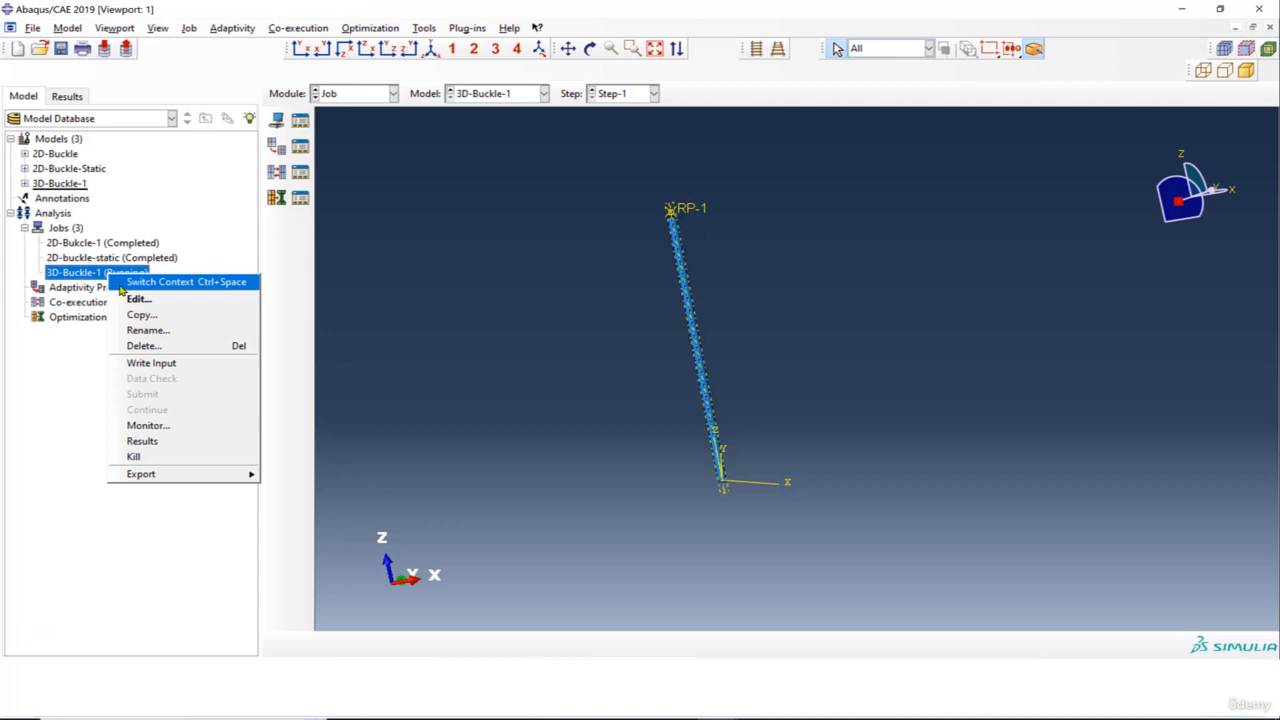
click(178, 425)
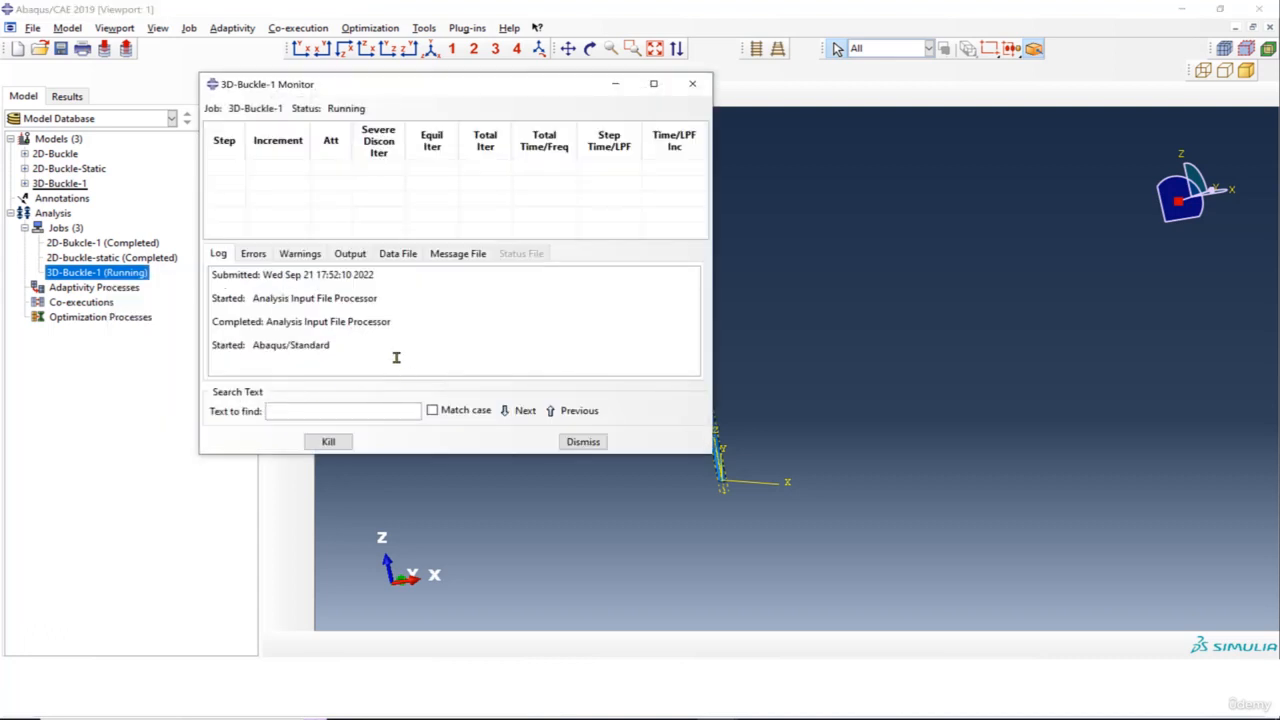
drag(776, 234, 866, 234)
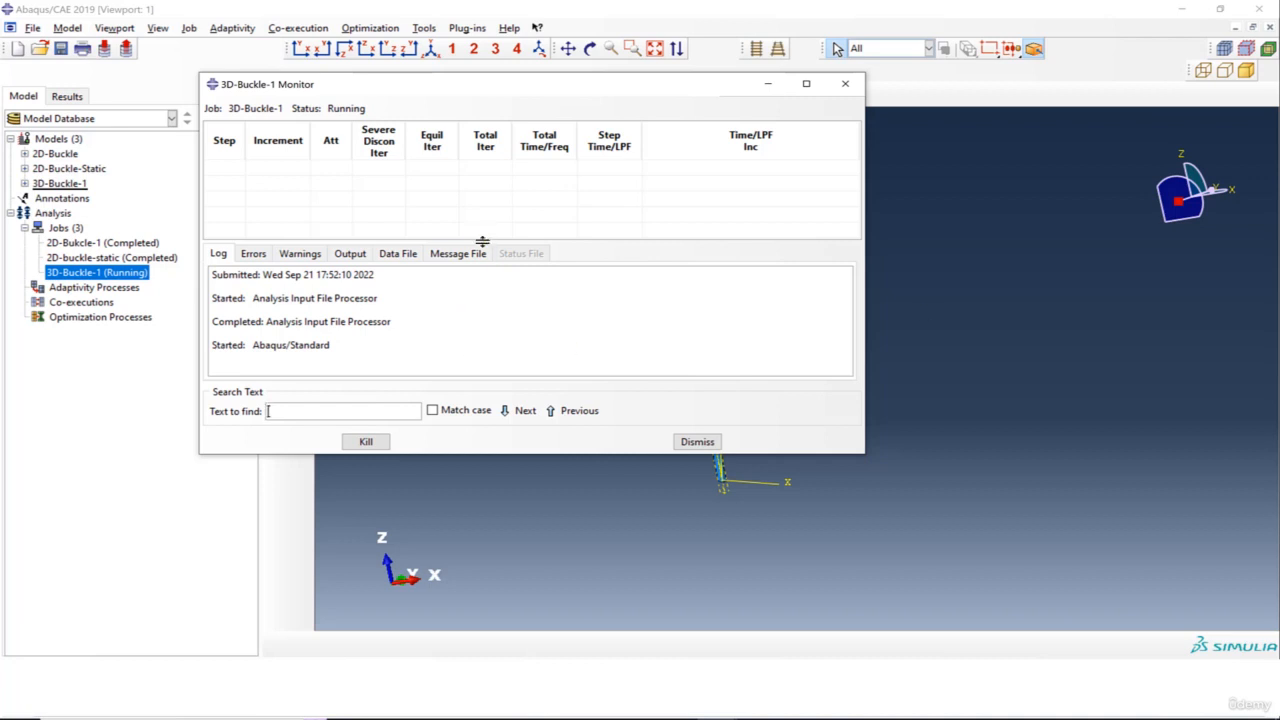
drag(490, 85, 611, 124)
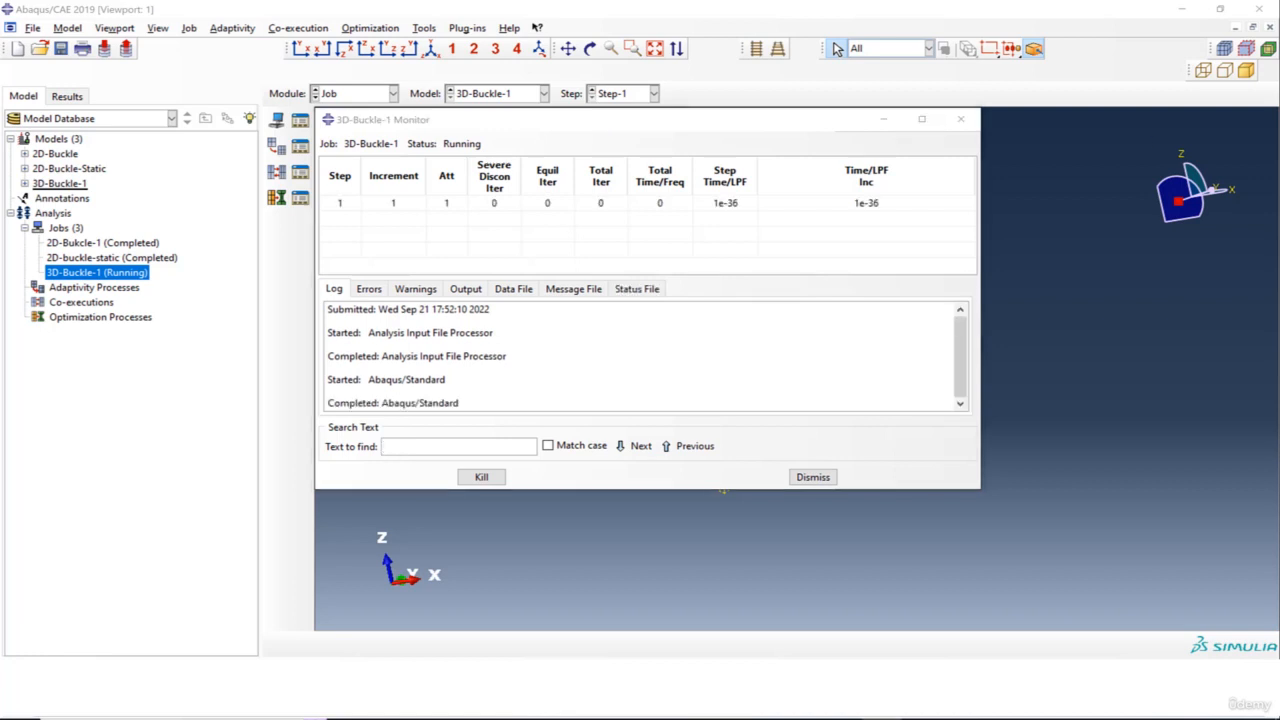
click(962, 120)
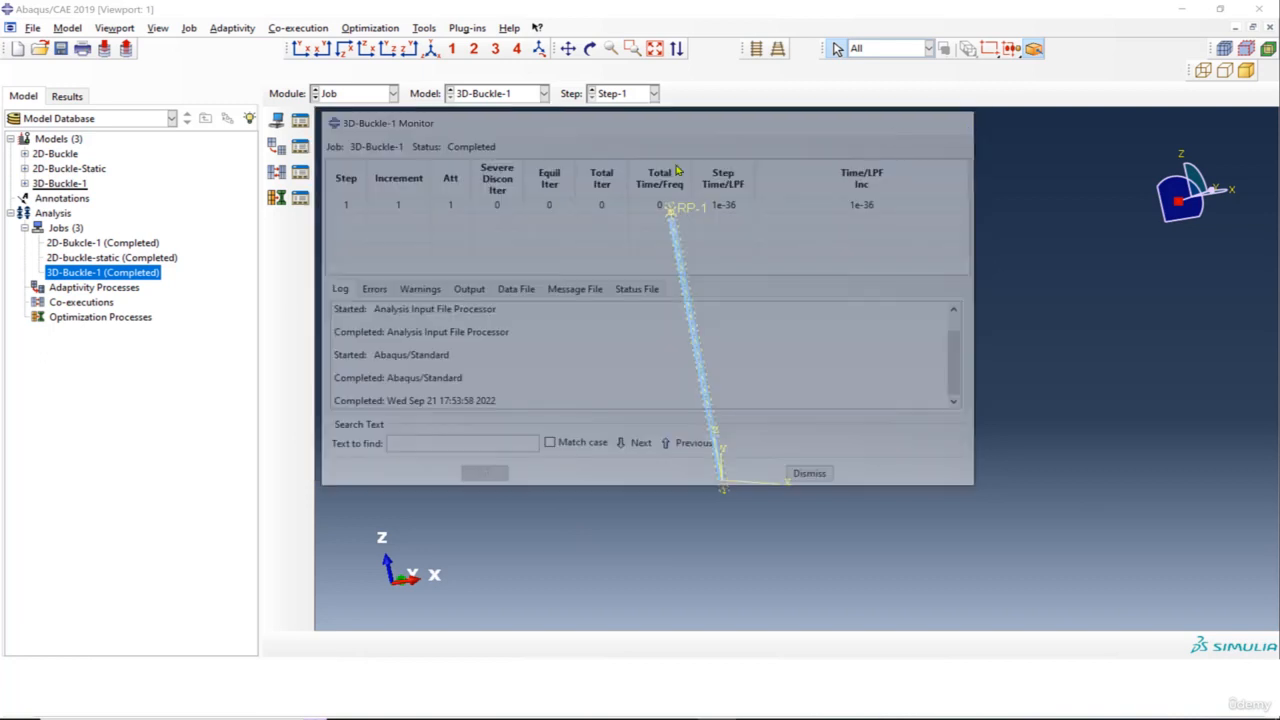
Open the rerun job's results and examine the displacement magnitude contours and mode 1 eigenvalue obtained with quadratic elements.
right_click(131, 279)
click(170, 441)
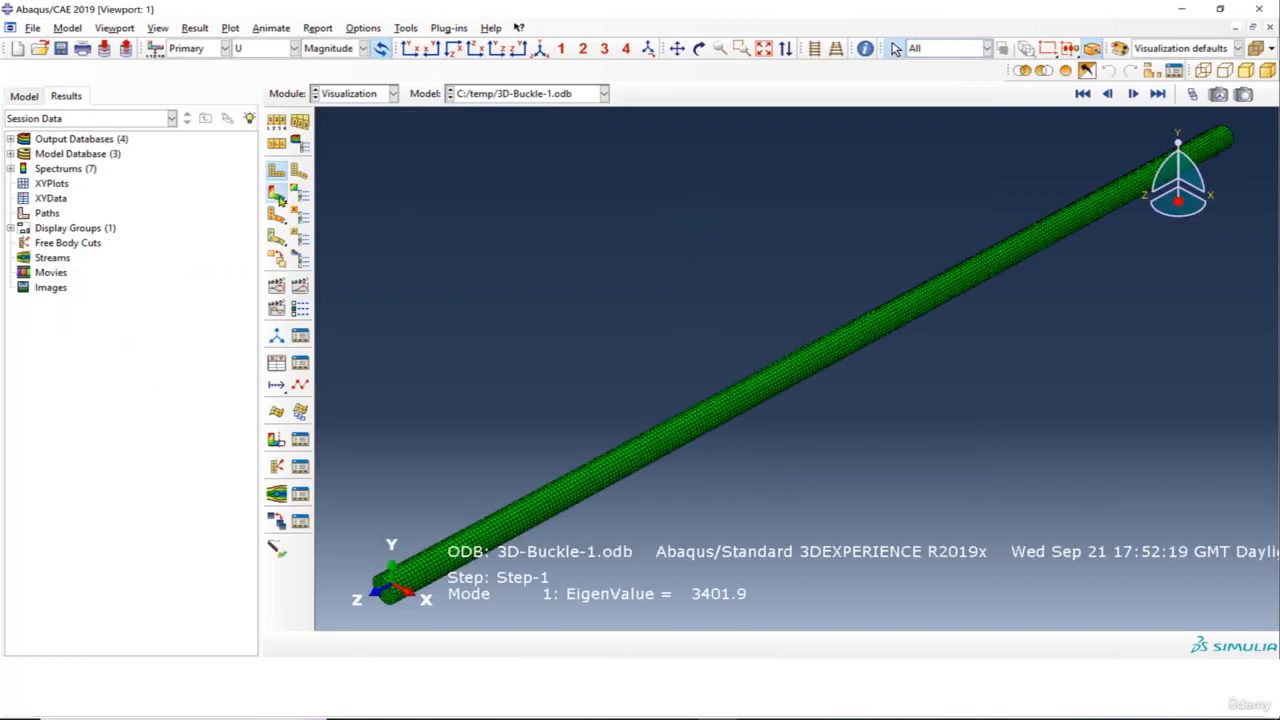
click(276, 192)
scroll(698, 411, up, 2)
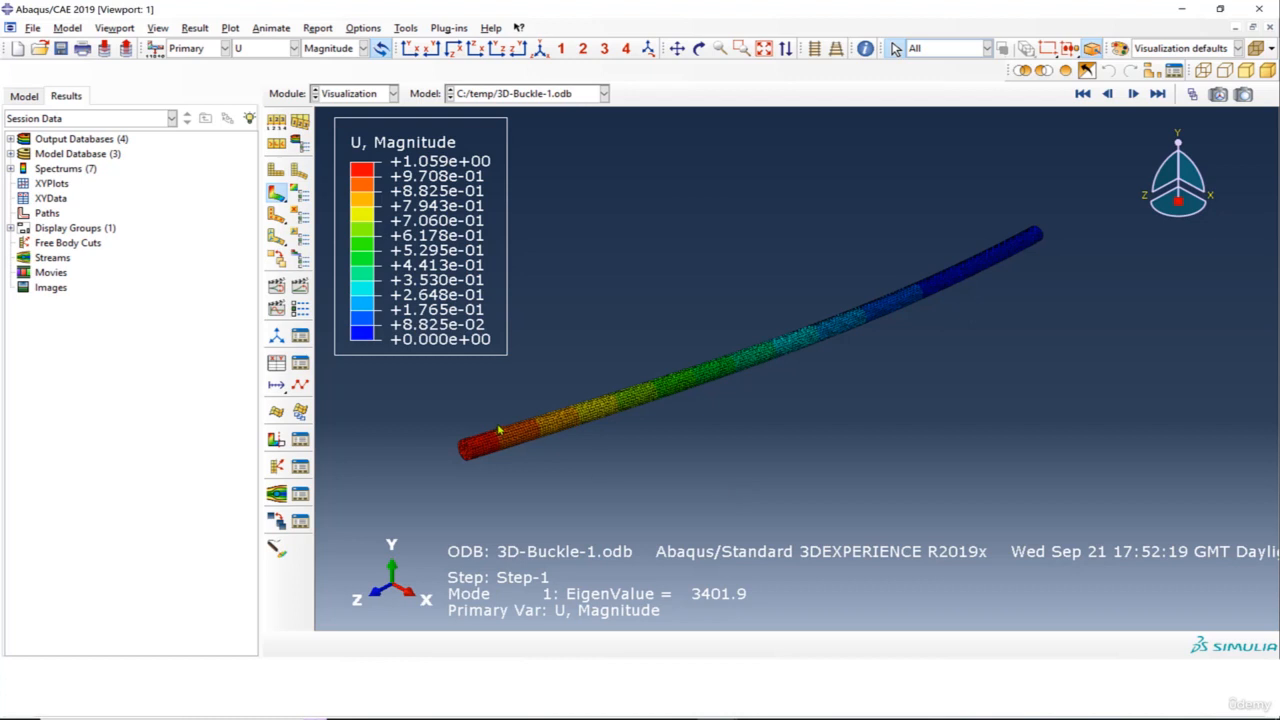
scroll(588, 350, down, 1)
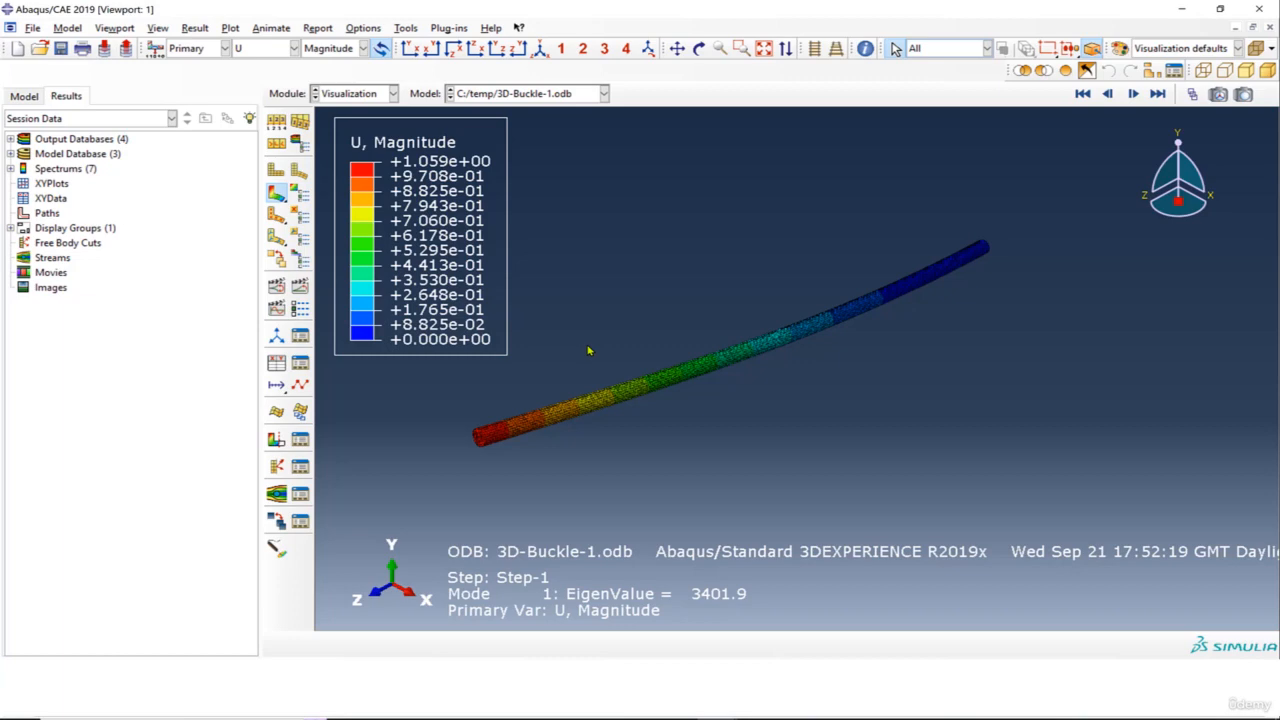
scroll(460, 455, up, 3)
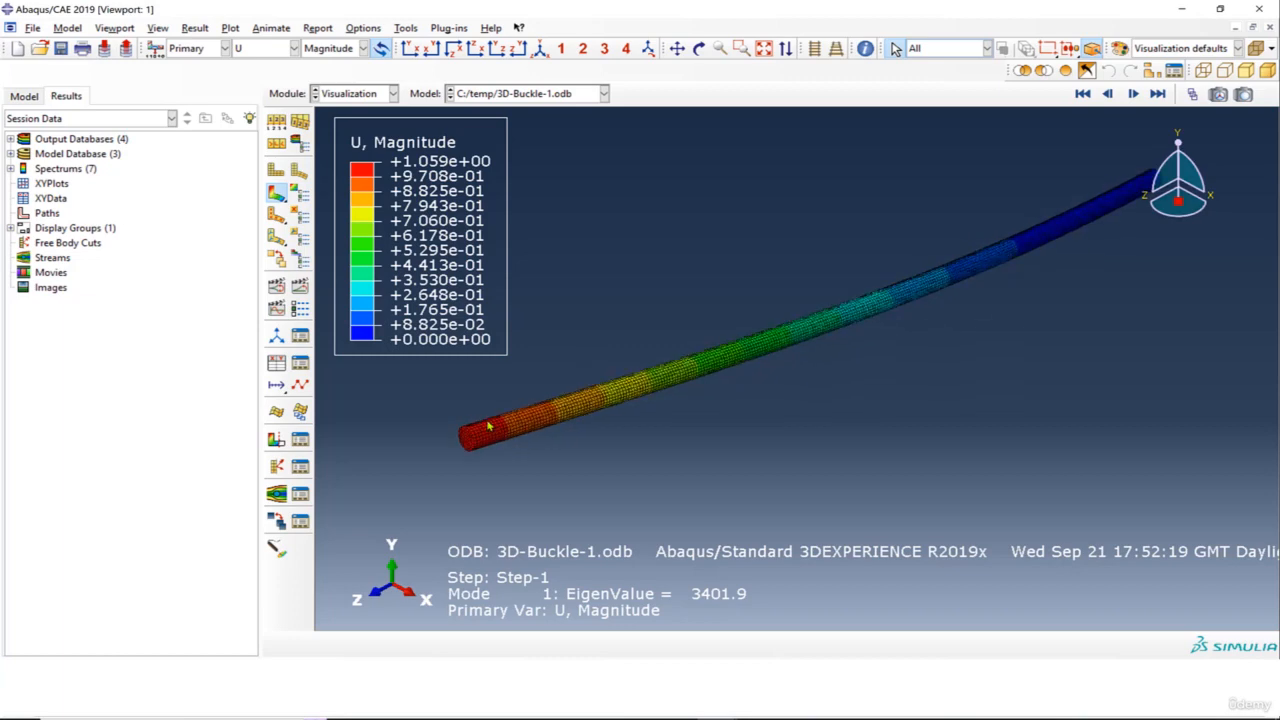
Inspect the displacement contours at the column's loaded end and along its full deformed length.
scroll(449, 466, up, 1)
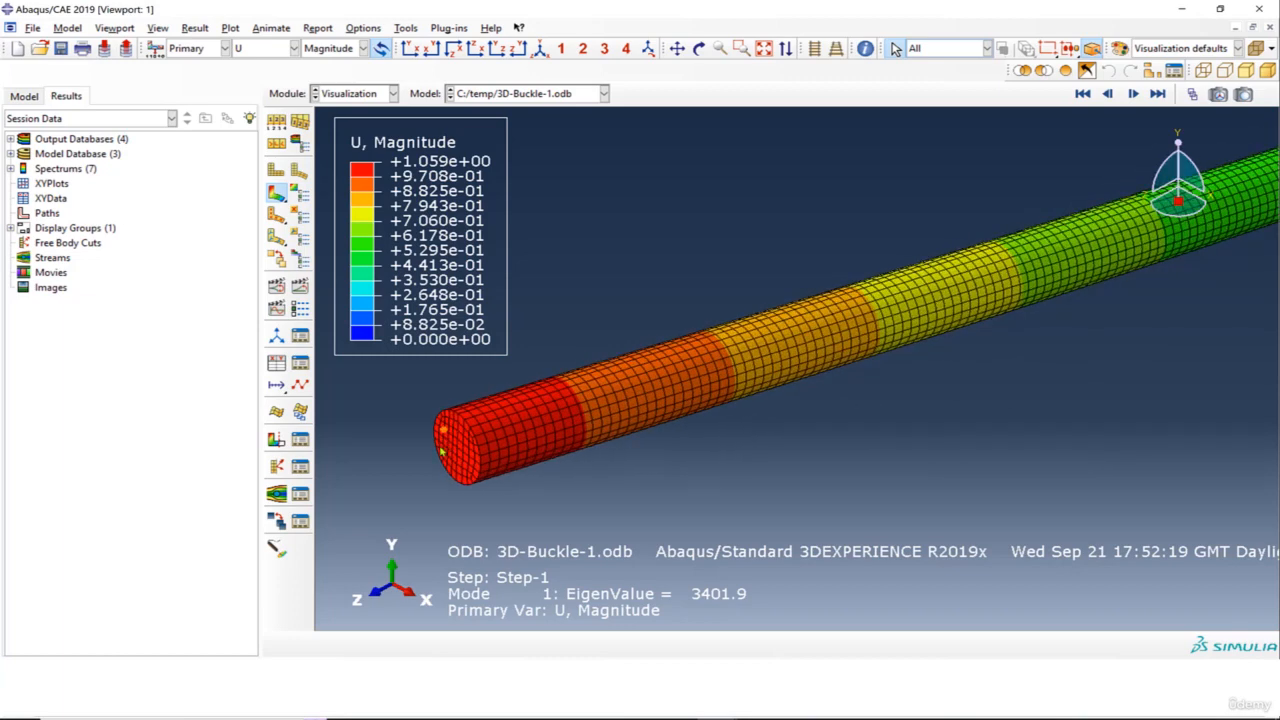
scroll(452, 448, down, 4)
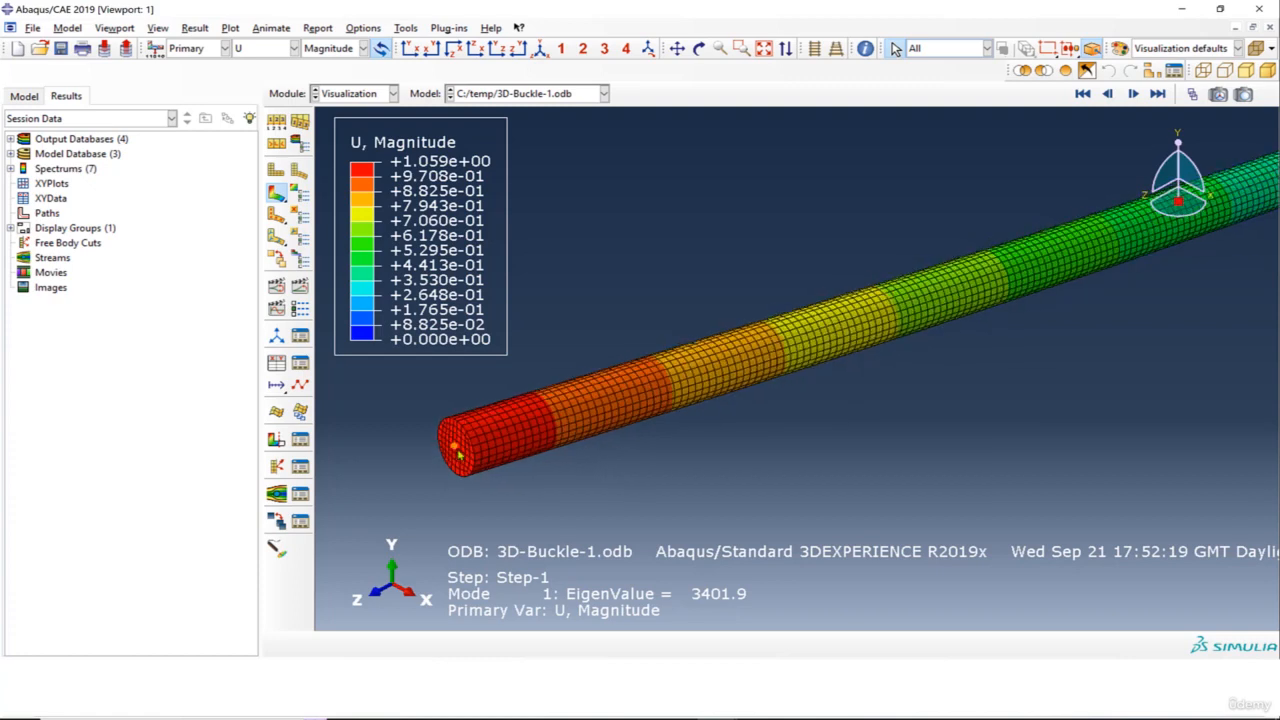
scroll(520, 463, down, 2)
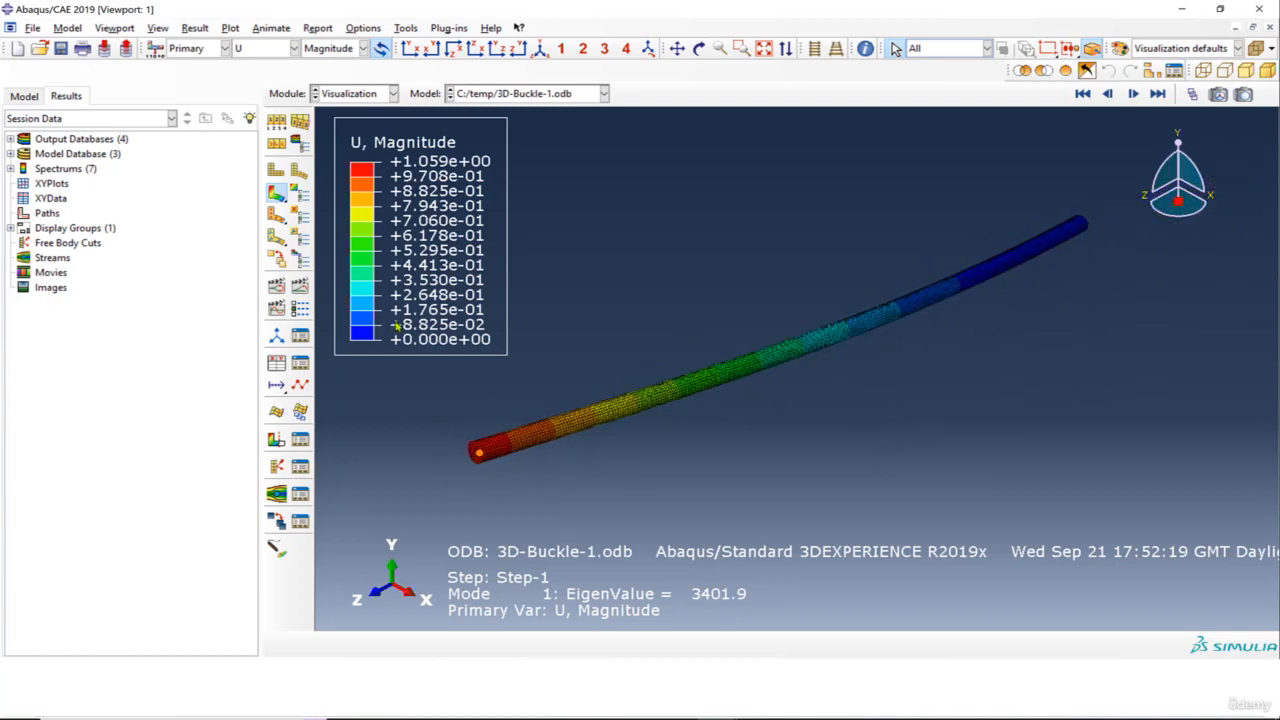
Review the element type assigned to Part-1's column in the Mesh module without changing its settings.
click(355, 93)
click(357, 200)
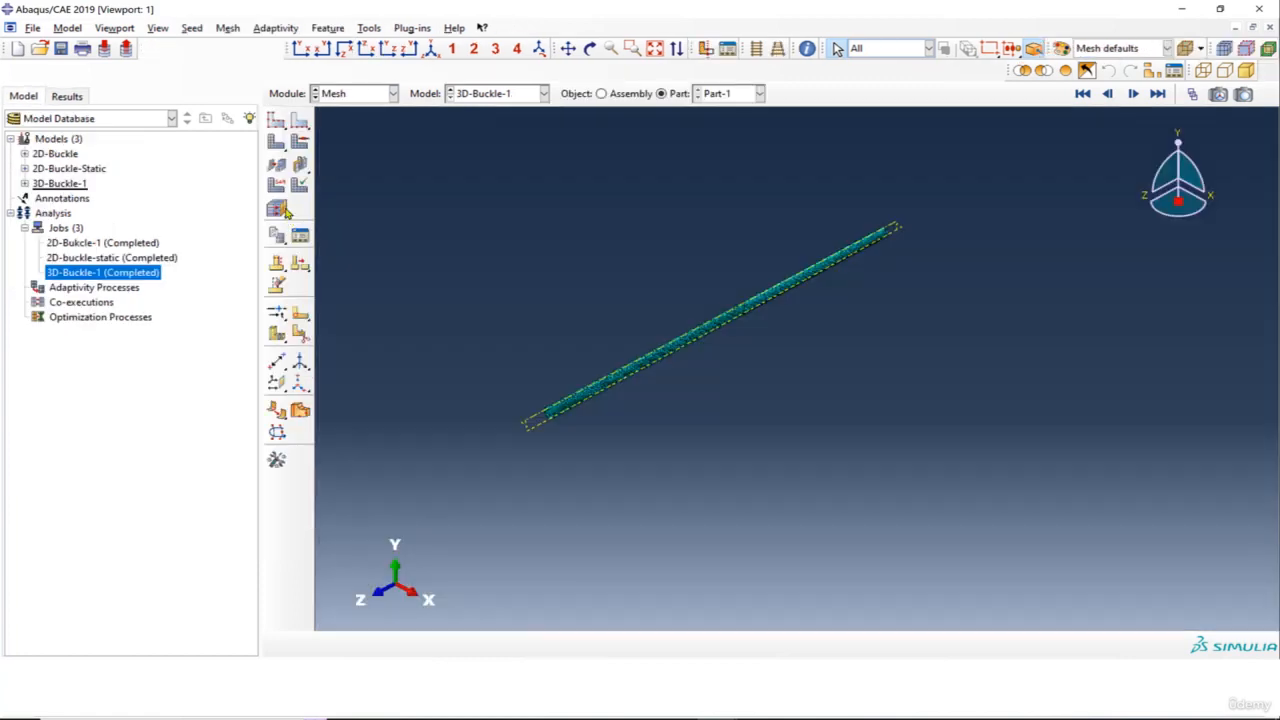
click(534, 421)
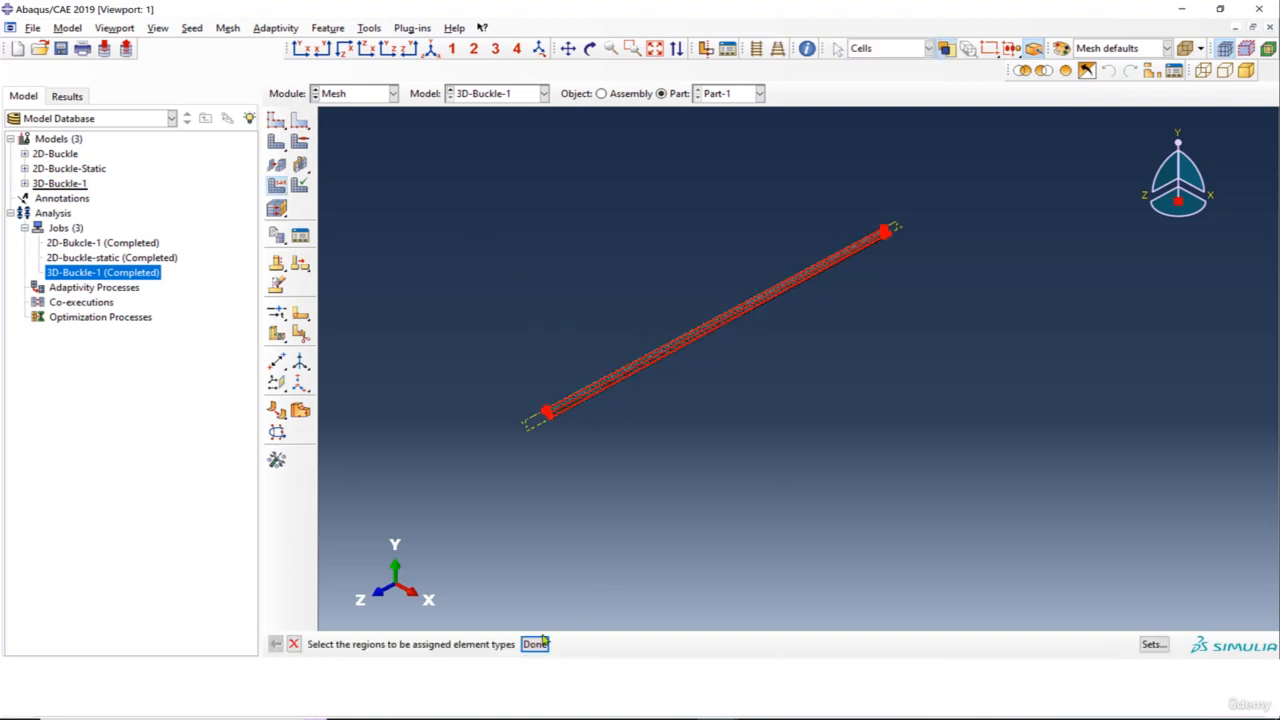
click(534, 644)
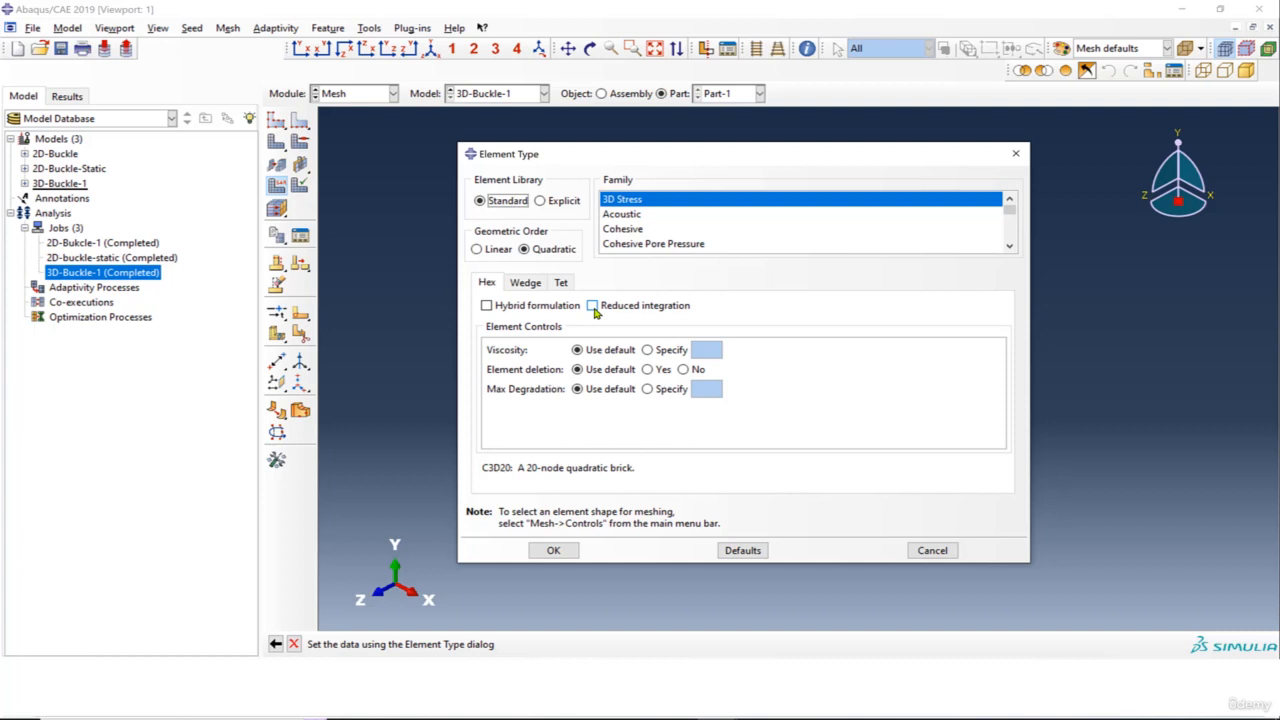
click(1015, 153)
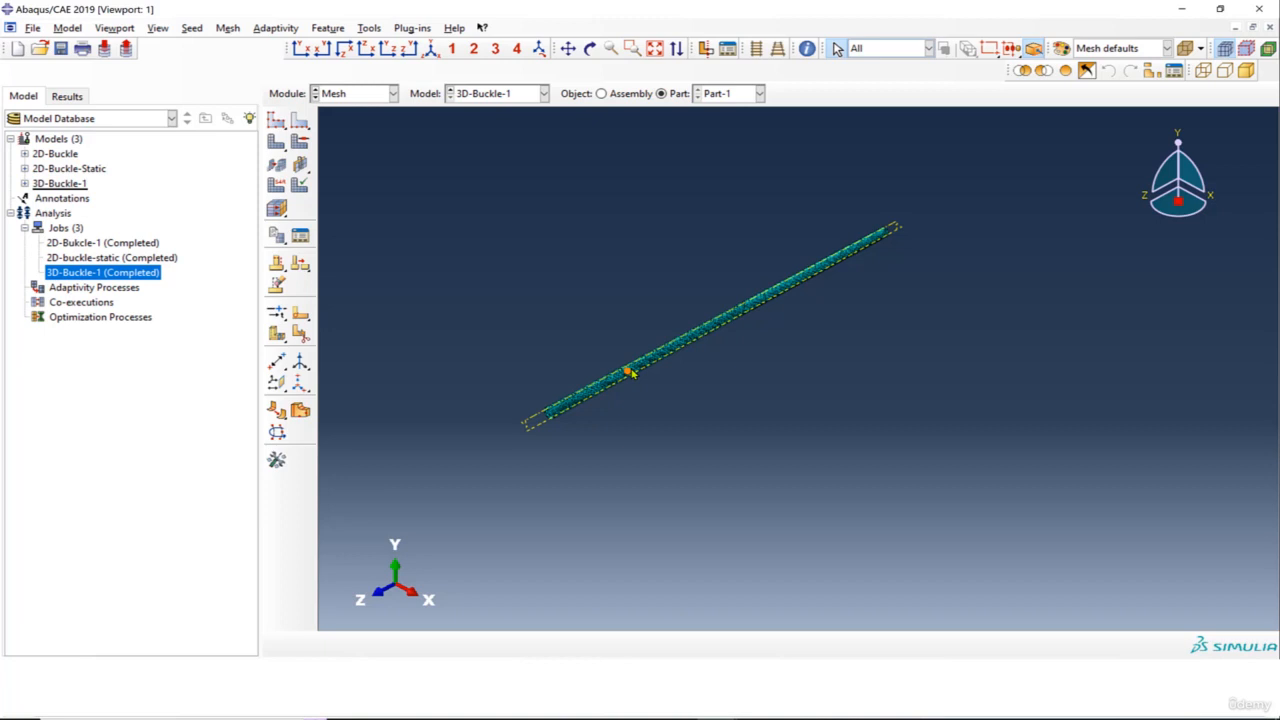
scroll(634, 333, up, 2)
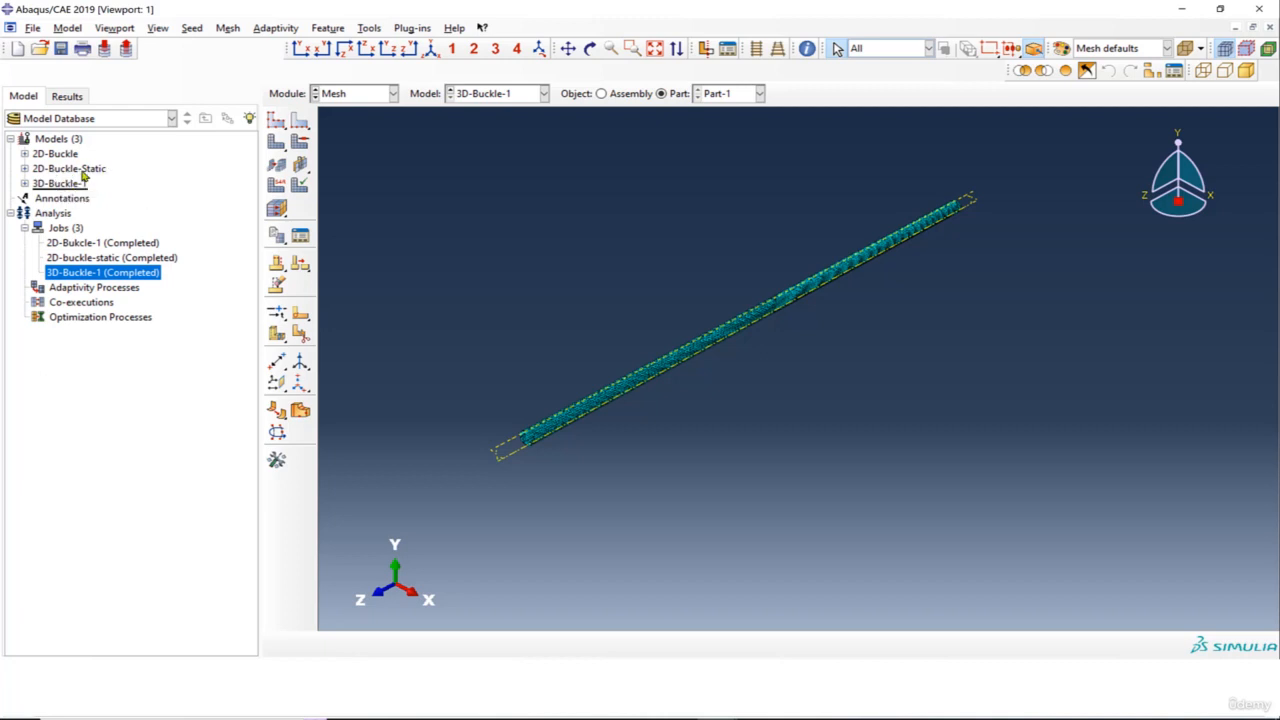
Copy the 3D-Buckle-1 model to a new model named 3D-Buckle-1-static.
click(76, 185)
right_click(76, 185)
click(118, 208)
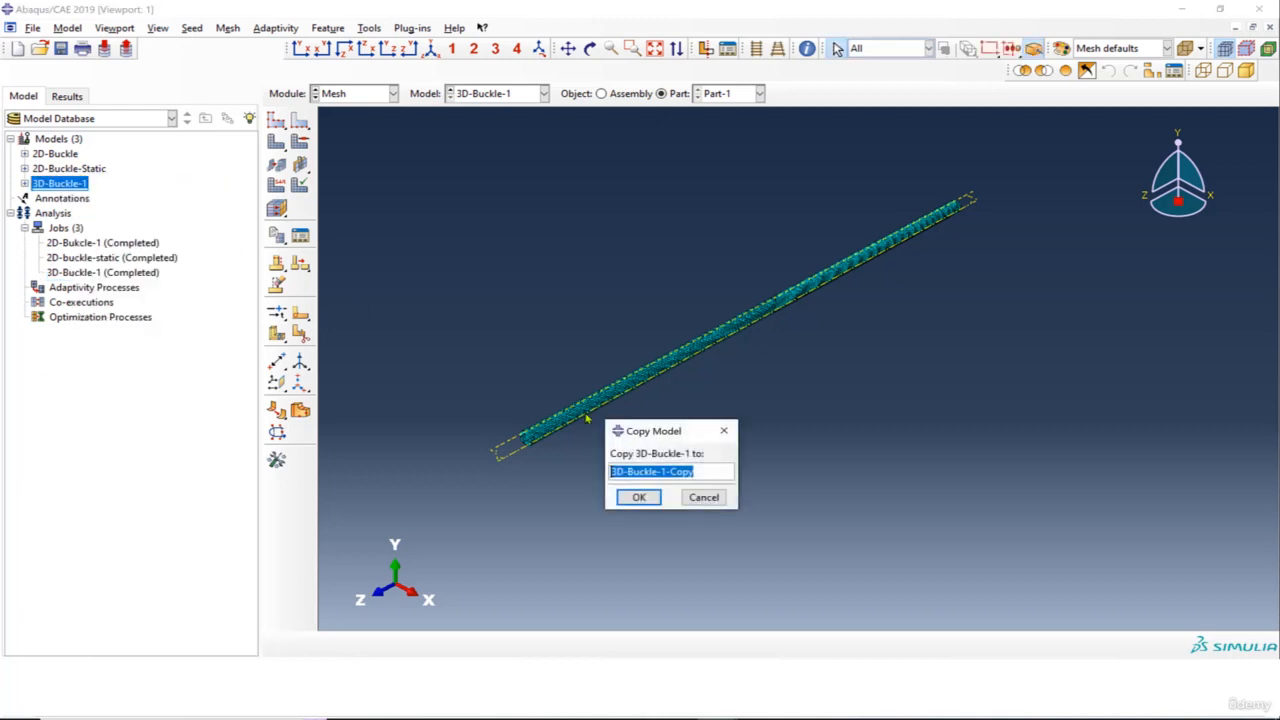
drag(699, 477, 670, 471)
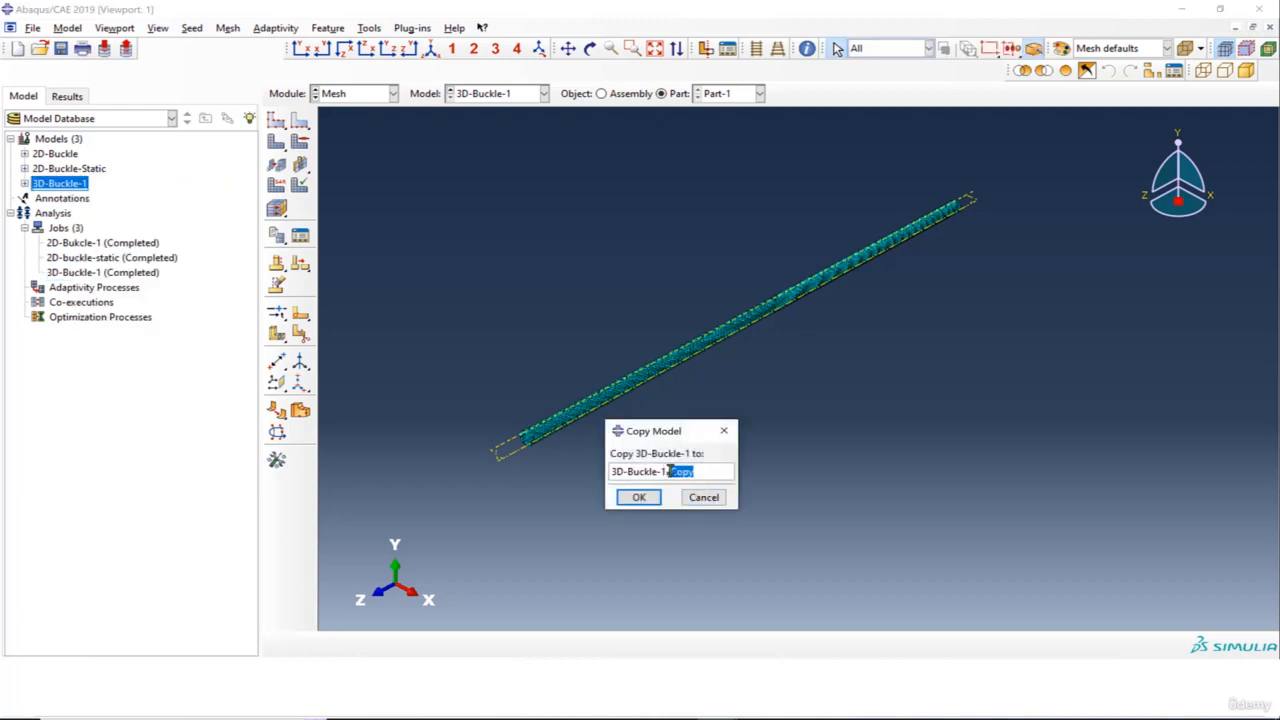
key(BackSpace)
text(-static)
click(639, 497)
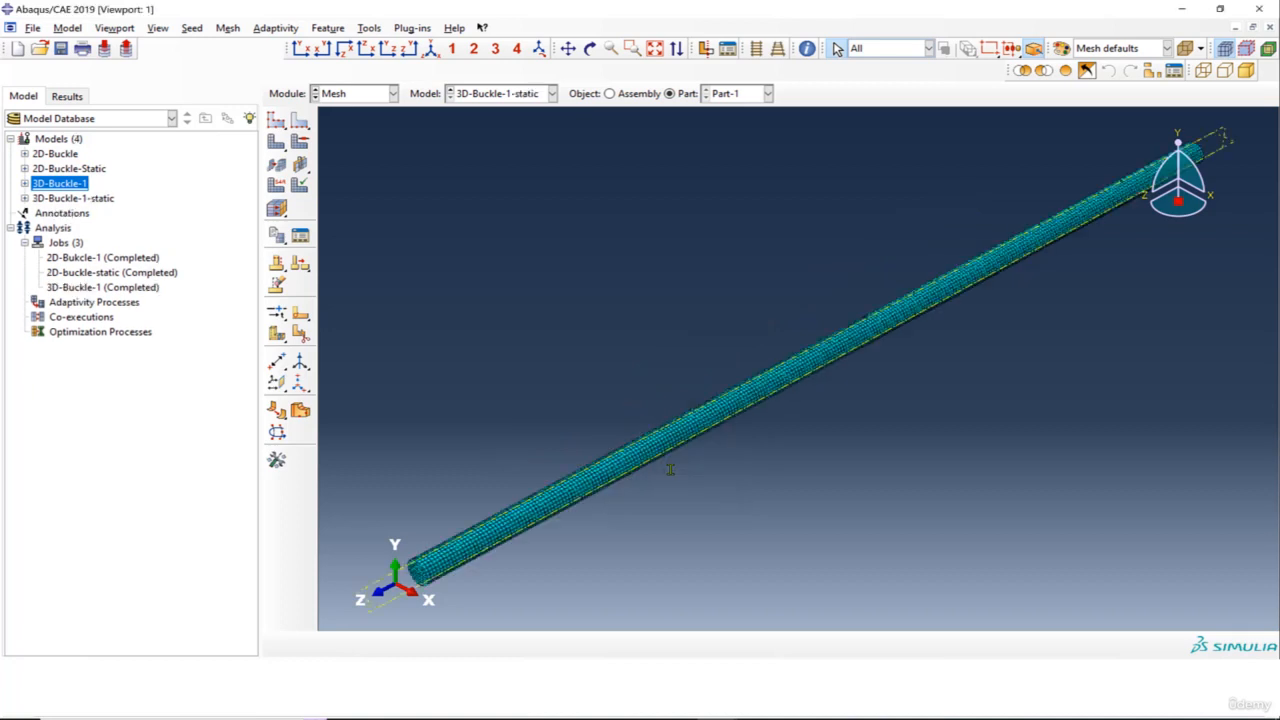
Replace the Buckle procedure of Step-1 in the 3D-Buckle-1-static model with a Static, General procedure.
click(24, 198)
click(40, 302)
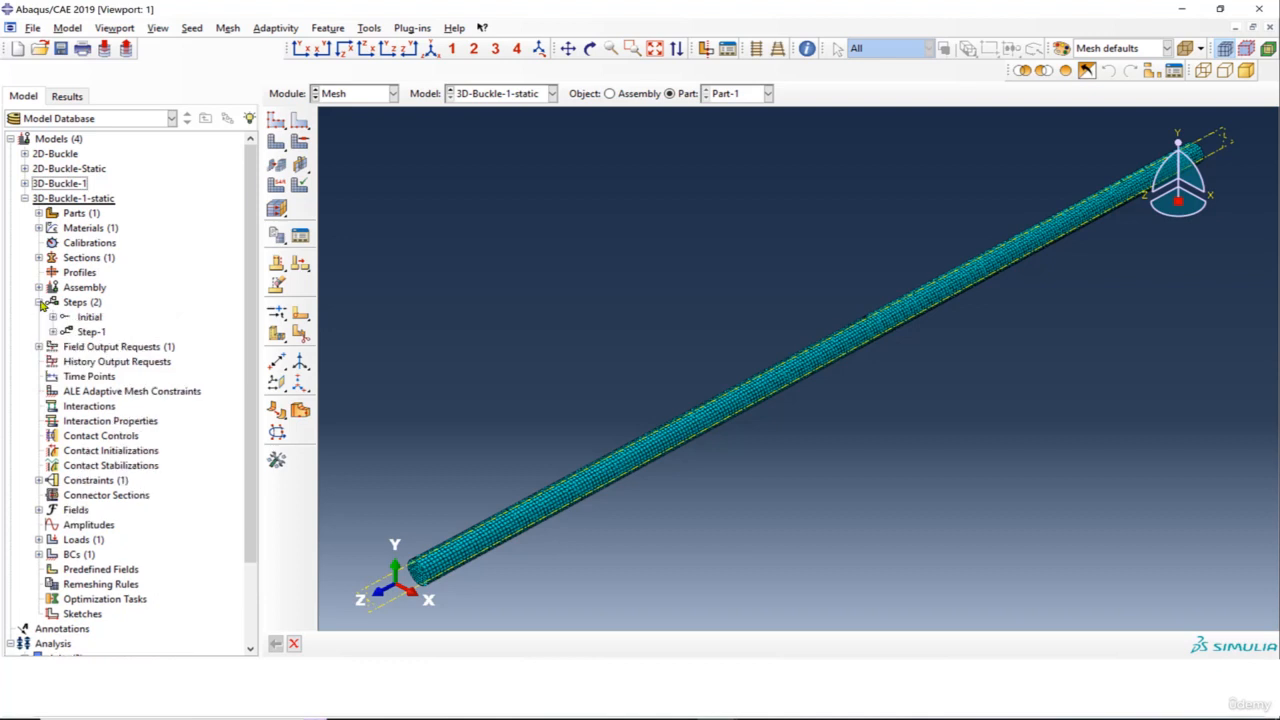
right_click(86, 331)
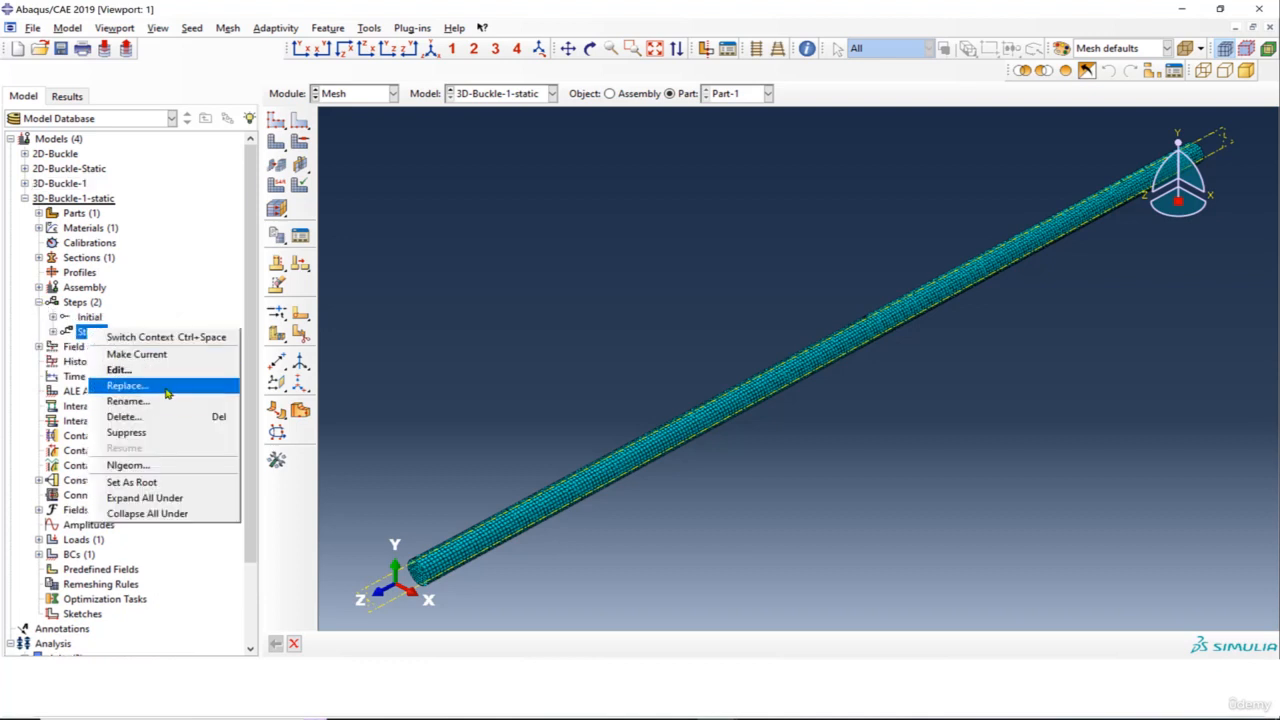
click(163, 387)
click(836, 268)
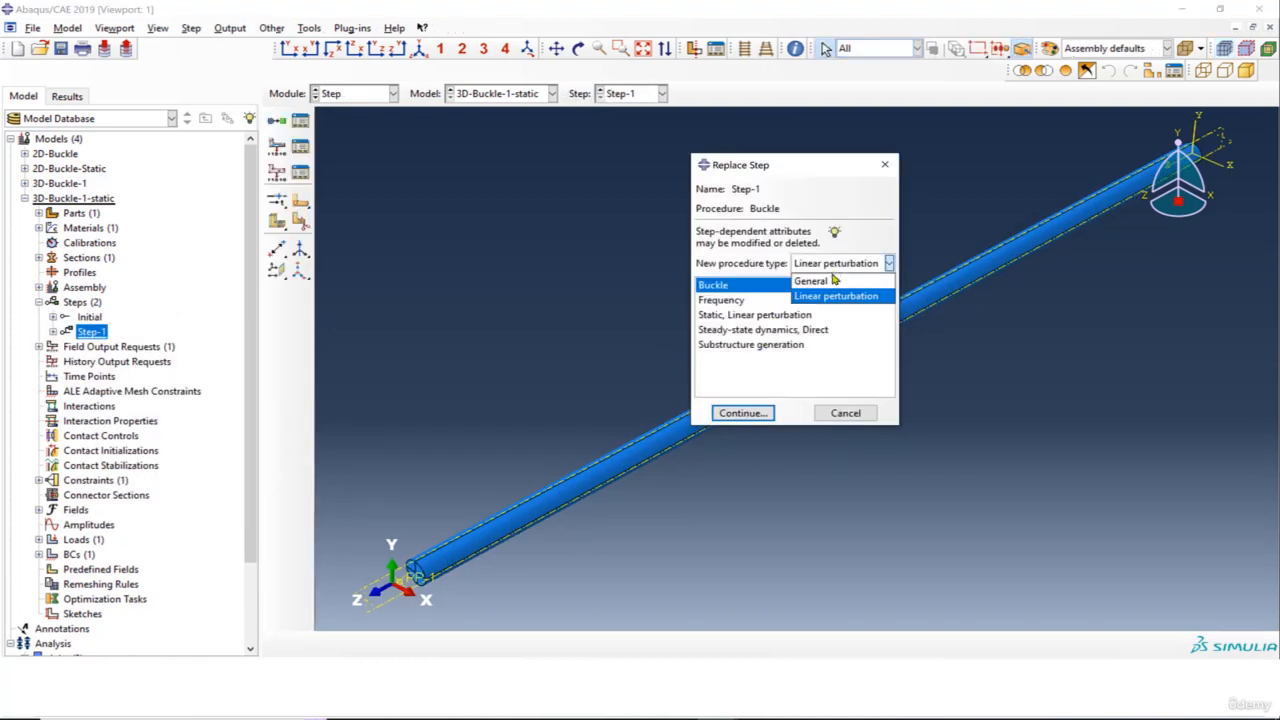
click(805, 284)
click(748, 374)
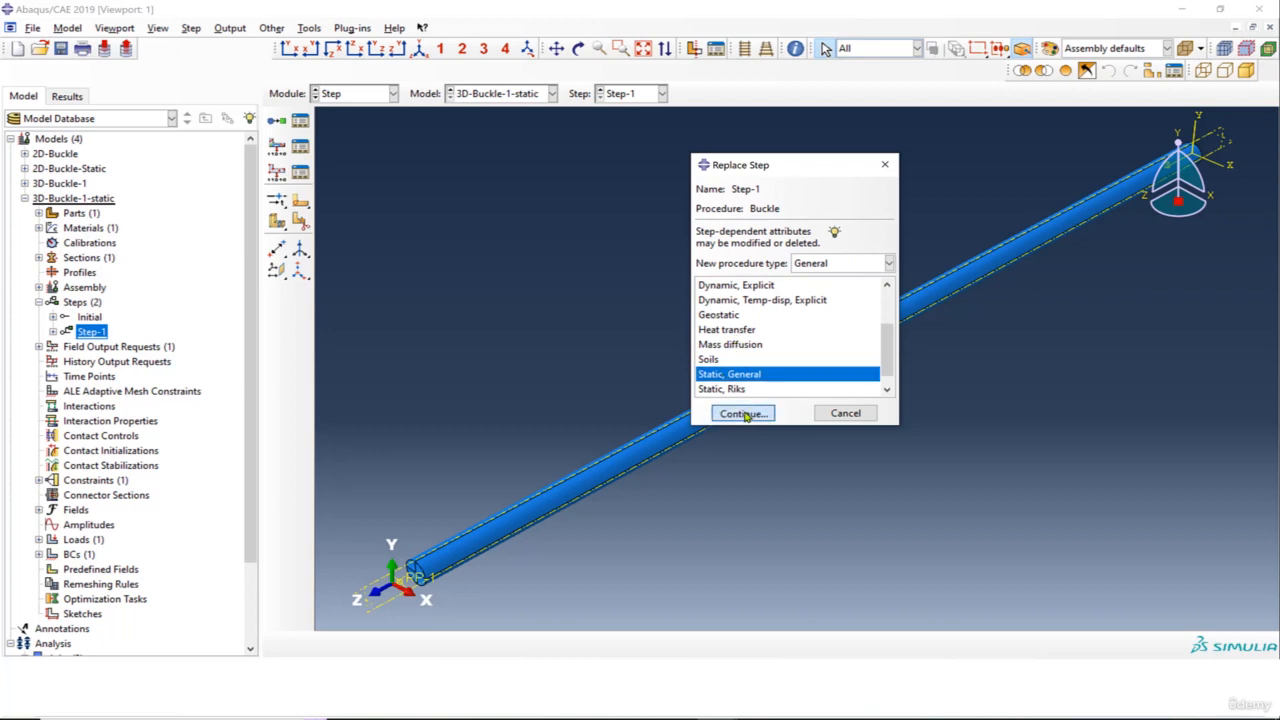
click(743, 414)
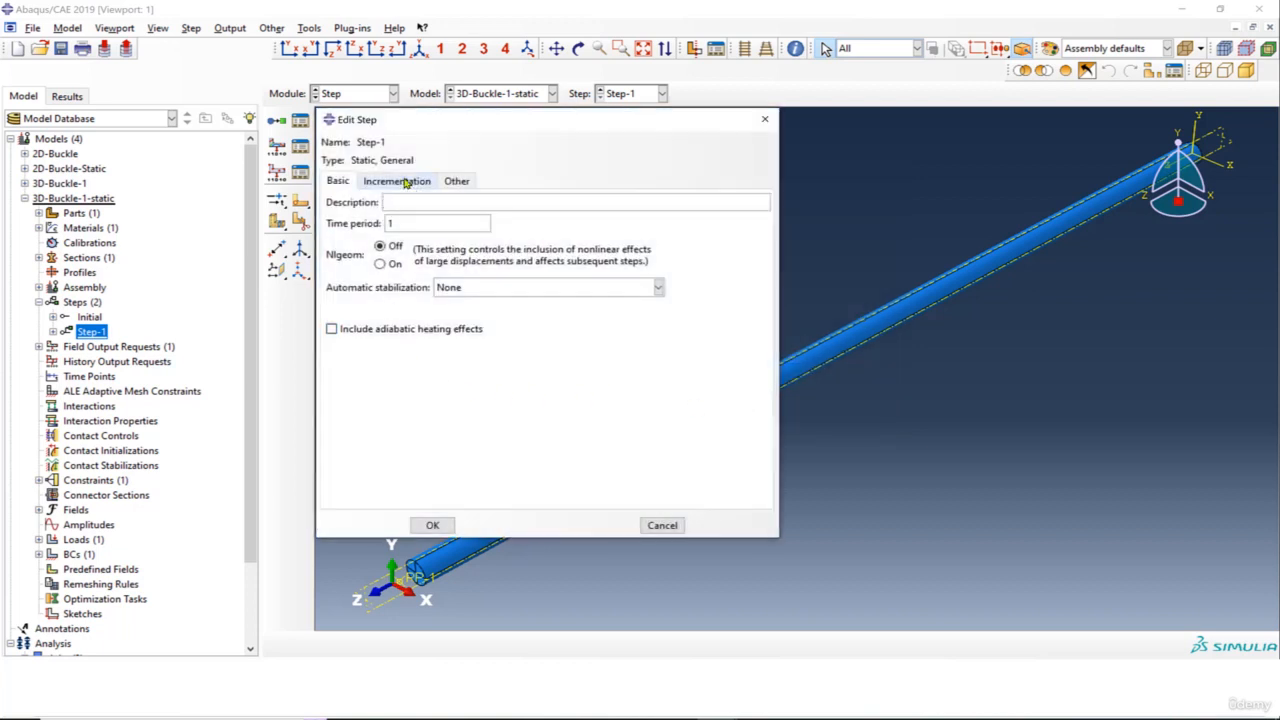
Set Step-1's maximum number of increments to 1000 and reduce its minimum increment size.
click(405, 181)
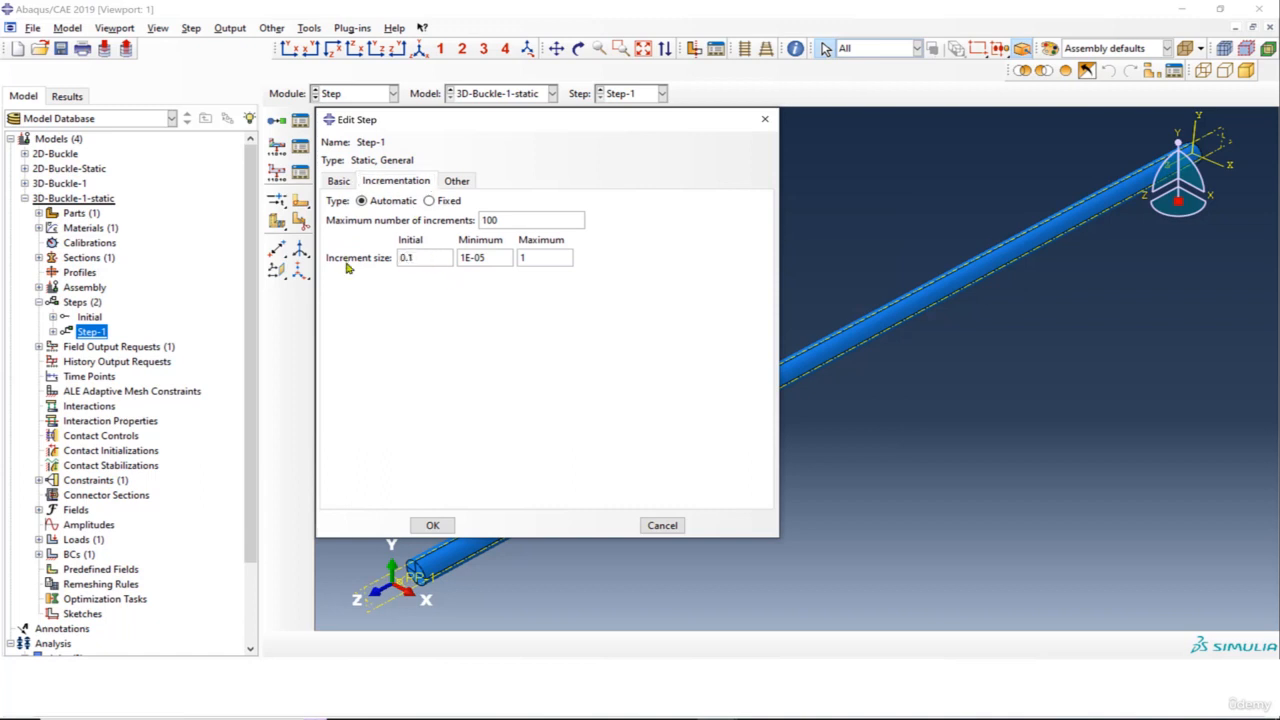
drag(473, 259, 480, 259)
text(1)
click(507, 221)
text(0)
click(432, 525)
Open the 3D-Buckle-1 job's results and read the mode 1 eigenvalue for the static load.
scroll(147, 433, down, 1)
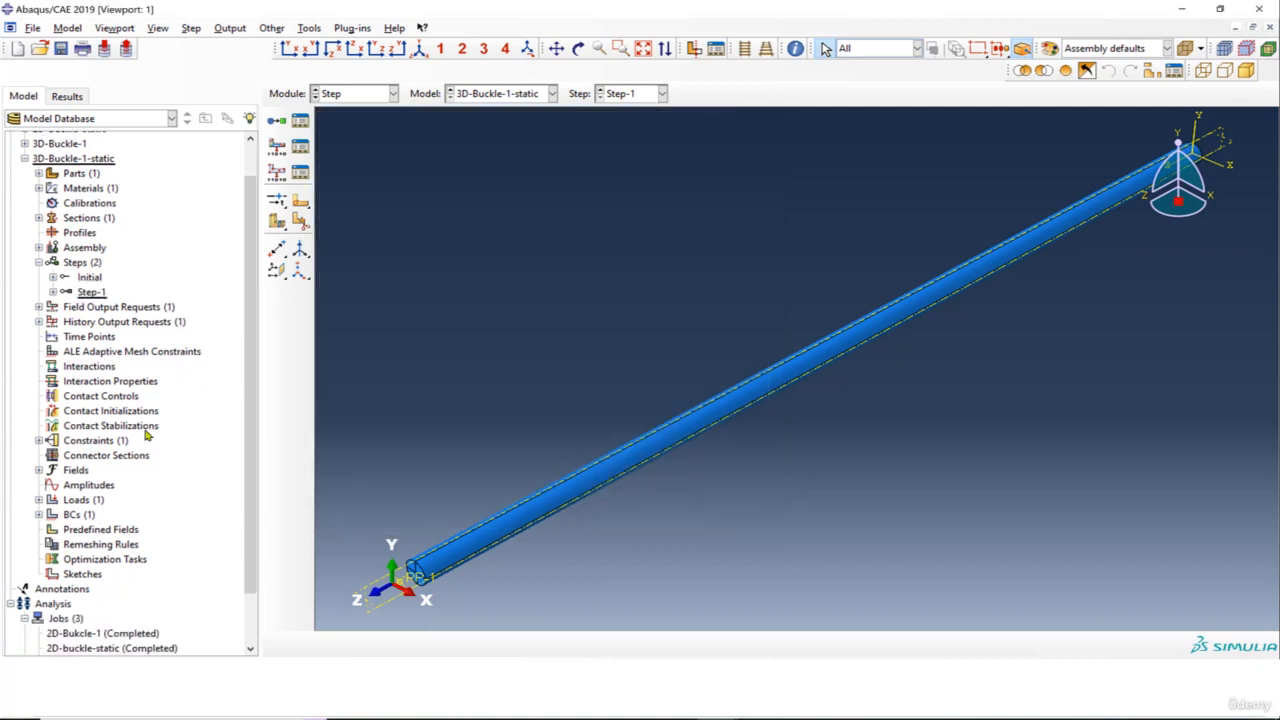
scroll(147, 433, down, 2)
right_click(94, 605)
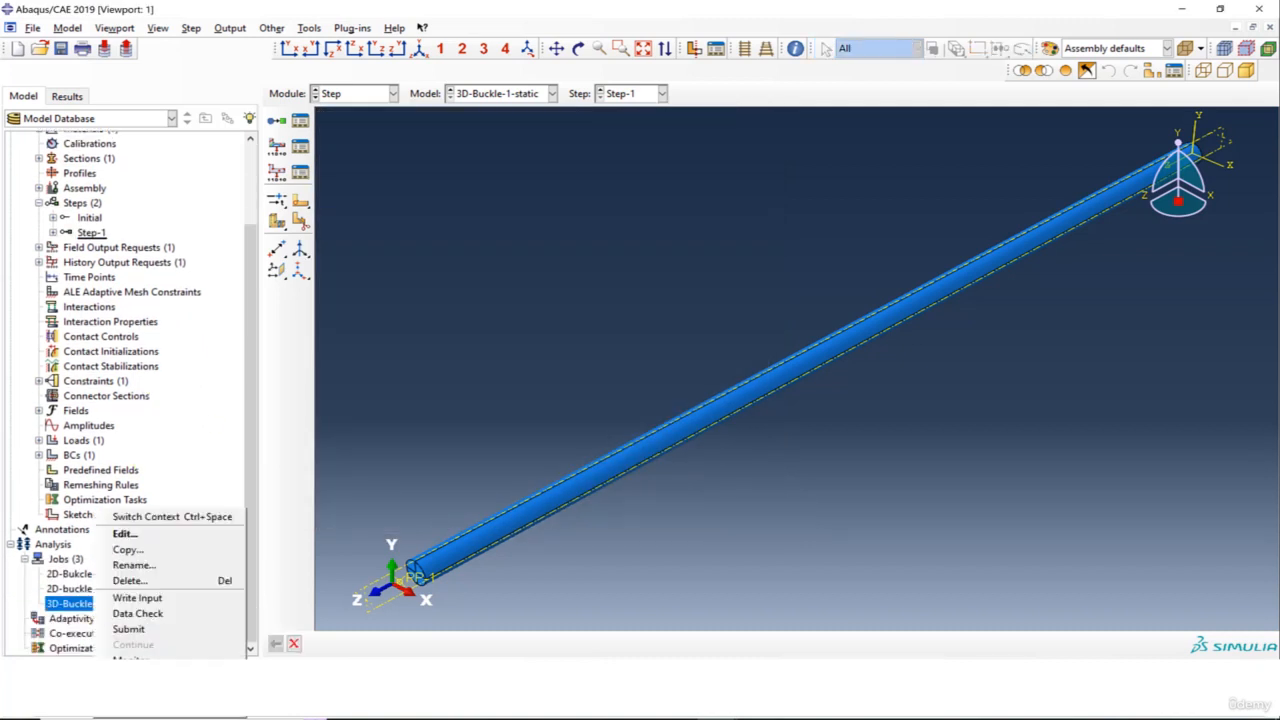
click(131, 677)
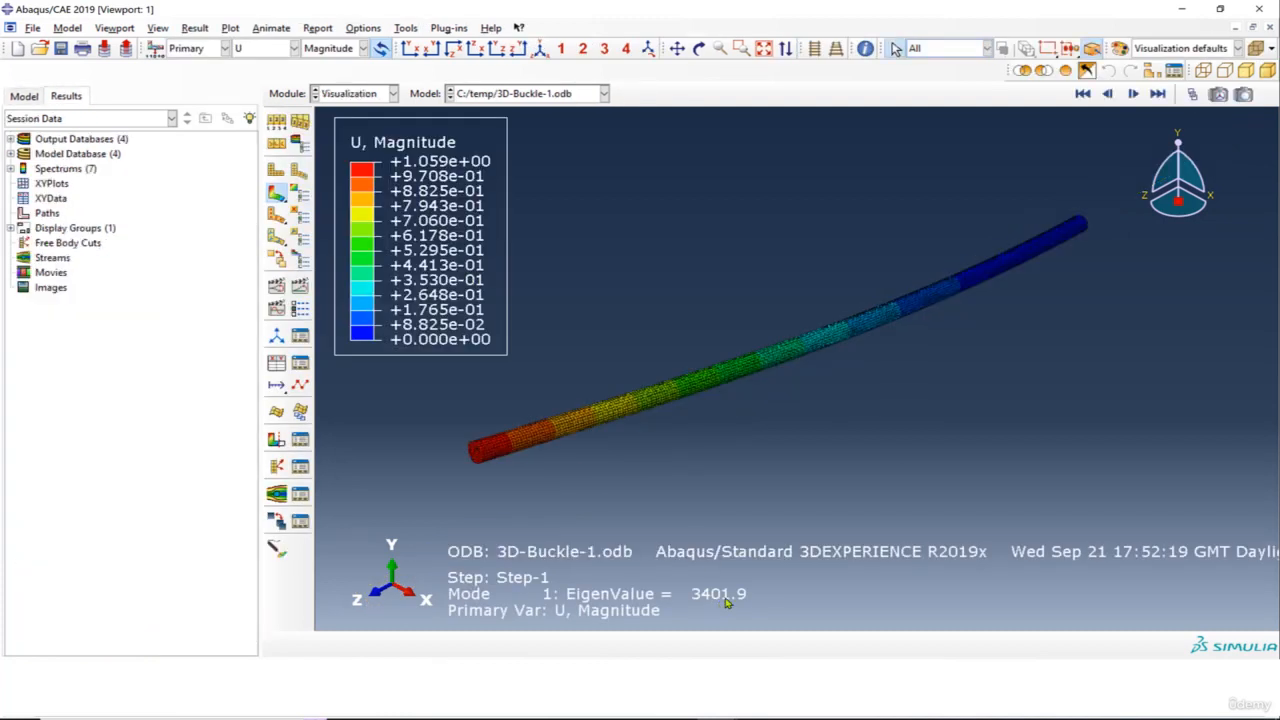
Edit the CF3 component of concentrated force Load-1 in the 3D-Buckle-1-static model, using the mode 1 buckling load.
click(24, 96)
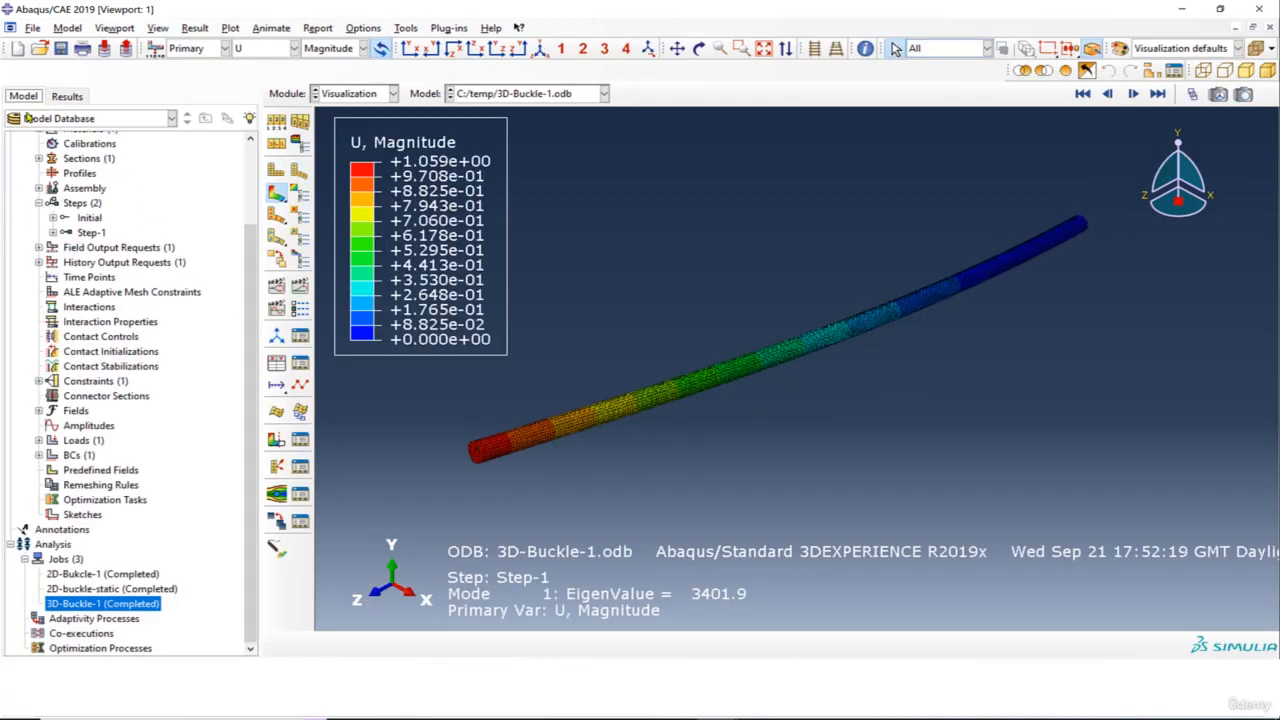
scroll(72, 250, up, 2)
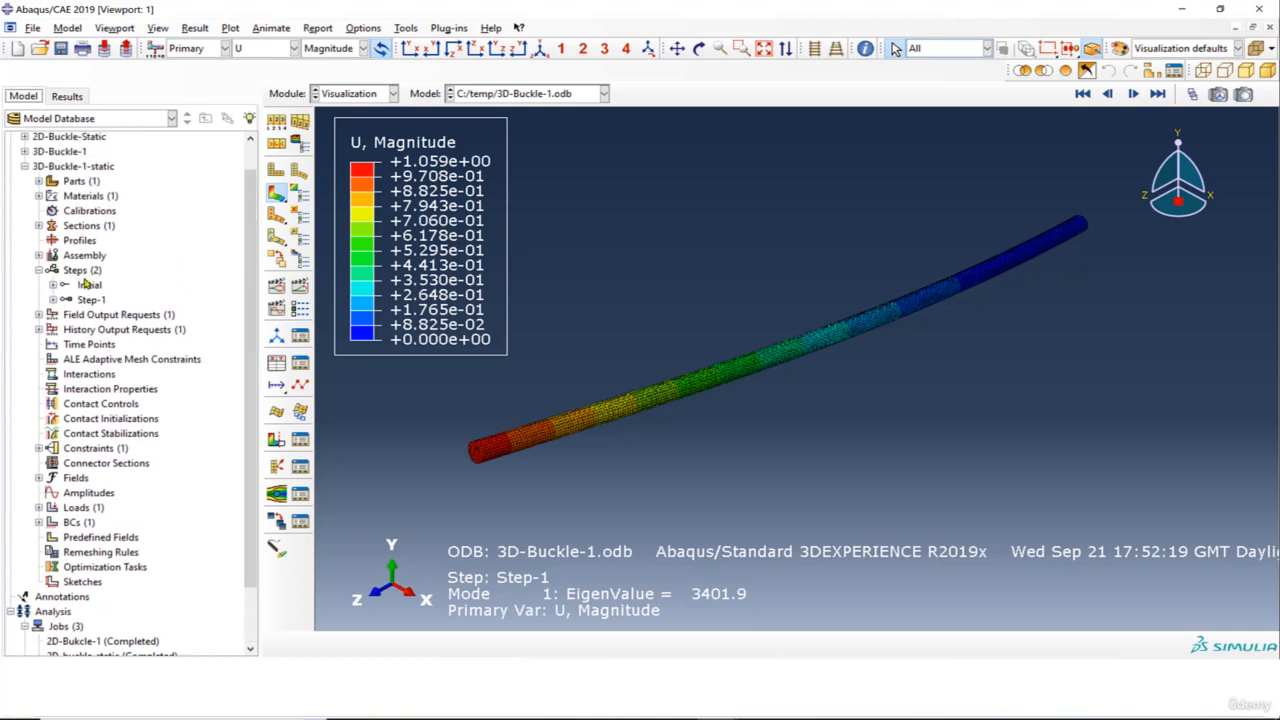
click(44, 168)
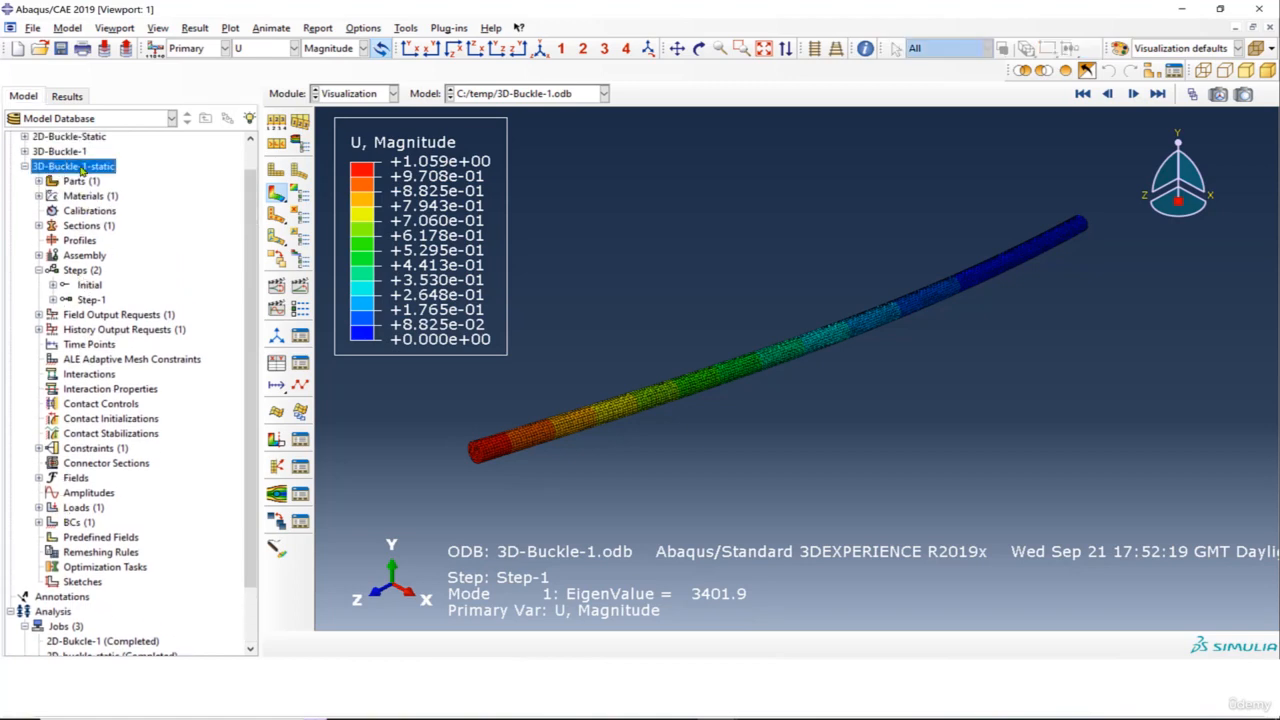
click(39, 508)
scroll(79, 512, down, 2)
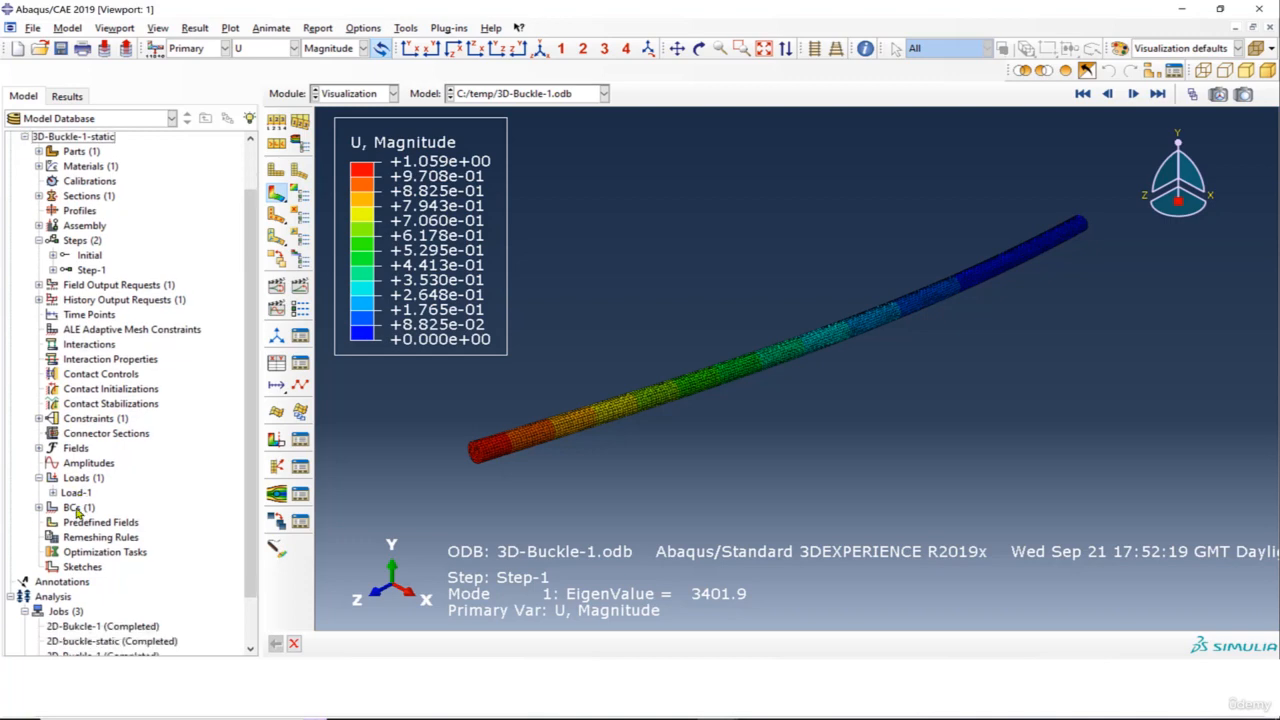
double_click(76, 440)
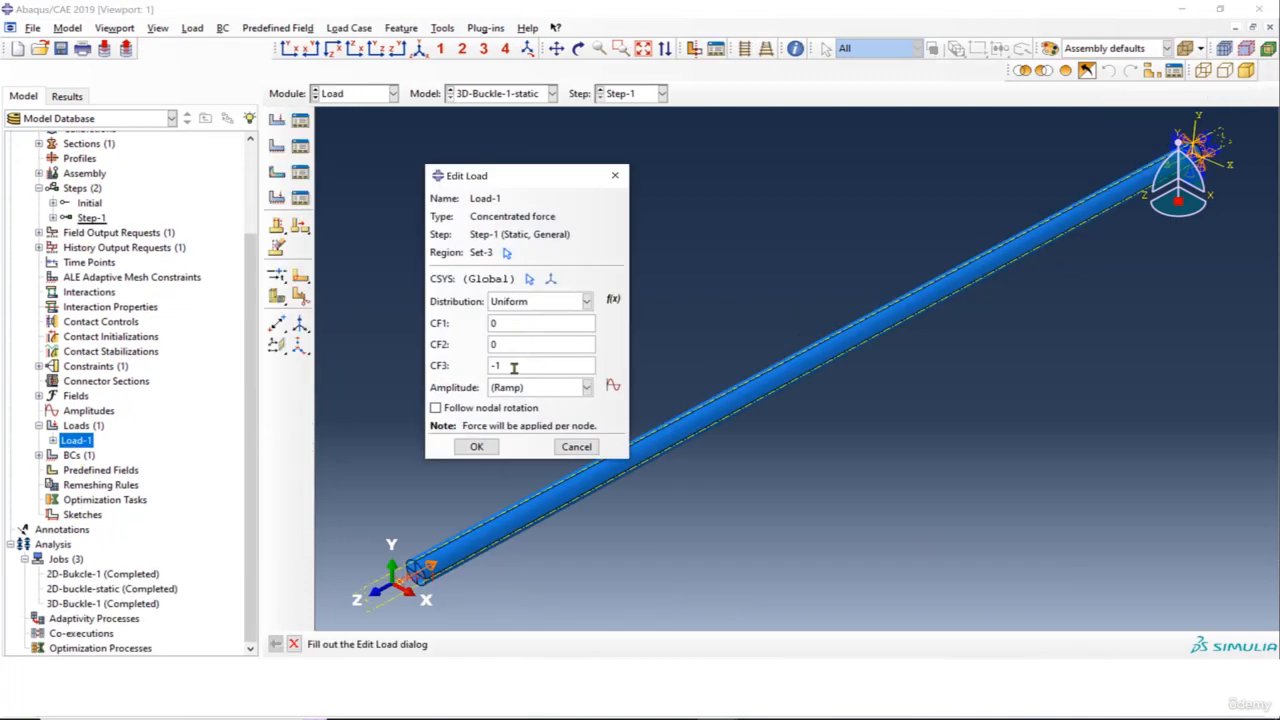
click(515, 369)
click(476, 446)
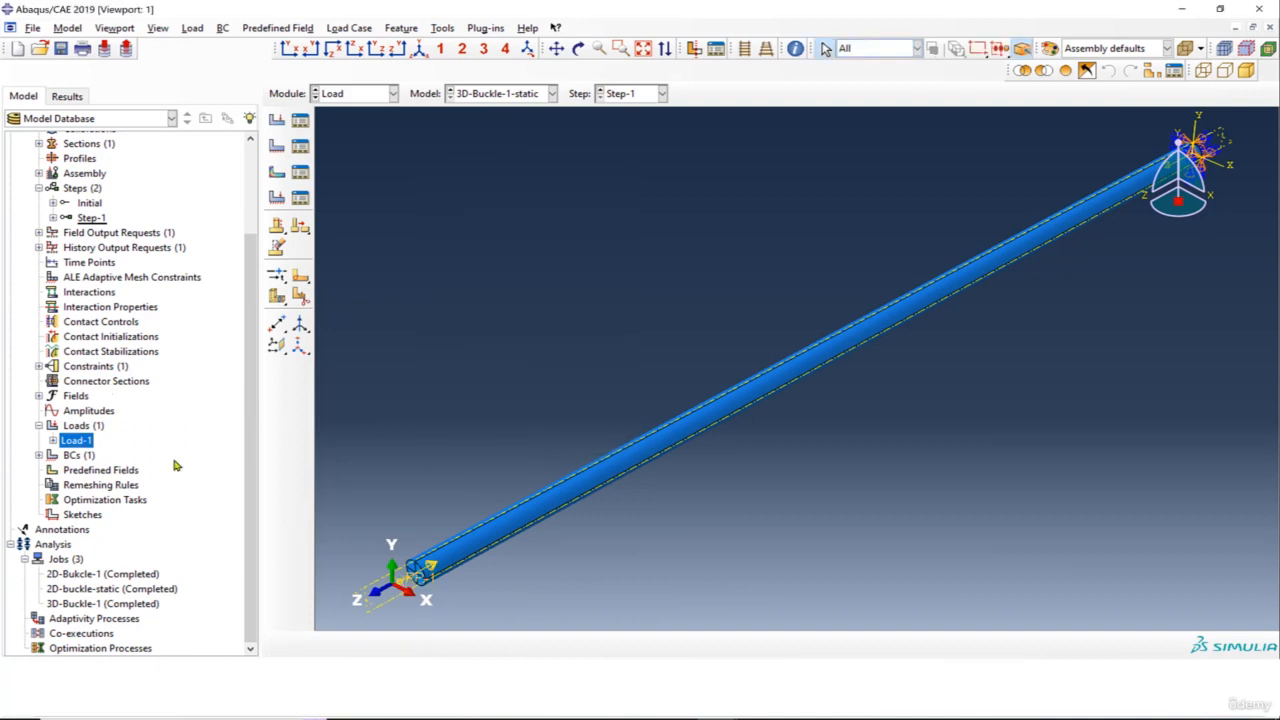
Create a full-analysis job named 3D-buckle-1-static from the 3D-Buckle-1-static model.
right_click(77, 561)
click(132, 598)
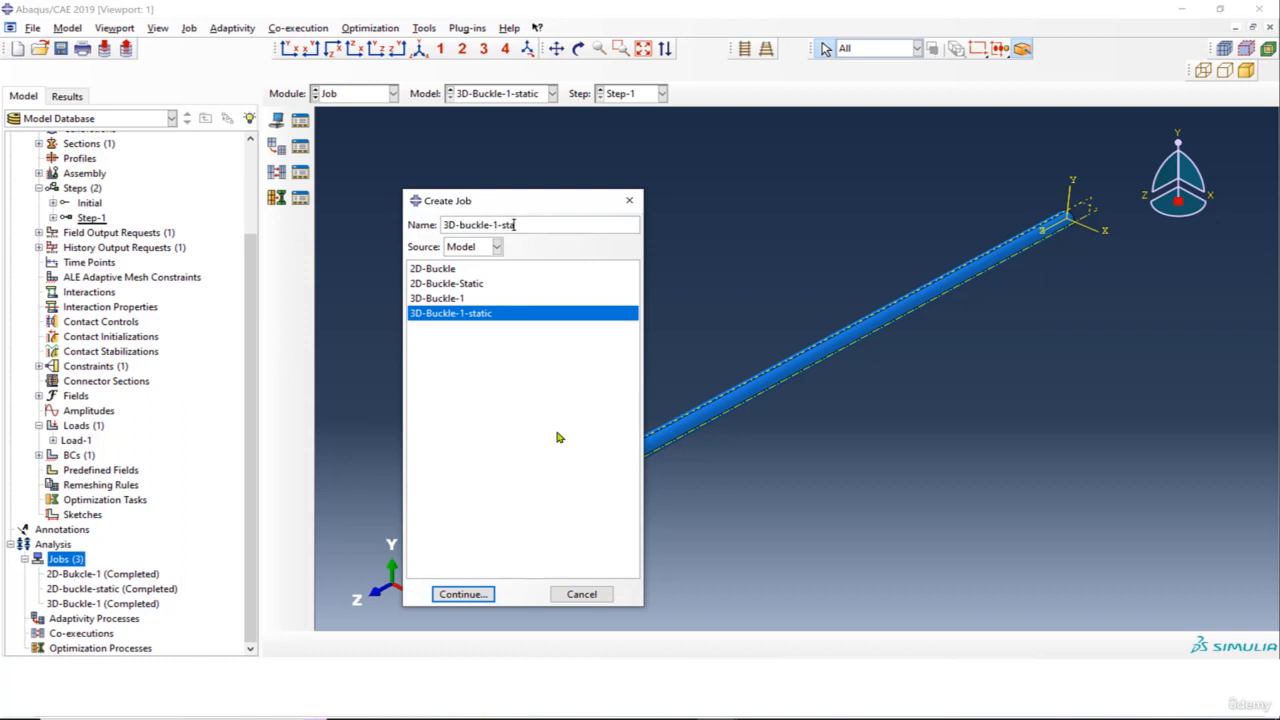
text(c)
key(Return)
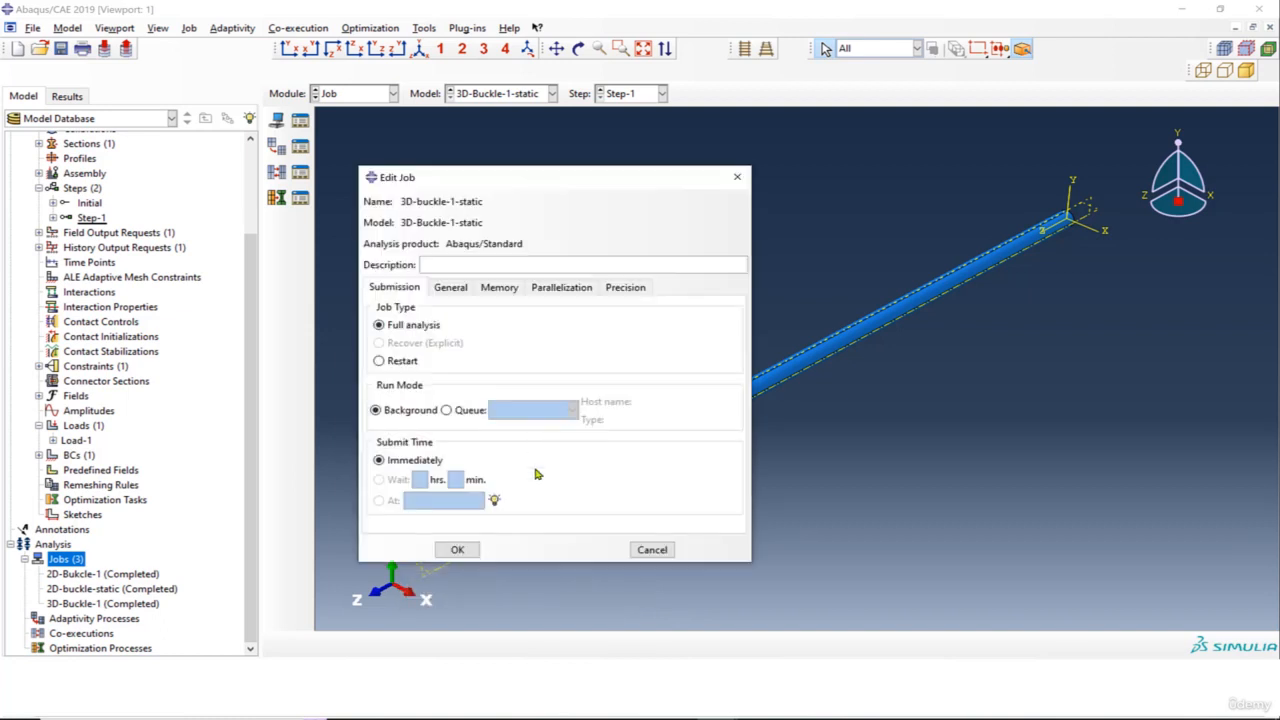
click(452, 549)
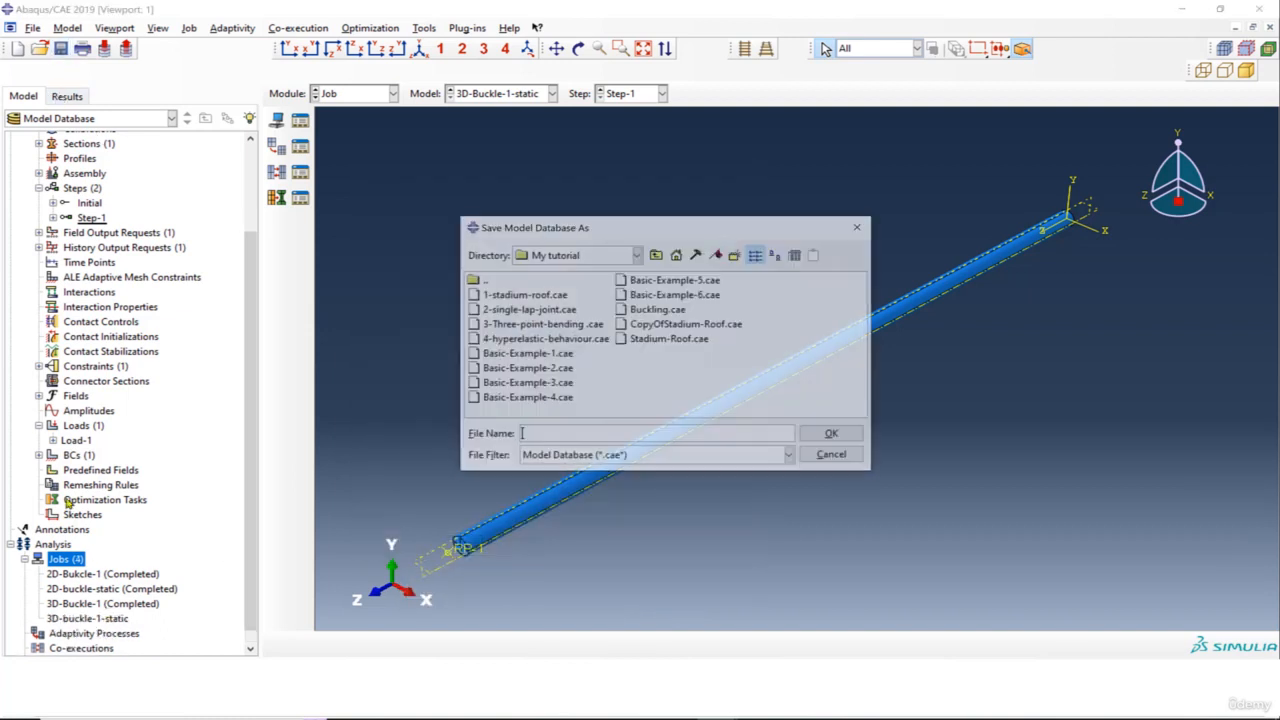
click(60, 48)
click(835, 457)
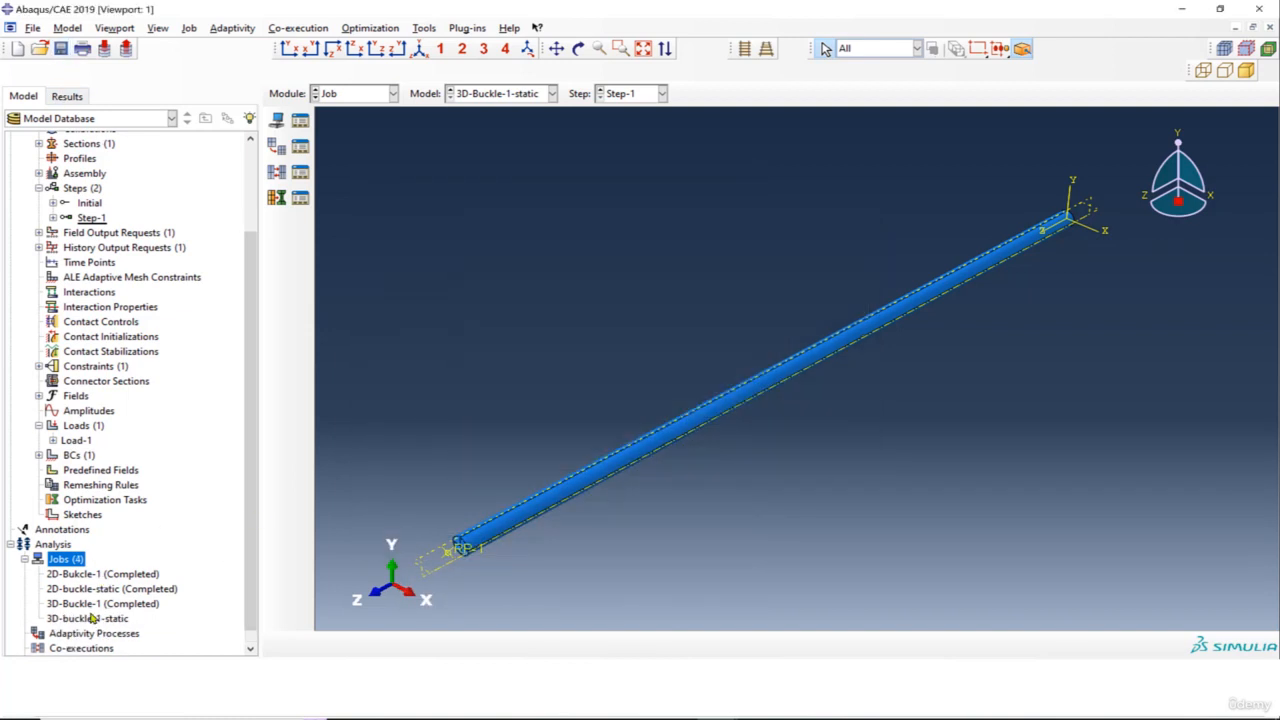
Submit the 3D-buckle-1-static job and monitor the run to completion.
click(106, 620)
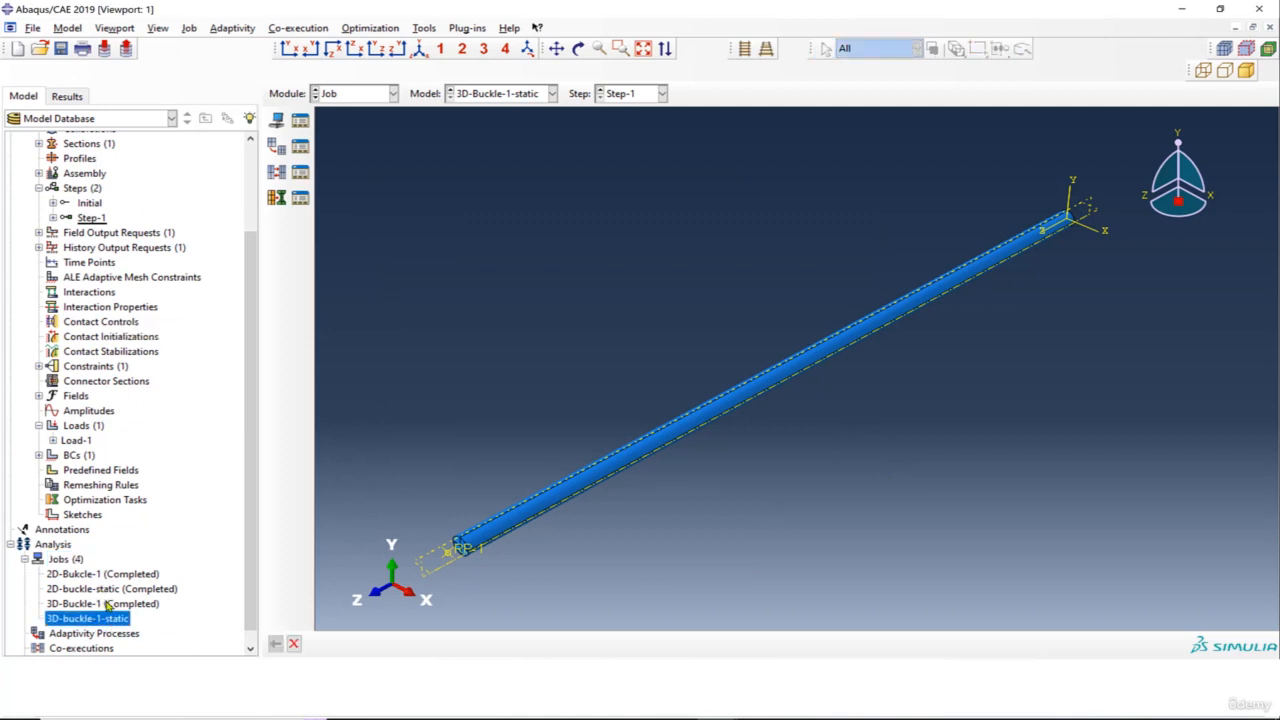
right_click(116, 621)
click(205, 610)
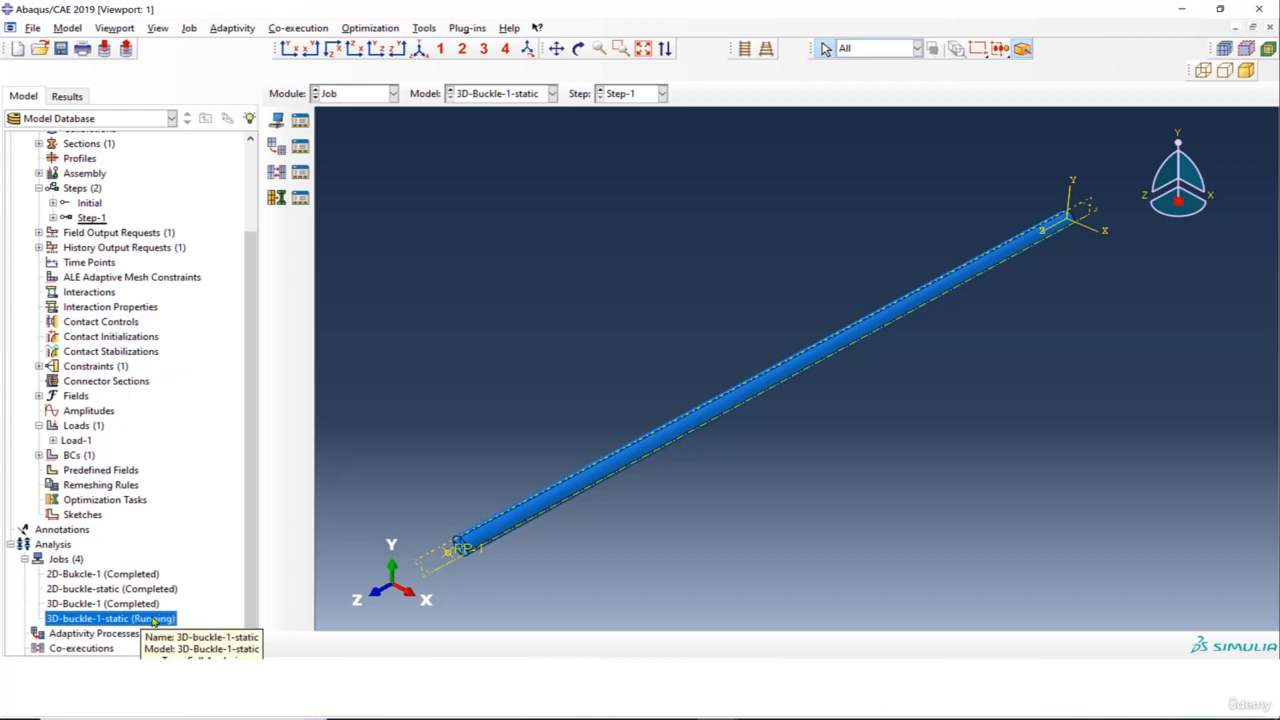
scroll(491, 458, down, 1)
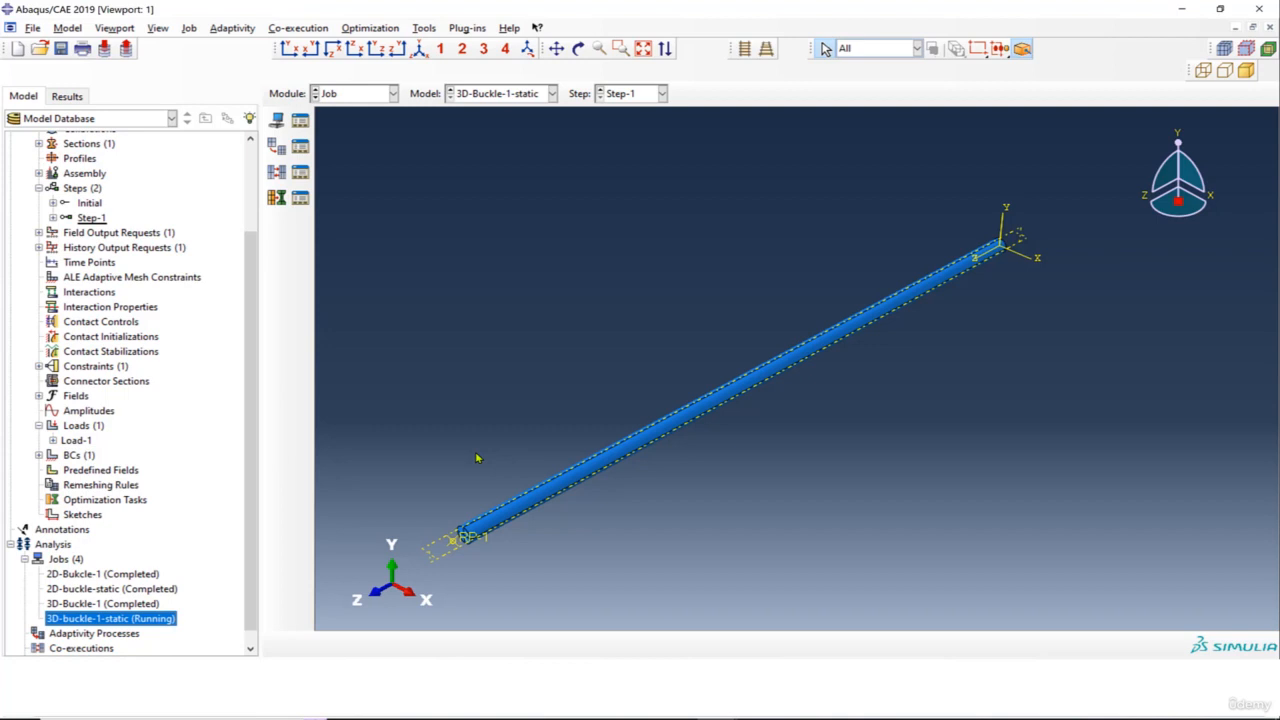
right_click(152, 617)
click(226, 657)
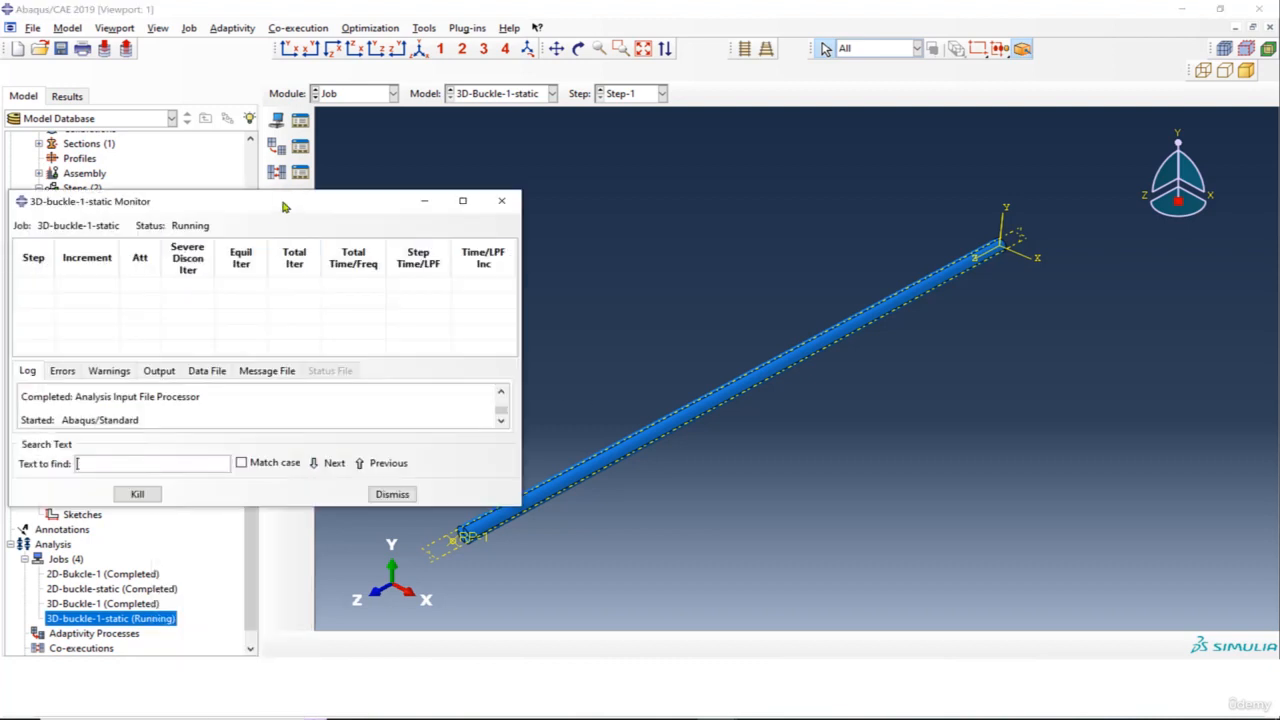
drag(281, 199, 582, 124)
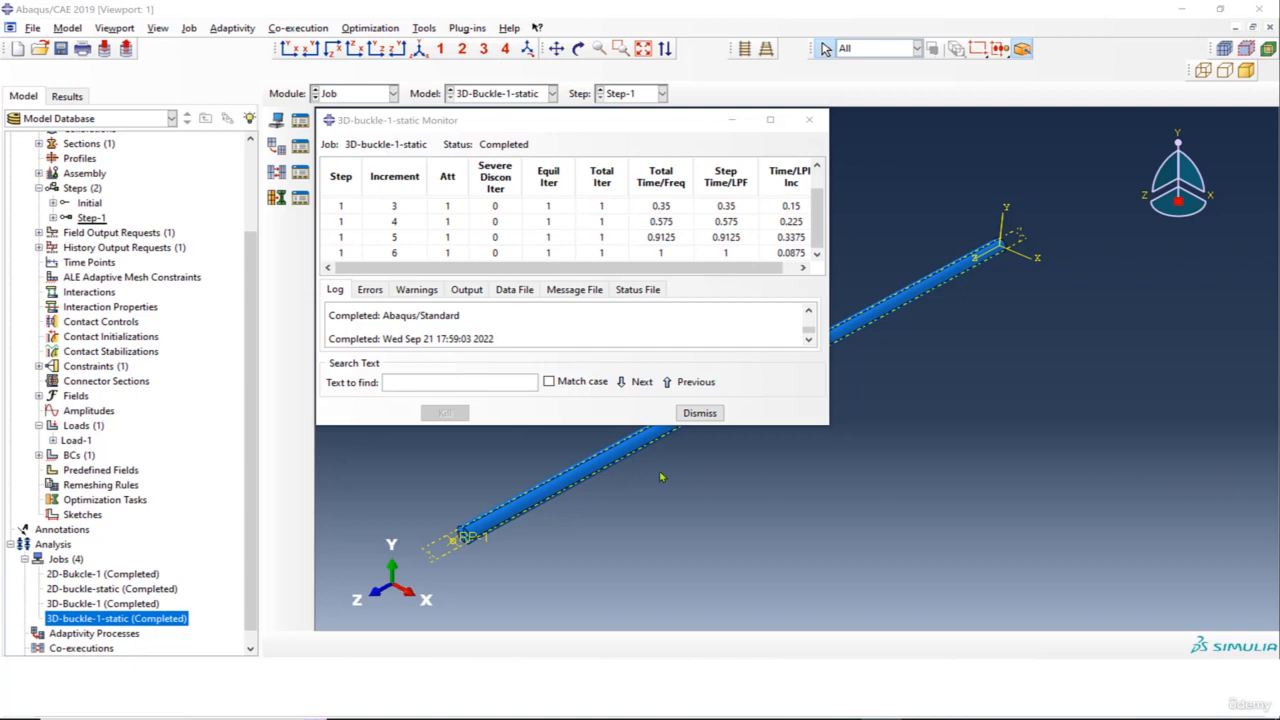
Close the job monitor, open the 3D-buckle-1-static results and plot the von Mises stress contours on the deformed shape.
click(697, 412)
right_click(160, 612)
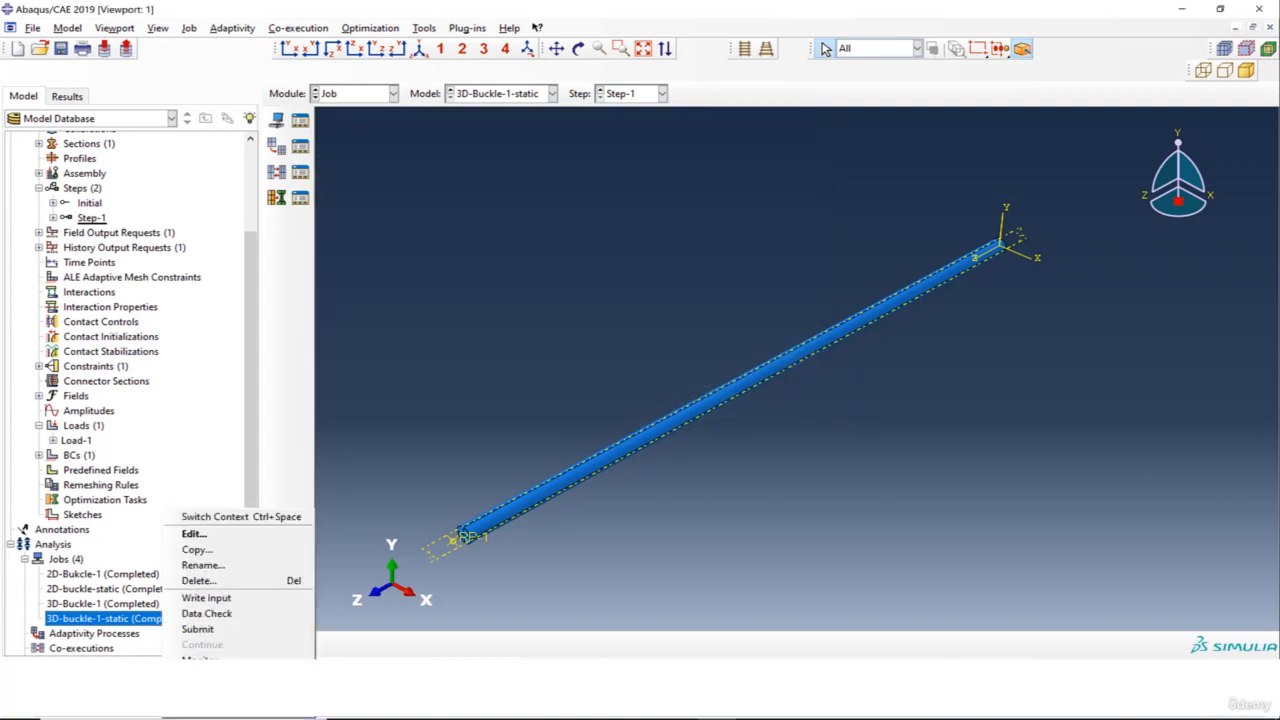
click(202, 676)
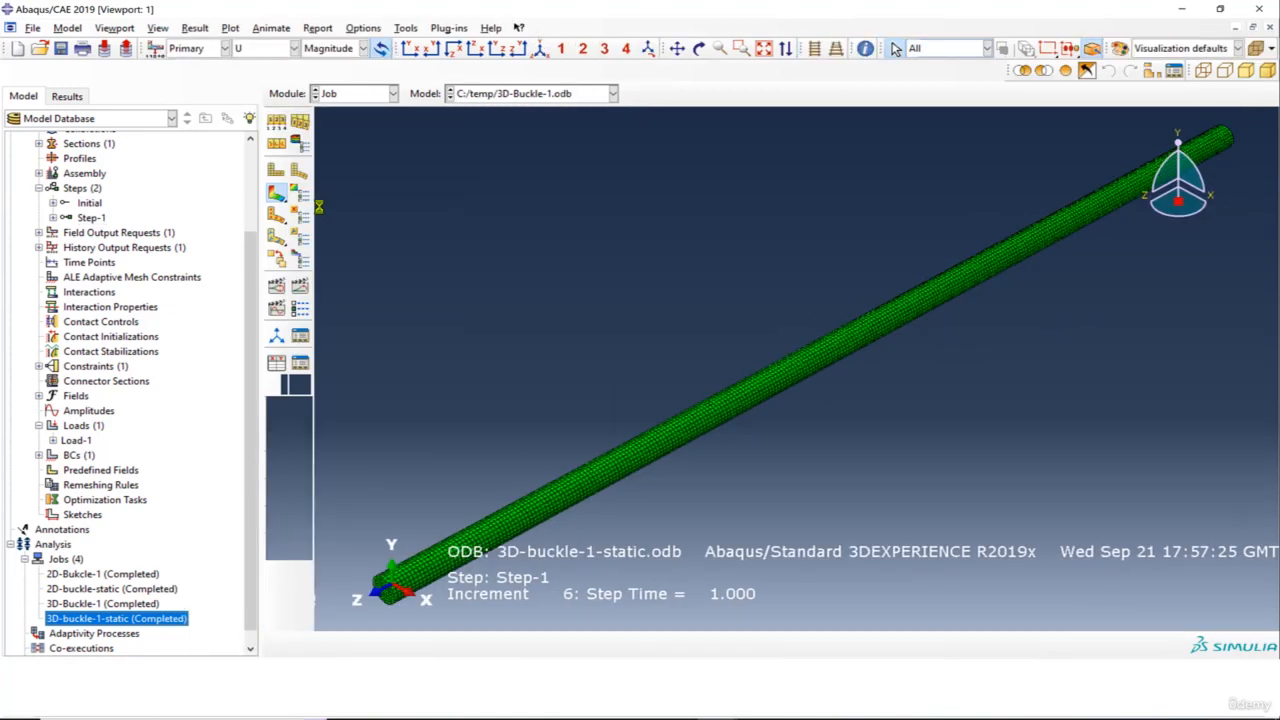
click(277, 195)
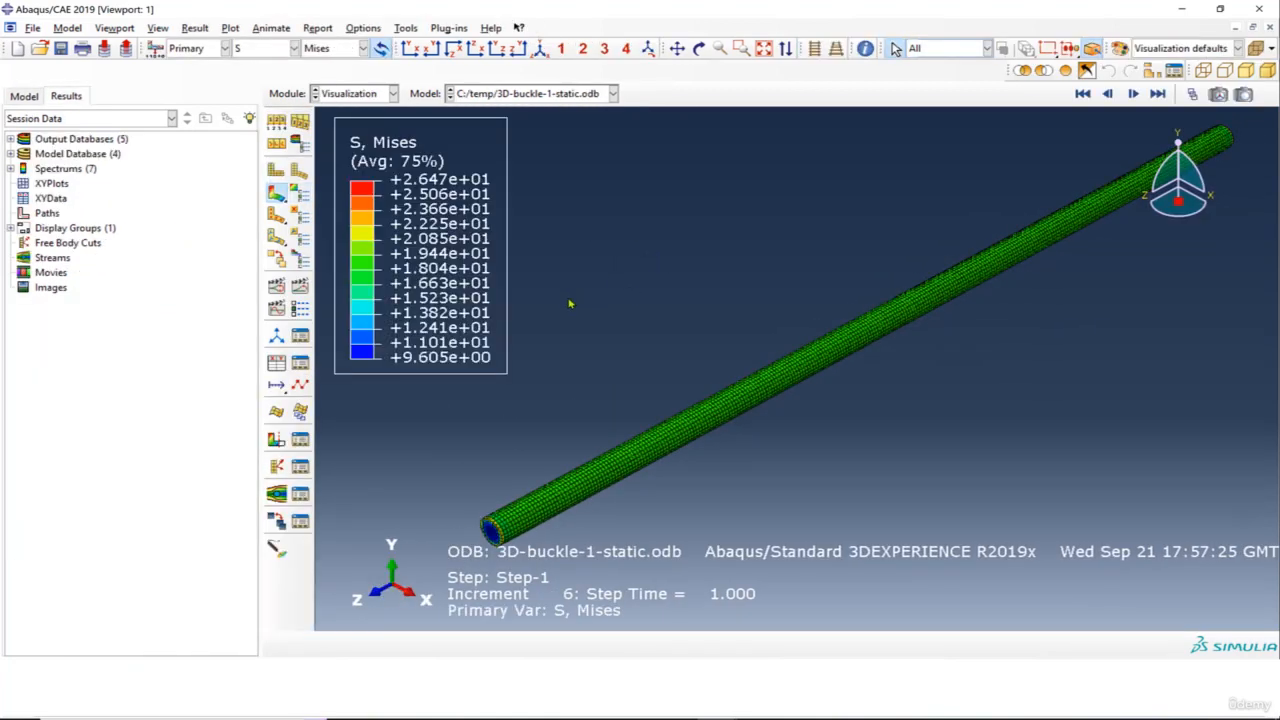
Examine the von Mises stress distribution along the column and around the edge of its loaded end face.
scroll(504, 351, up, 5)
ctrl+alt+drag(626, 322, 717, 420)
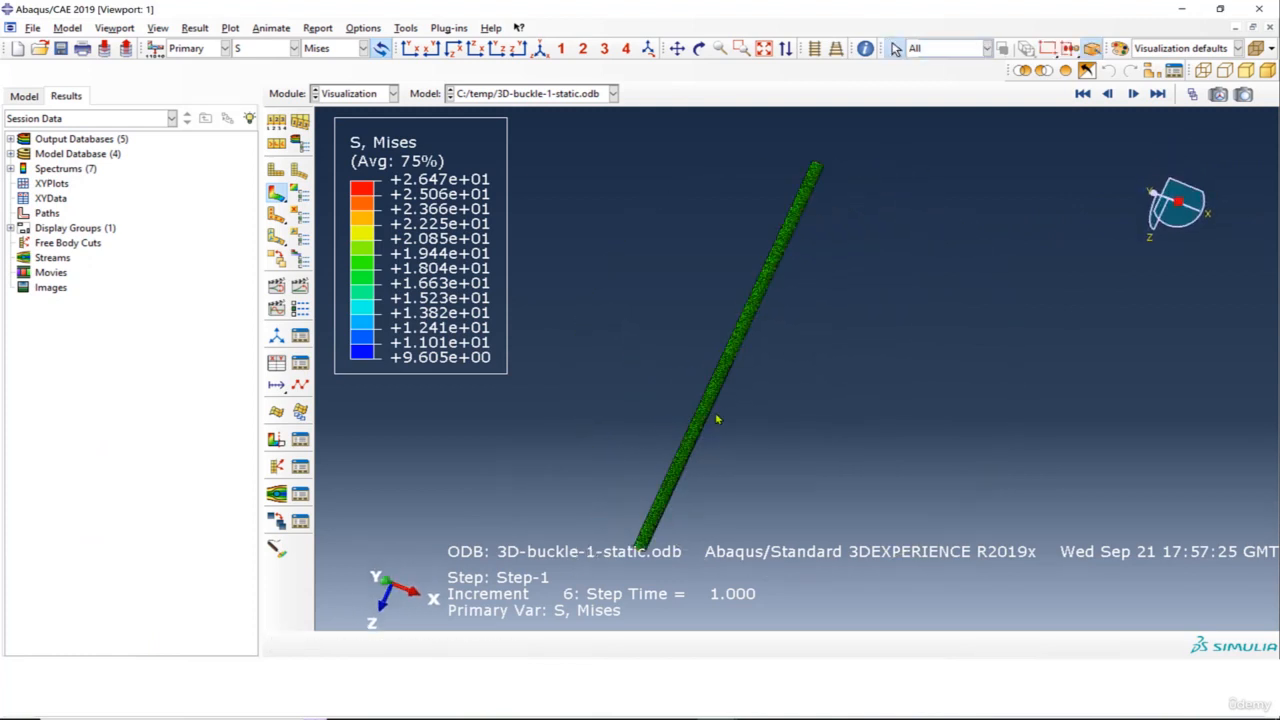
scroll(716, 398, up, 3)
scroll(688, 501, down, 5)
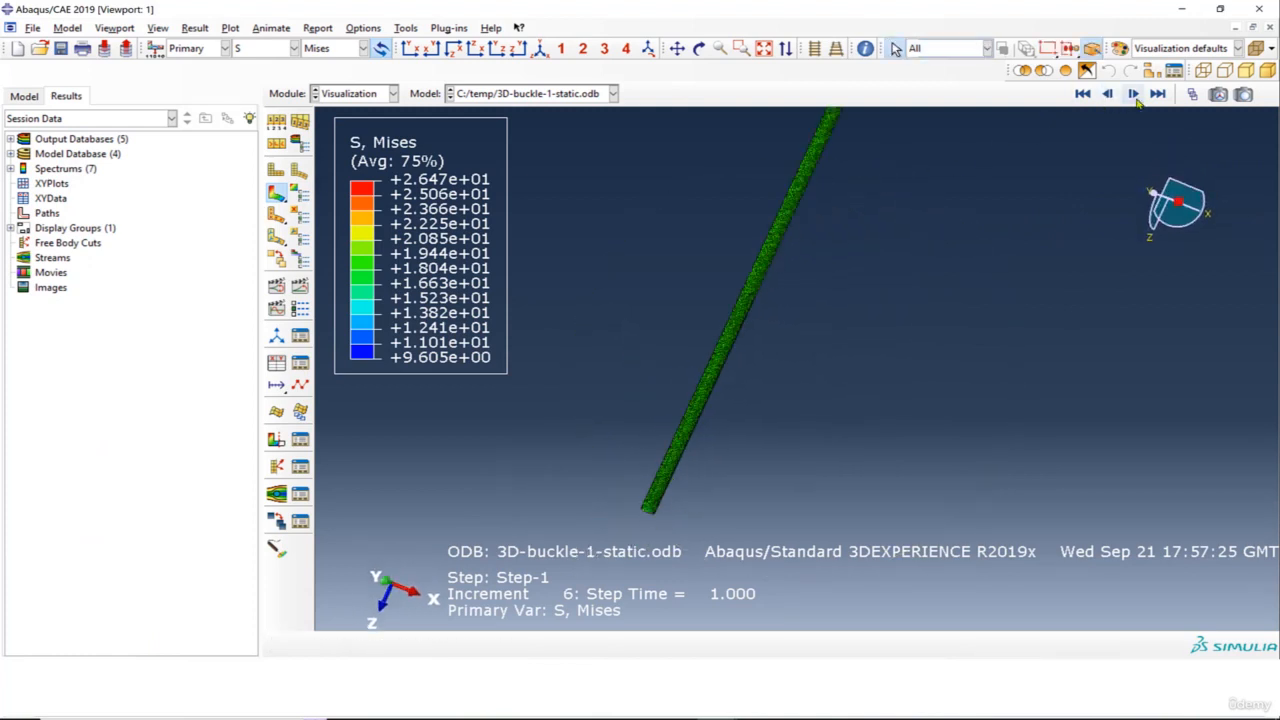
scroll(688, 385, up, 2)
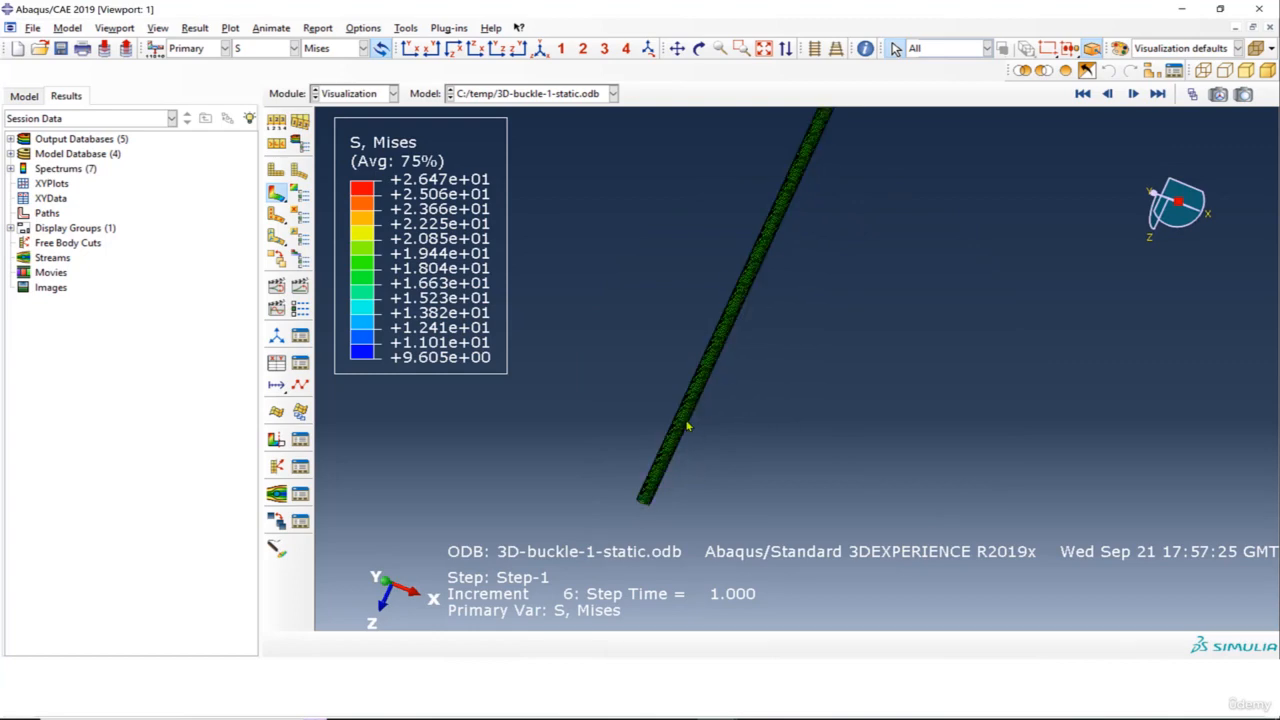
scroll(665, 494, down, 5)
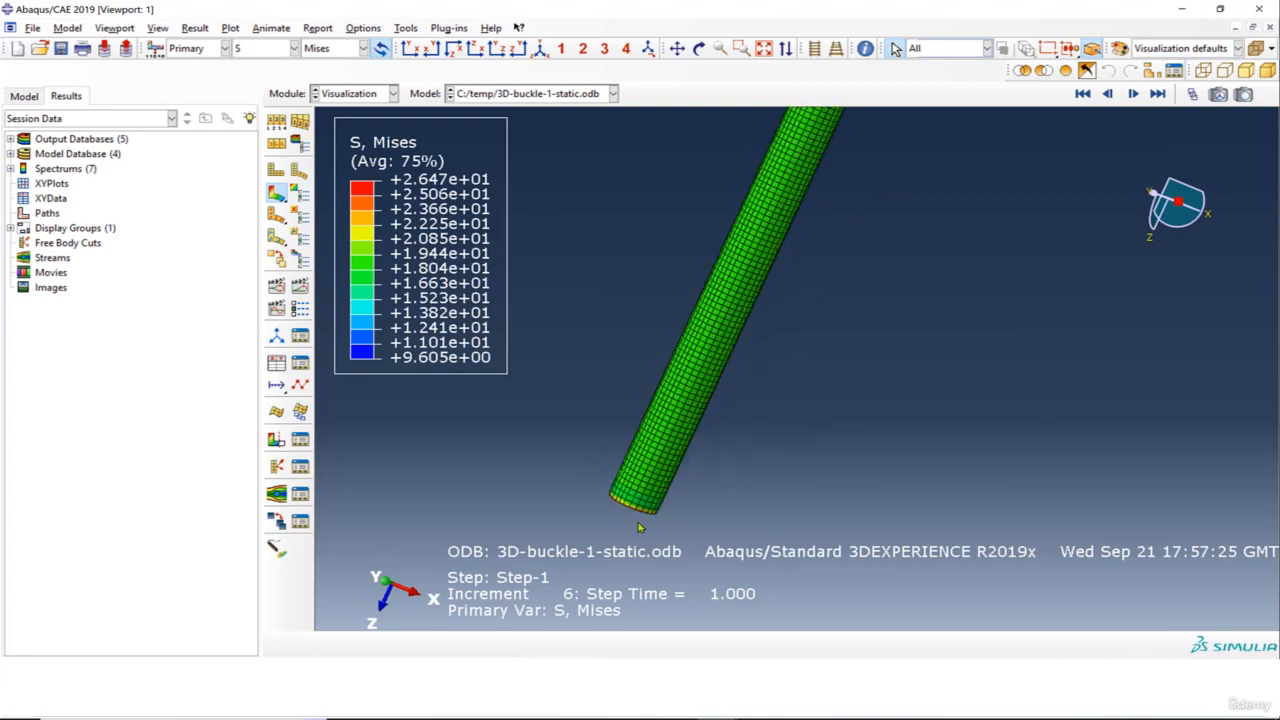
scroll(640, 527, down, 5)
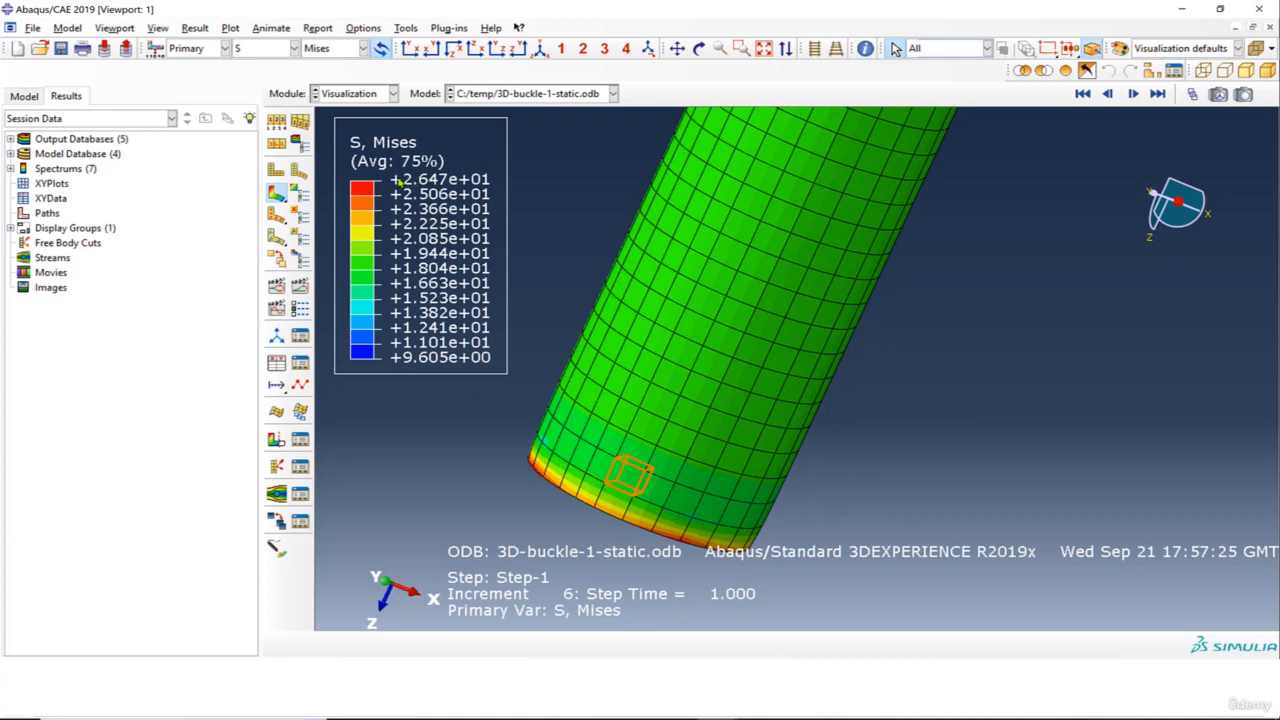
scroll(531, 480, down, 4)
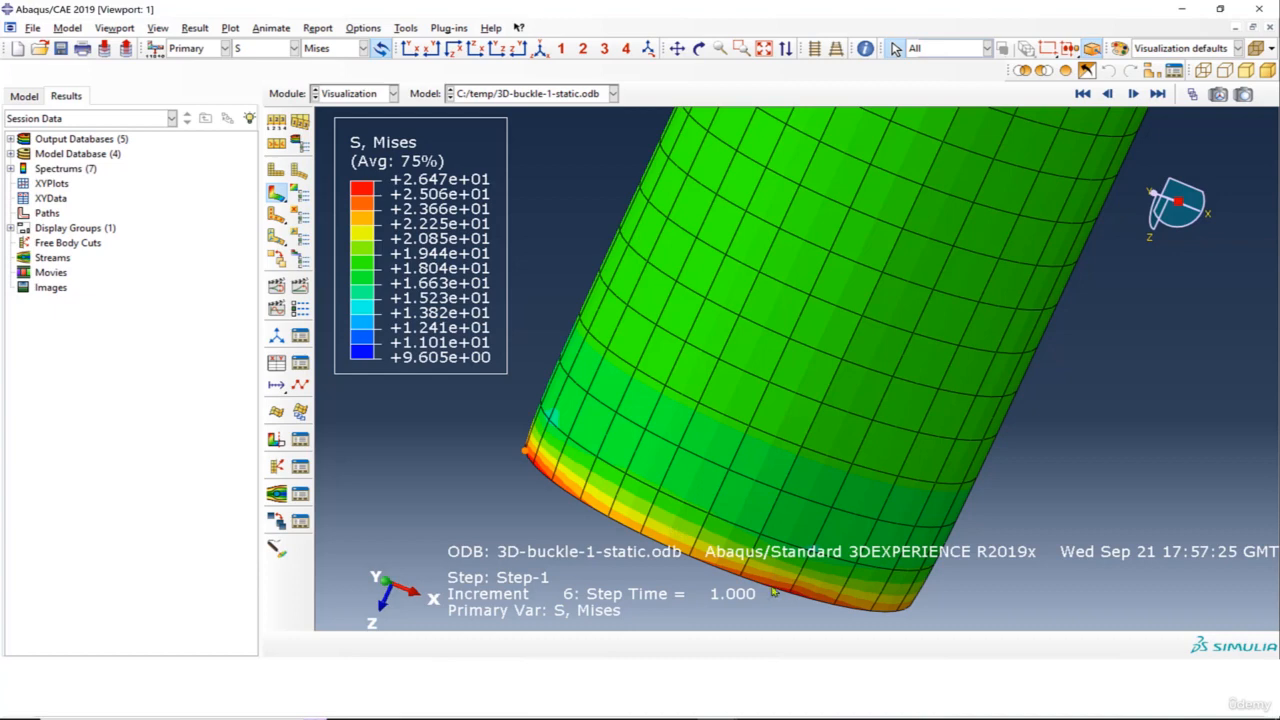
scroll(613, 505, up, 5)
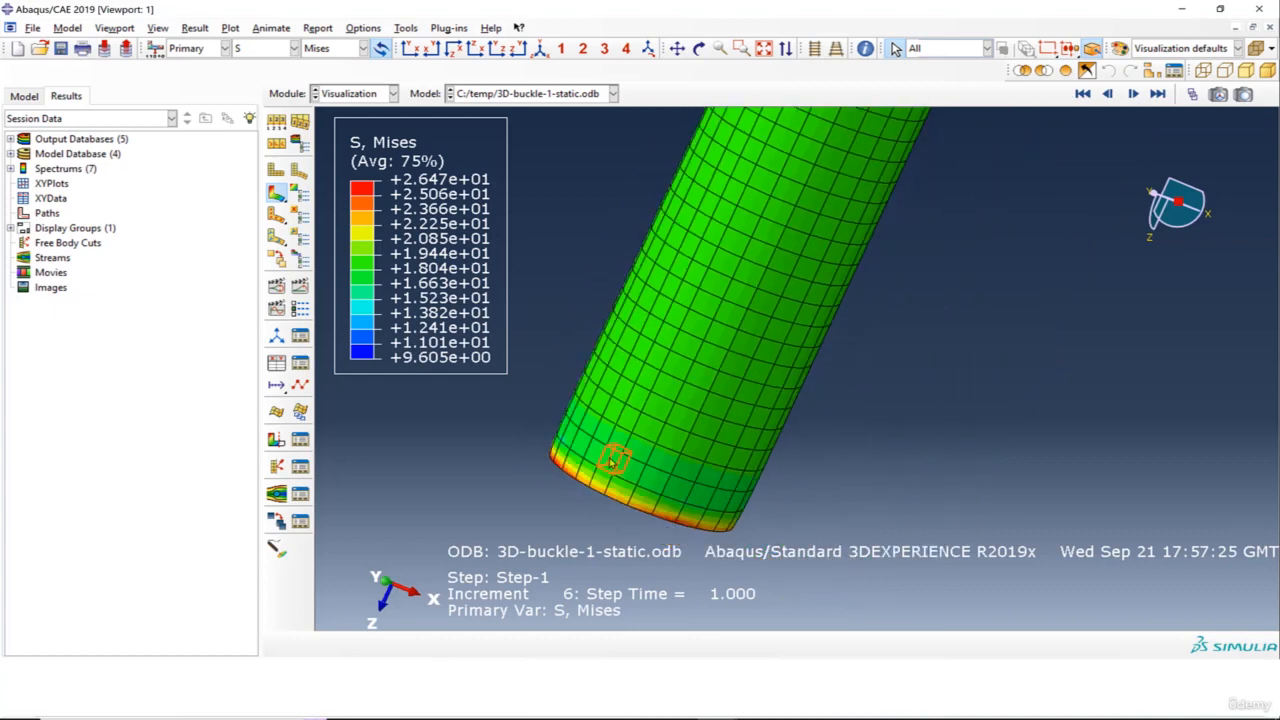
ctrl+alt+drag(668, 437, 700, 340)
scroll(565, 376, down, 5)
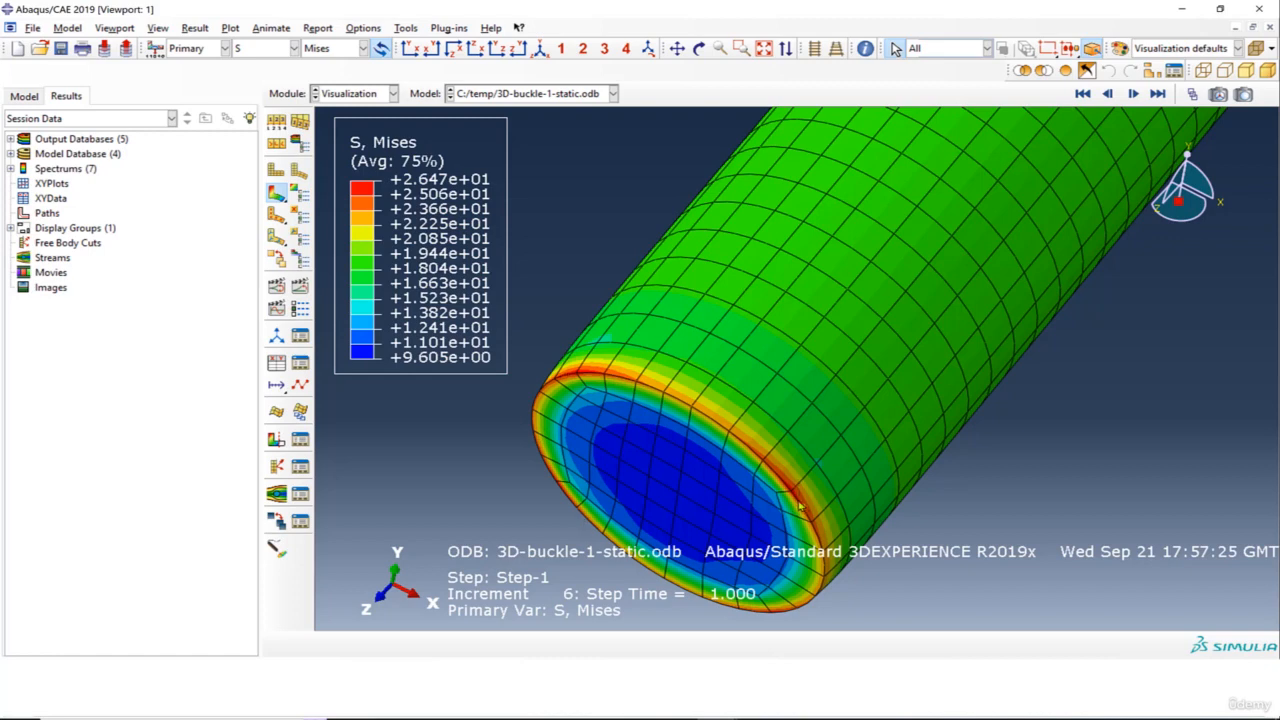
scroll(800, 507, up, 3)
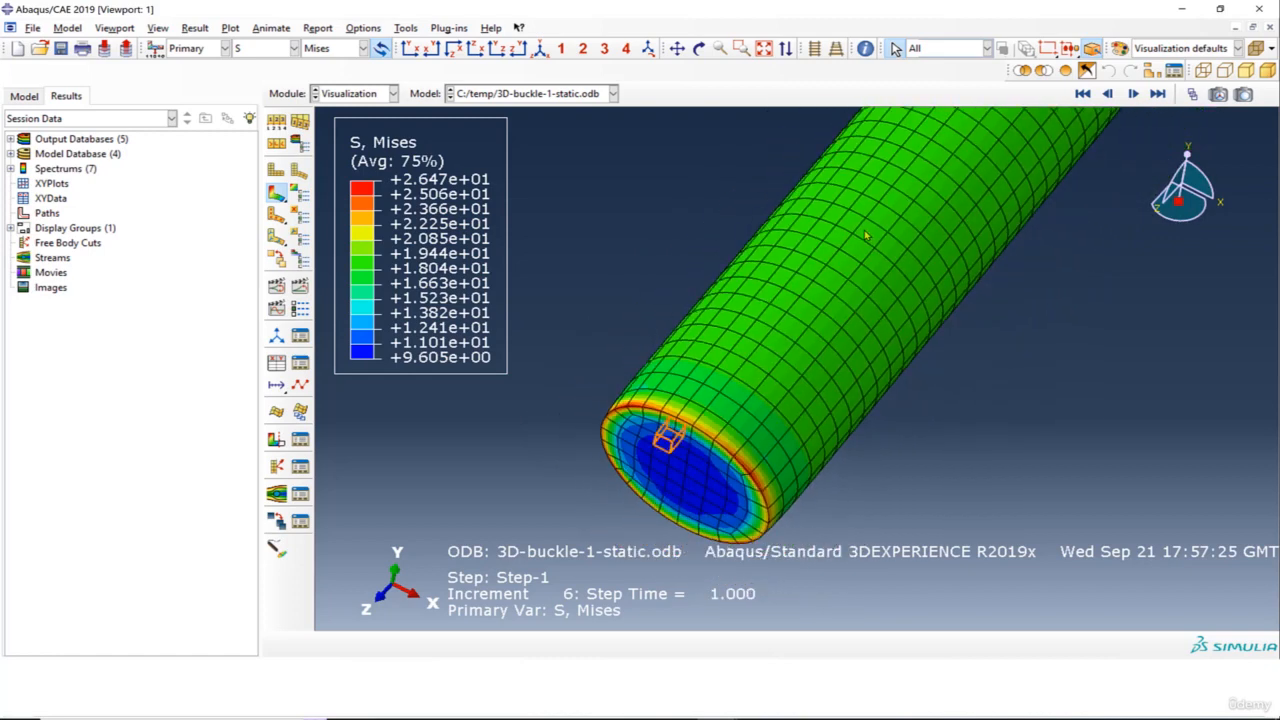
scroll(650, 405, up, 6)
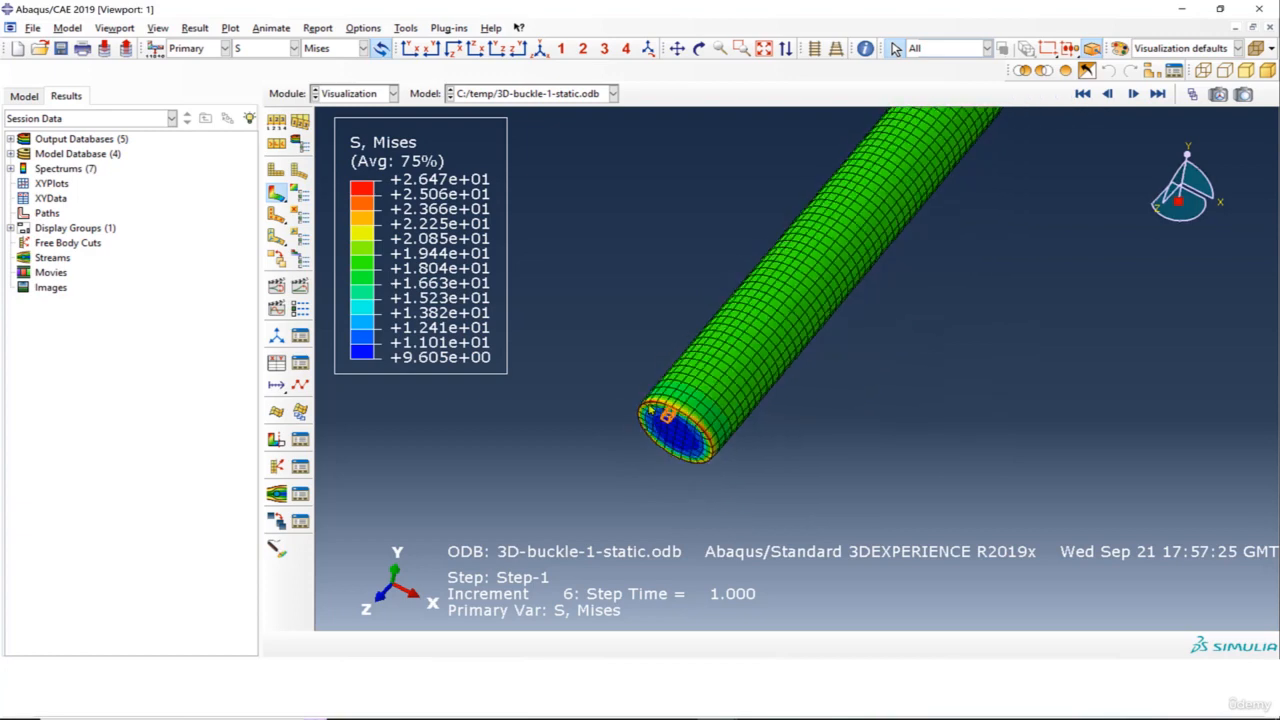
scroll(650, 405, up, 1)
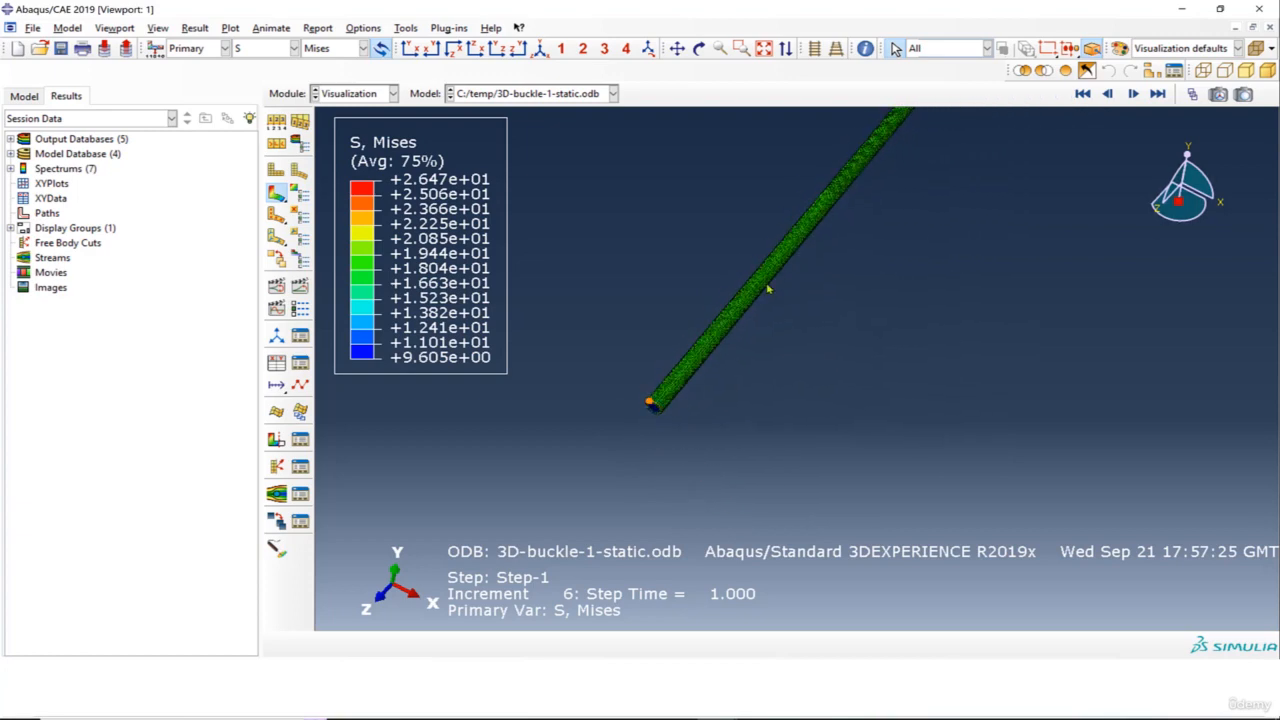
scroll(662, 387, down, 6)
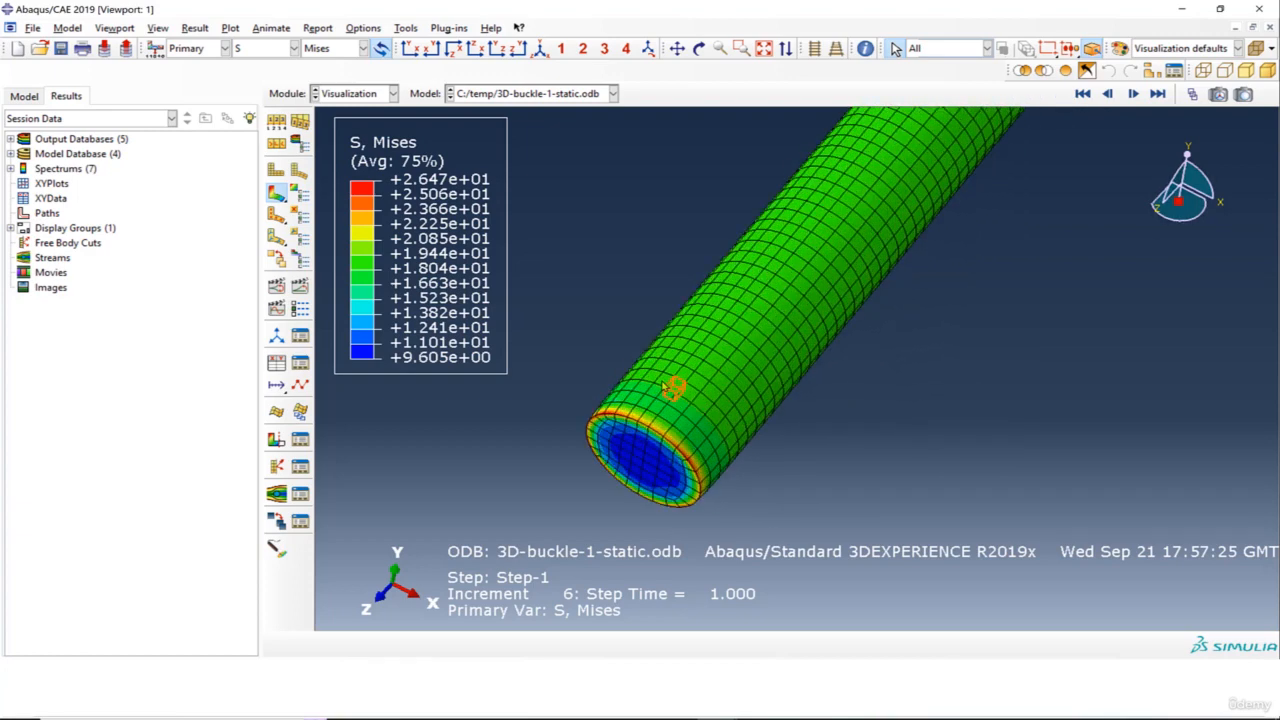
scroll(662, 387, down, 4)
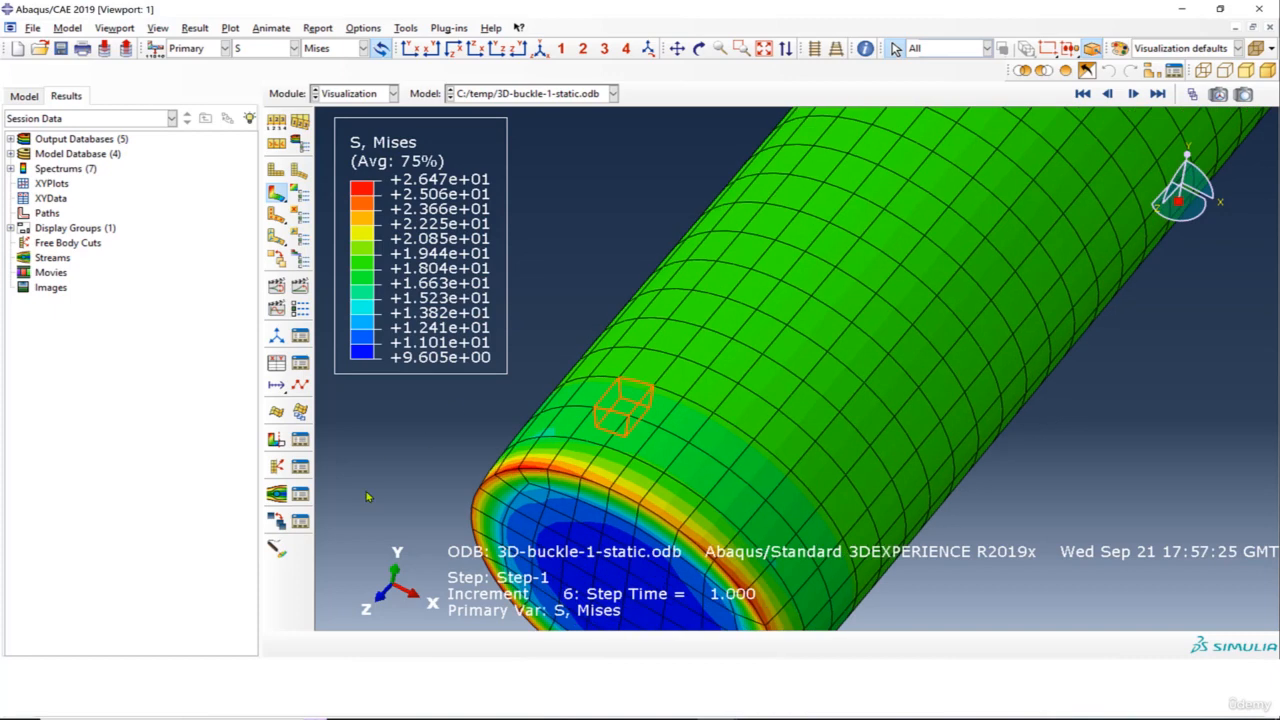
Probe the von Mises stress at nodes on the column's outer surface, away from the loaded end.
click(277, 547)
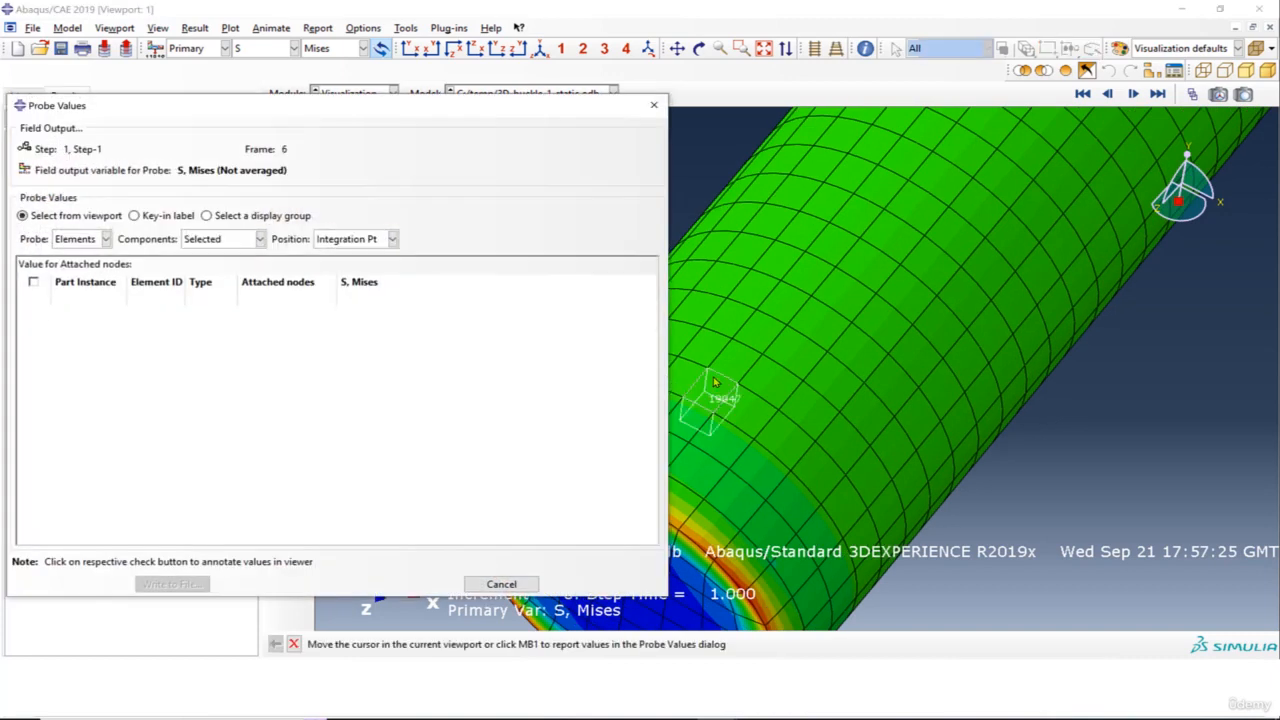
drag(537, 108, 596, 111)
click(140, 242)
click(130, 277)
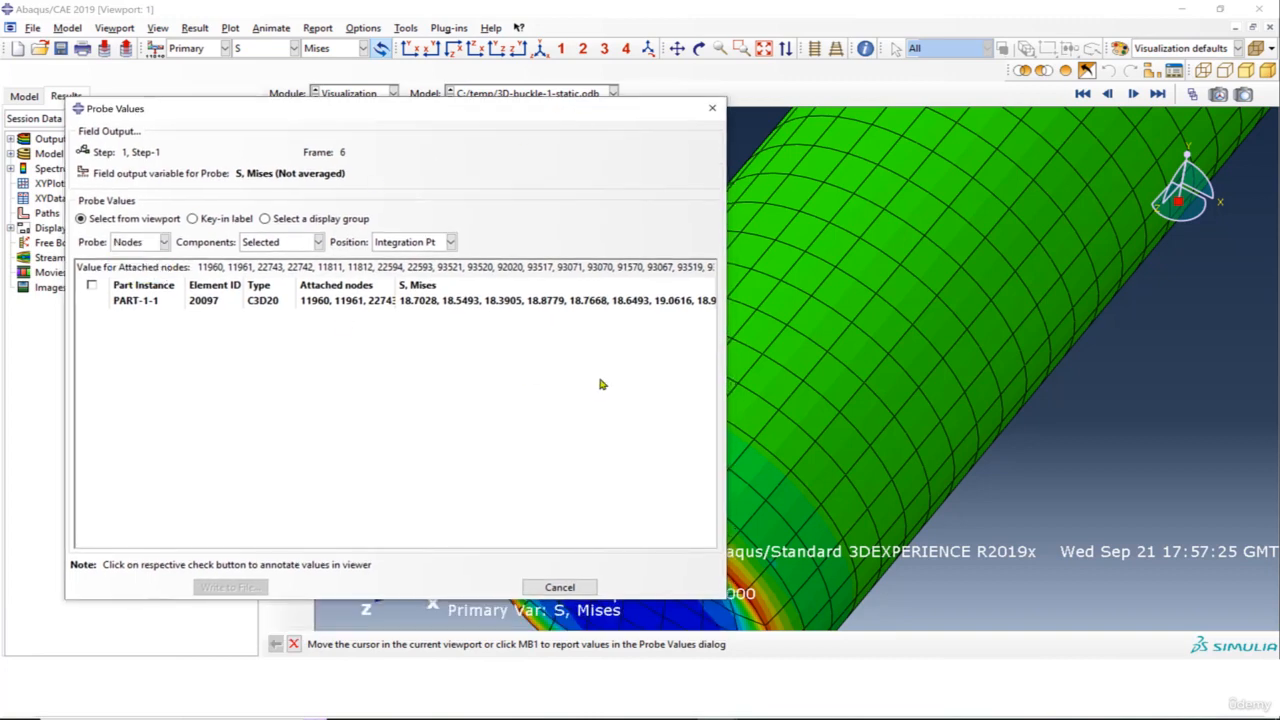
mouse_move(780, 410)
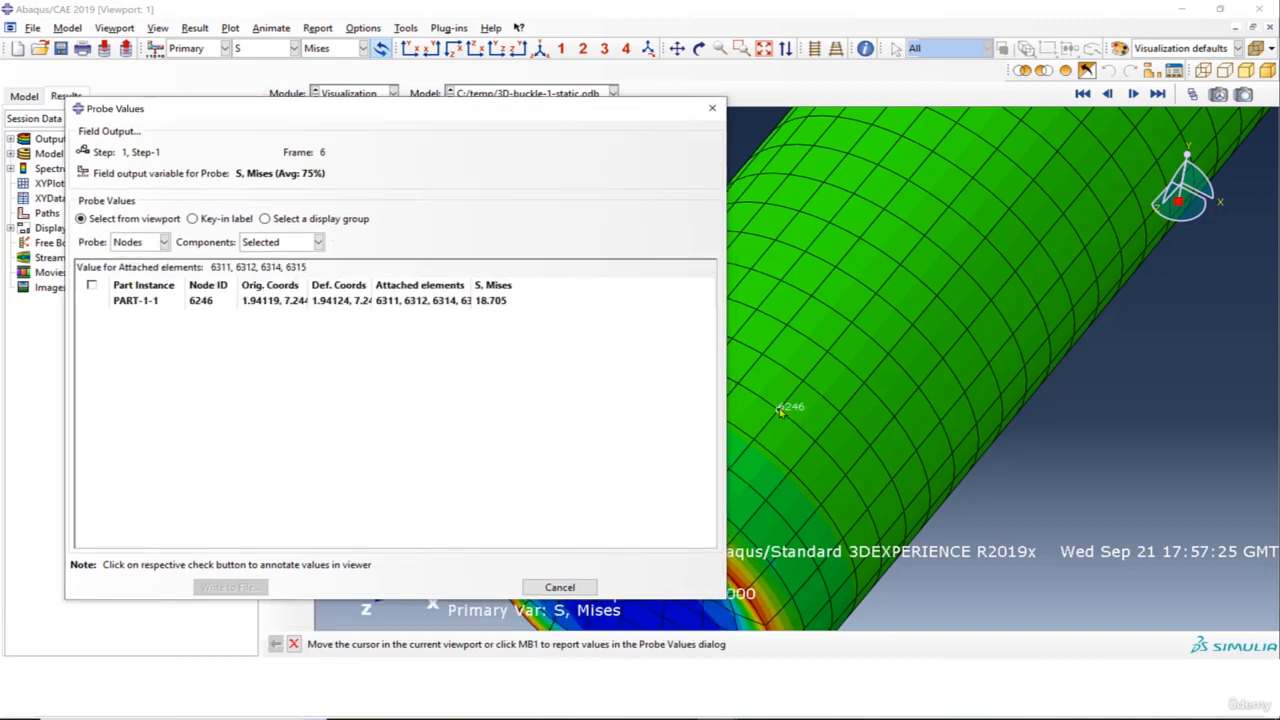
mouse_move(812, 441)
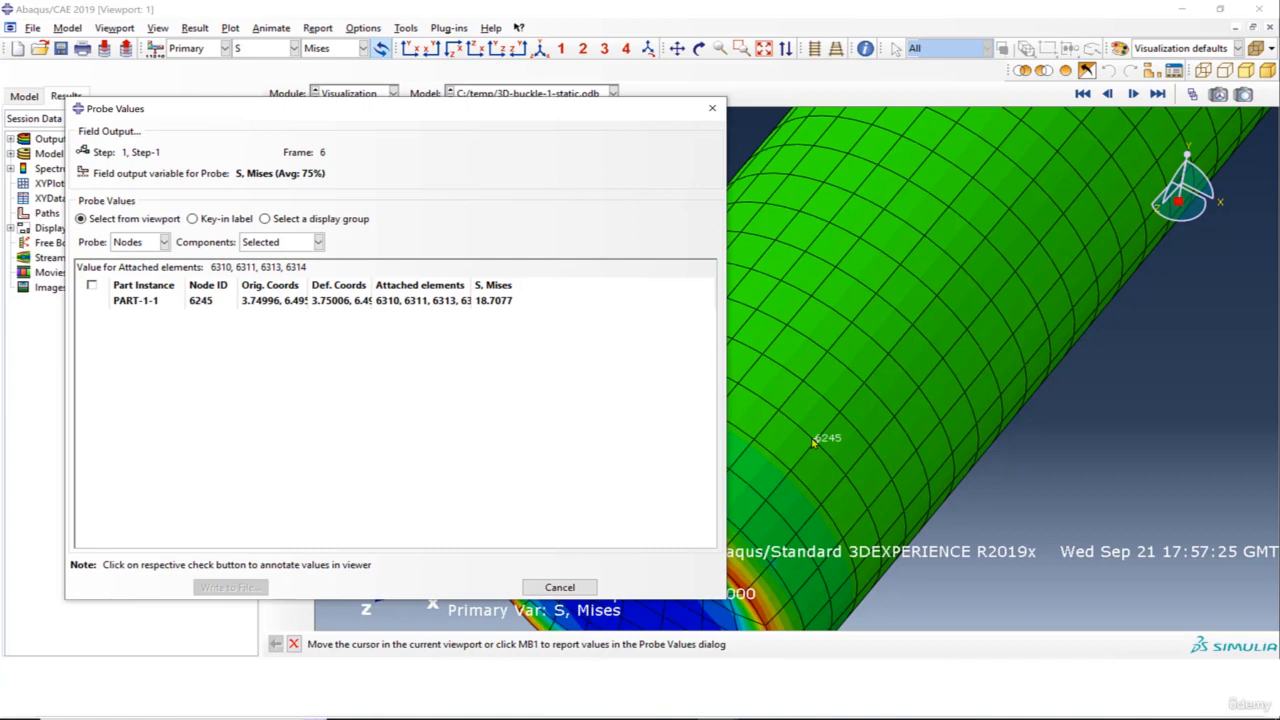
Probe the nodal von Mises stress around the loaded end's rim, keeping the contour legend in view.
drag(541, 115, 469, 369)
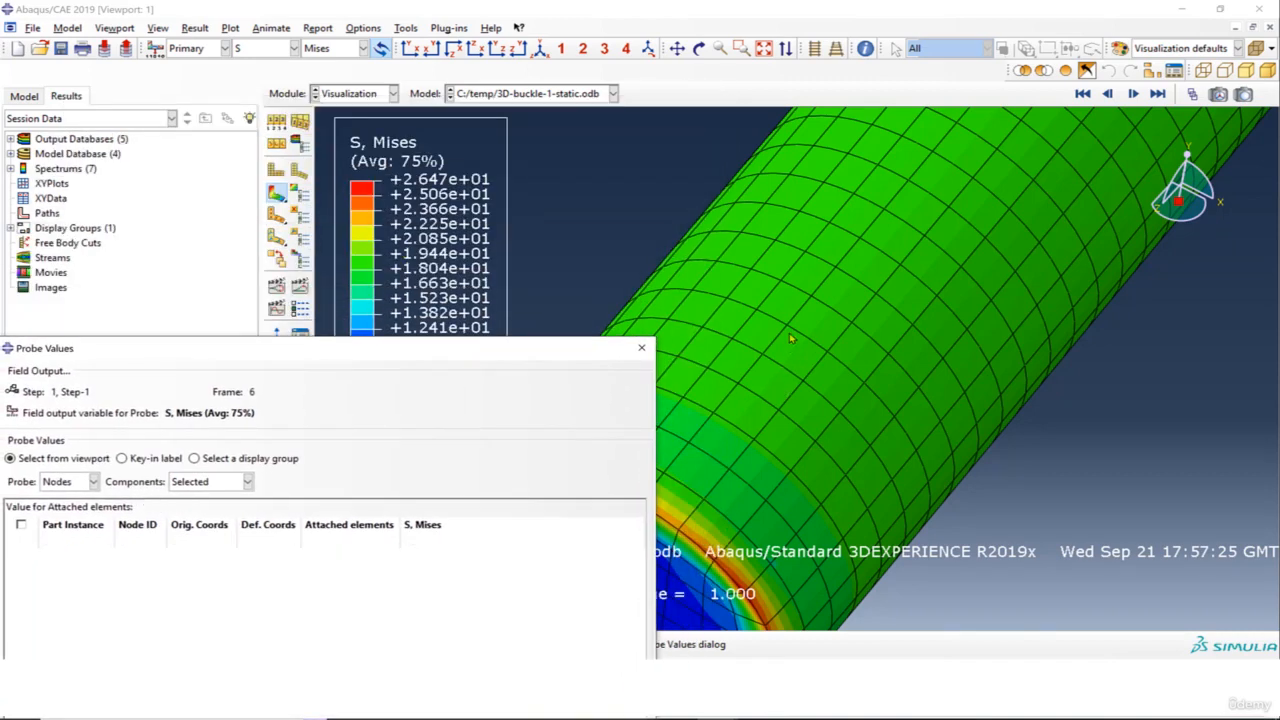
scroll(792, 335, up, 5)
scroll(726, 412, down, 6)
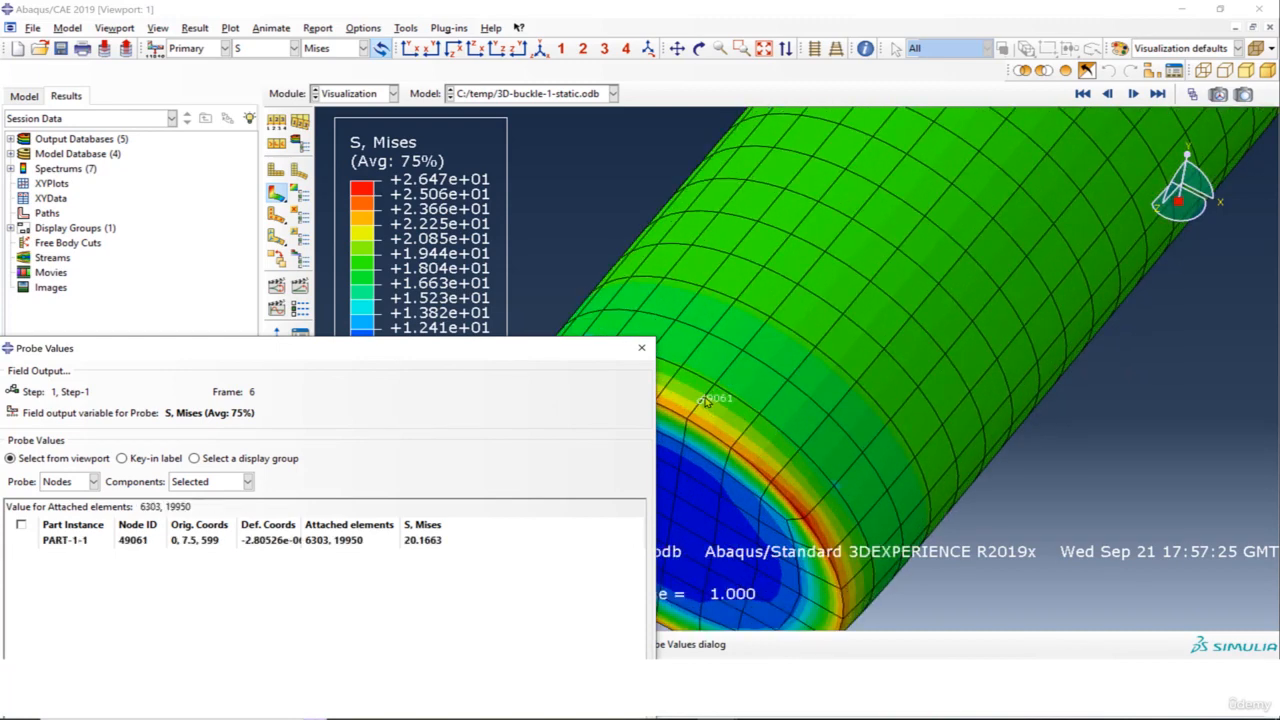
scroll(705, 400, down, 2)
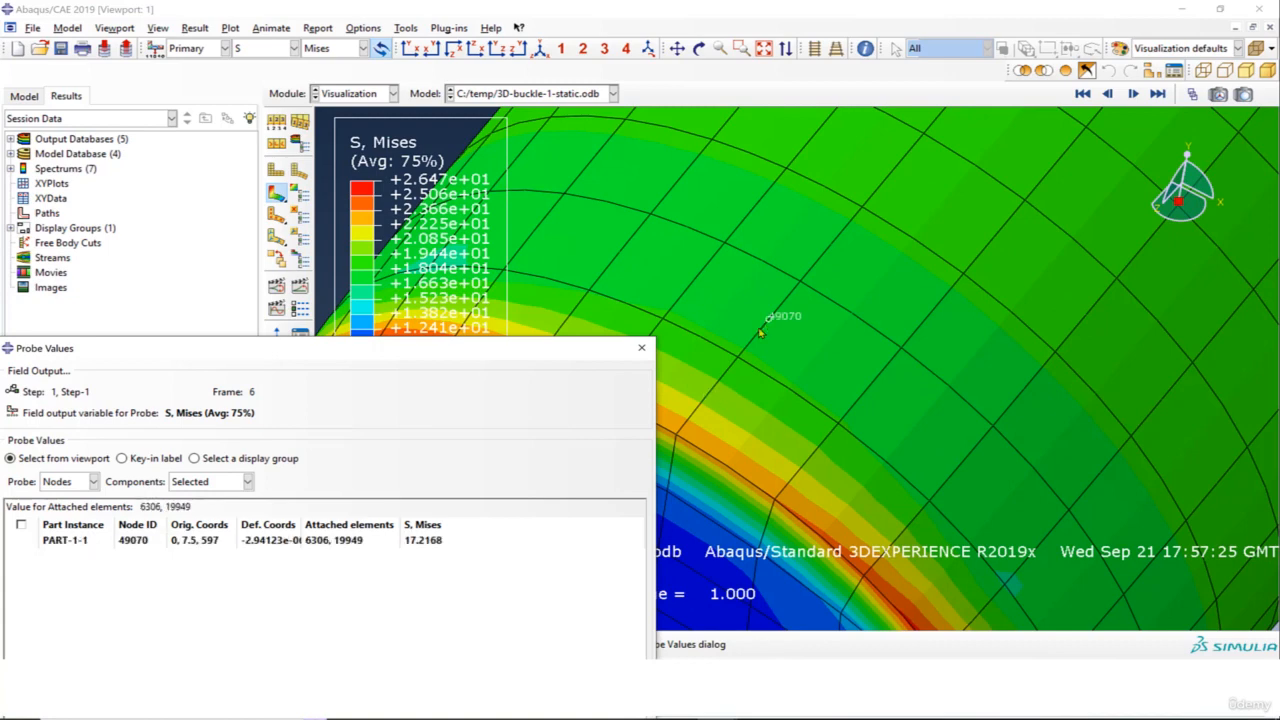
drag(593, 357, 530, 375)
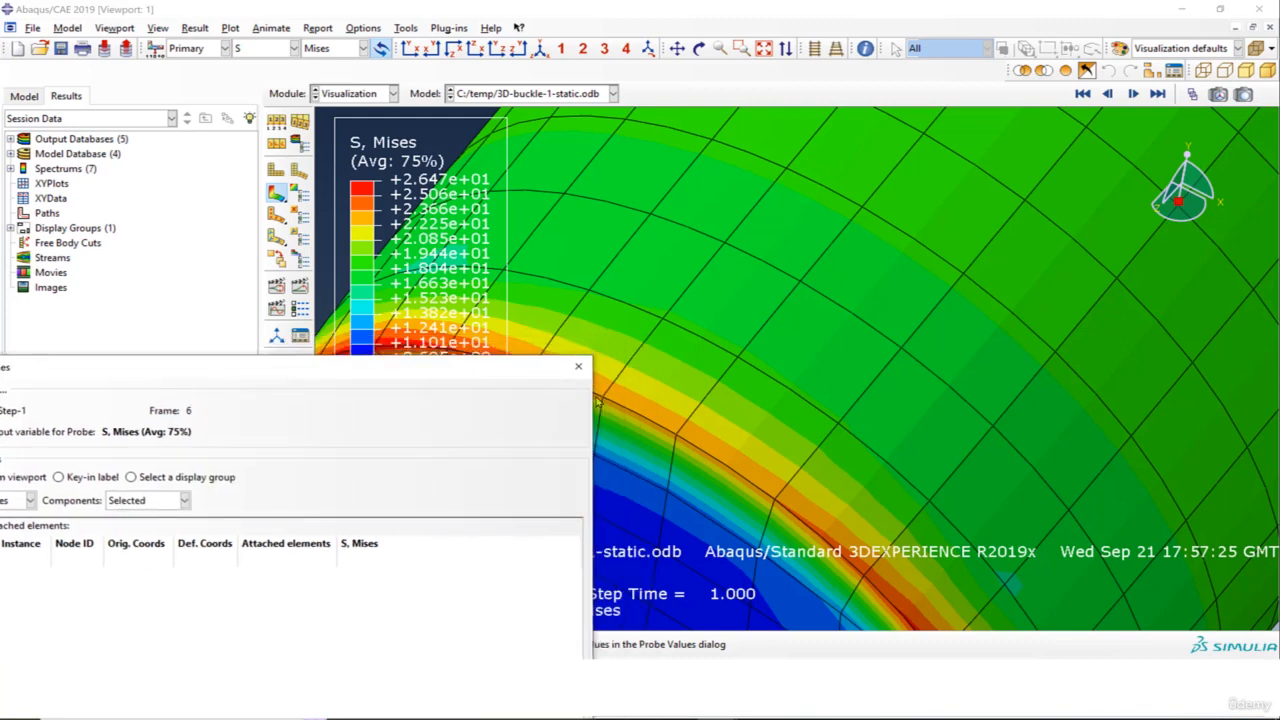
scroll(695, 447, down, 6)
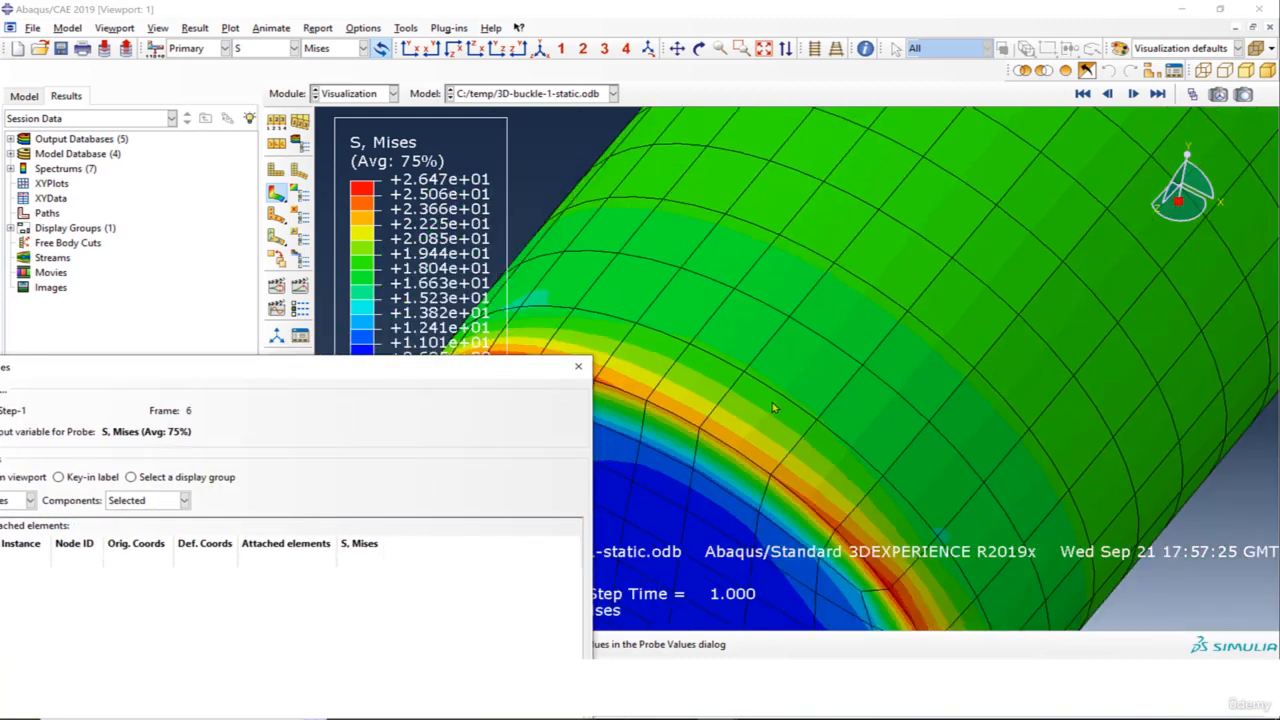
scroll(660, 398, up, 6)
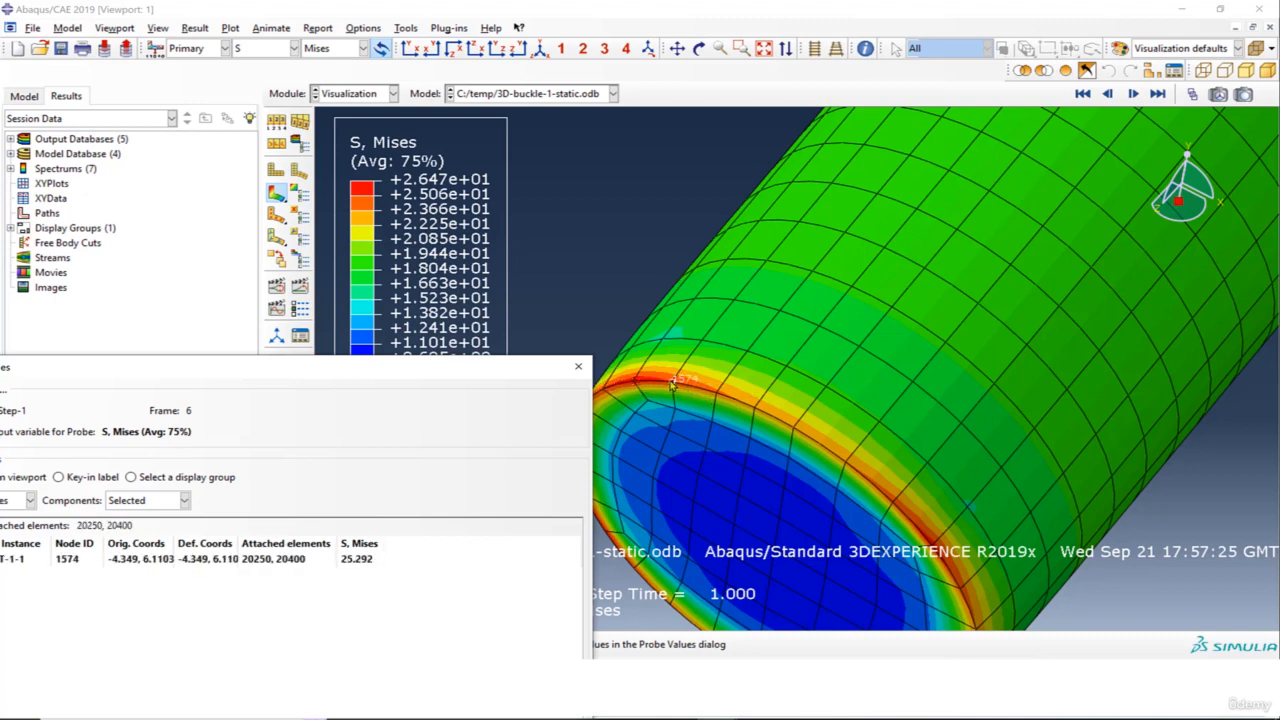
scroll(822, 415, up, 1)
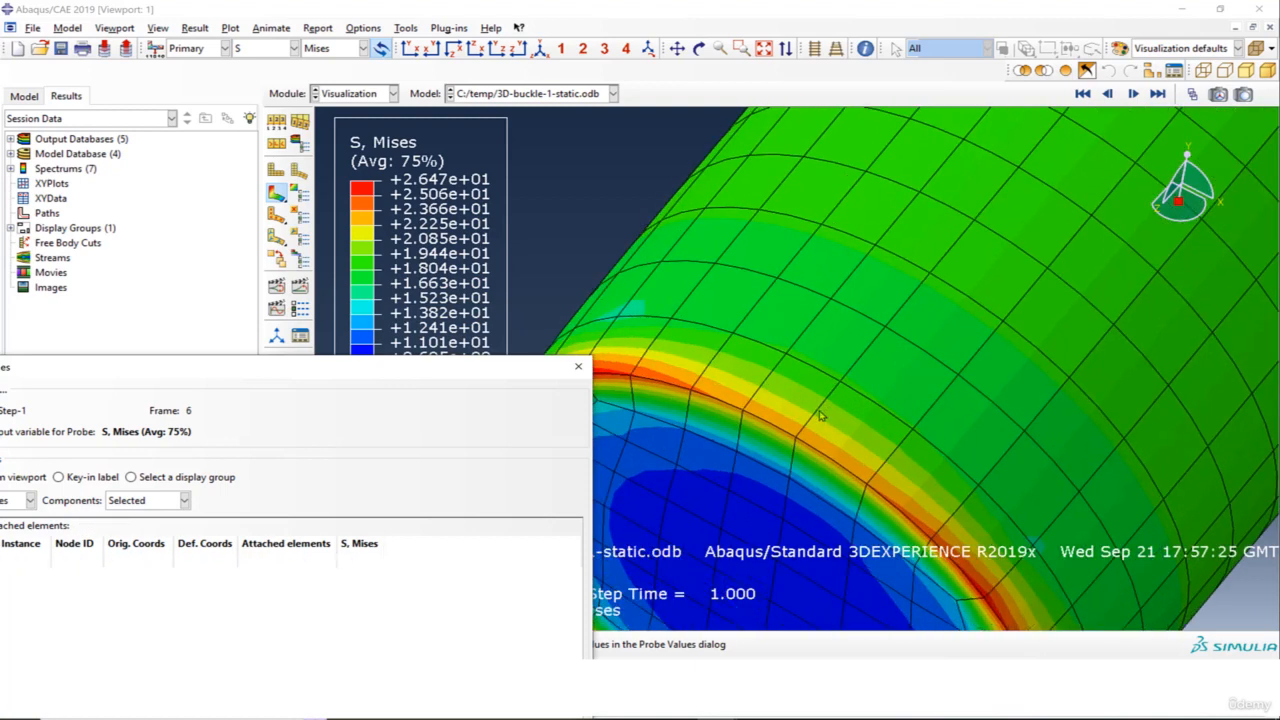
scroll(822, 415, up, 1)
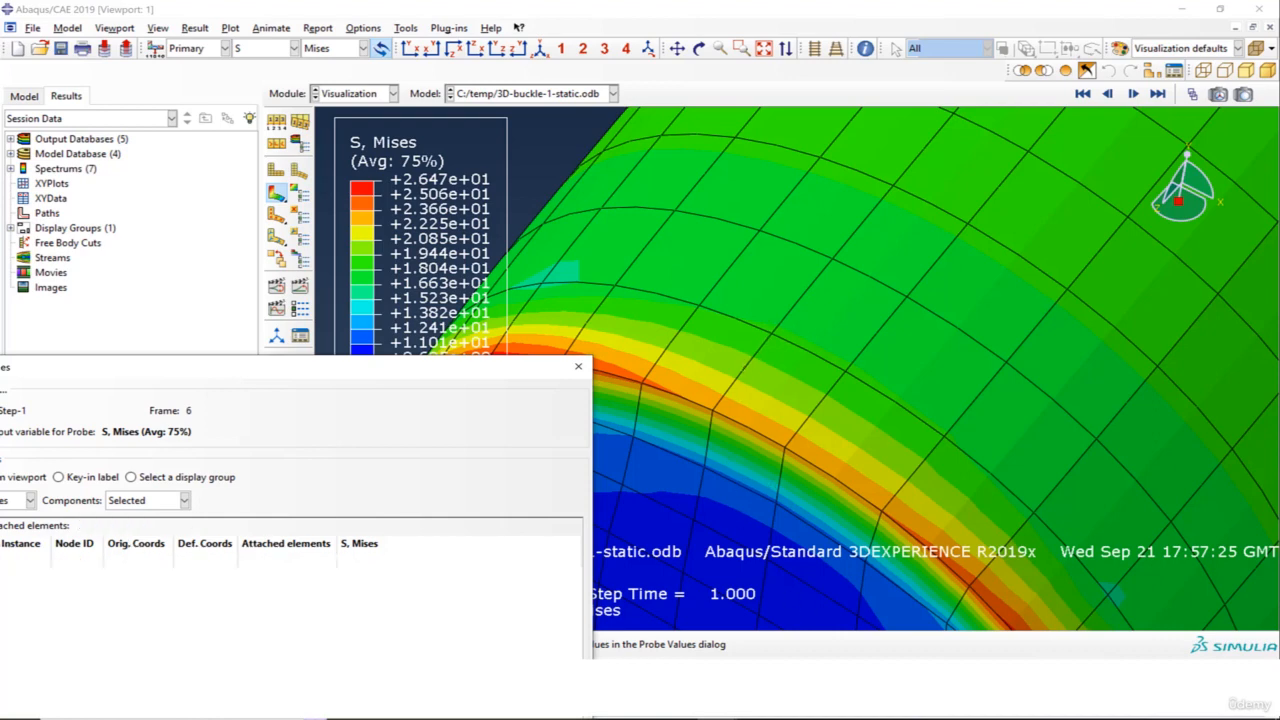
Check the critical stress in the PowerPoint hand calculation against the probed stresses, then return to Abaqus/CAE.
click(556, 719)
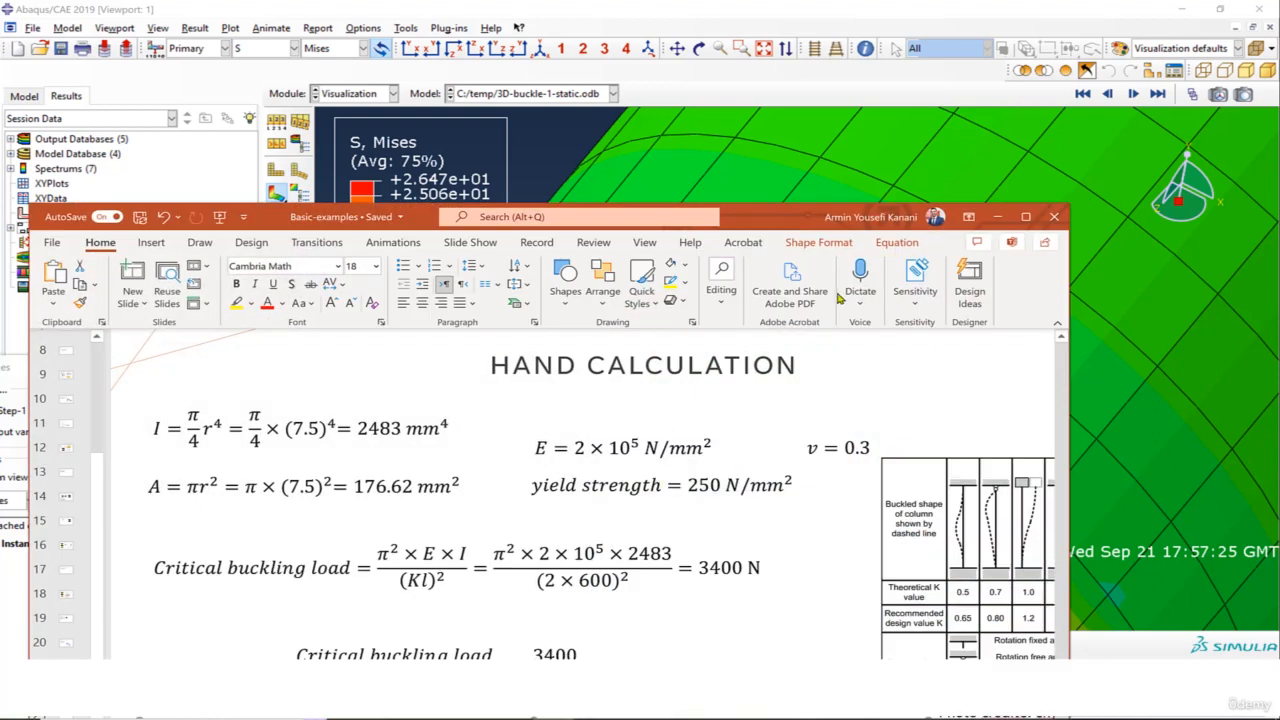
drag(765, 223, 811, 103)
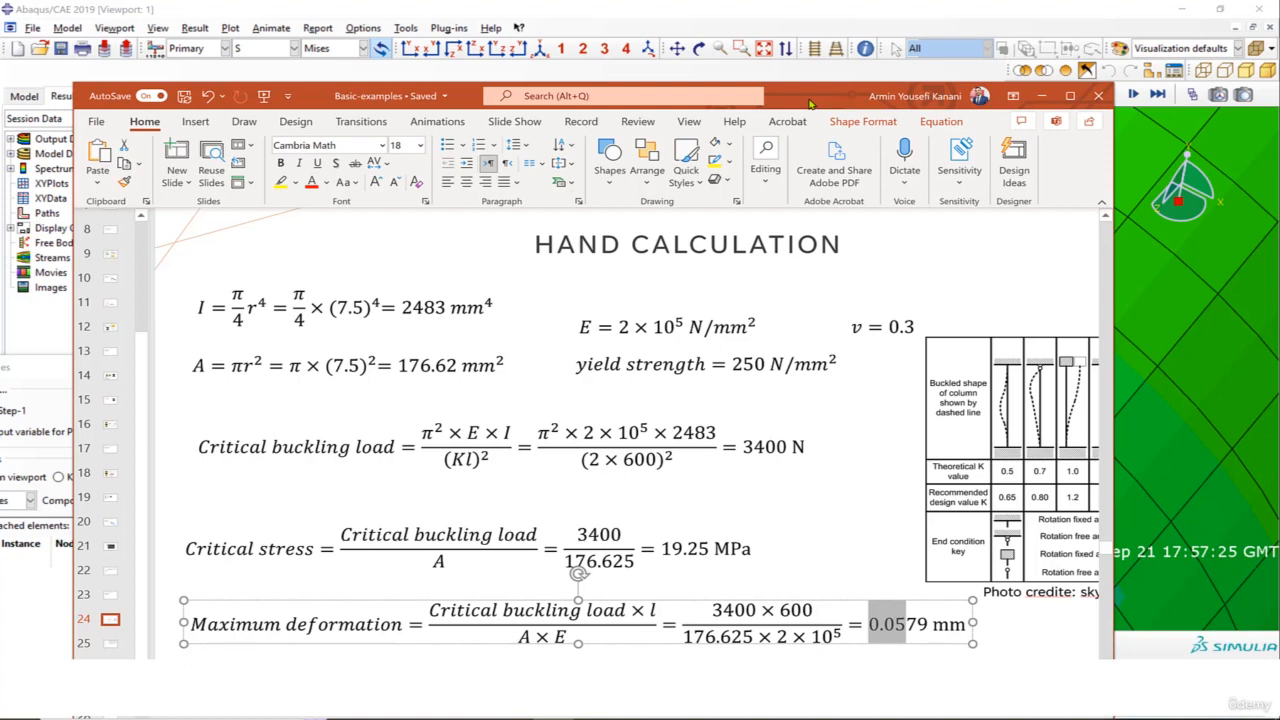
click(1041, 96)
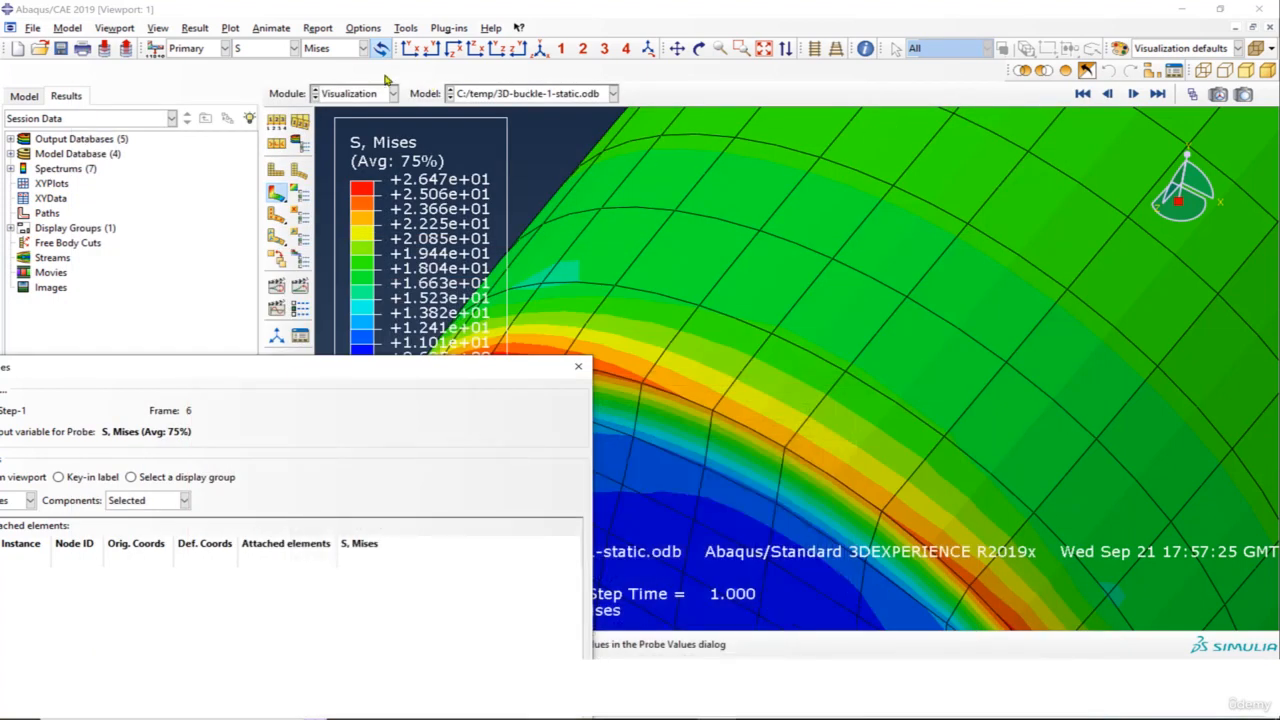
Plot the displacement magnitude U contours and read the maximum deformation of the column.
click(294, 48)
click(280, 155)
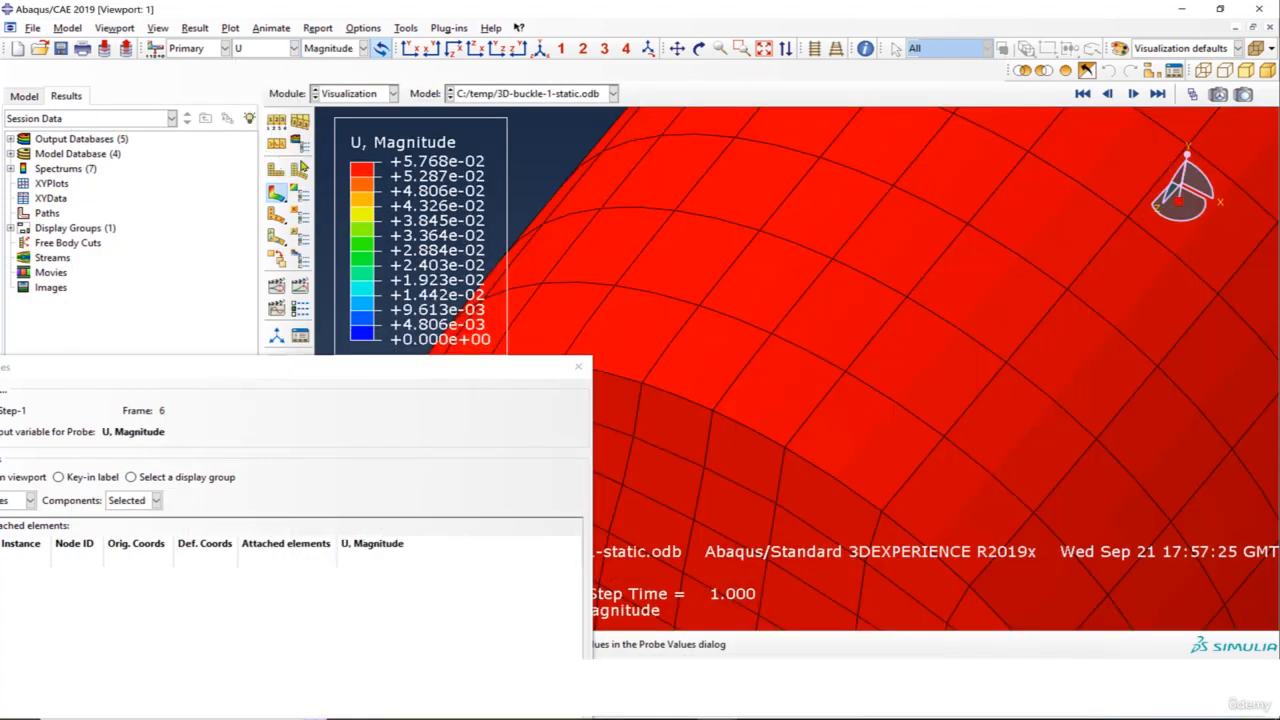
scroll(620, 215, down, 1)
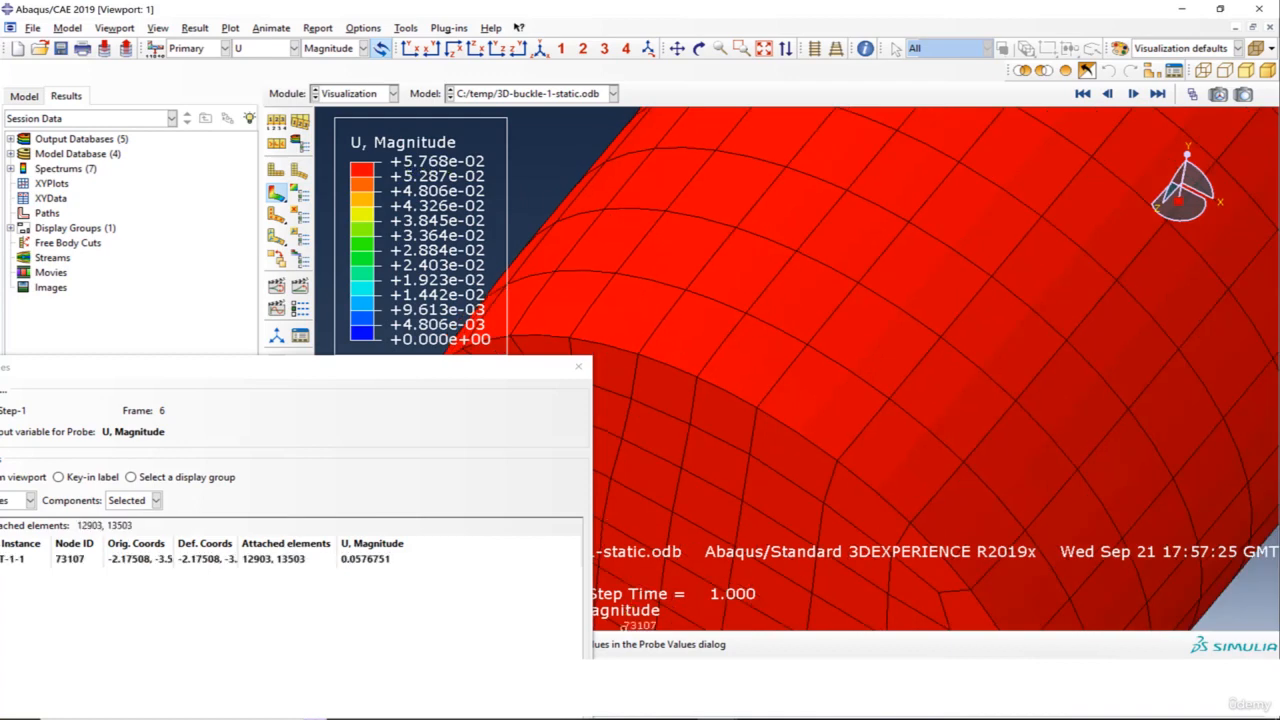
Compare the displacement with the maximum deformation in the PowerPoint hand calculation, selecting its result value, and return to Abaqus/CAE.
key(alt+Tab)
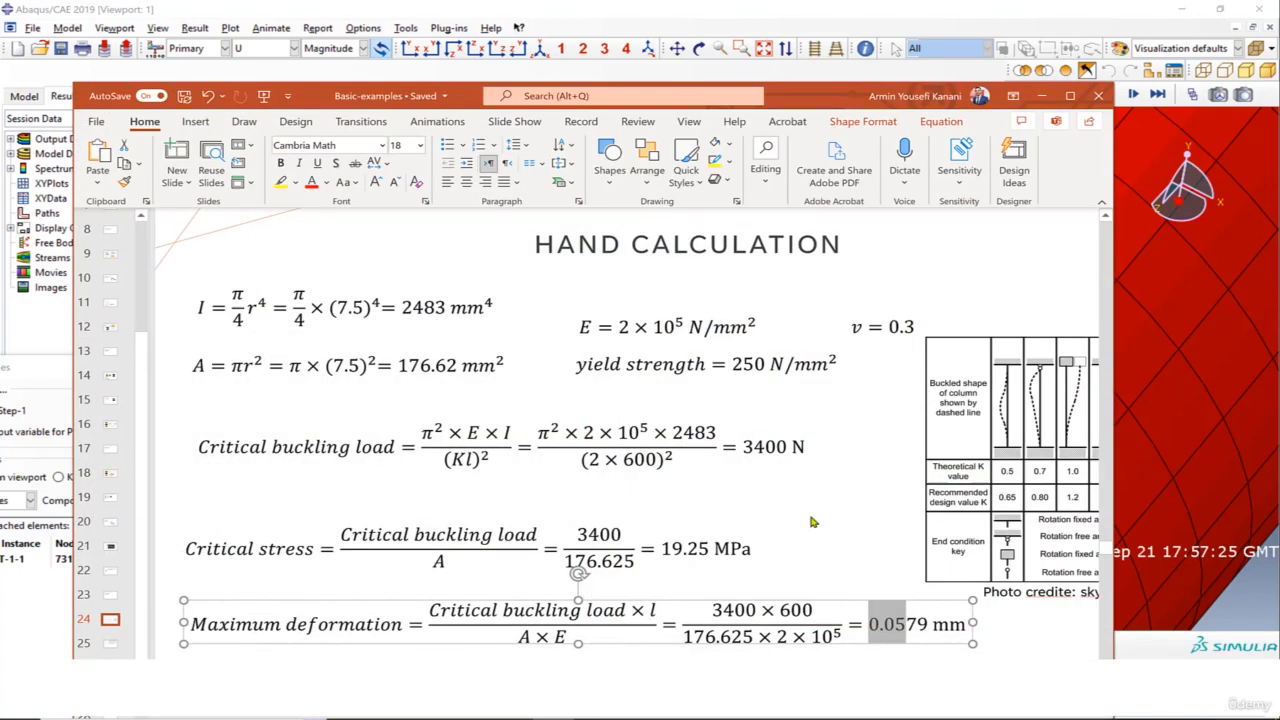
click(893, 630)
drag(872, 627, 930, 624)
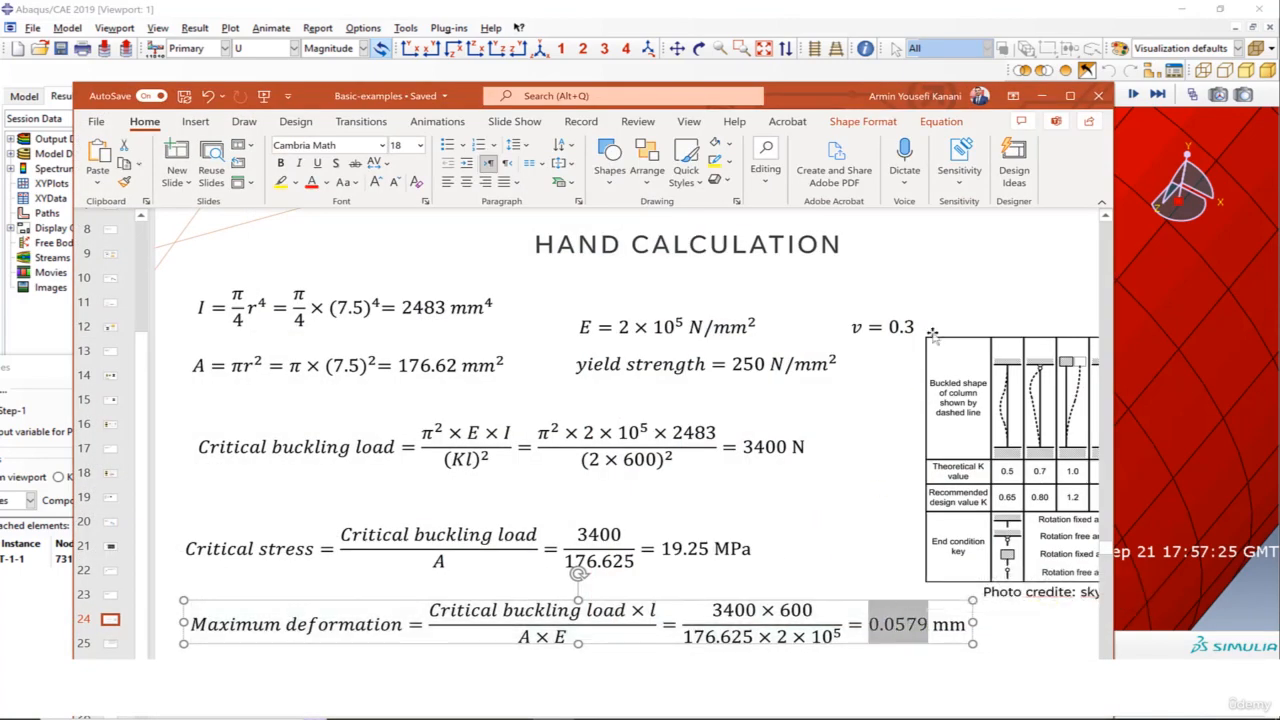
click(1041, 97)
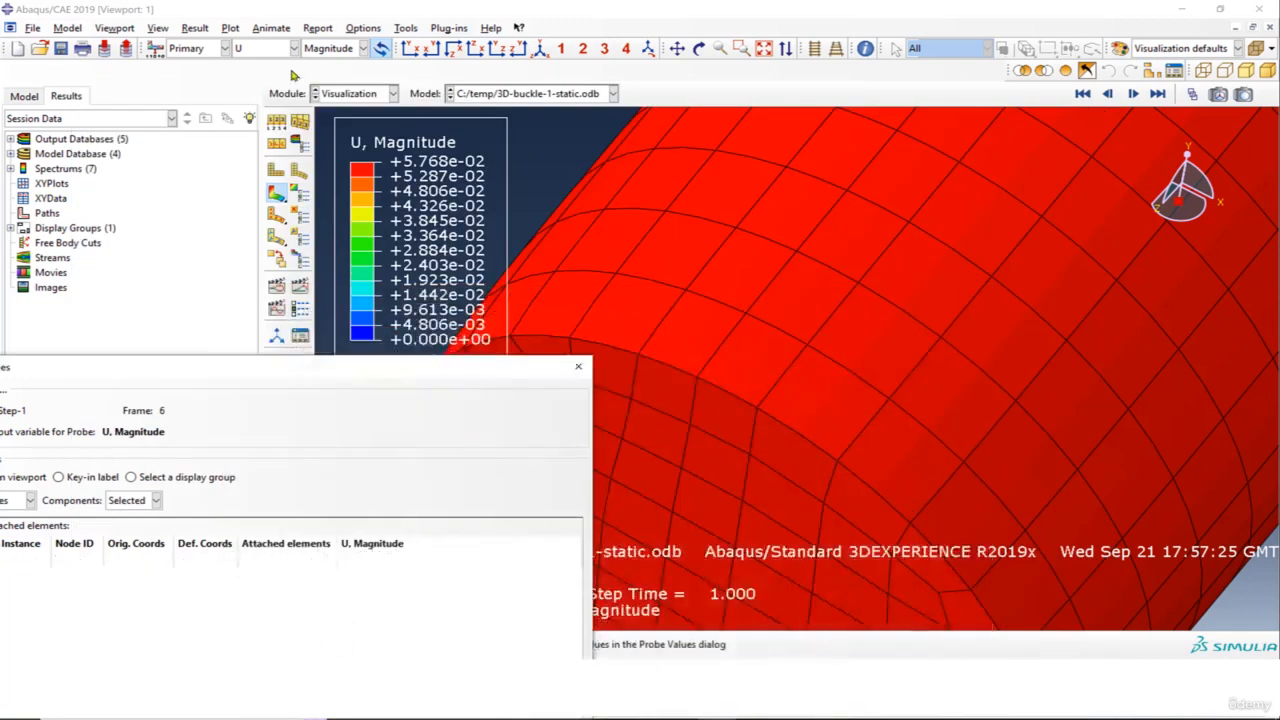
Switch the contour plot back to von Mises stress S and close the Probe Values dialog.
click(270, 48)
click(255, 134)
scroll(864, 362, up, 5)
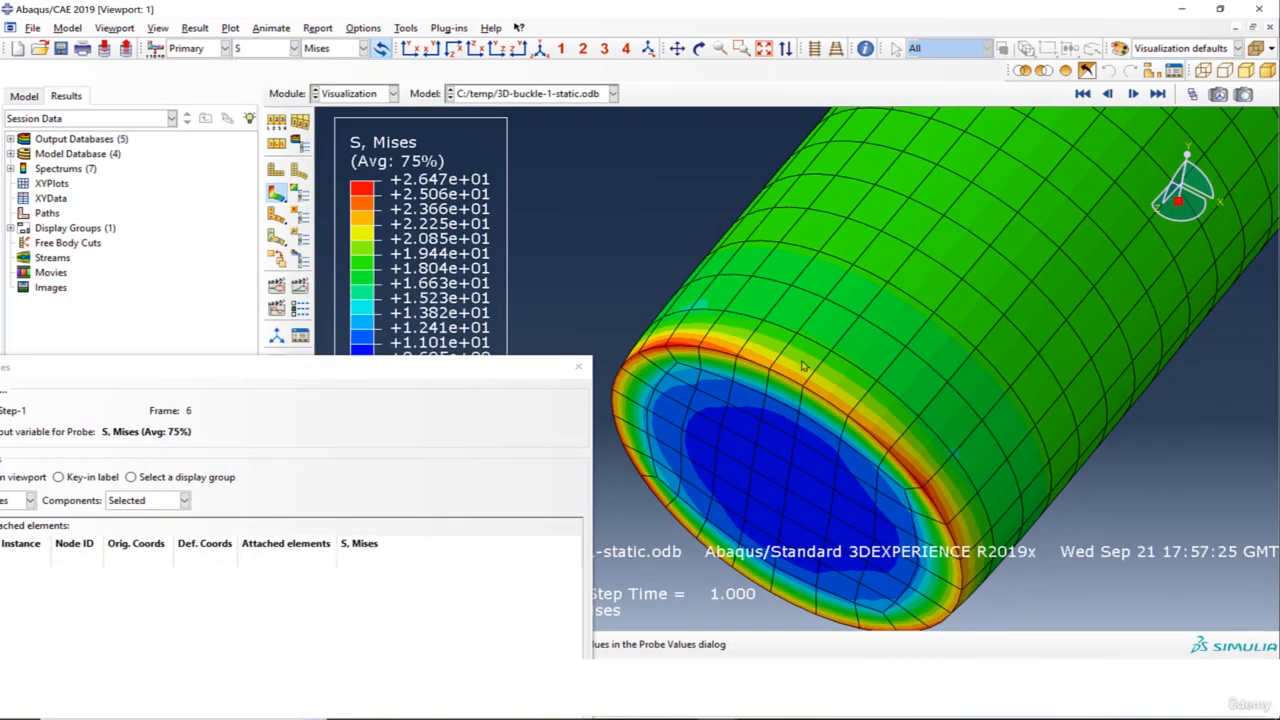
click(578, 366)
scroll(773, 358, up, 1)
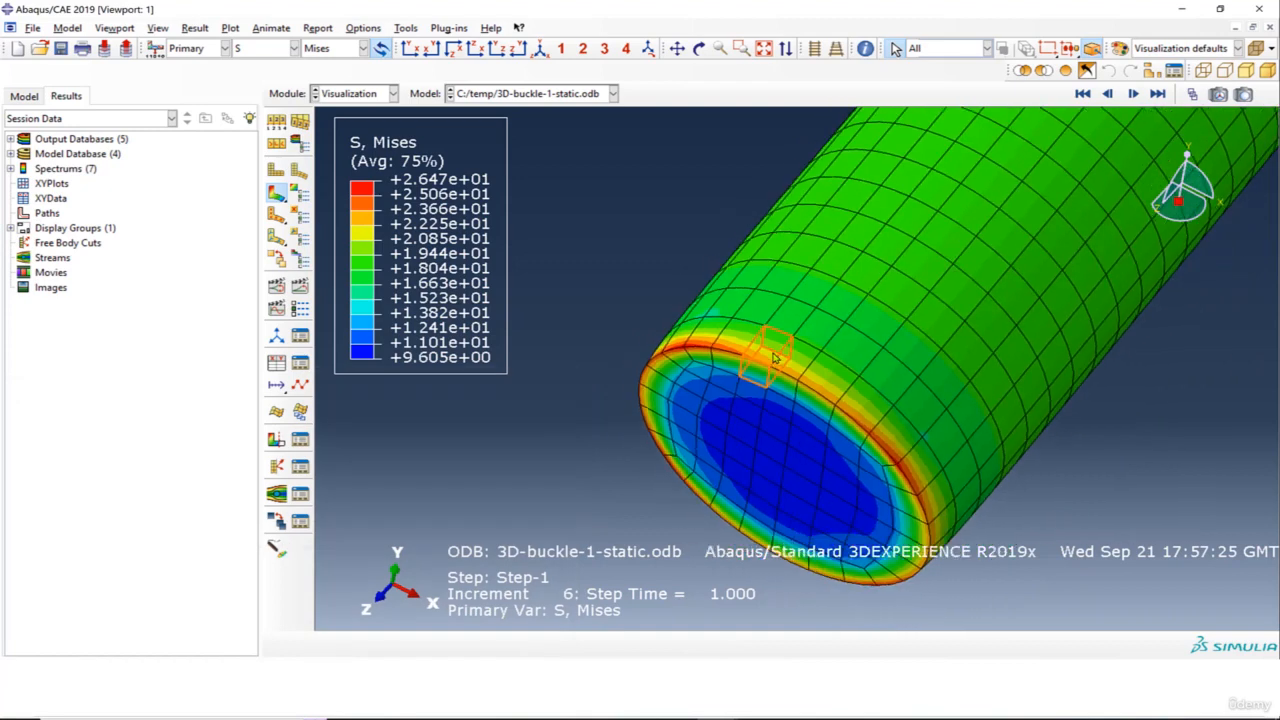